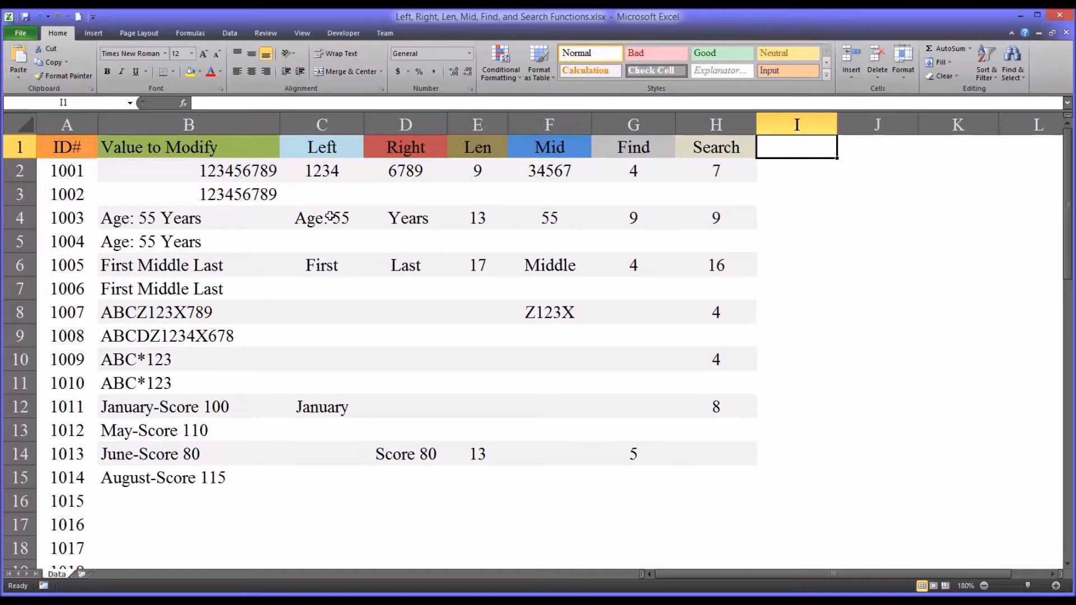
Enter a LEFT formula in C3 that returns the first 4 characters of B3, following the example in C2.
click(322, 194)
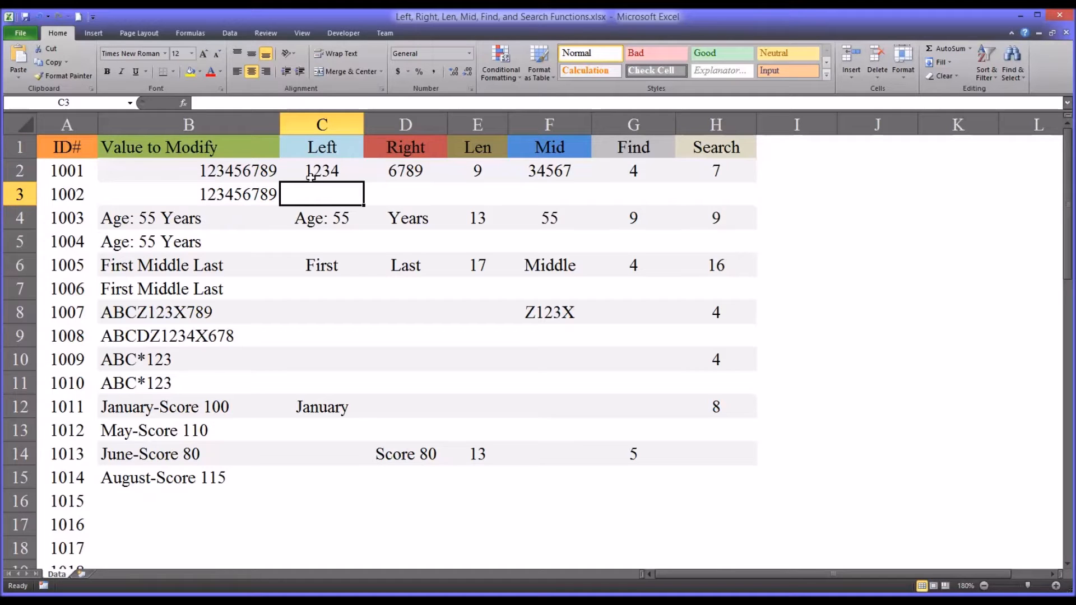
click(217, 171)
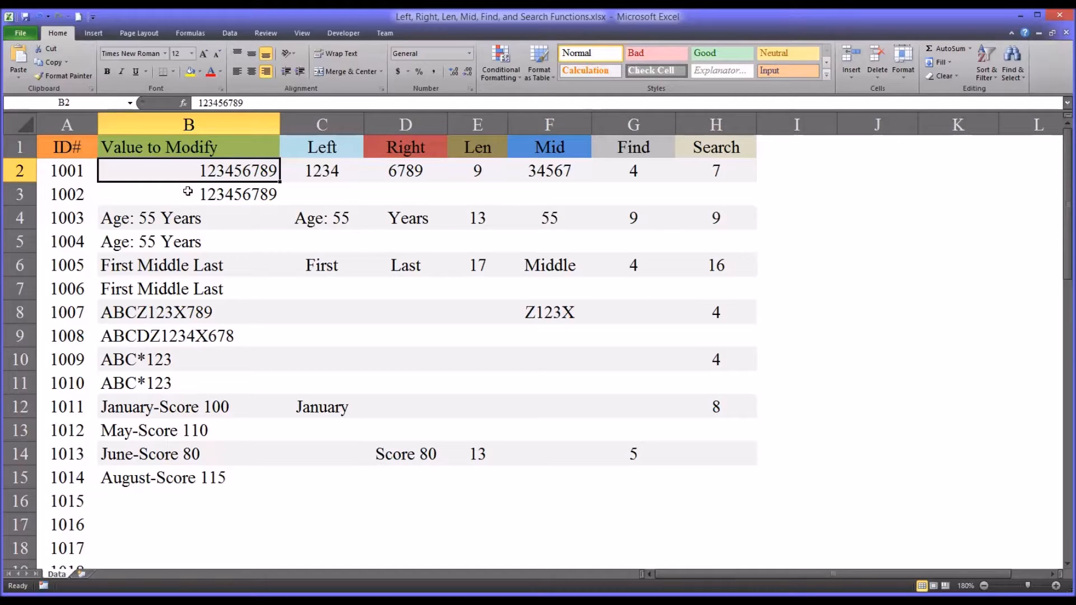
click(300, 176)
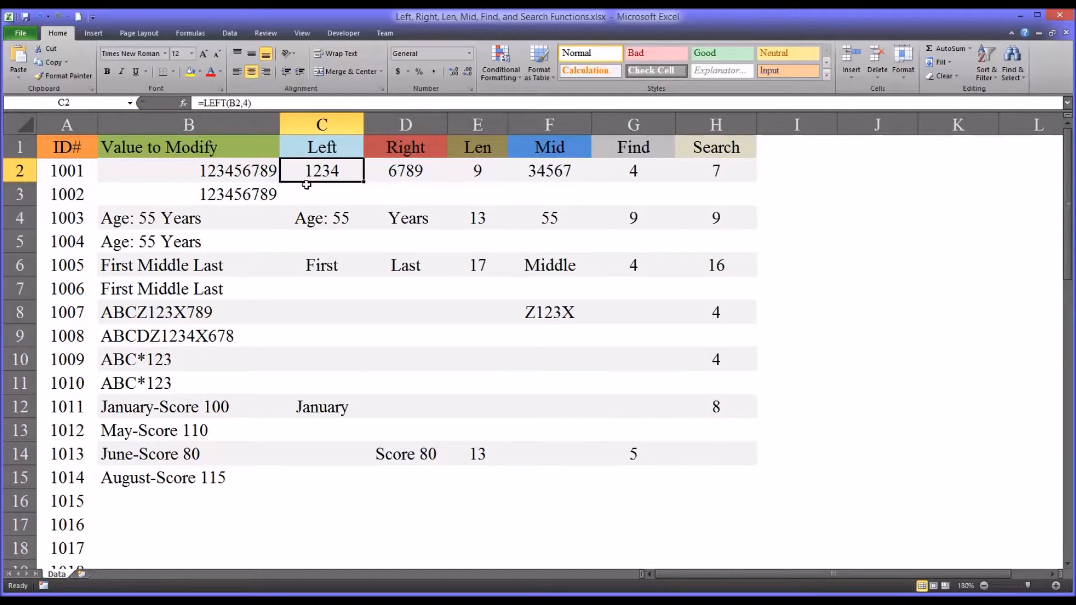
click(305, 189)
text(=)
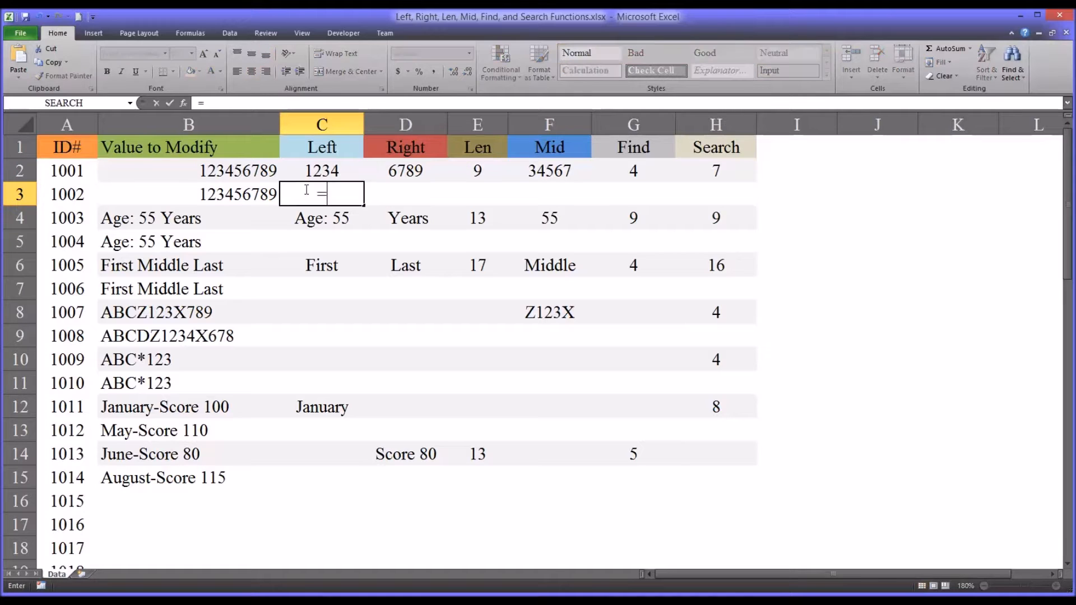
text(left()
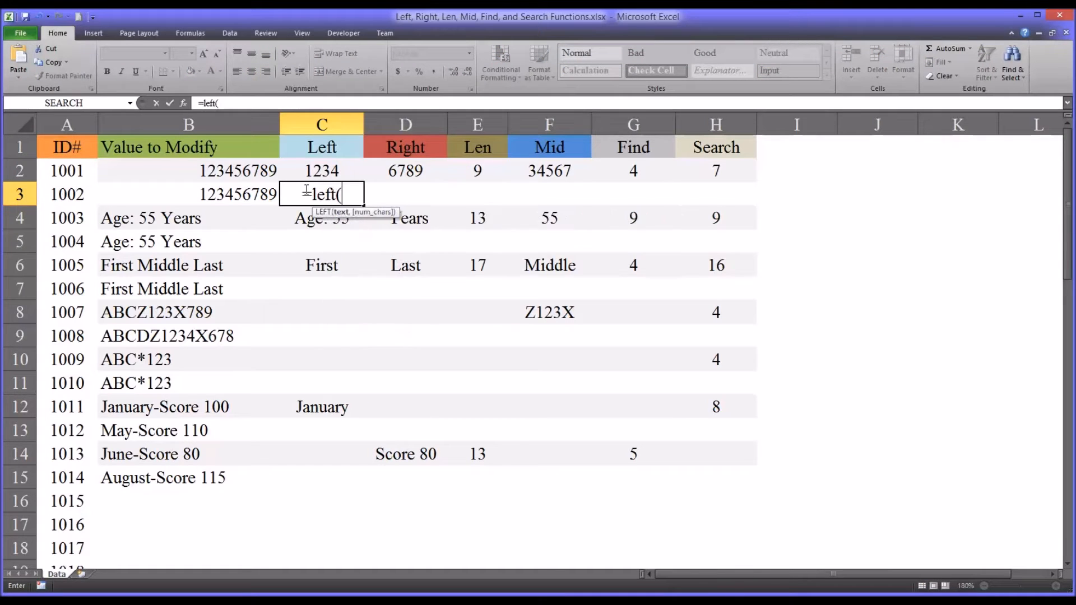
click(242, 195)
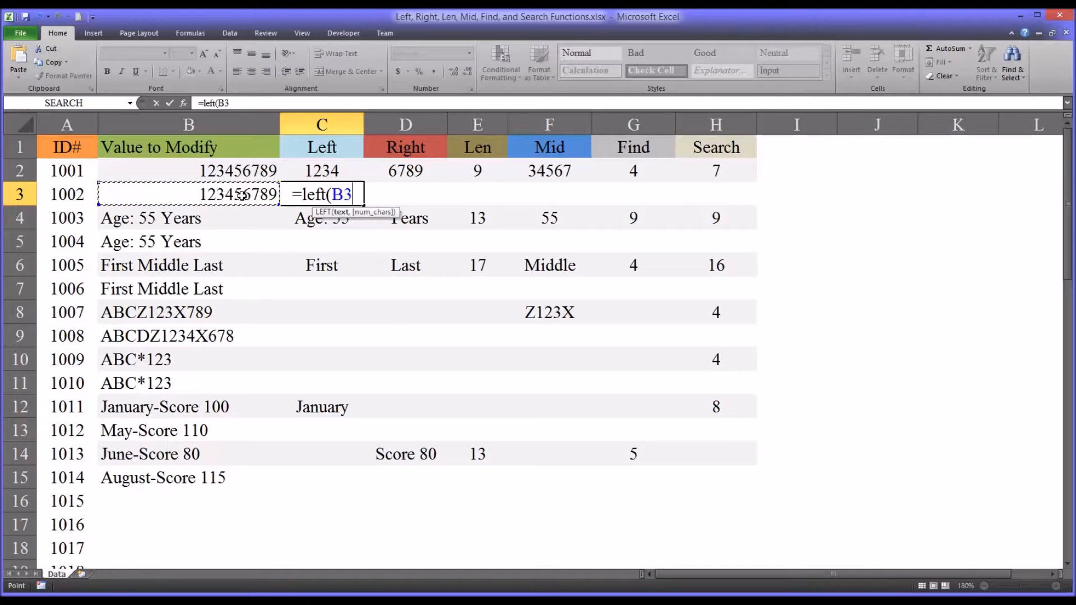
text(,)
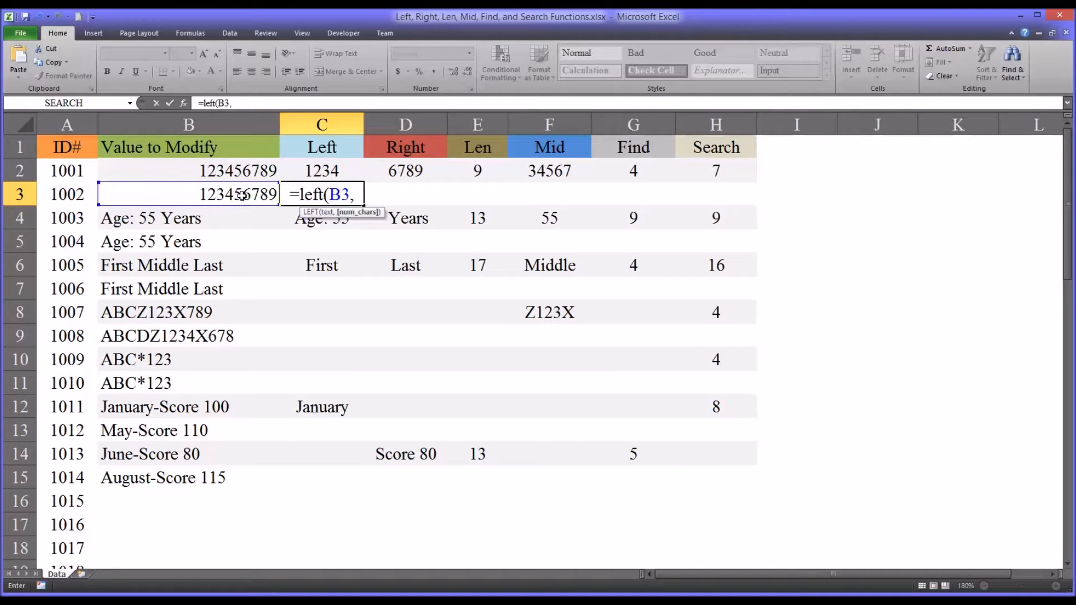
text(4)
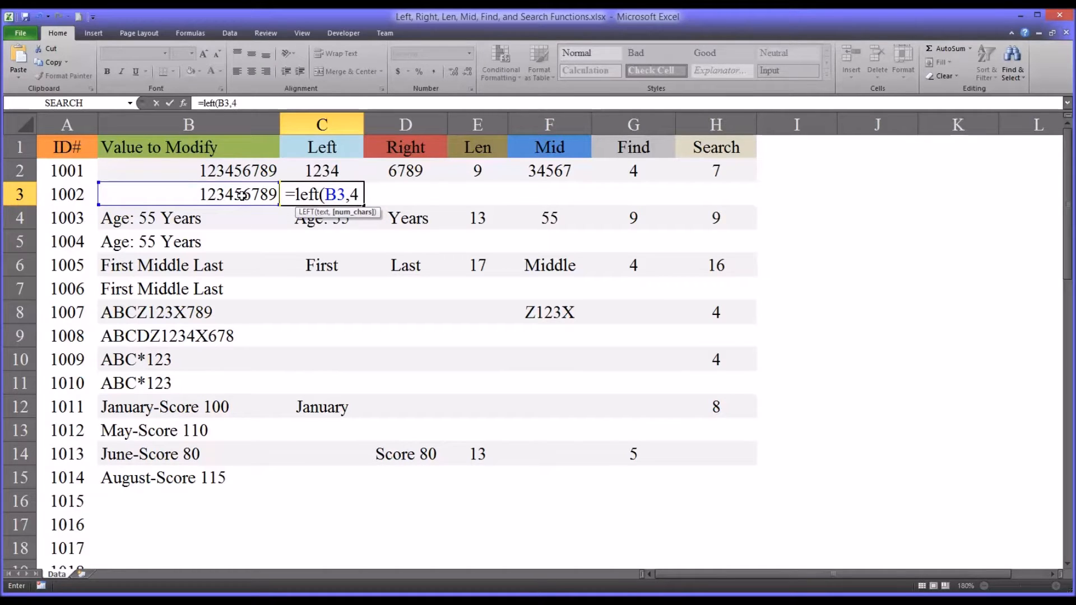
text())
key(Return)
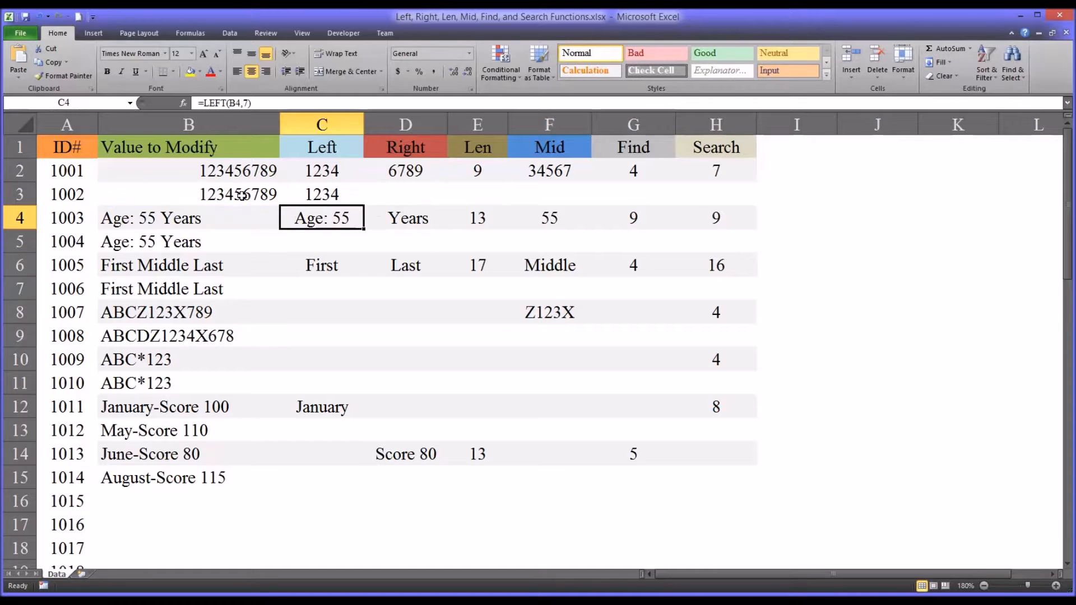
click(297, 187)
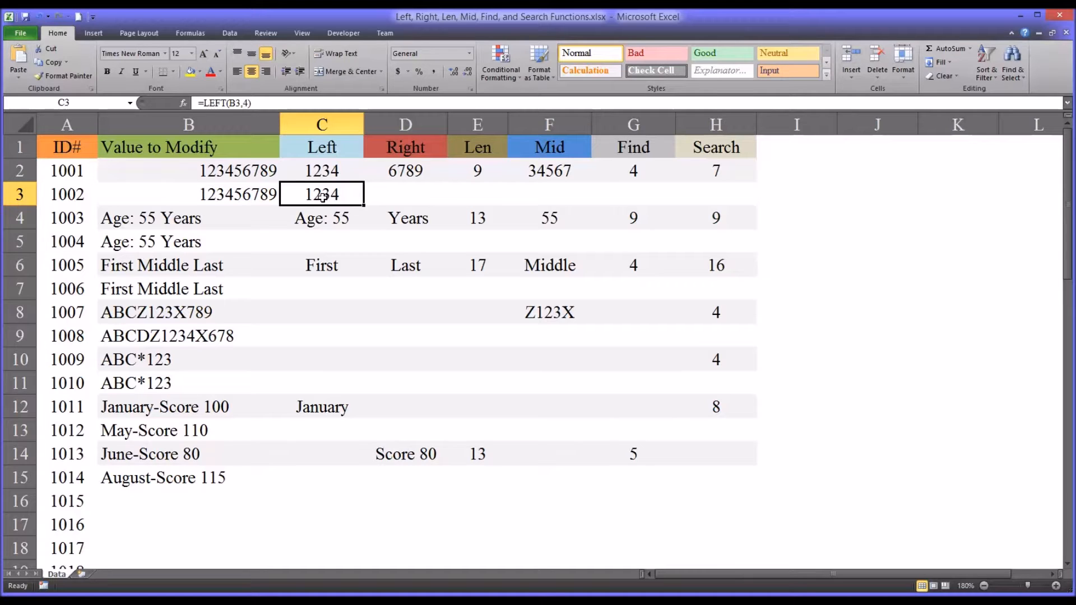
click(226, 196)
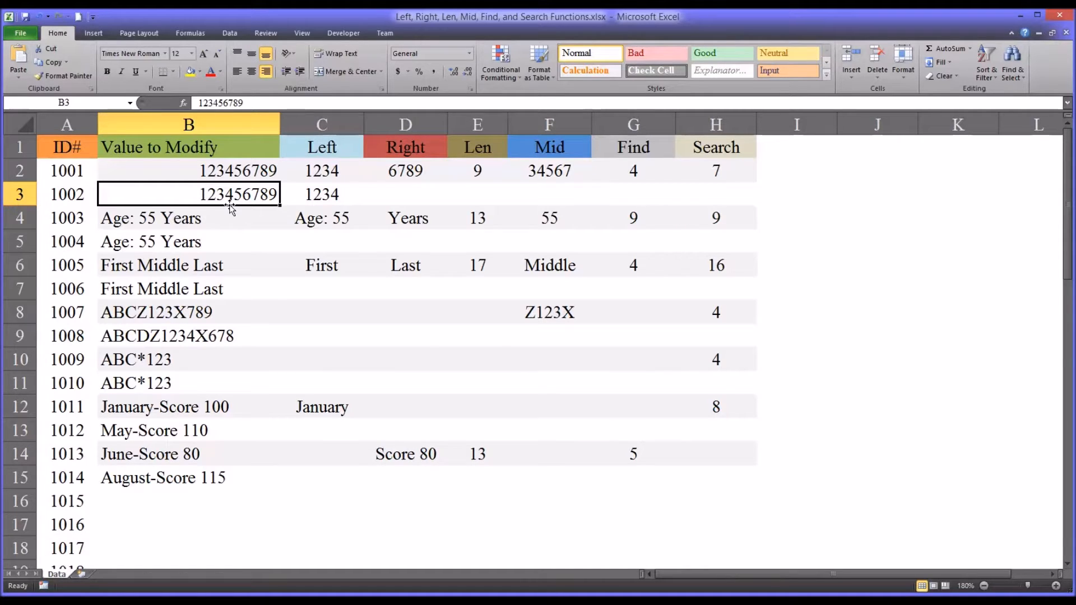
click(305, 198)
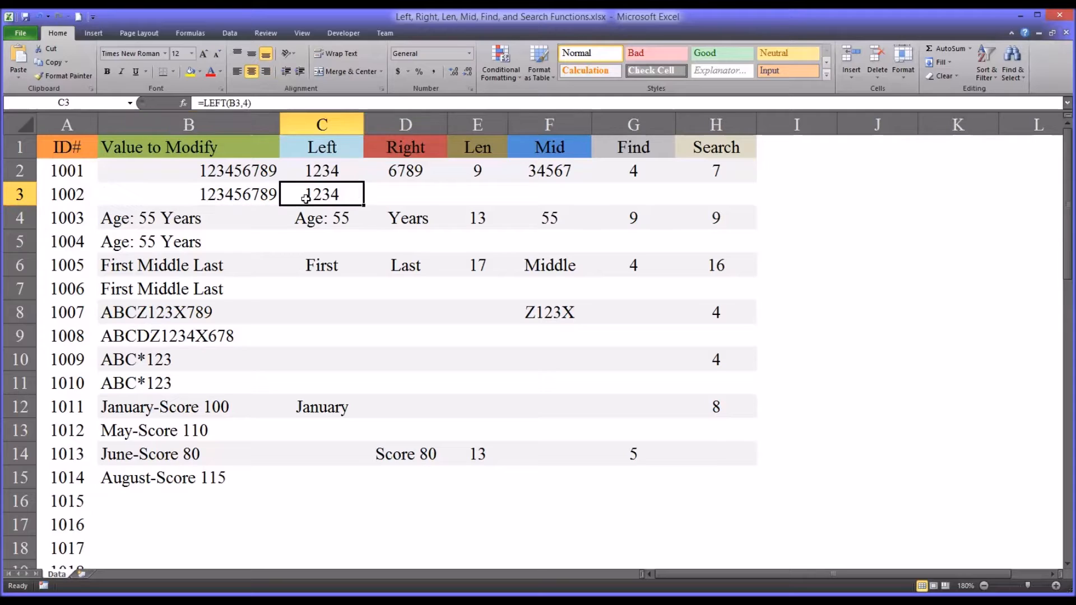
Enter a RIGHT formula in D3 that returns the last 4 characters of B3.
click(389, 193)
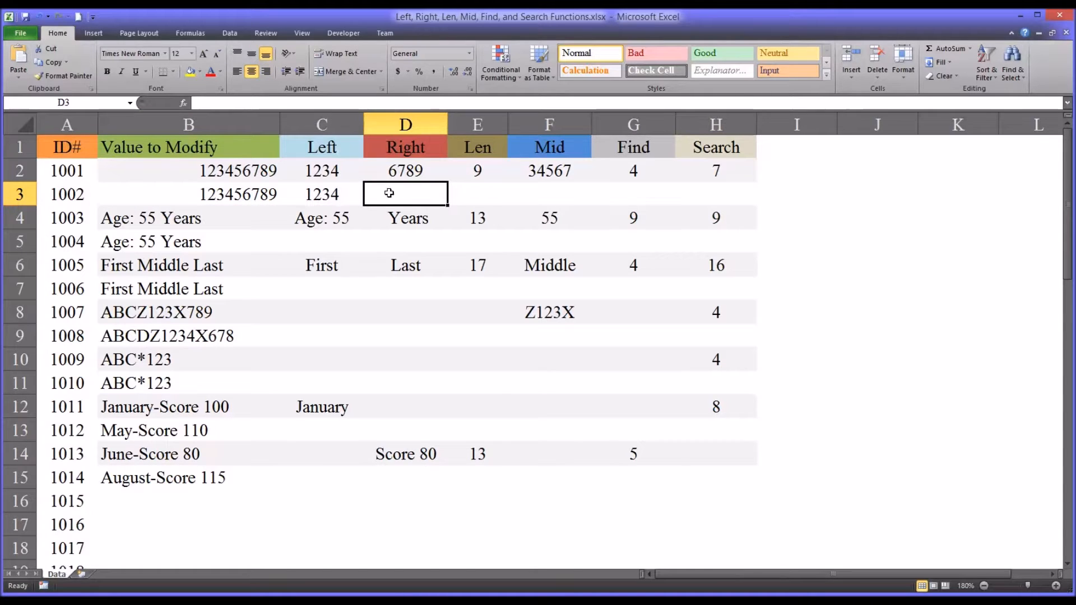
text(=)
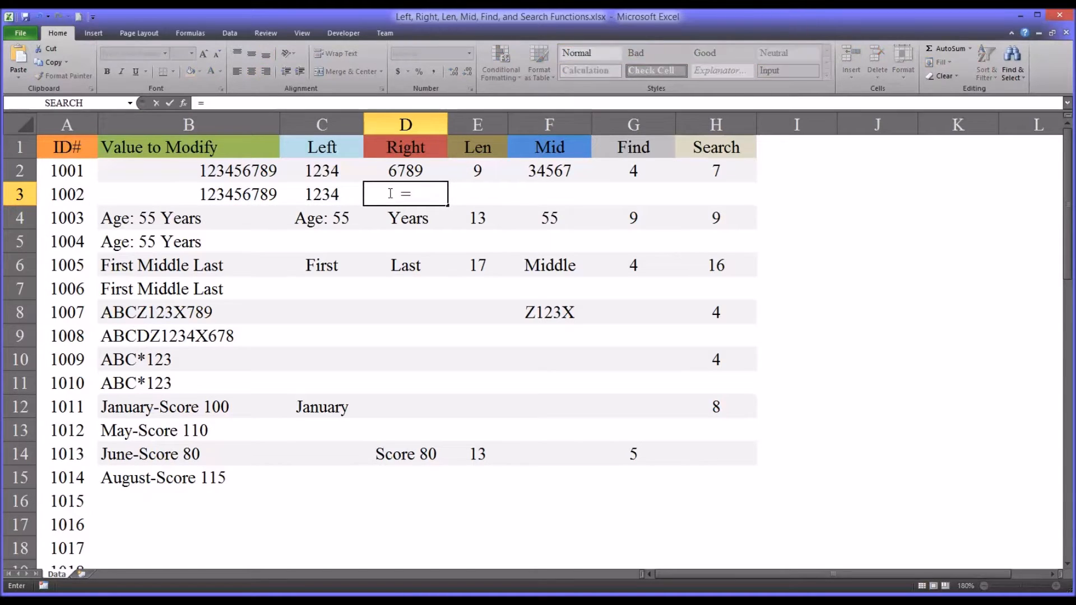
text(right()
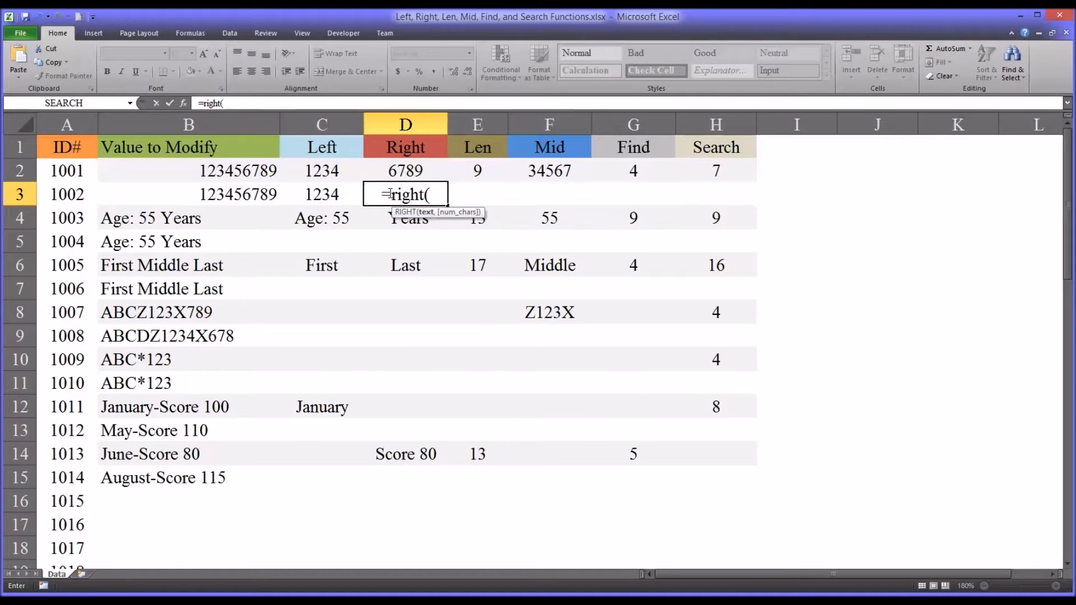
click(251, 195)
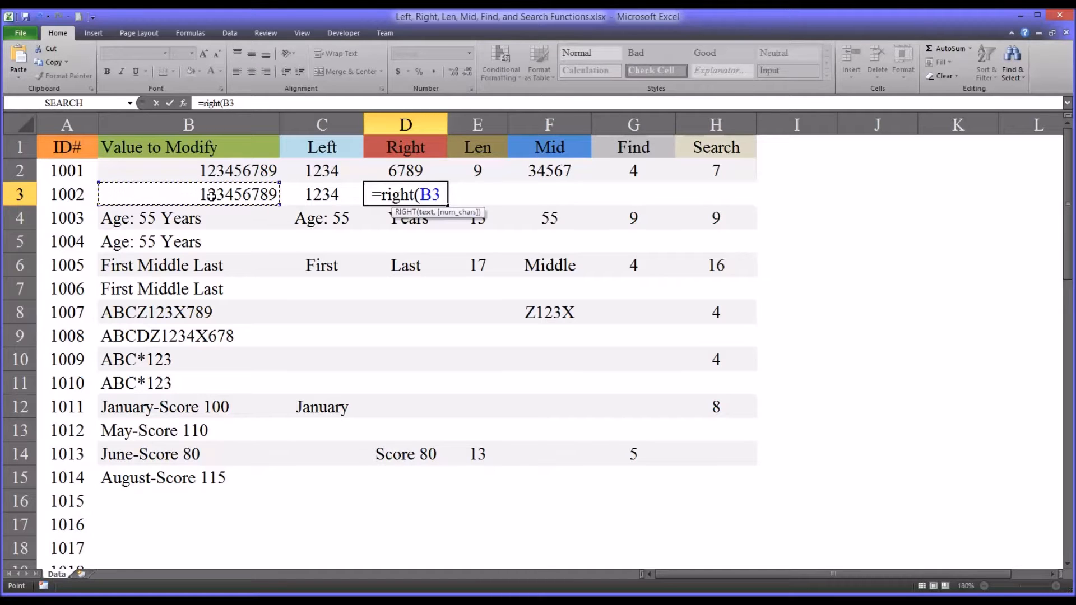
text(,4)
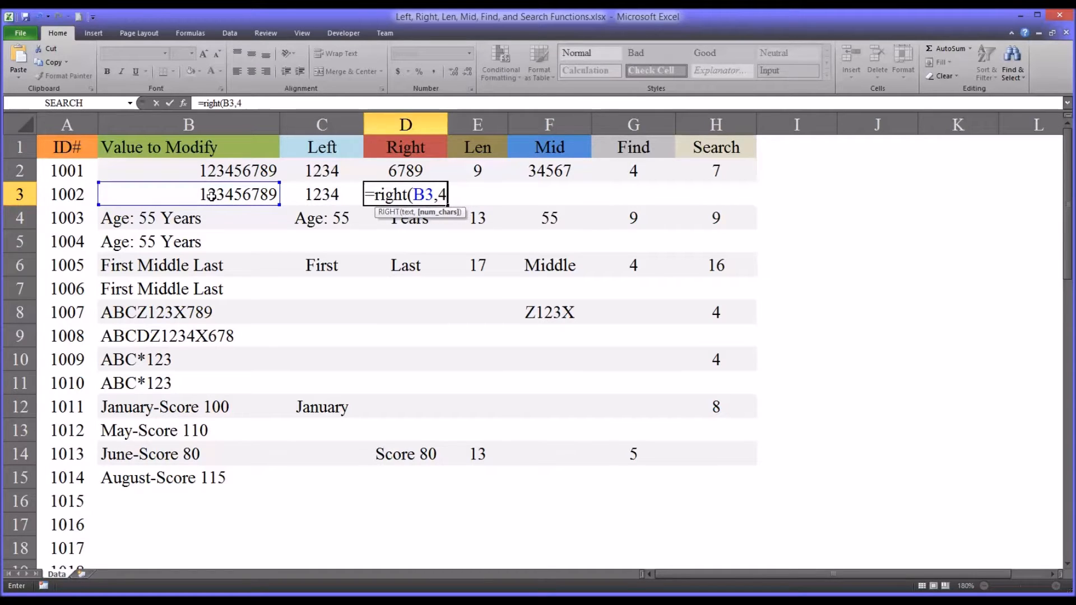
text())
key(Return)
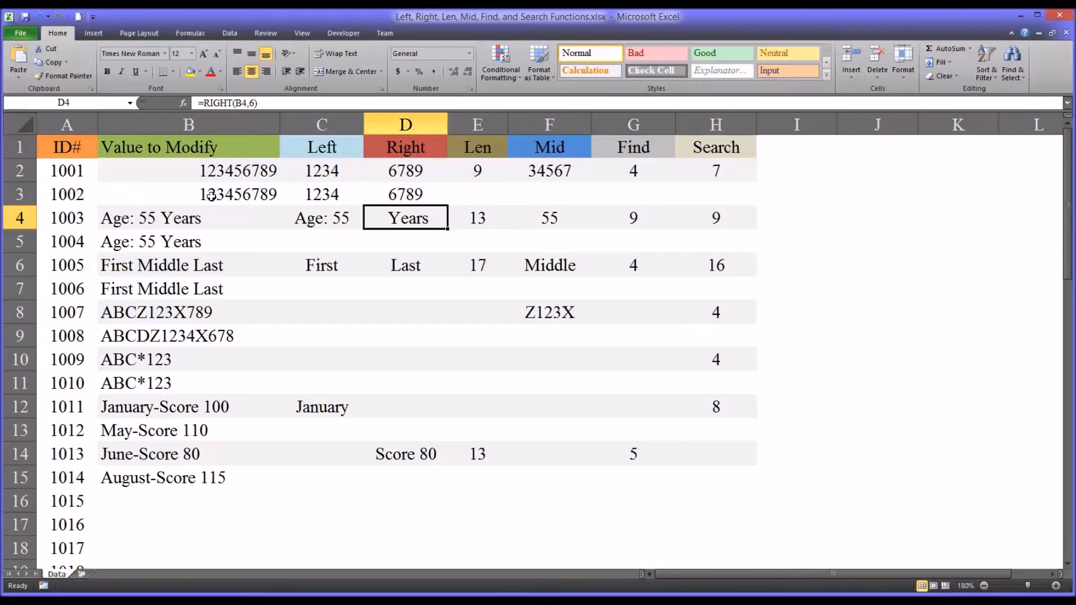
click(394, 198)
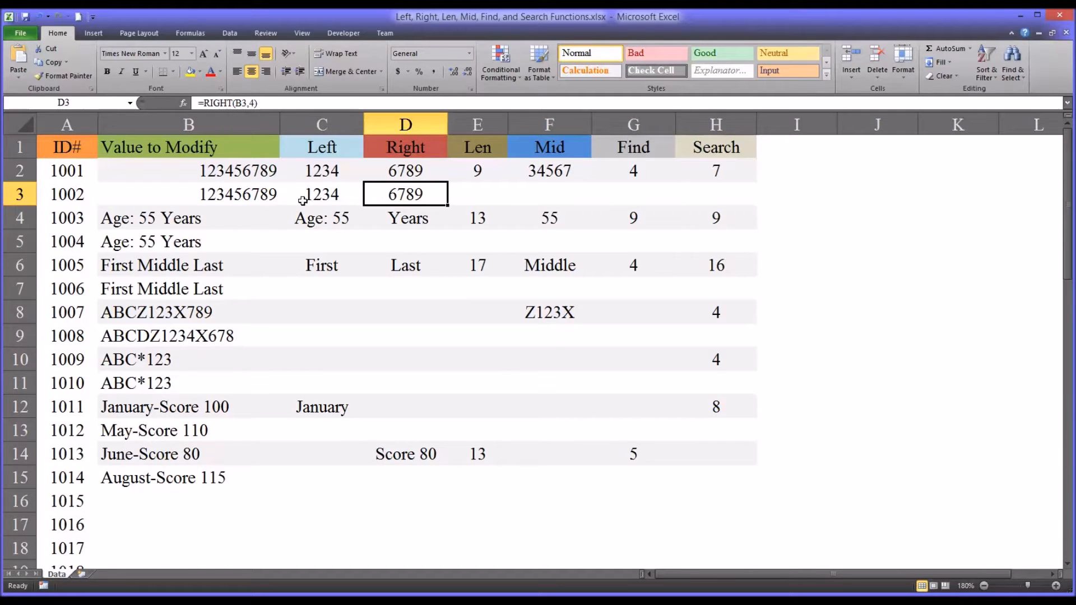
Enter a LEN formula in E3 that counts the characters in B3, following the example in E2.
click(474, 196)
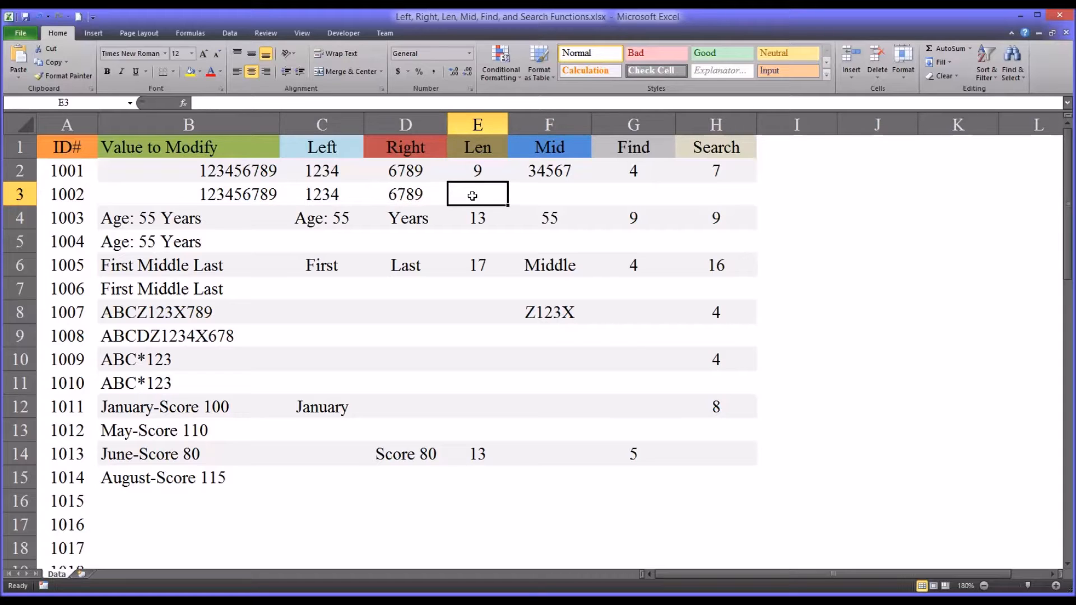
click(469, 176)
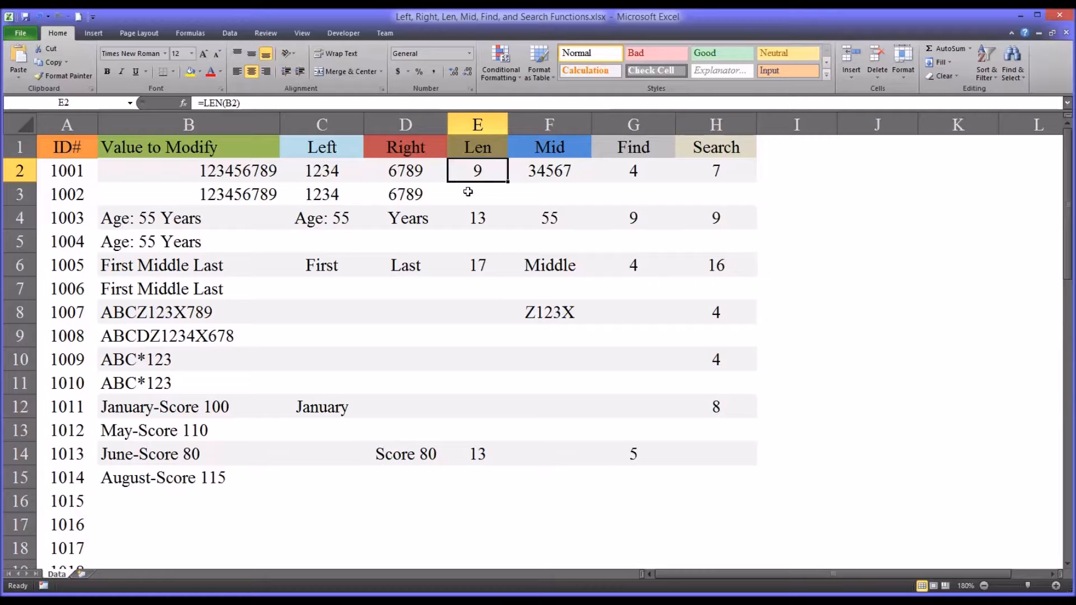
click(468, 193)
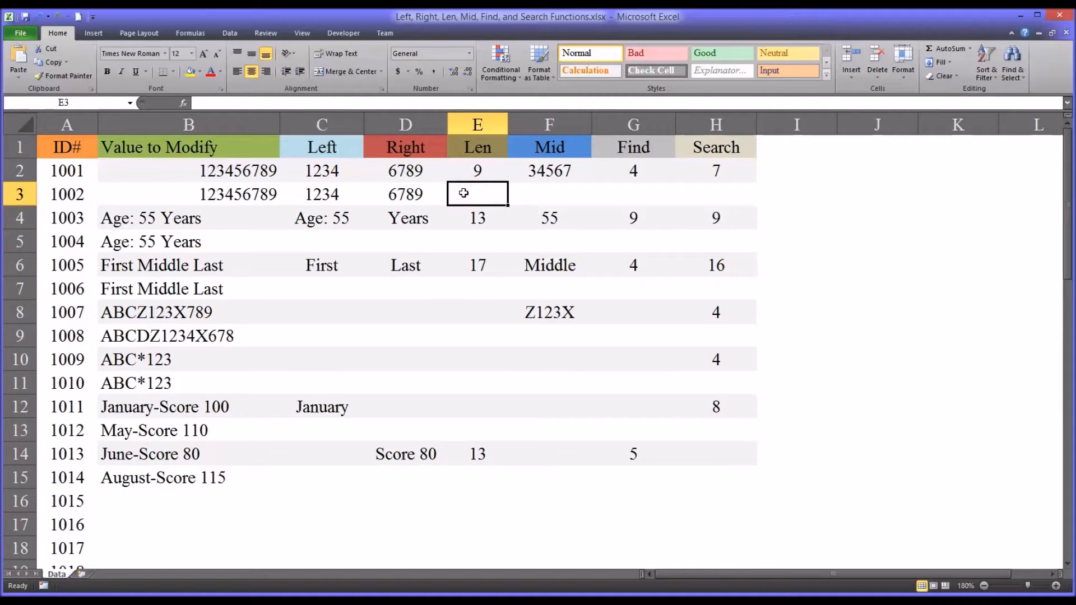
text(=le)
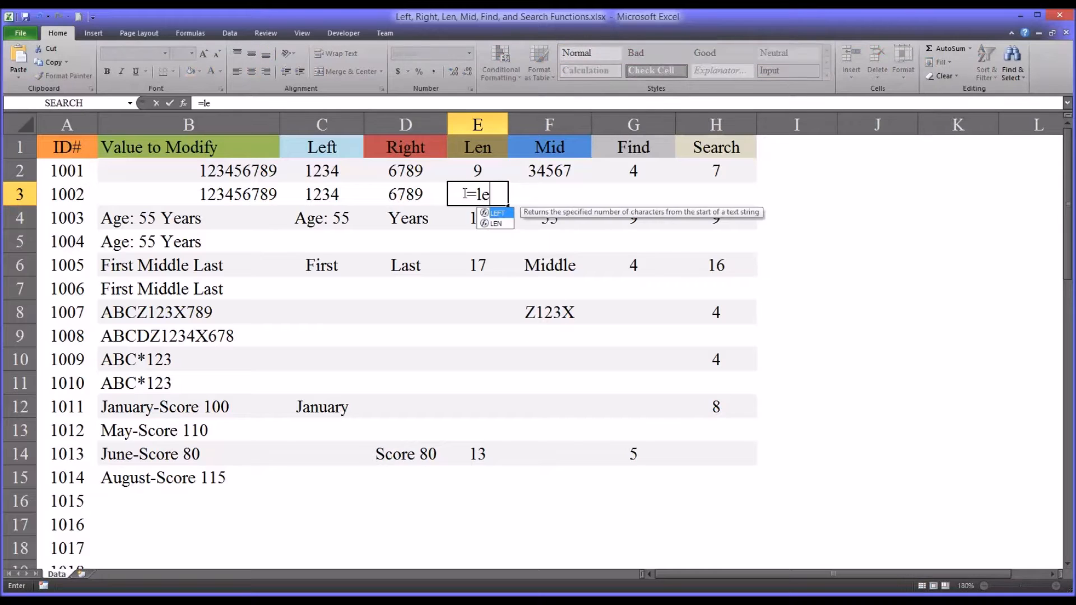
text(n()
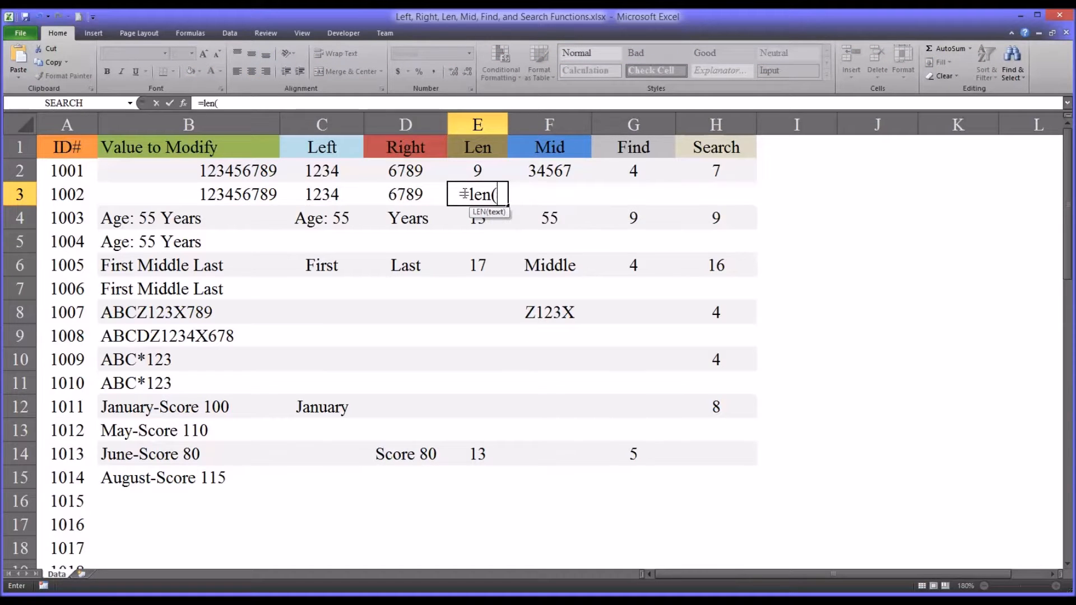
click(232, 196)
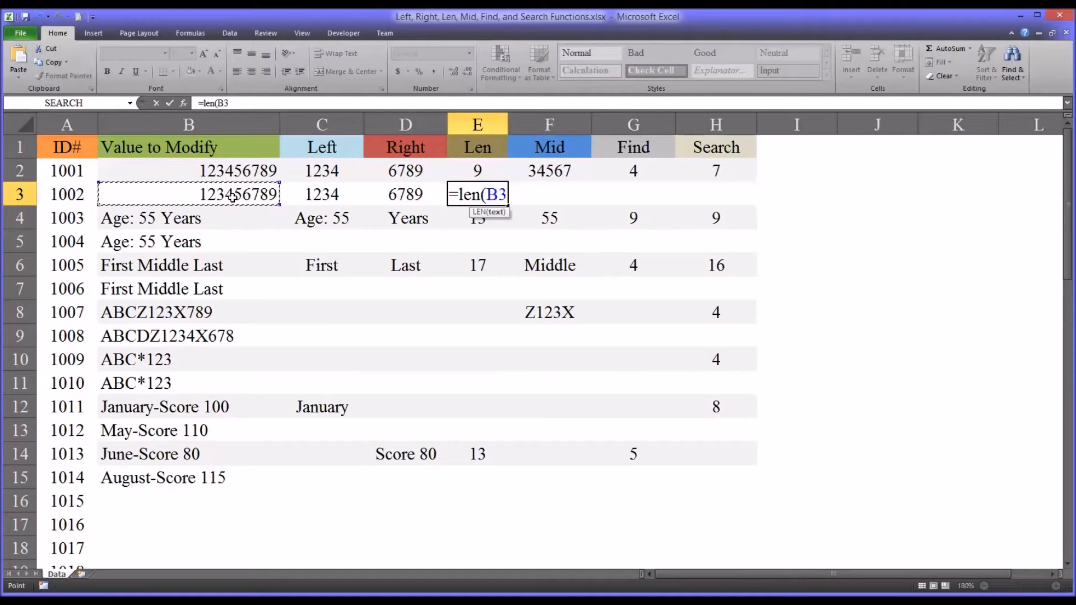
key(Return)
click(463, 194)
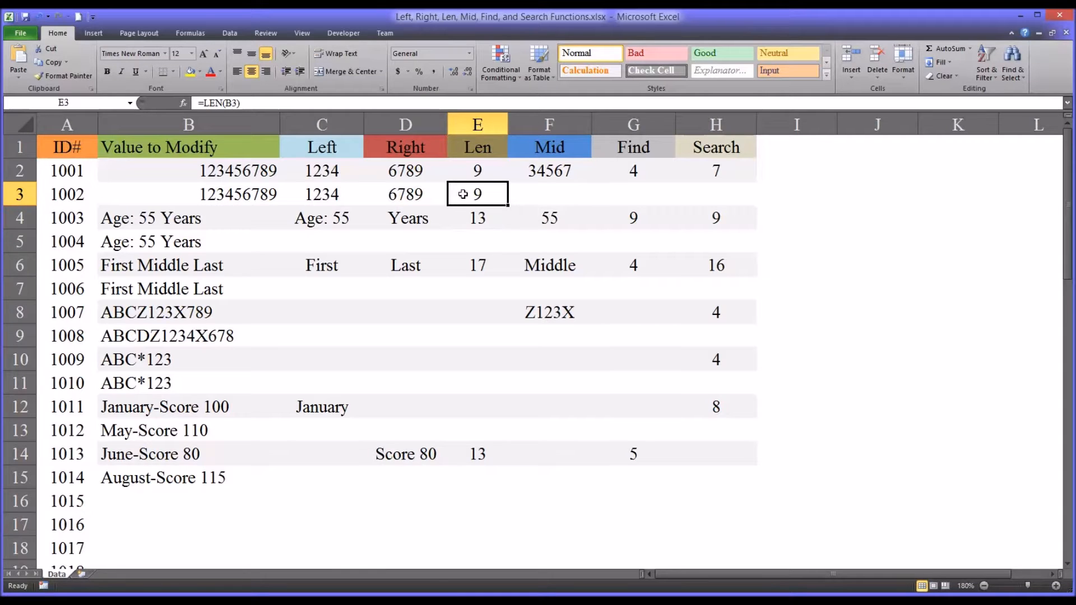
click(240, 196)
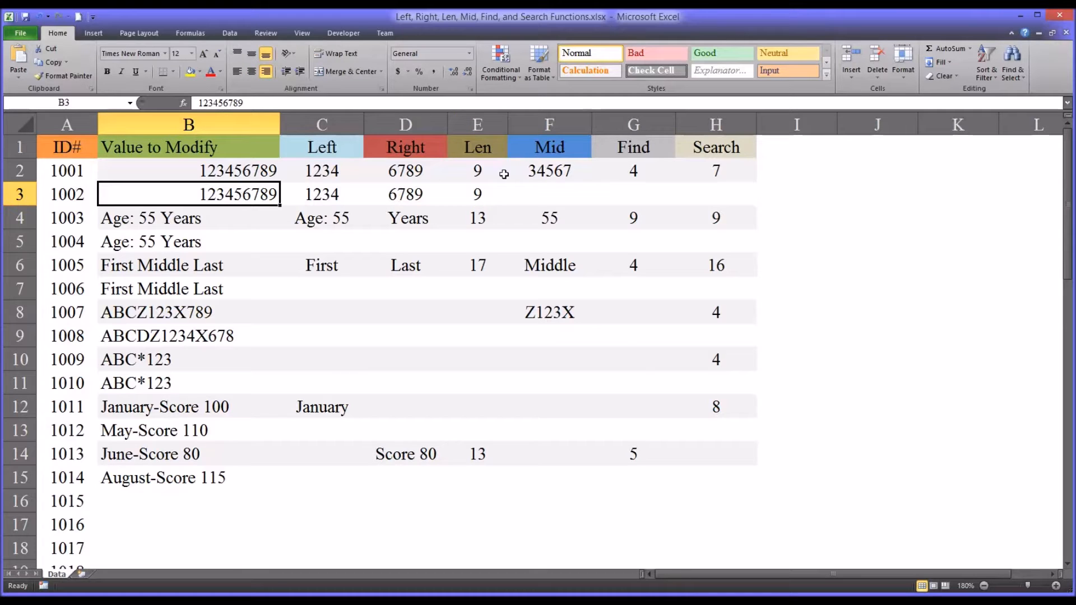
Enter a MID formula in F3 that returns 5 characters of B3 starting at position 3, following the example in F2.
click(543, 192)
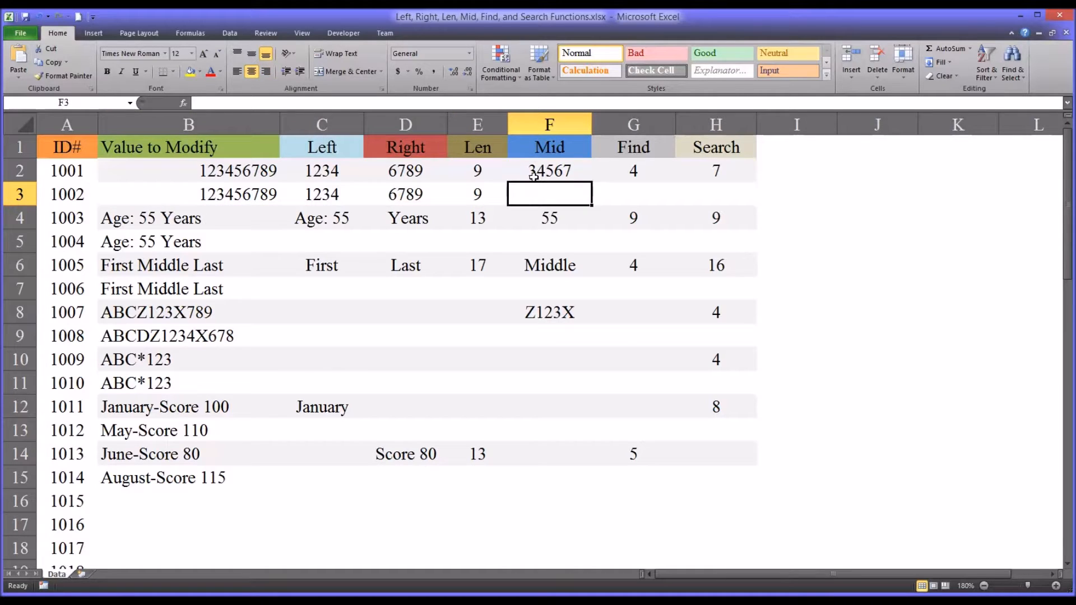
click(533, 175)
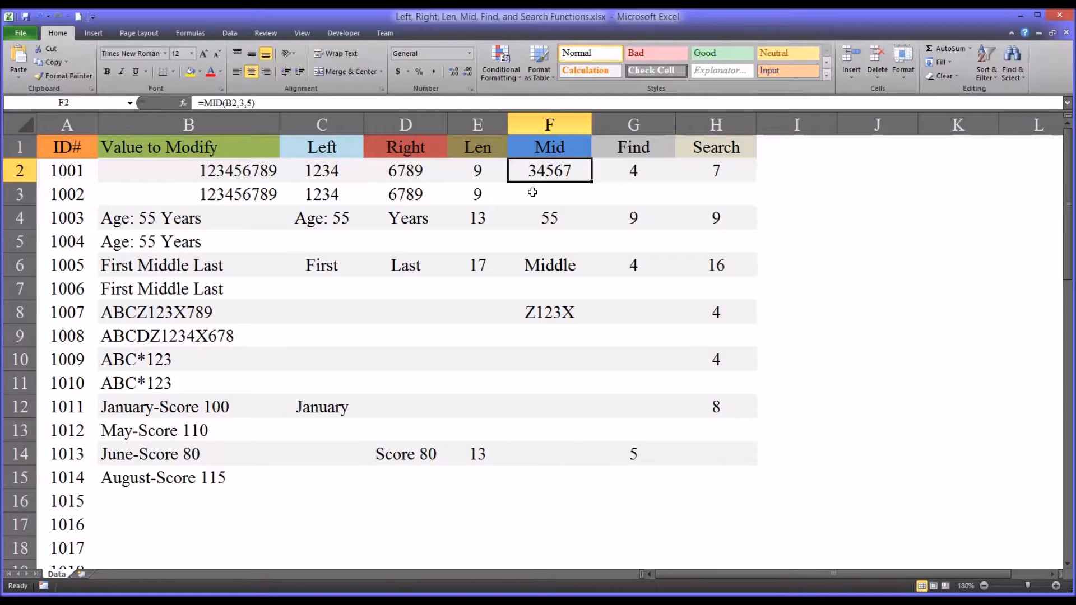
click(532, 192)
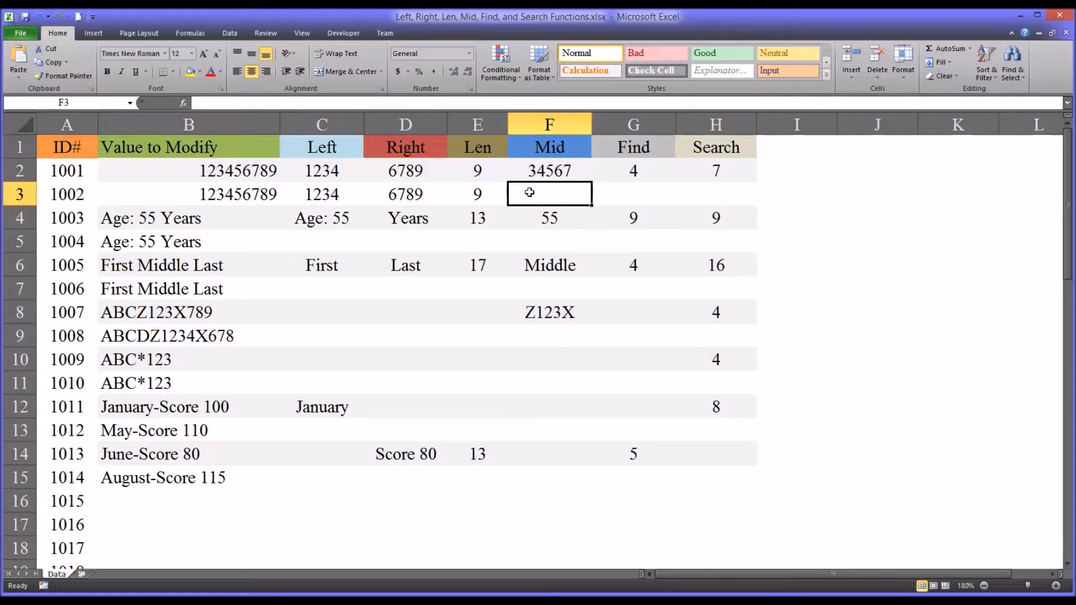
text(=mid)
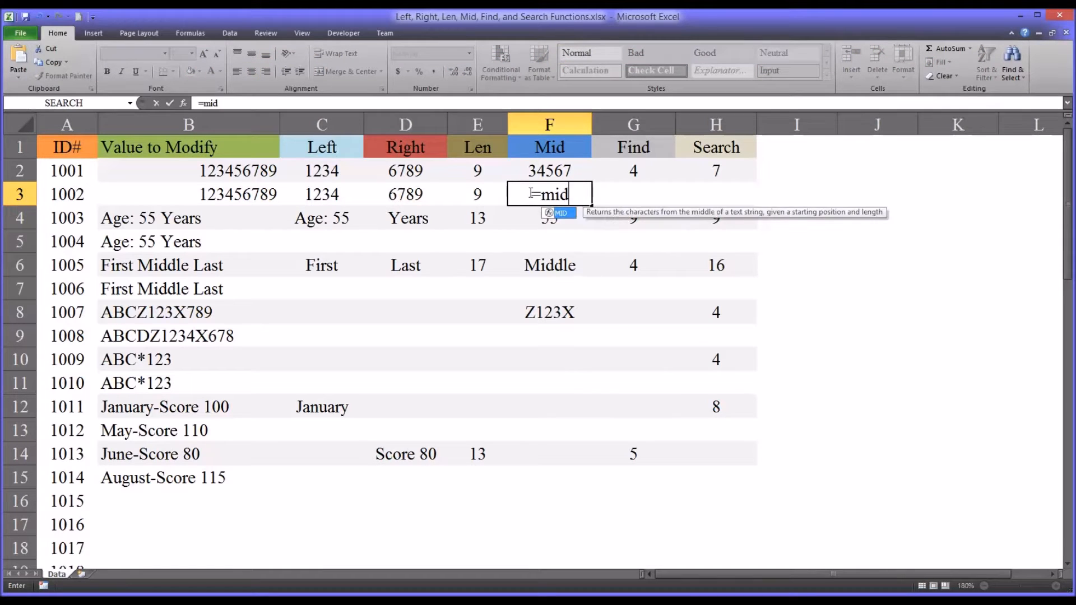
text(()
click(256, 194)
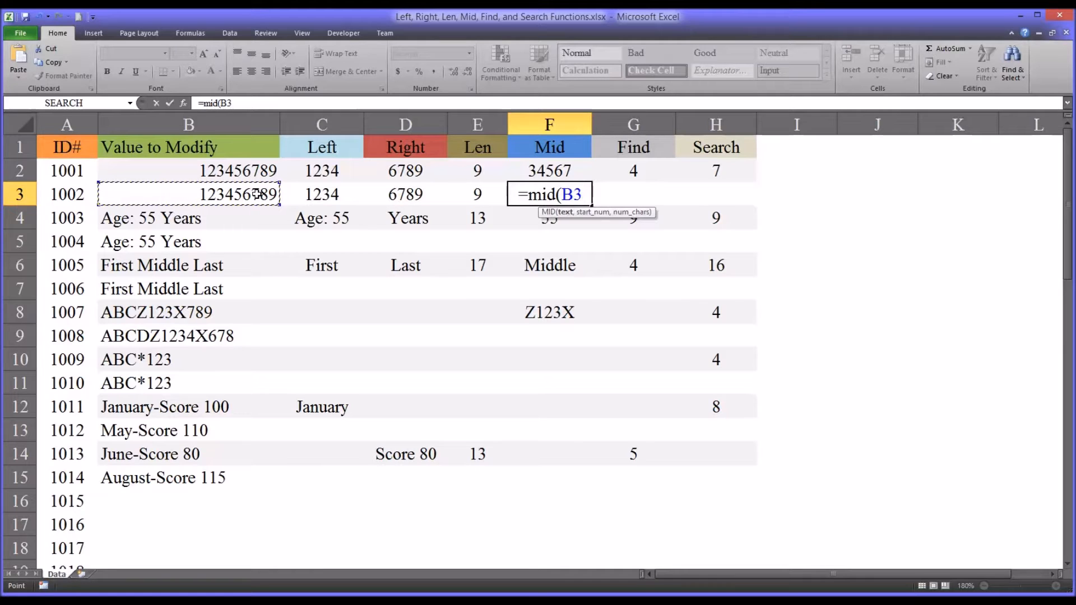
text(,)
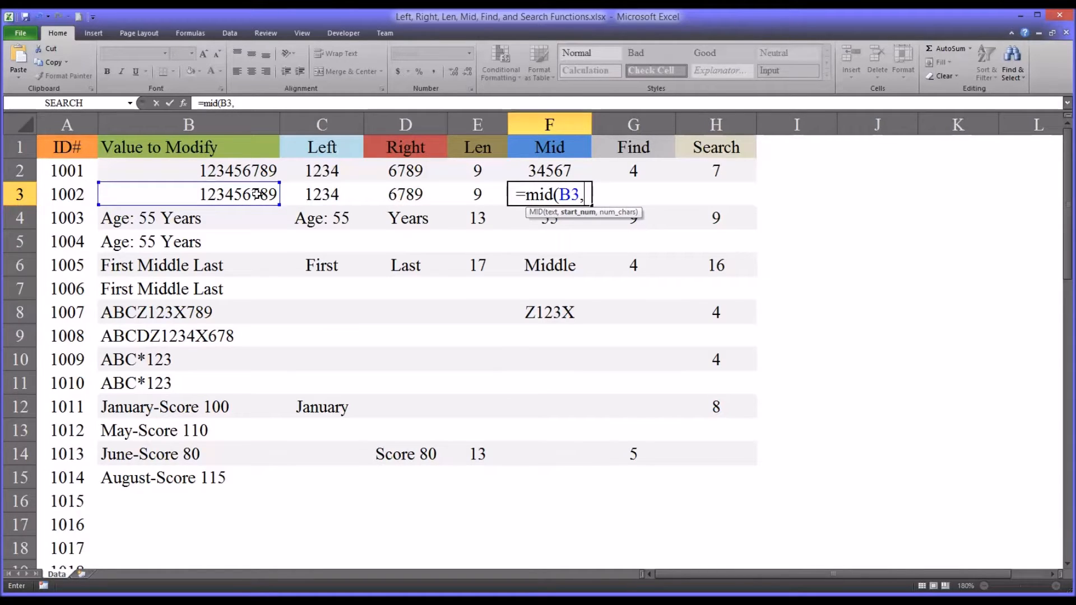
text(3)
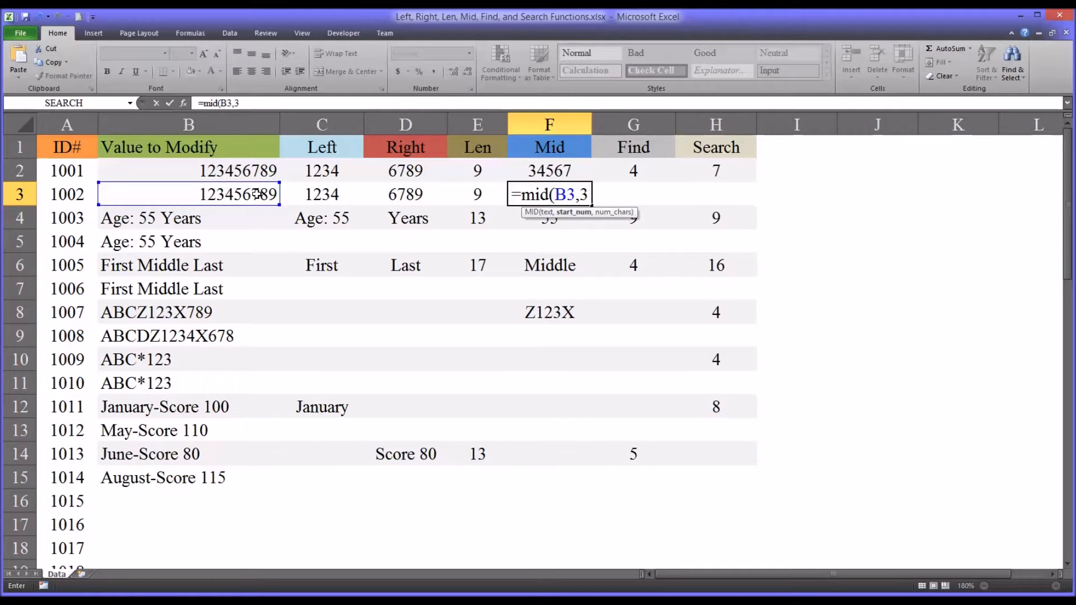
text(,)
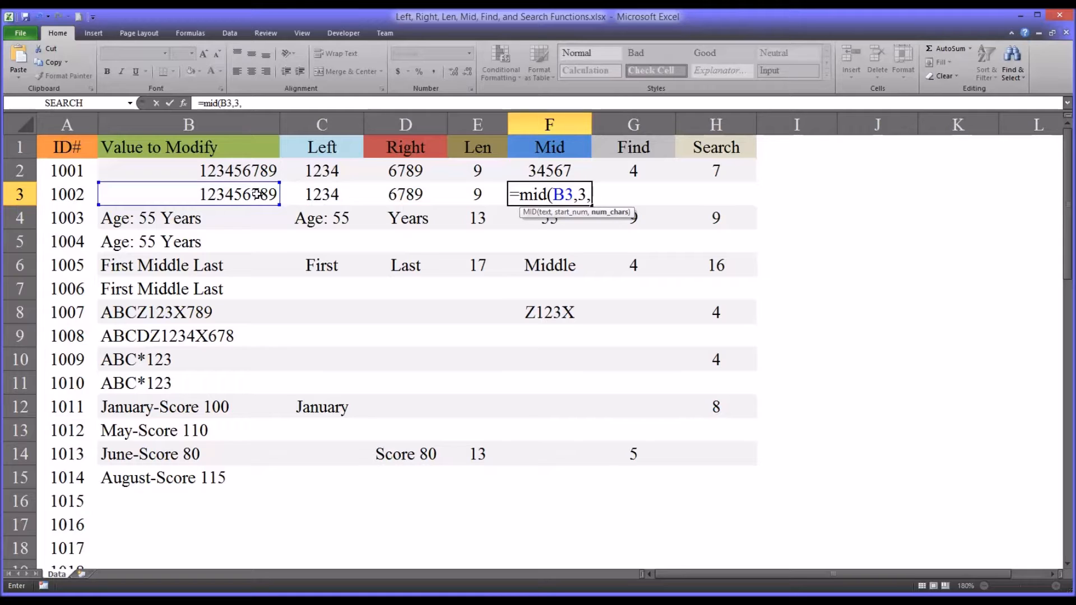
text(5)
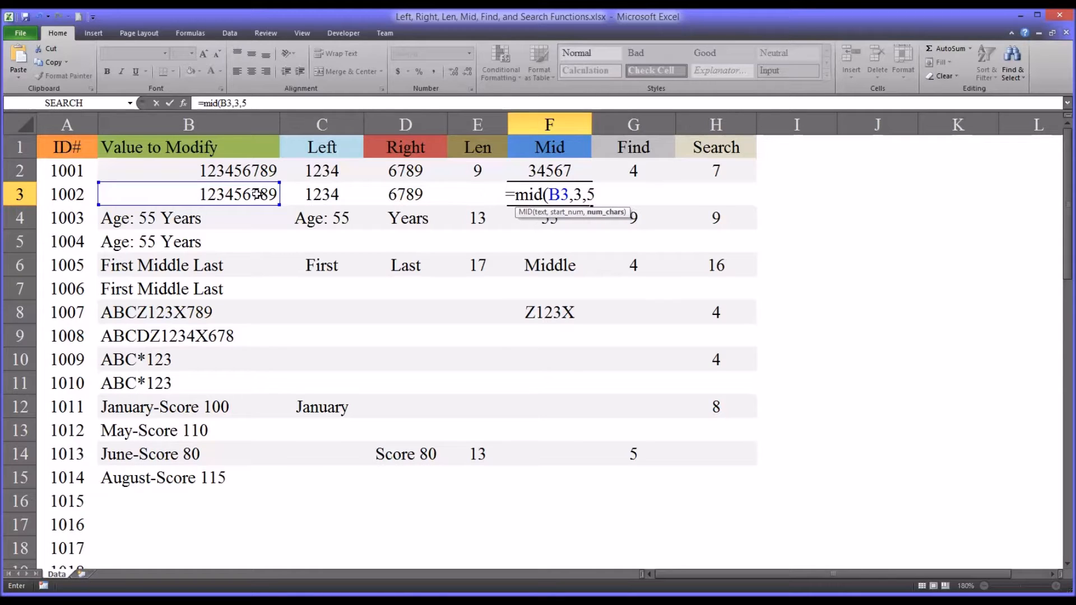
key(Return)
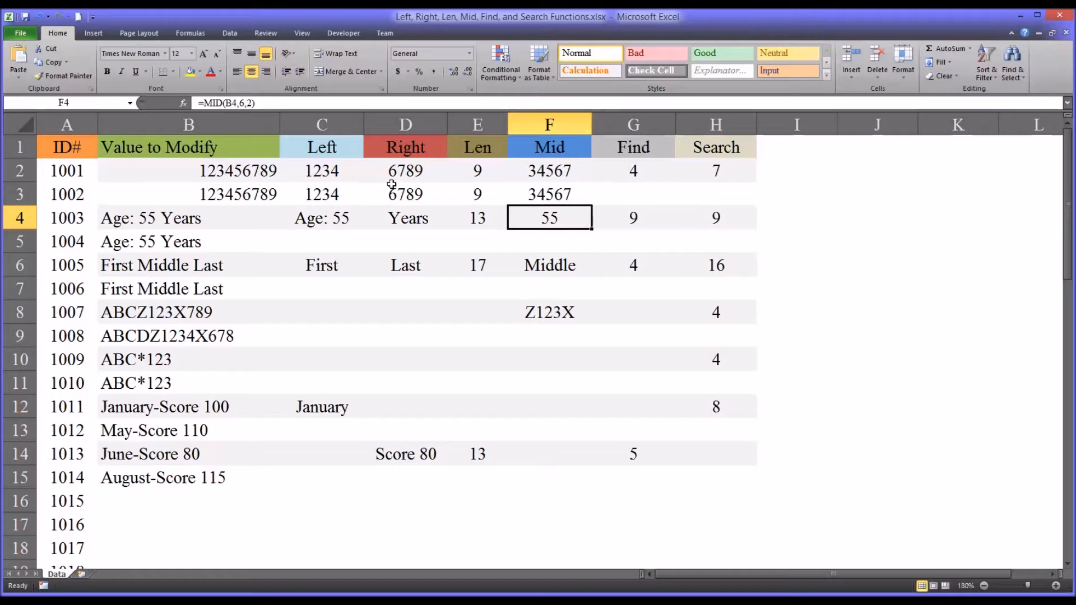
Edit the MID formula in F3 so that it returns 2 characters.
click(533, 194)
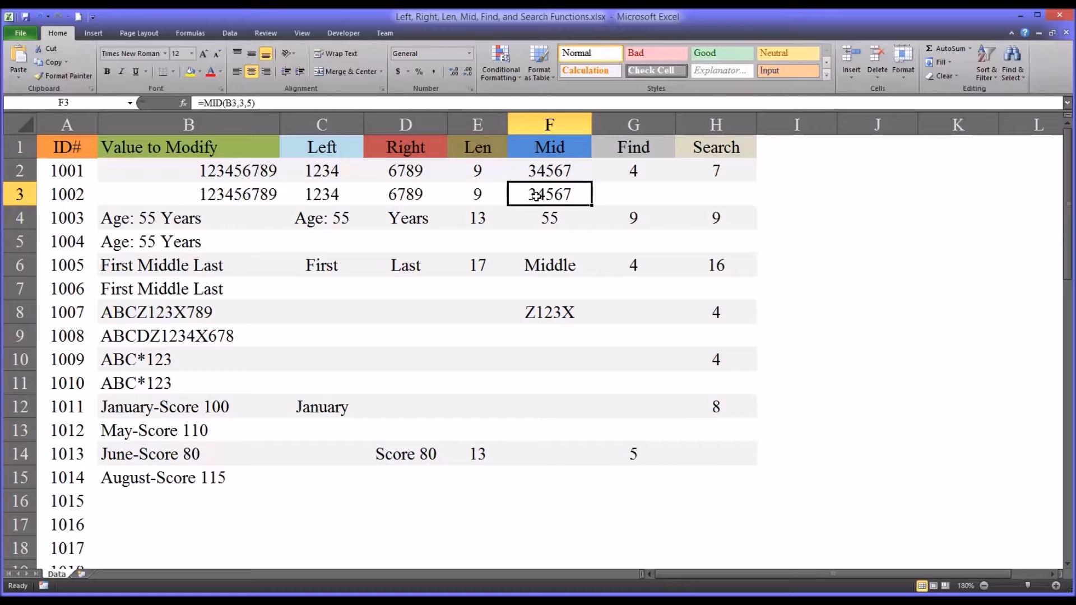
click(251, 103)
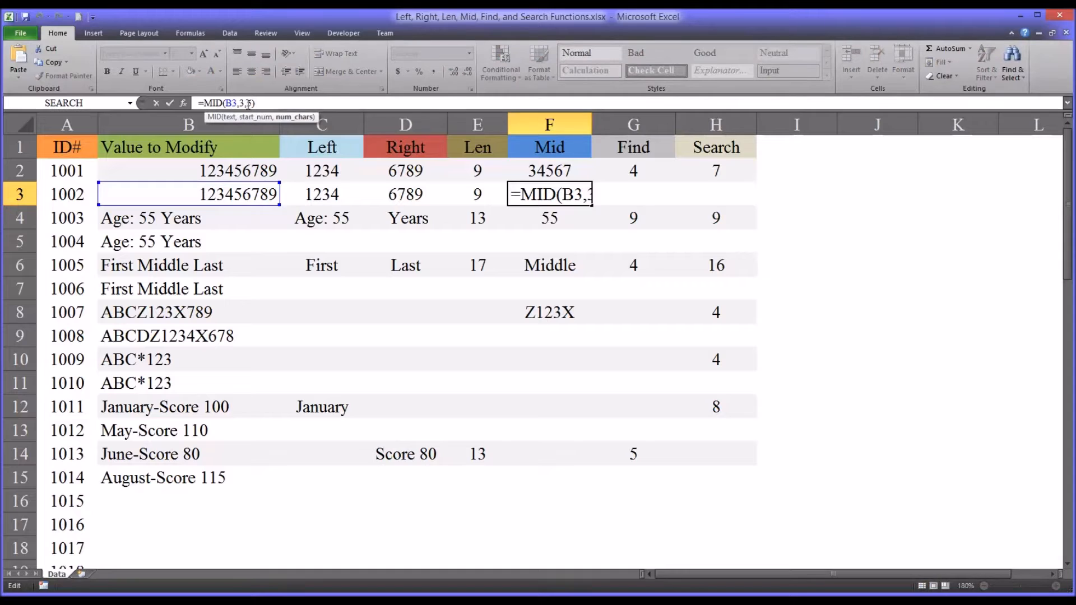
double_click(250, 103)
text(2)
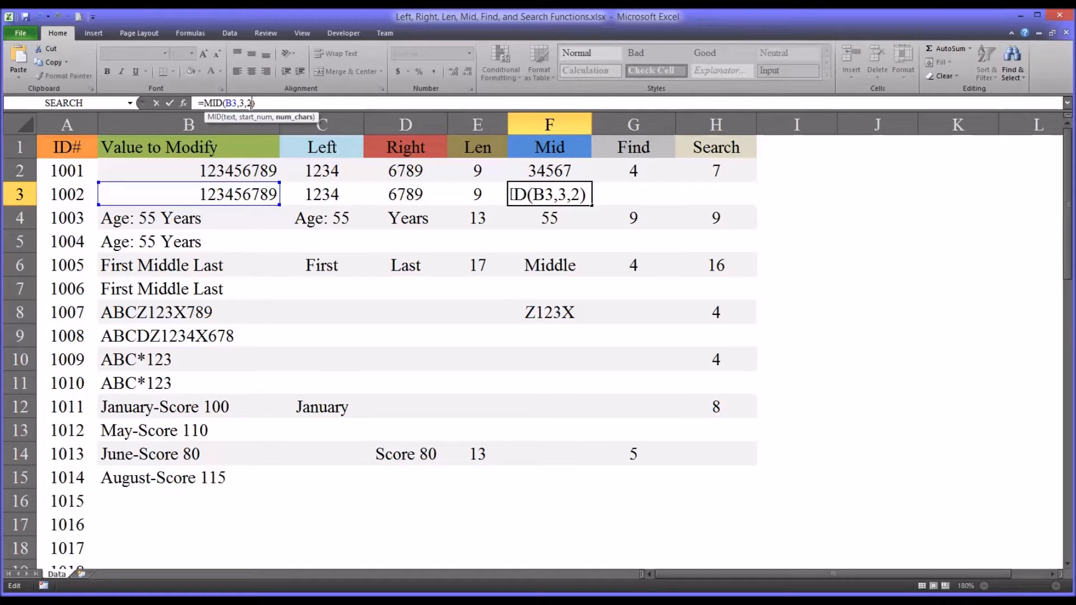
key(Return)
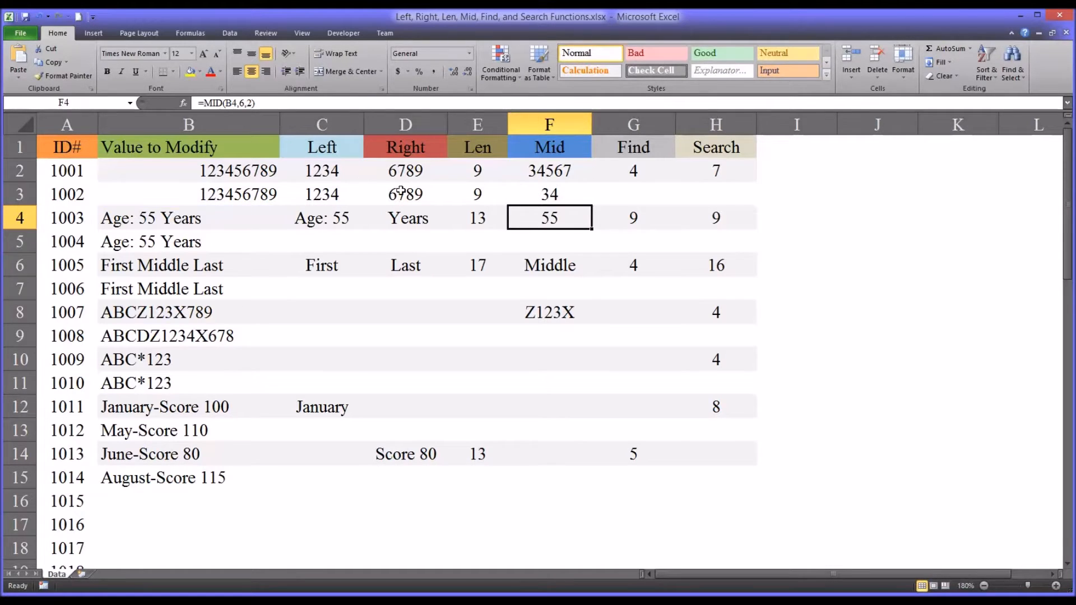
click(521, 198)
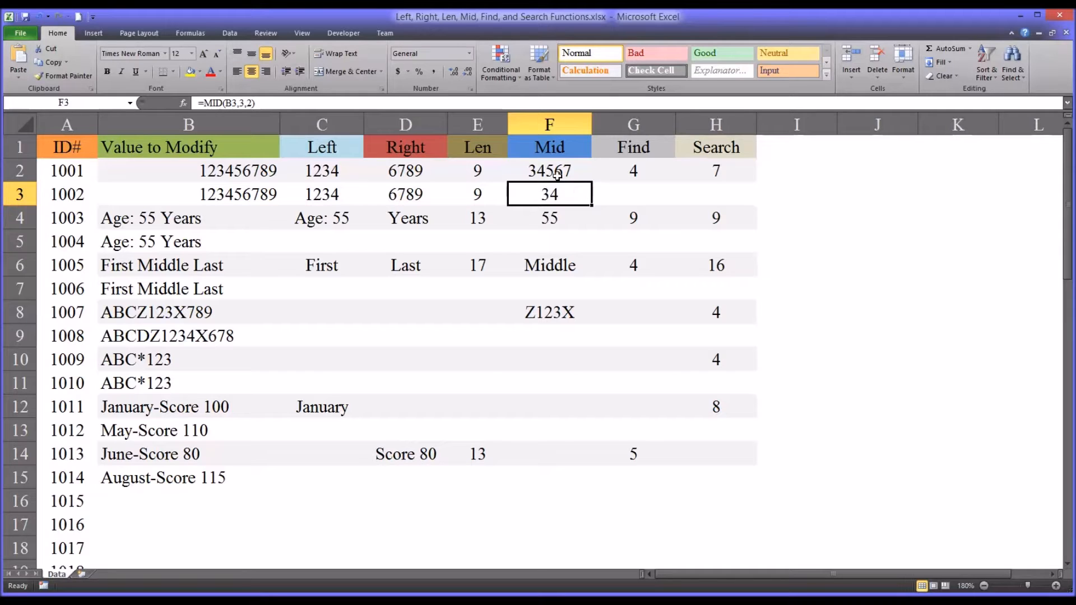
Enter a FIND formula in G3 that locates "4" within B3, following the example in G2.
click(617, 176)
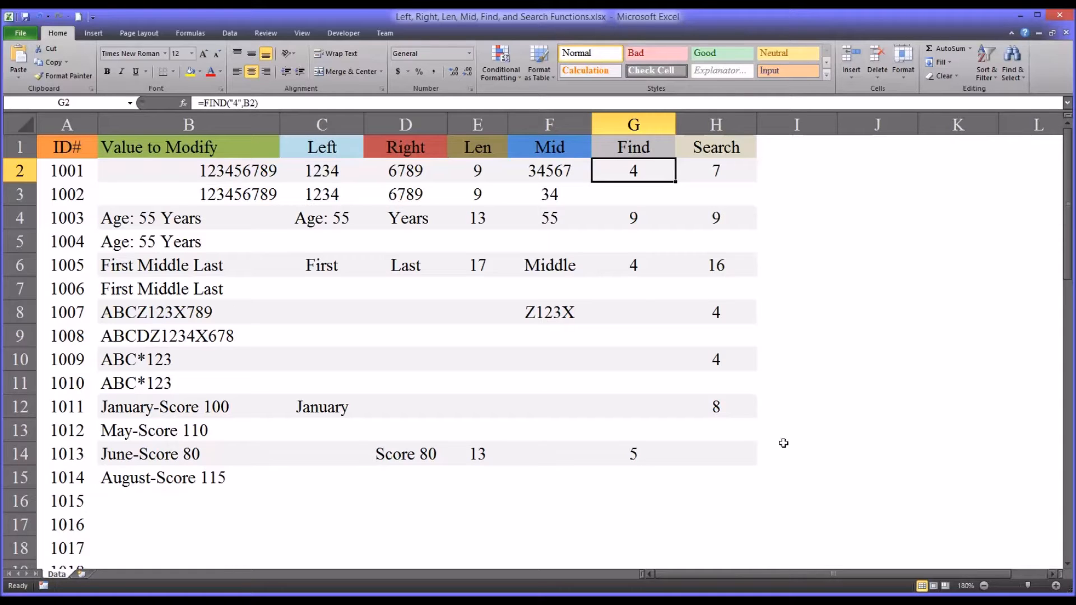
click(699, 175)
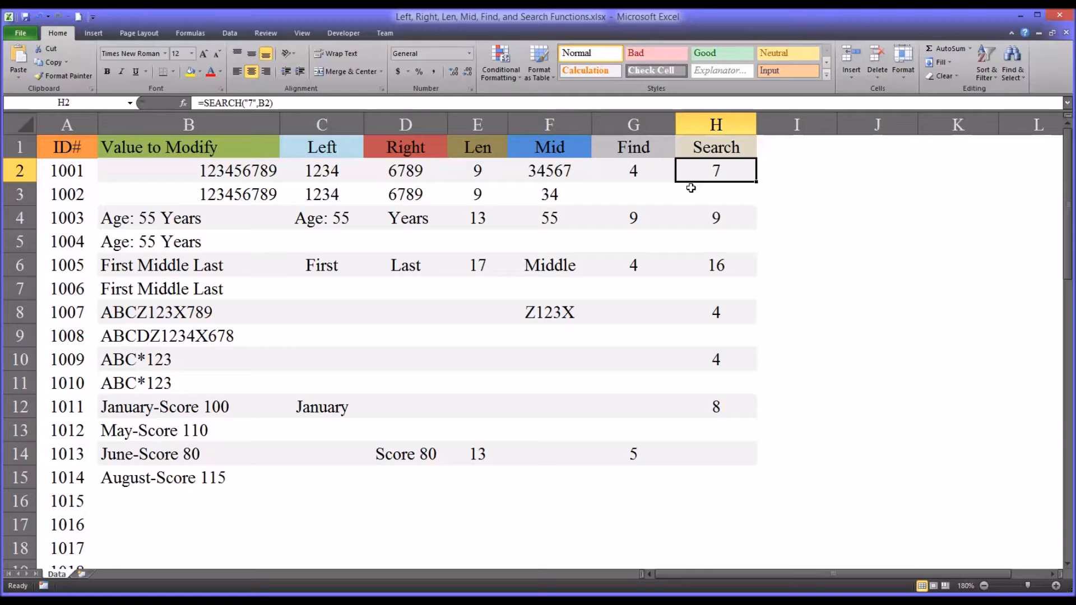
click(648, 192)
key(Up)
key(Right)
click(633, 197)
text(=)
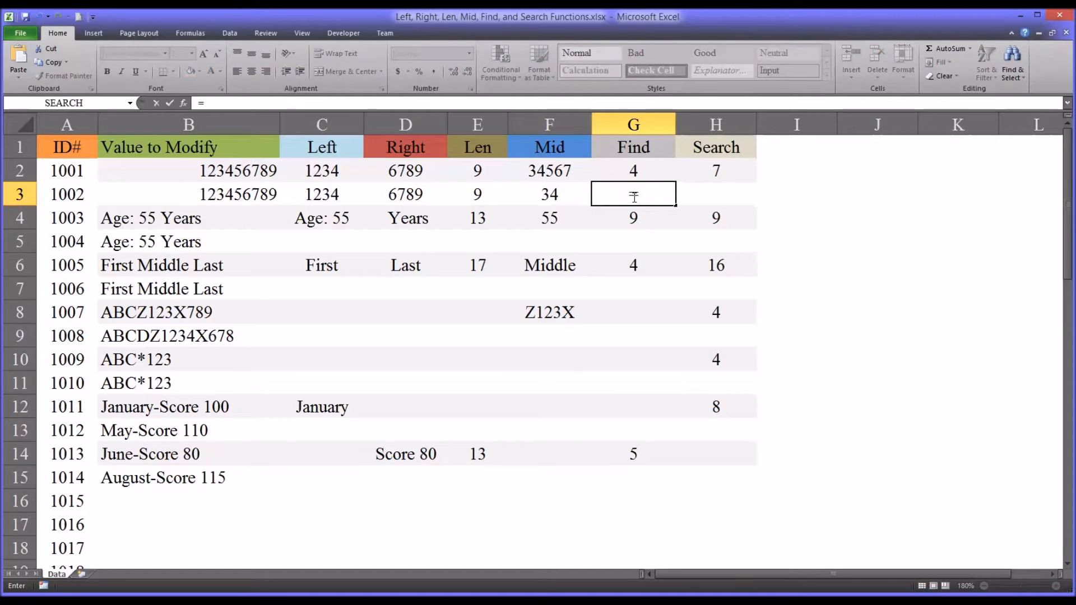
text(find()
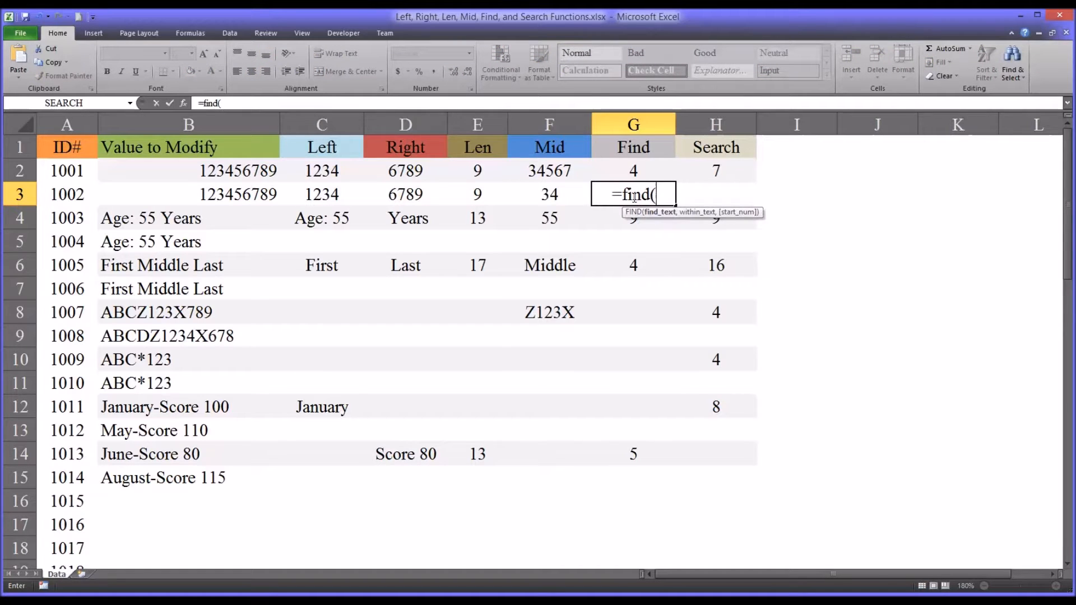
text("4",)
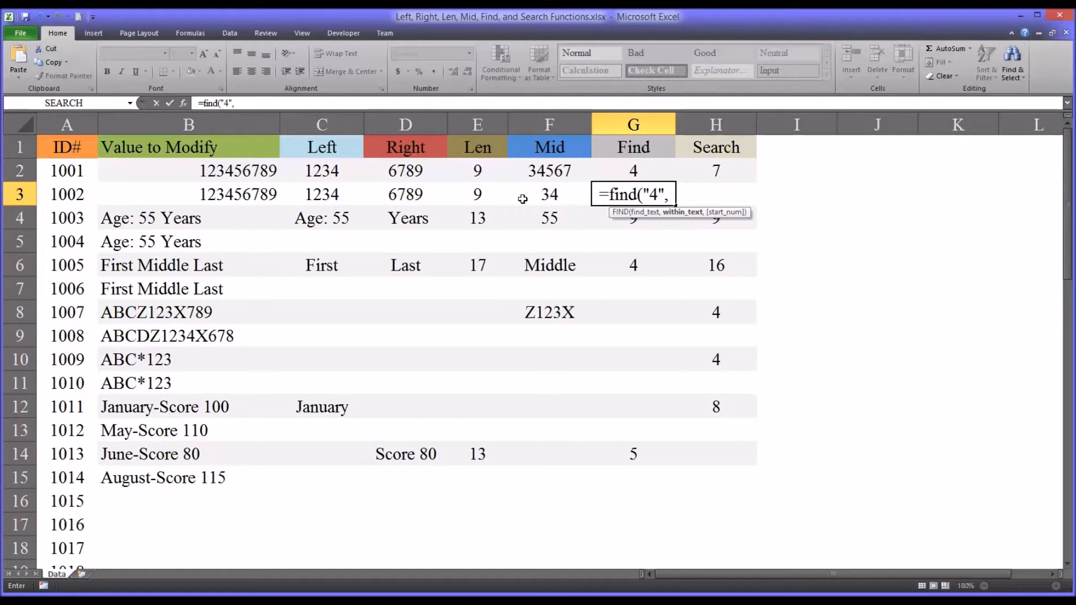
click(207, 196)
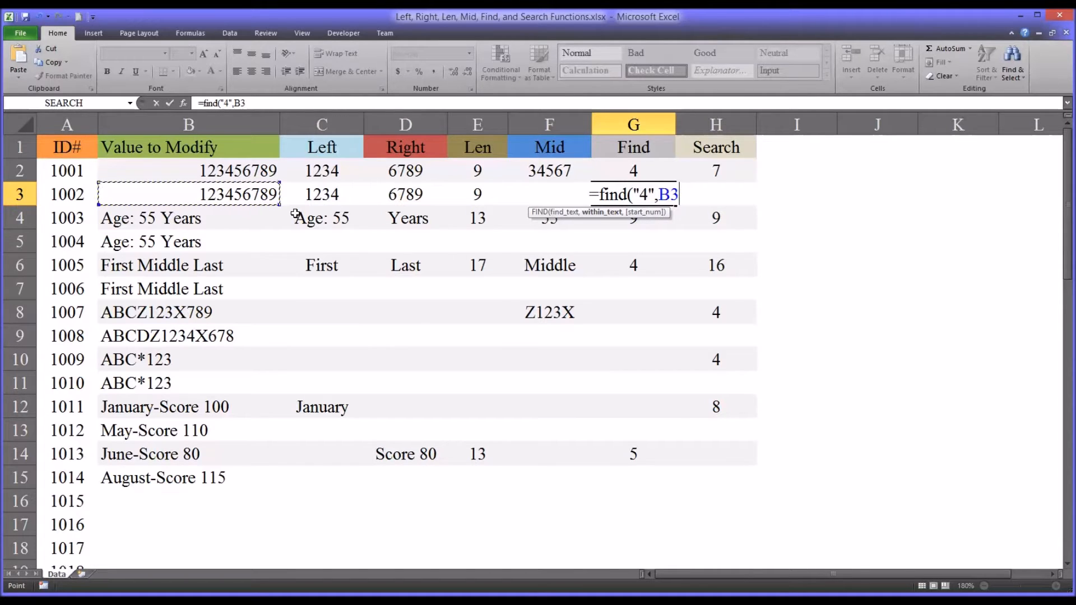
key(Return)
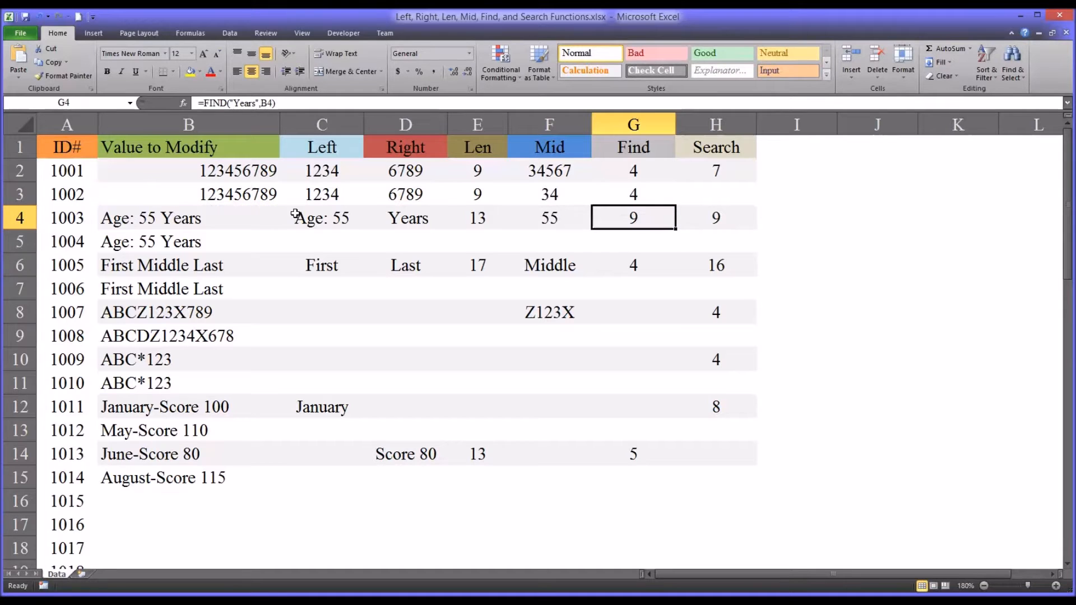
click(633, 194)
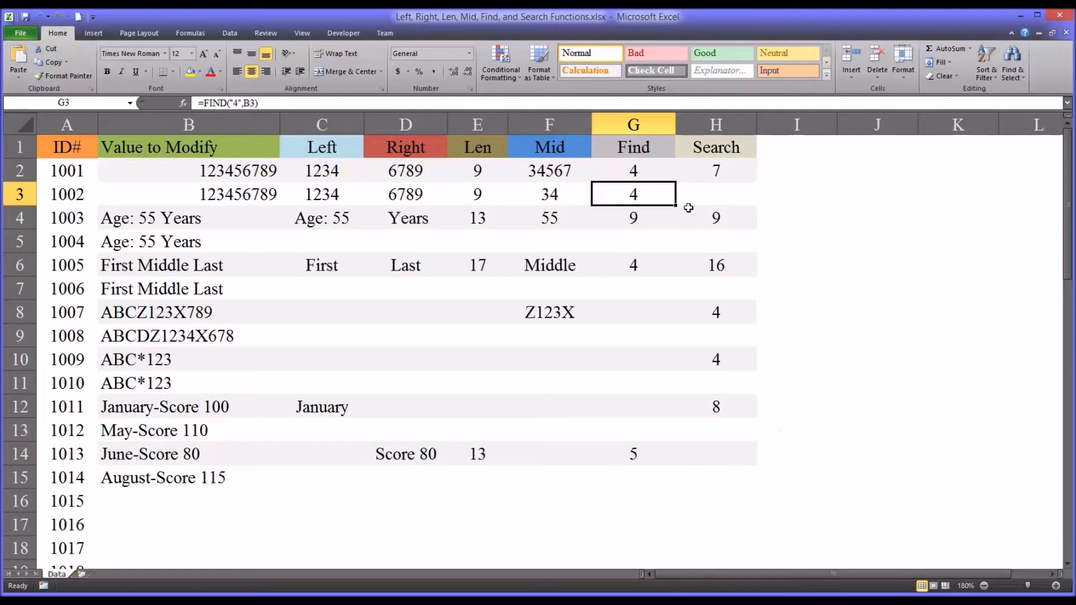
Enter a SEARCH formula in H3 that locates "7" within B3, following the example in H2.
click(691, 170)
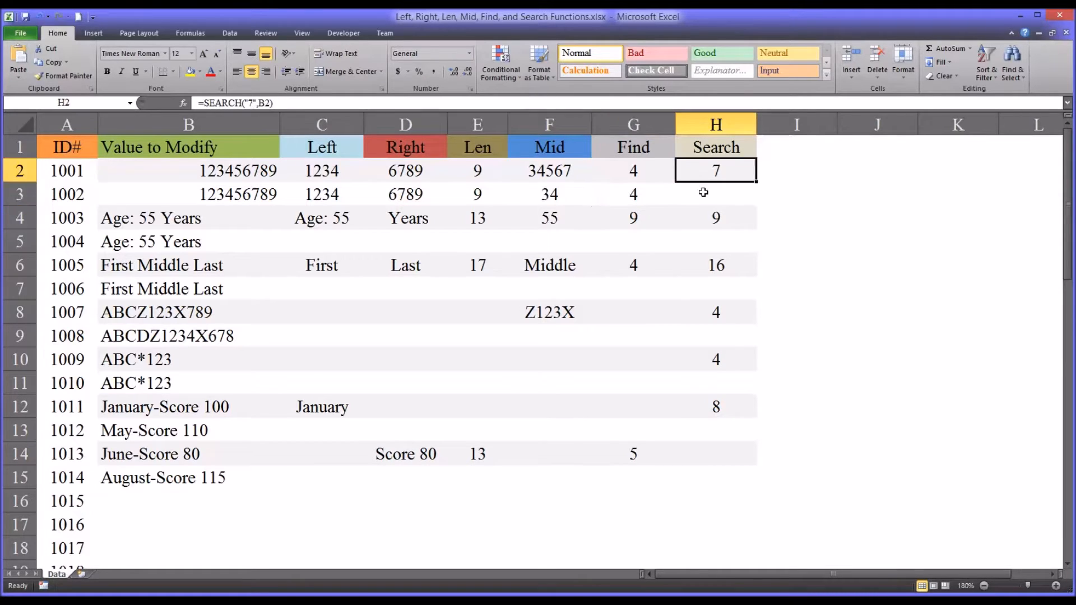
click(703, 192)
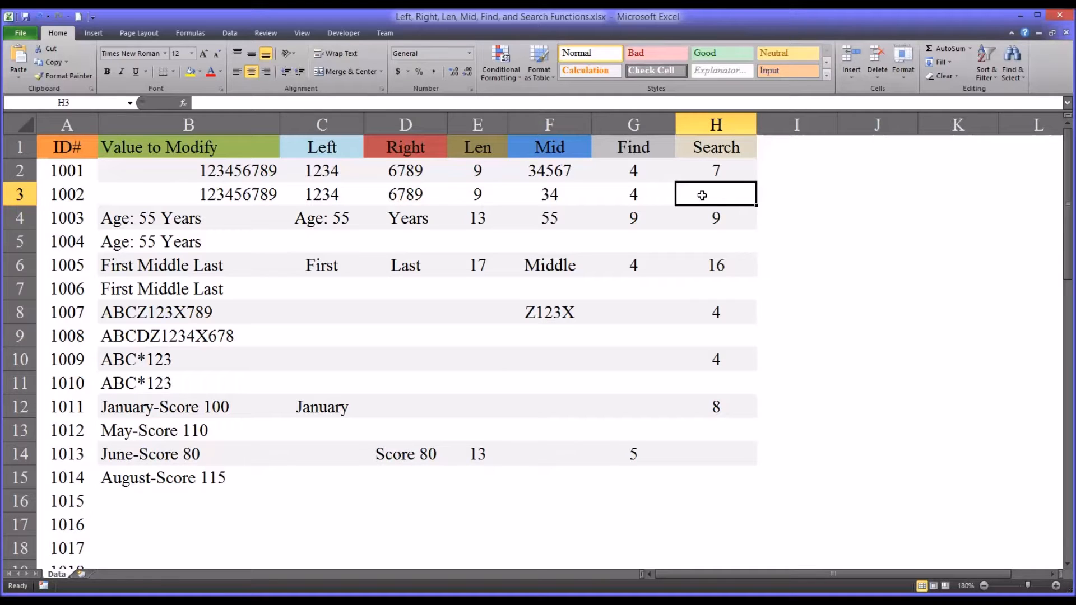
text(=search()
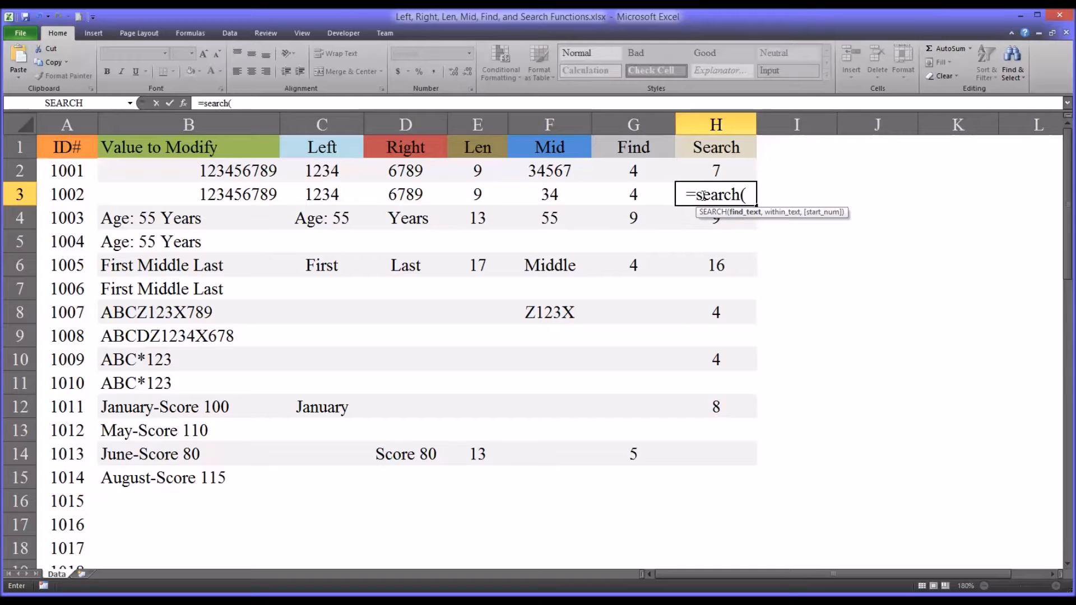
text("7)
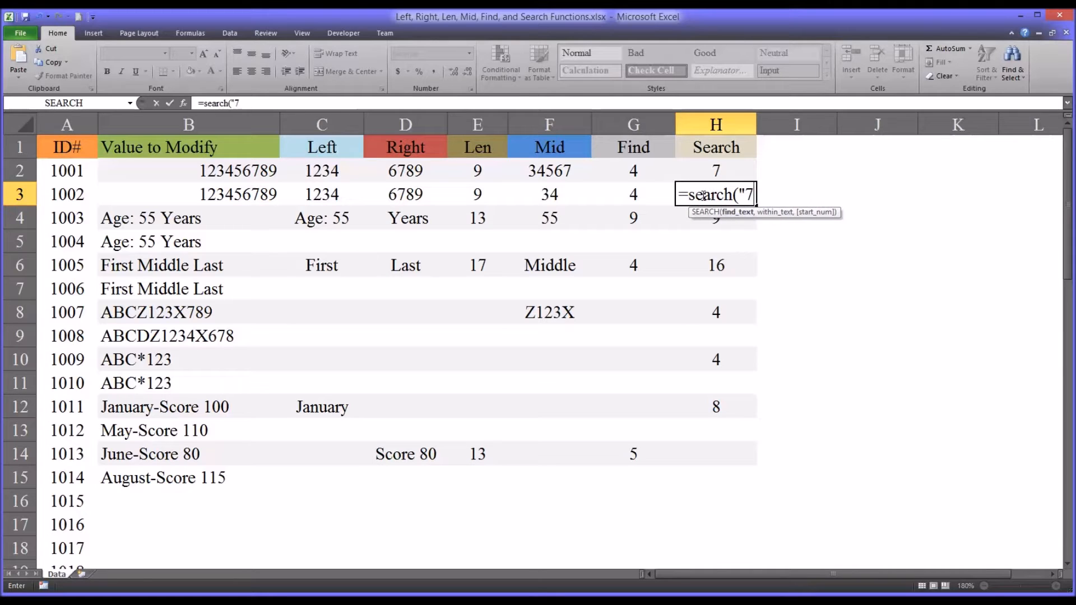
text(",)
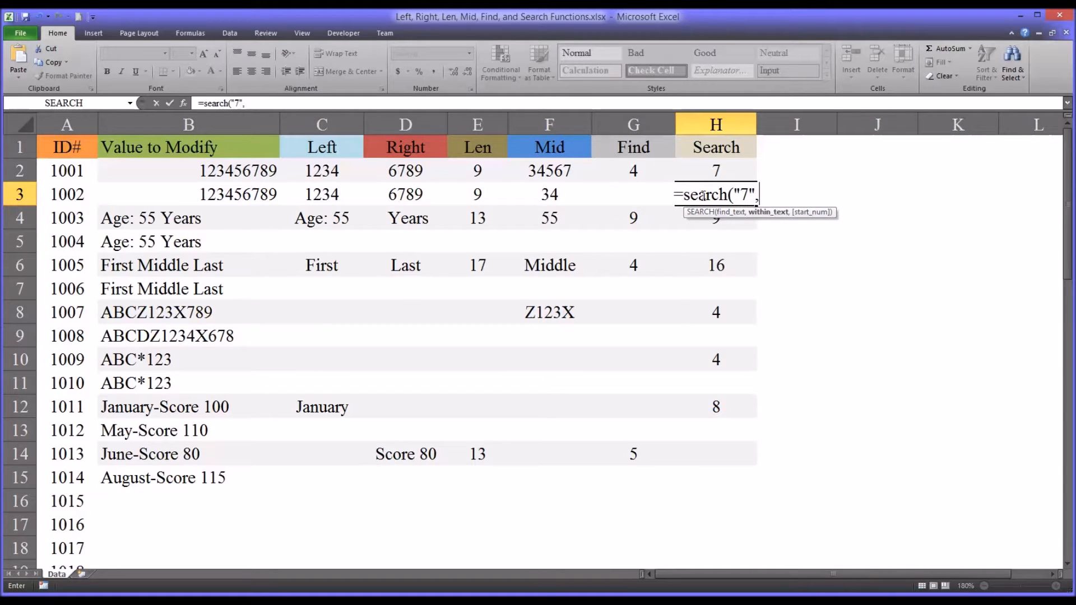
click(240, 191)
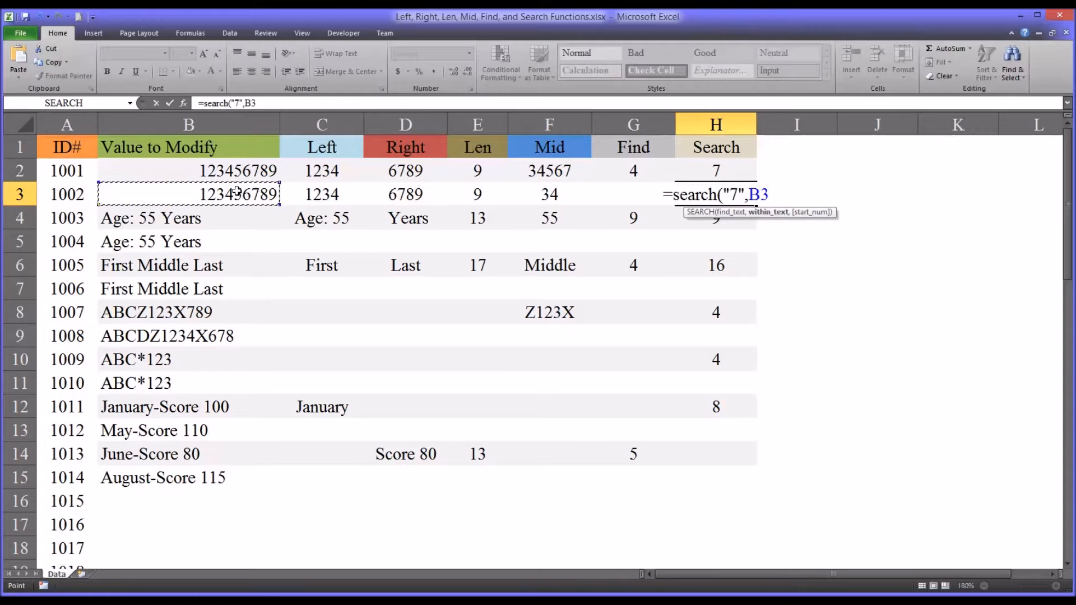
key(Return)
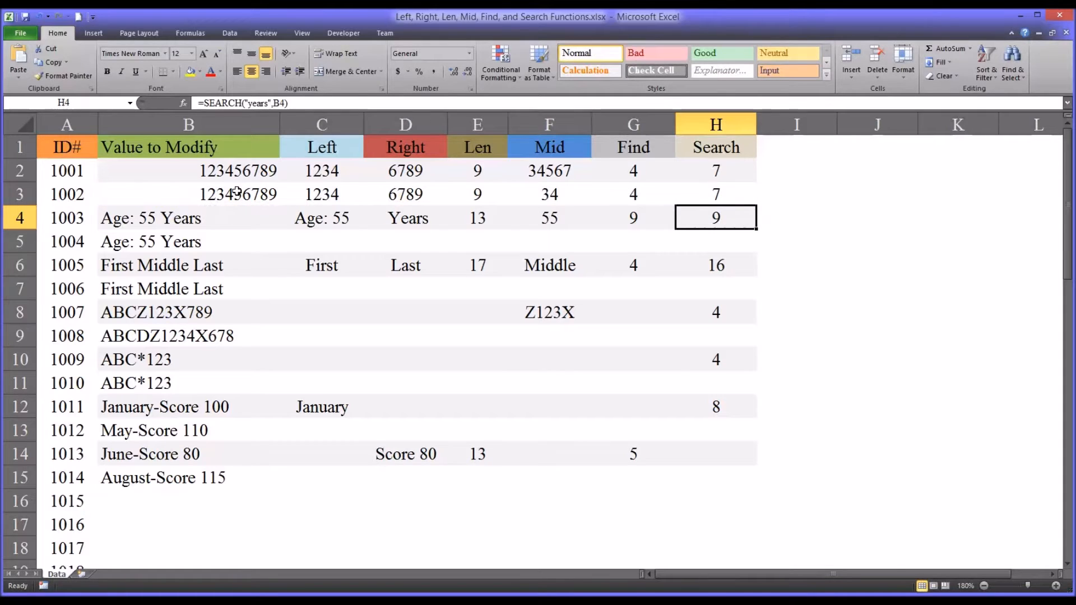
click(696, 191)
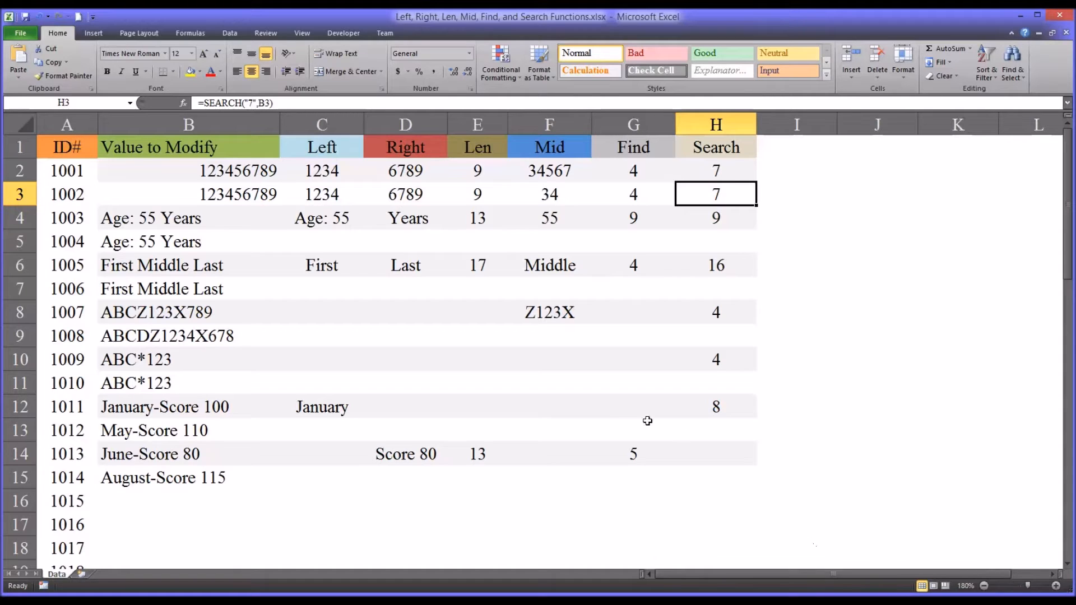
Enter a LEFT formula in C5 that returns the first 7 characters of B5, following the example in C4.
click(328, 239)
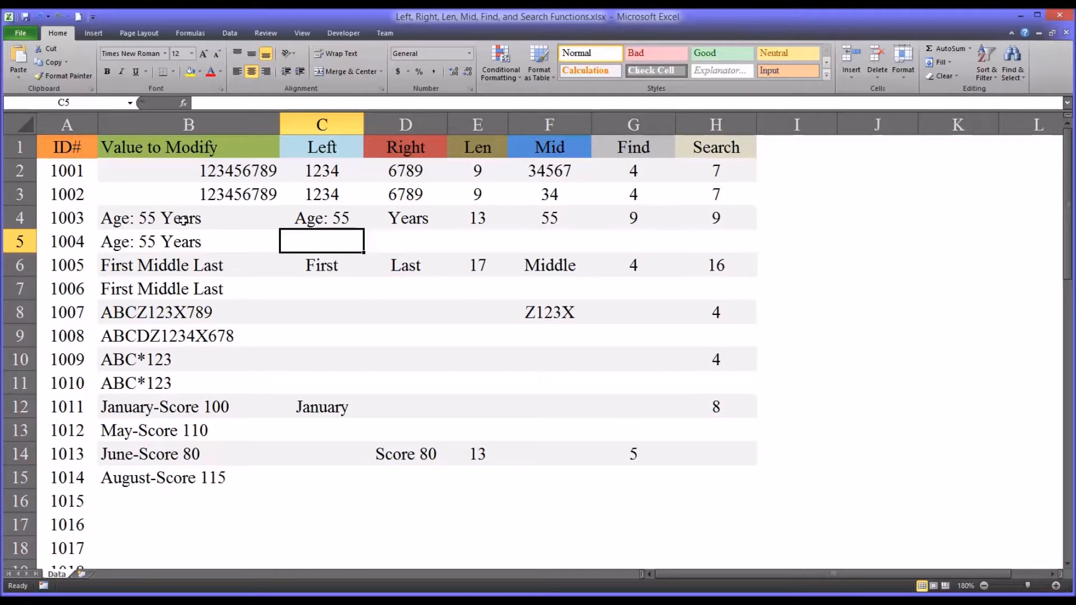
click(326, 222)
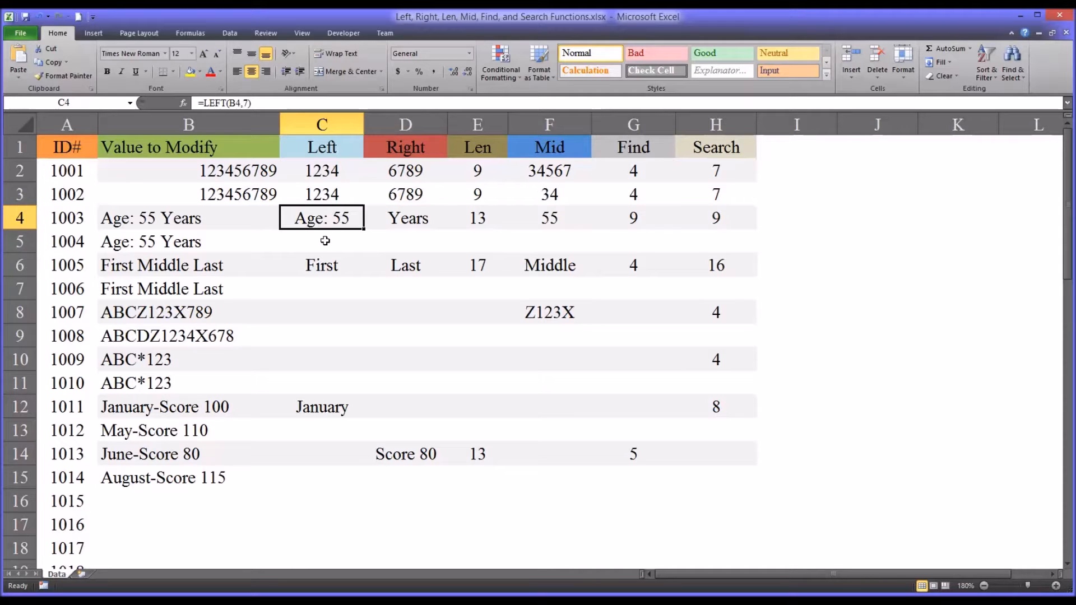
click(325, 241)
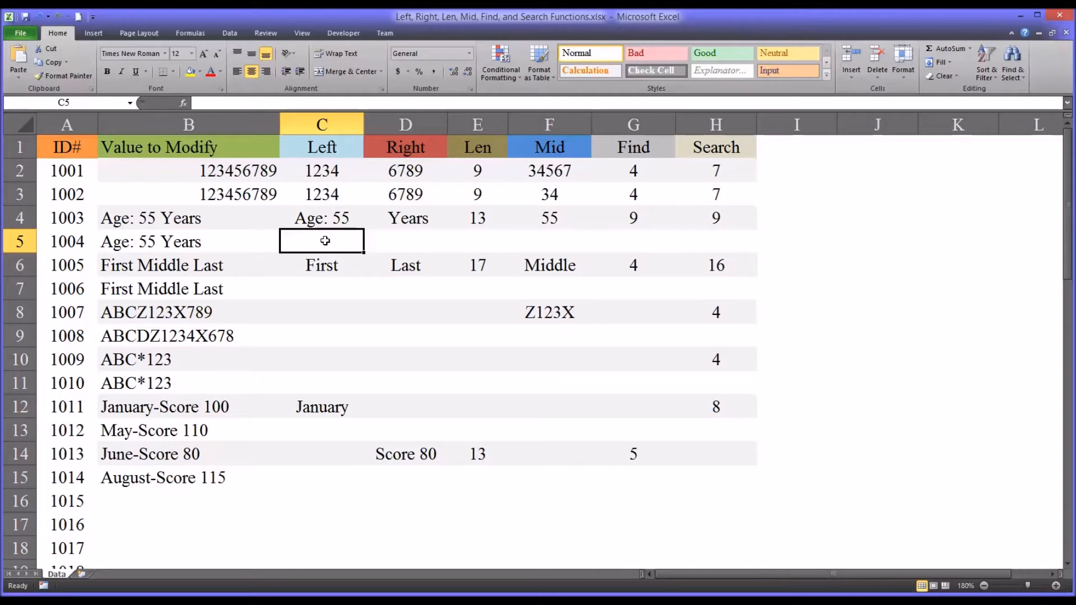
text(=)
key(BackSpace)
text(=)
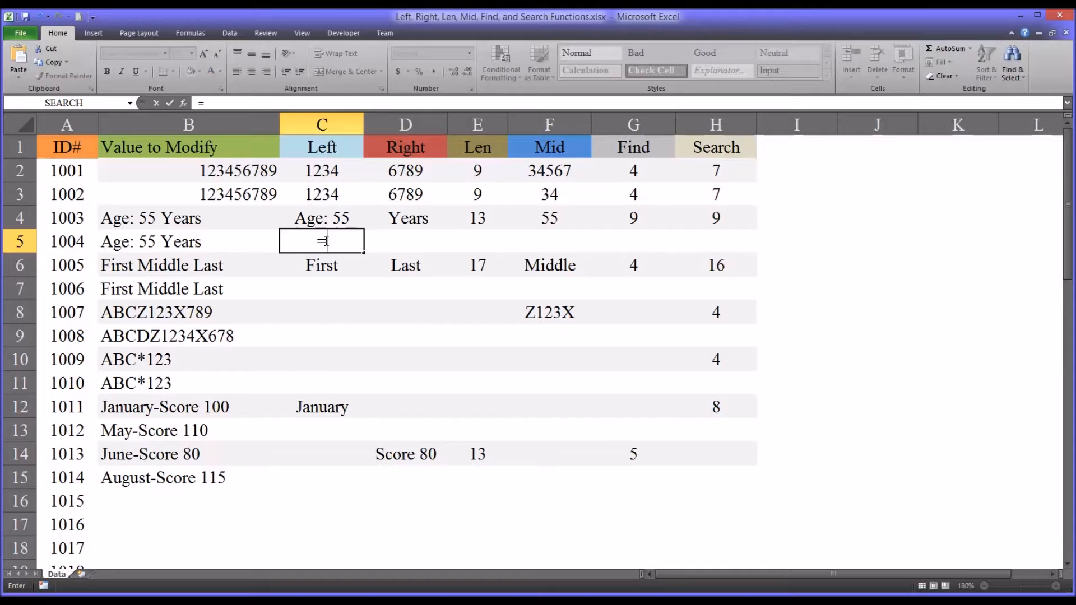
text(left()
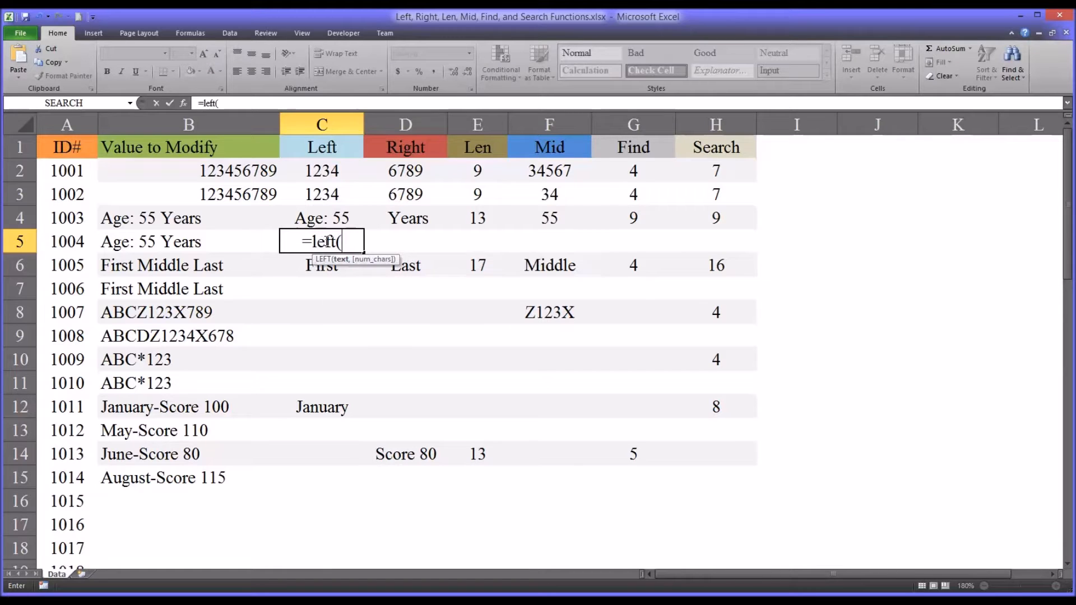
click(168, 242)
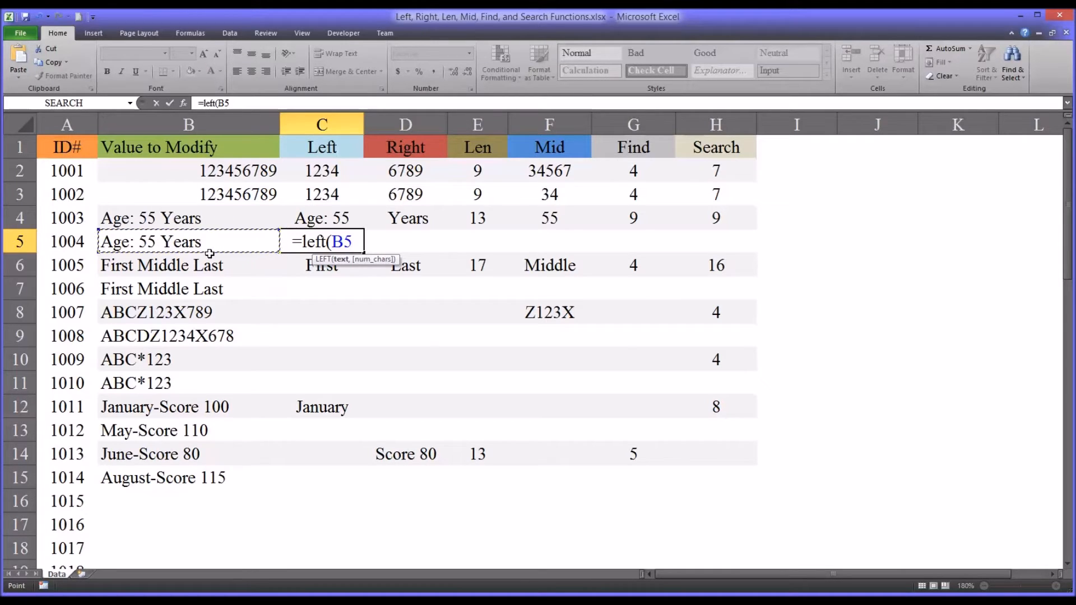
text(,)
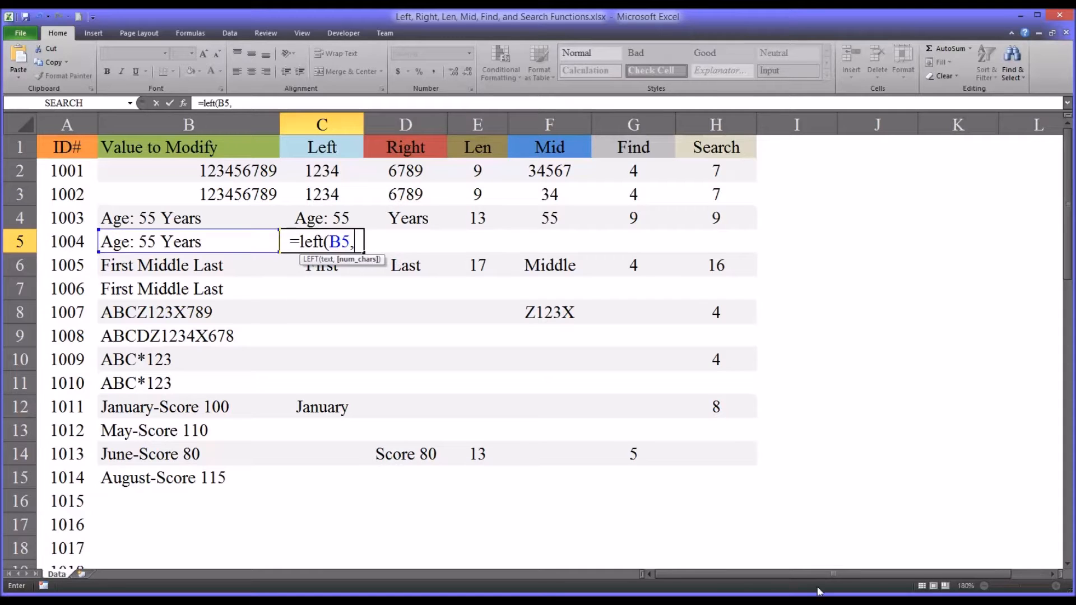
text(7)
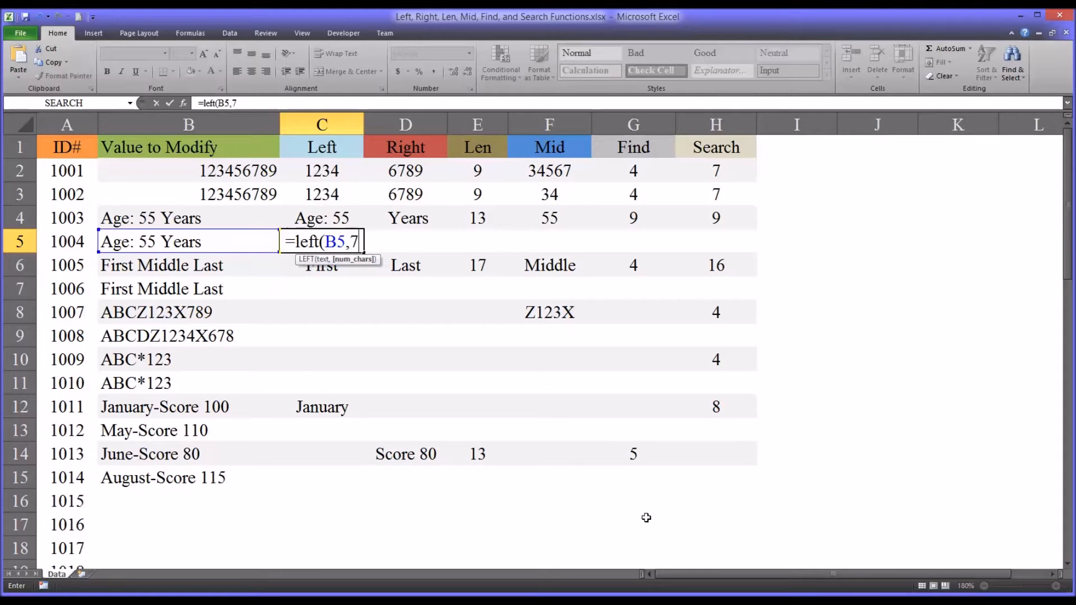
key(Return)
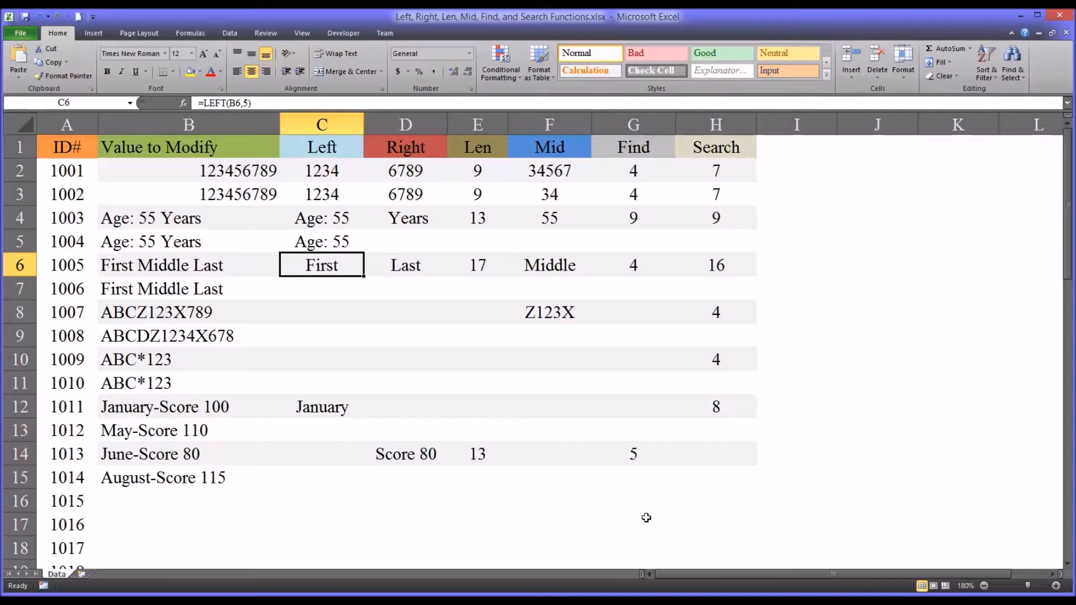
Edit the LEFT formula in C5 so that it returns 8 characters, including the space after the number.
click(311, 245)
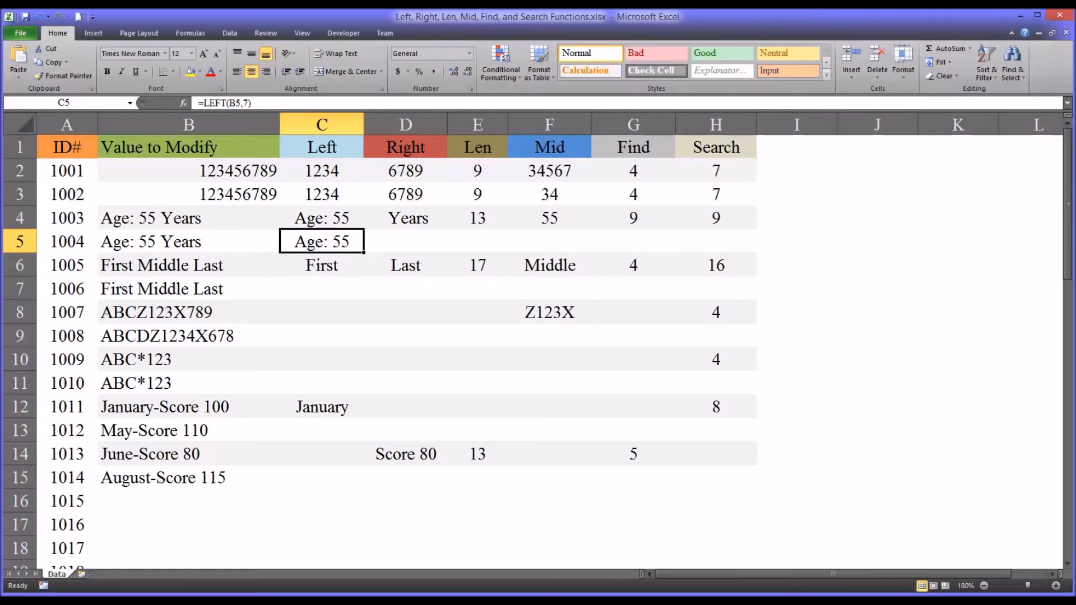
click(213, 245)
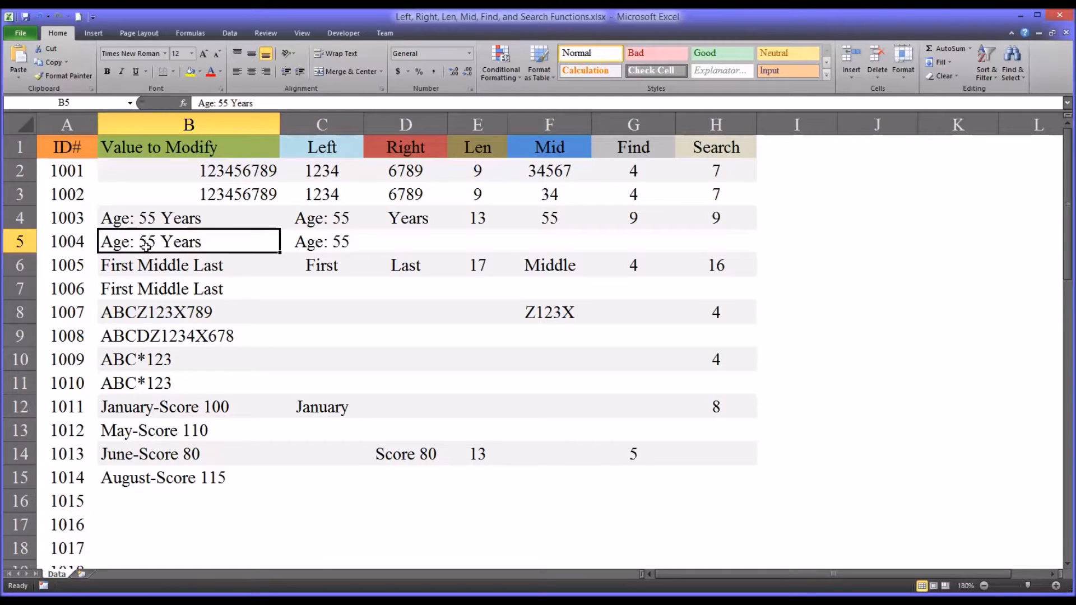
click(298, 246)
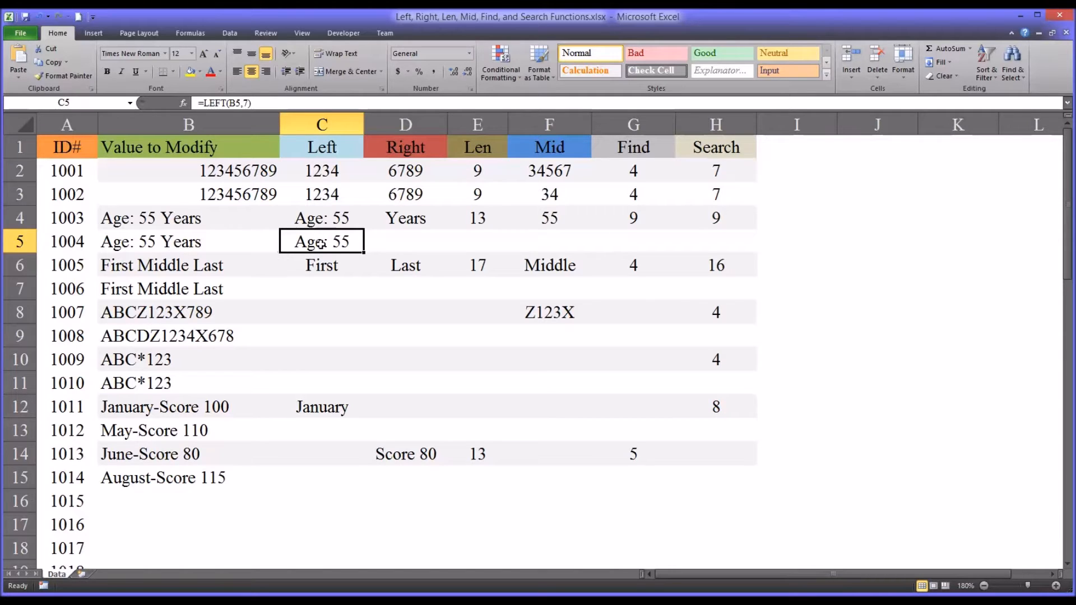
drag(250, 103, 246, 103)
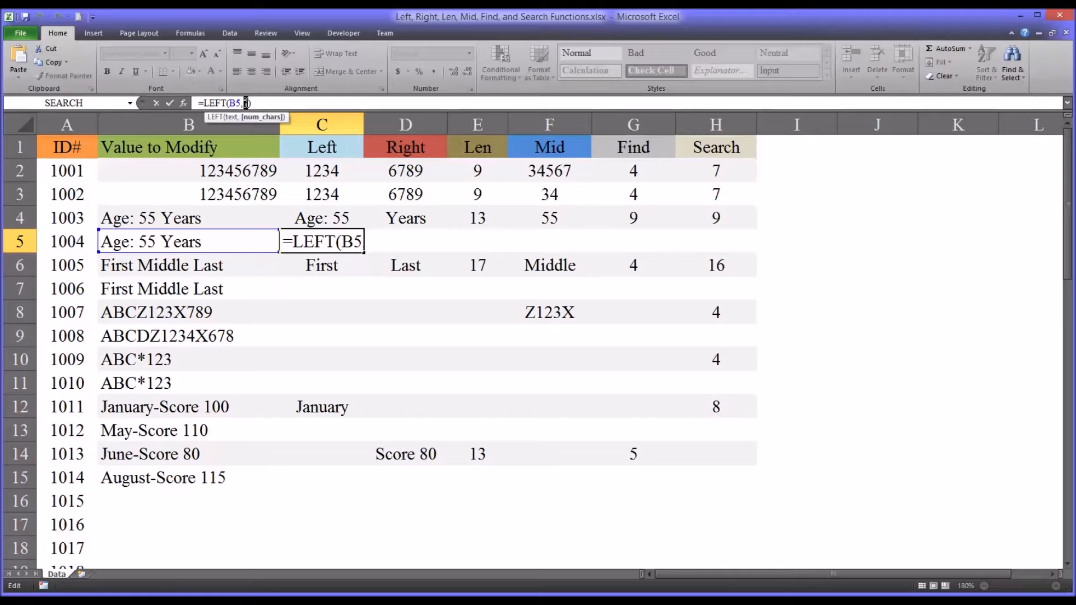
text(8)
key(Return)
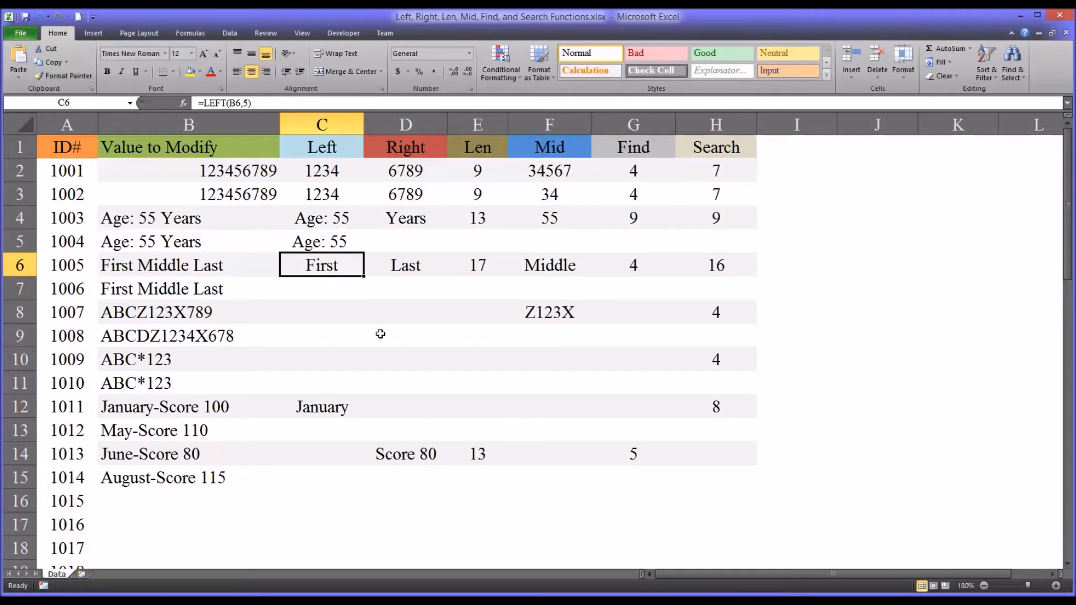
Set the number of characters in C5's LEFT formula back to 7.
click(337, 249)
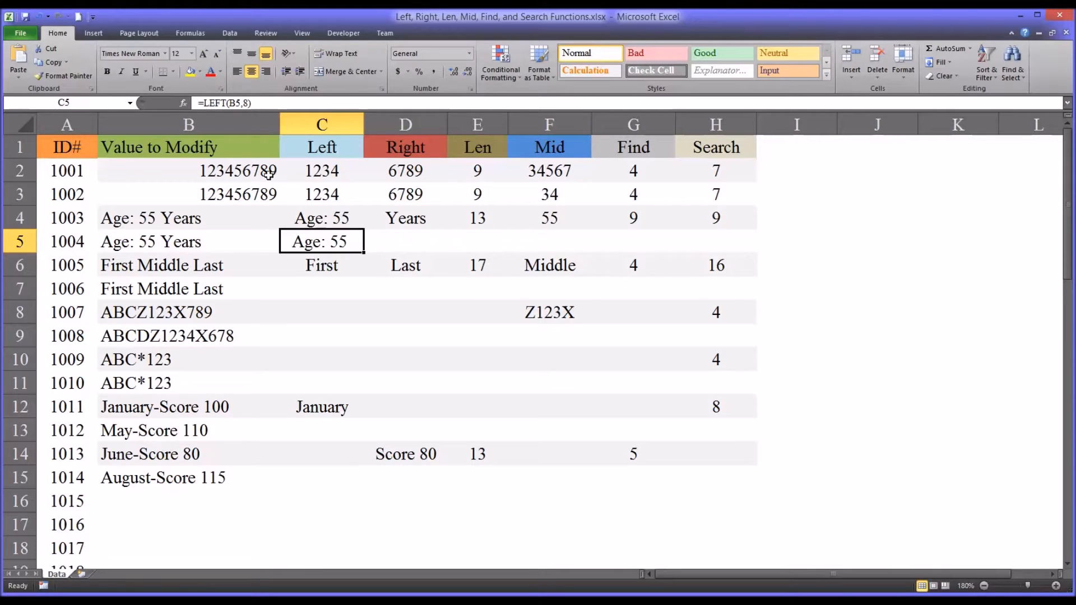
click(246, 103)
key(Delete)
text(7)
key(Return)
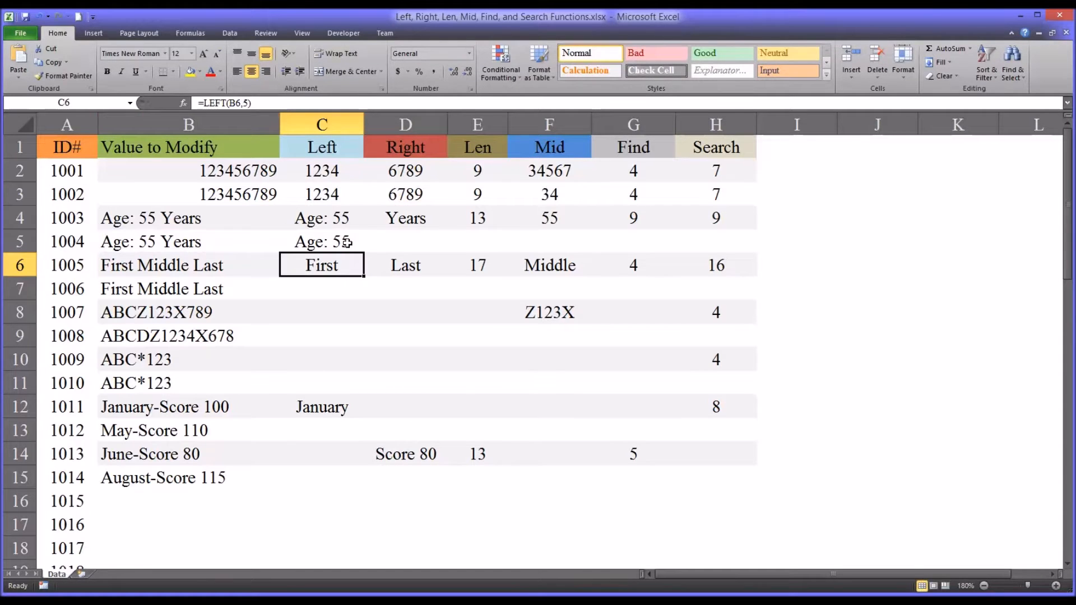
click(347, 243)
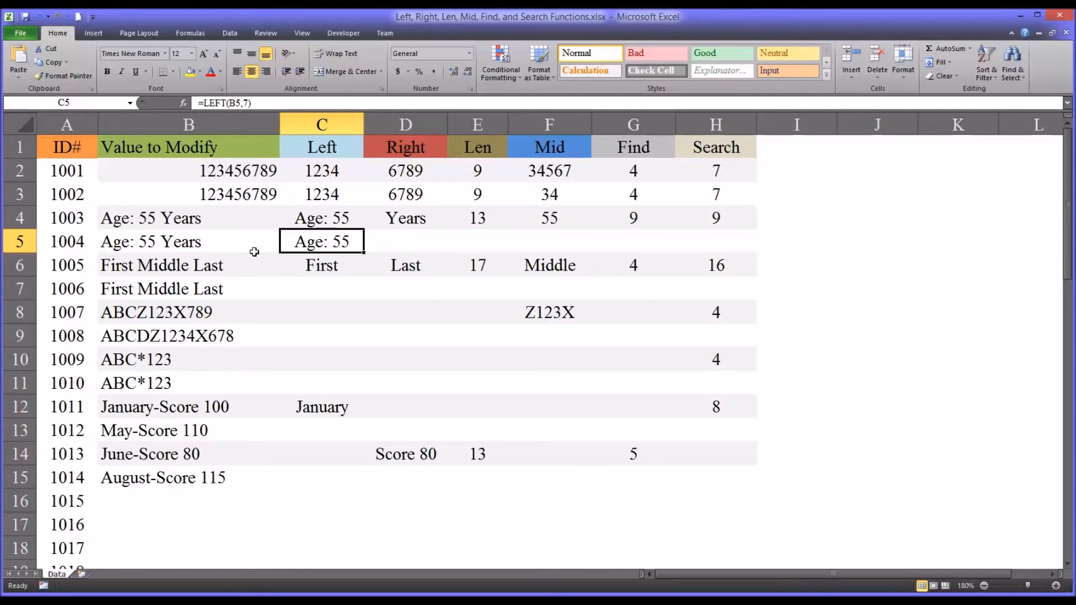
Enter a RIGHT formula in D5 that returns the last 5 characters of B5, following the example in D4.
click(393, 224)
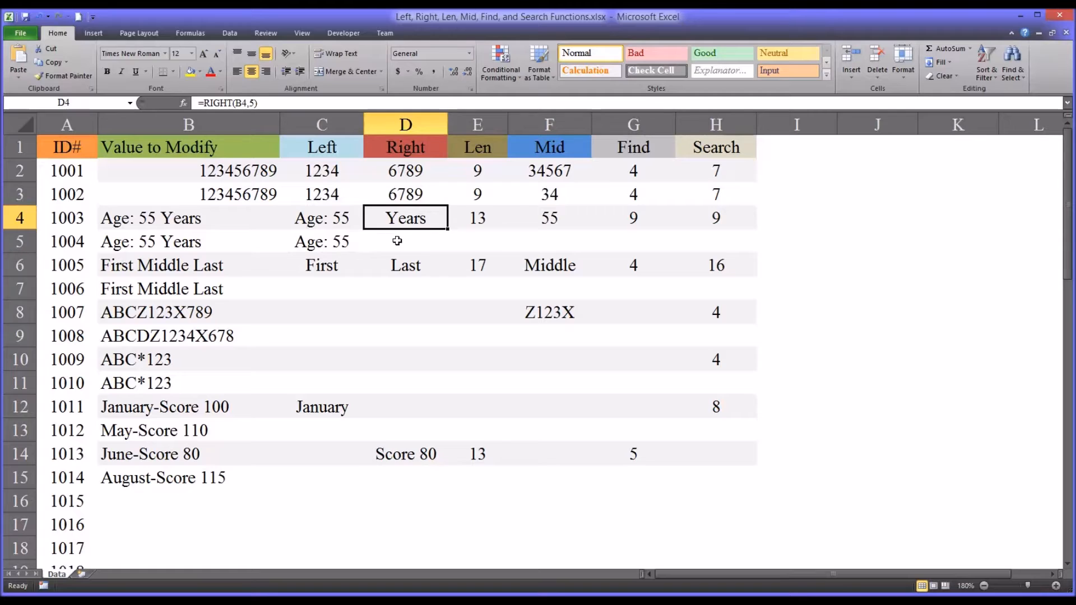
click(397, 238)
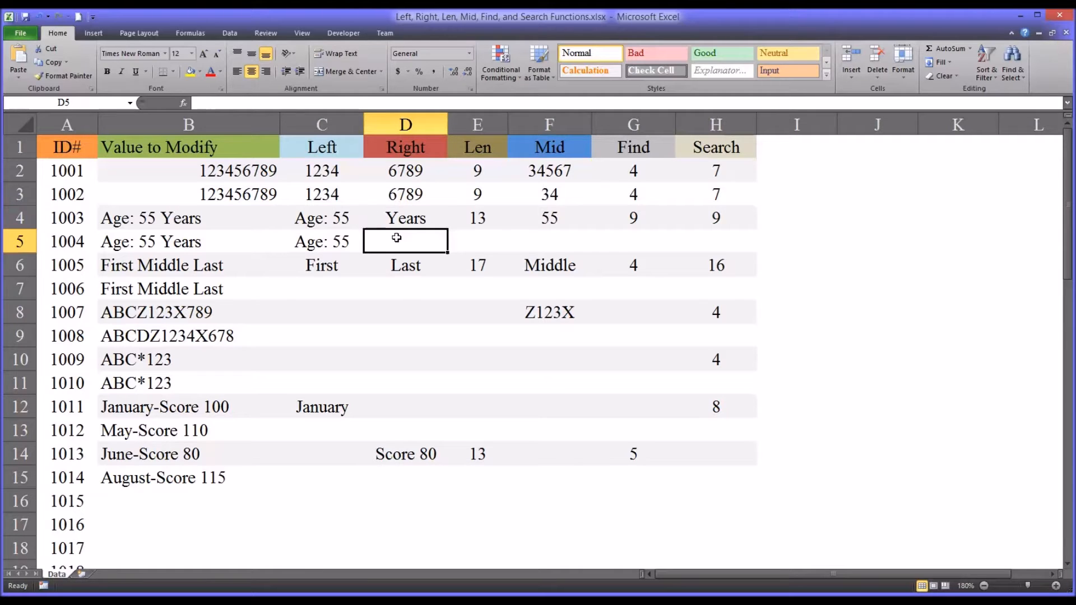
text(=)
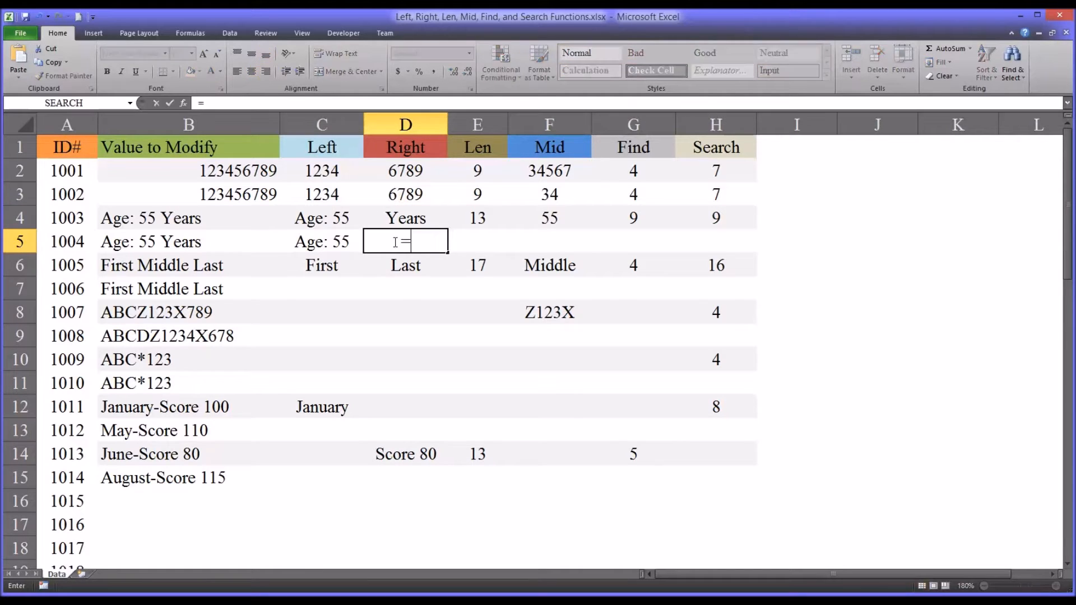
text(right()
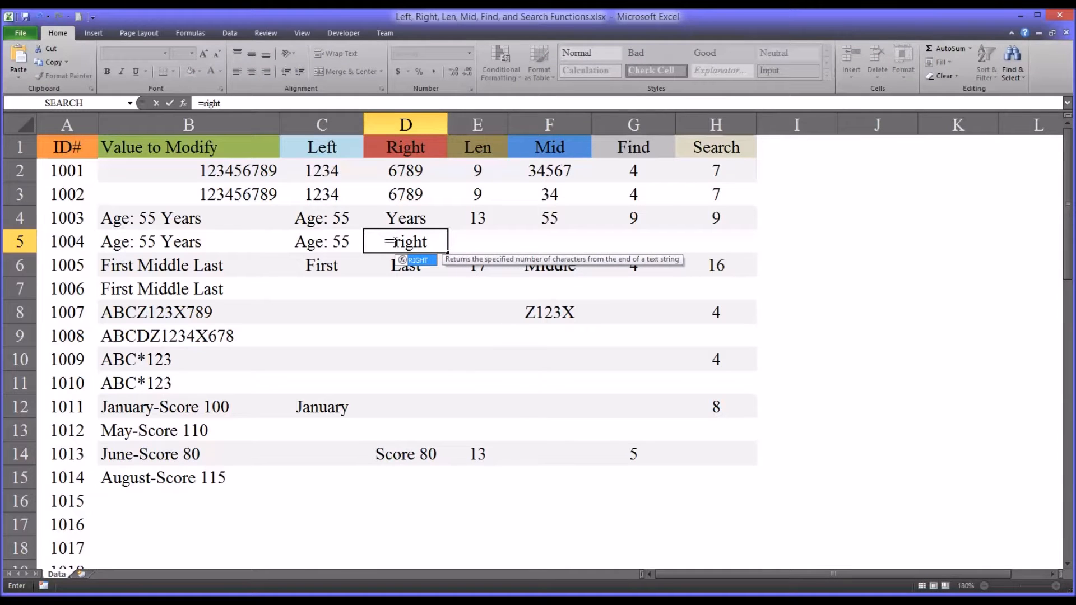
click(176, 242)
text(,)
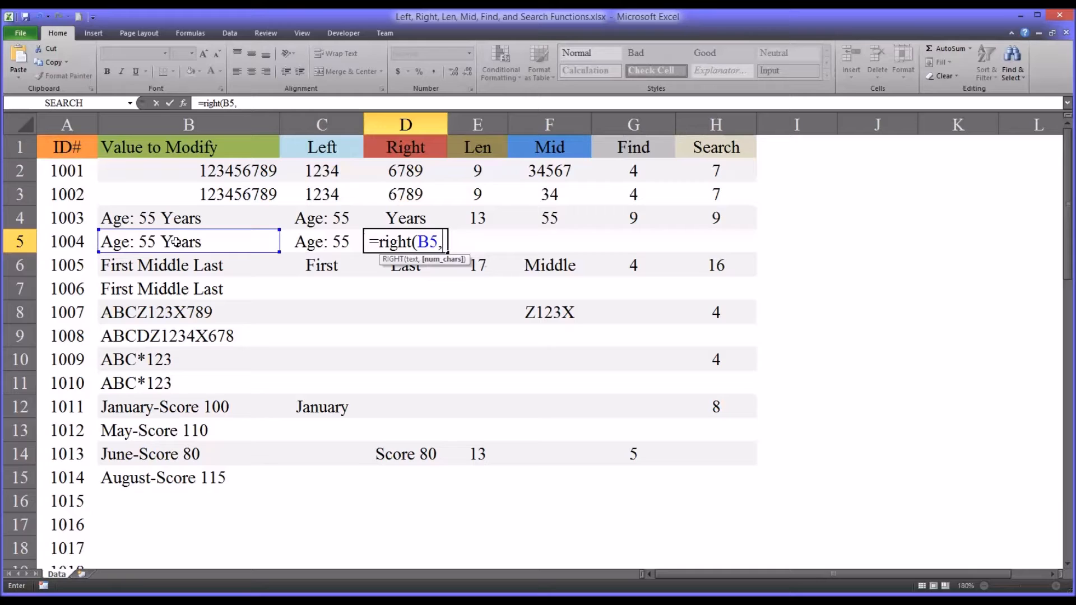
text(5)
text())
key(Return)
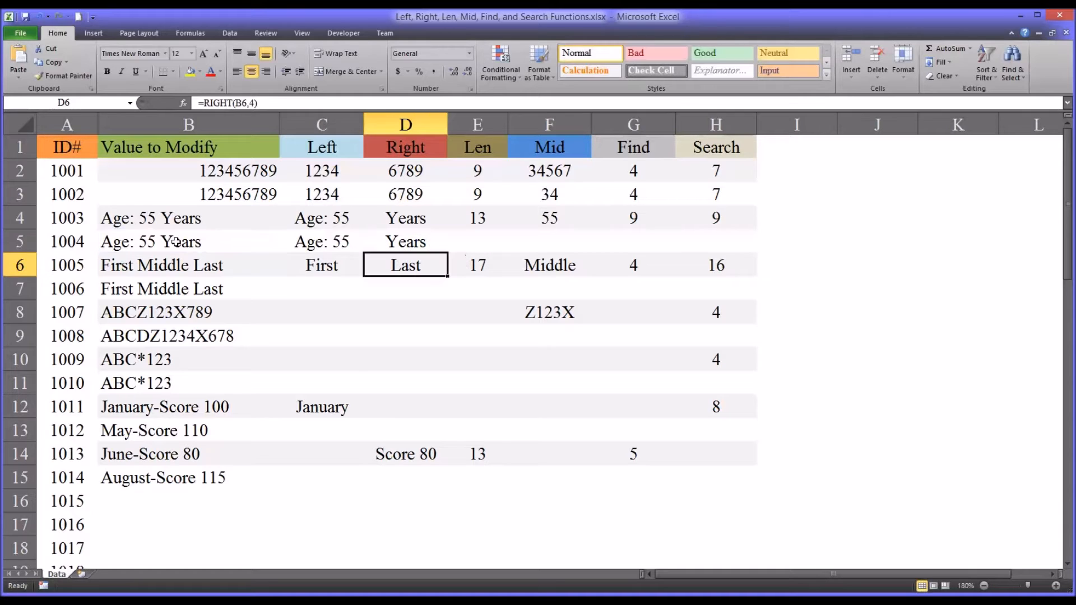
Edit the RIGHT formula in D5 so that it returns 6 characters, and compare it with the text in B5.
click(374, 241)
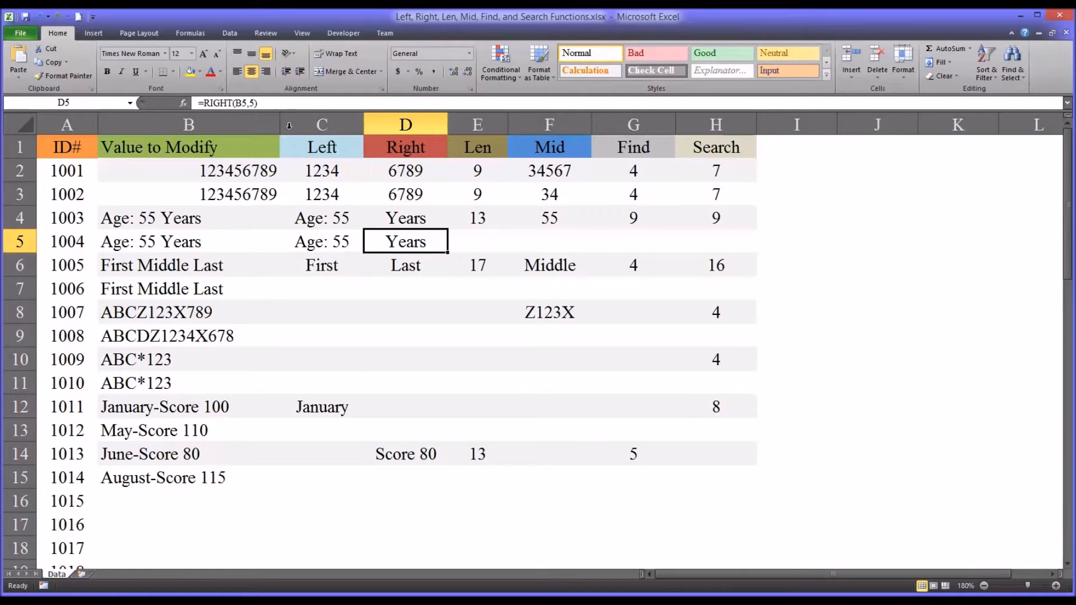
click(252, 103)
text(6)
key(Return)
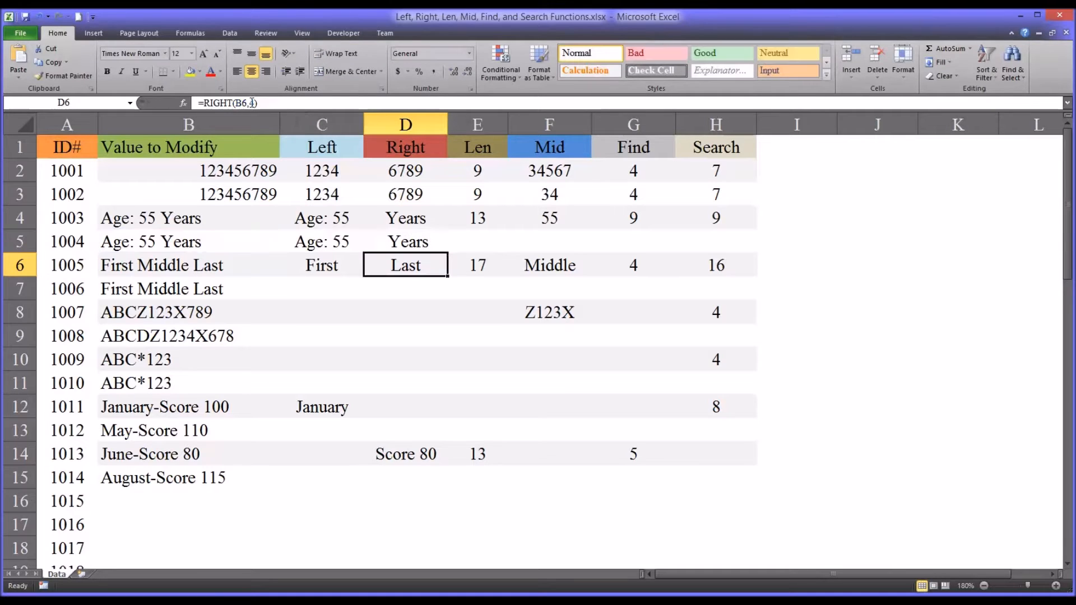
click(382, 248)
click(203, 244)
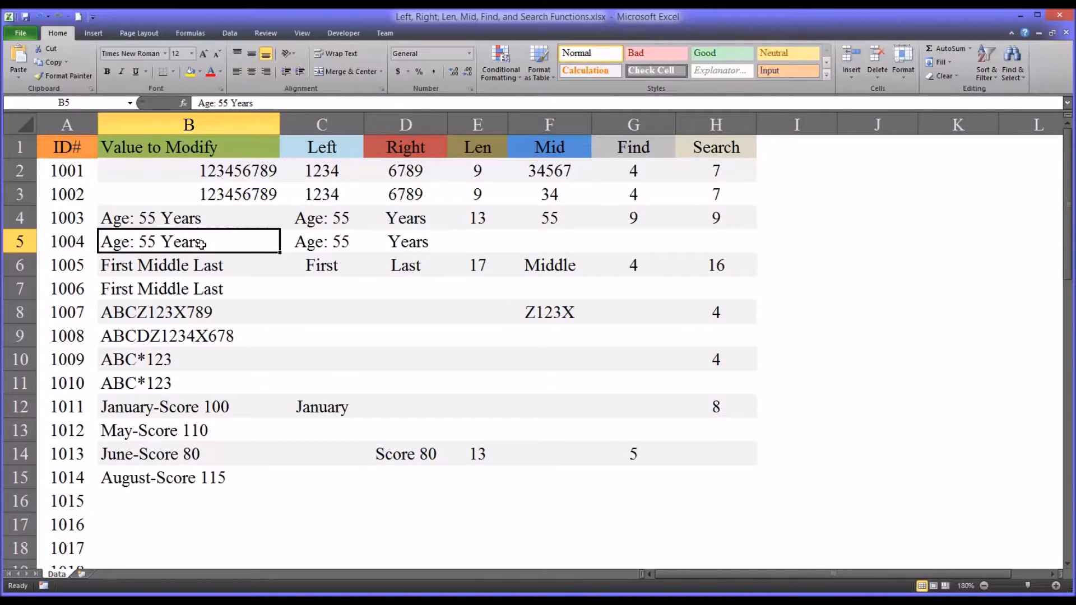
Set the number of characters in D5's RIGHT formula back to 5.
click(374, 247)
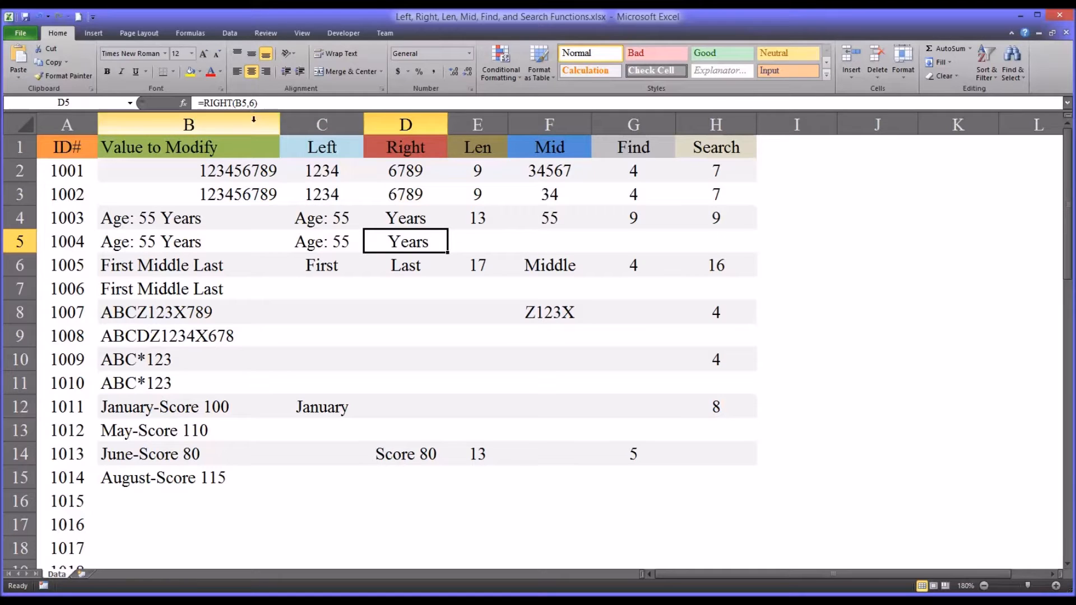
double_click(252, 103)
text(5)
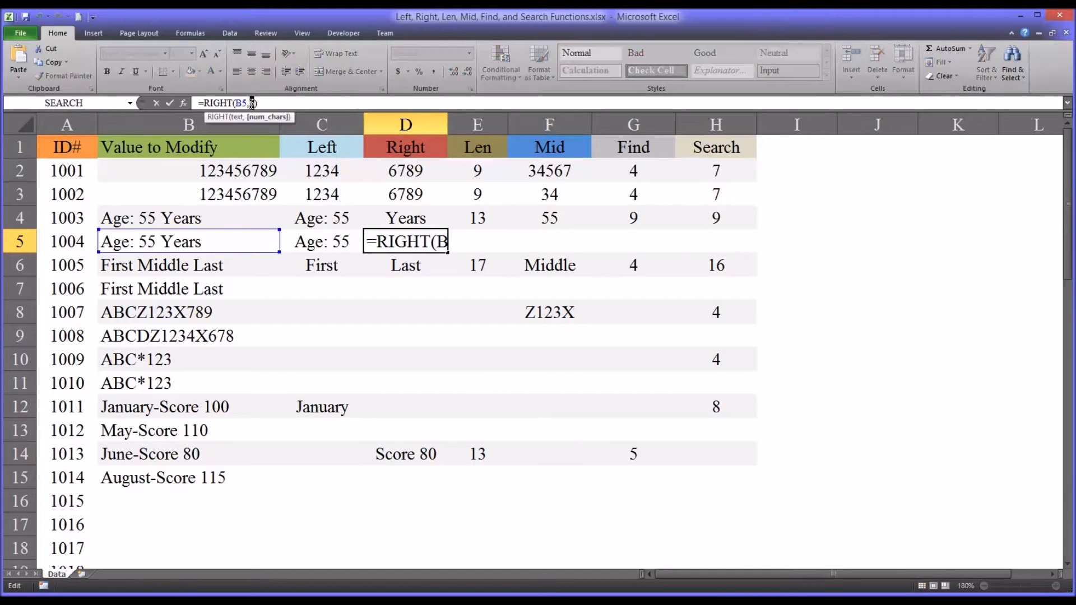
key(Return)
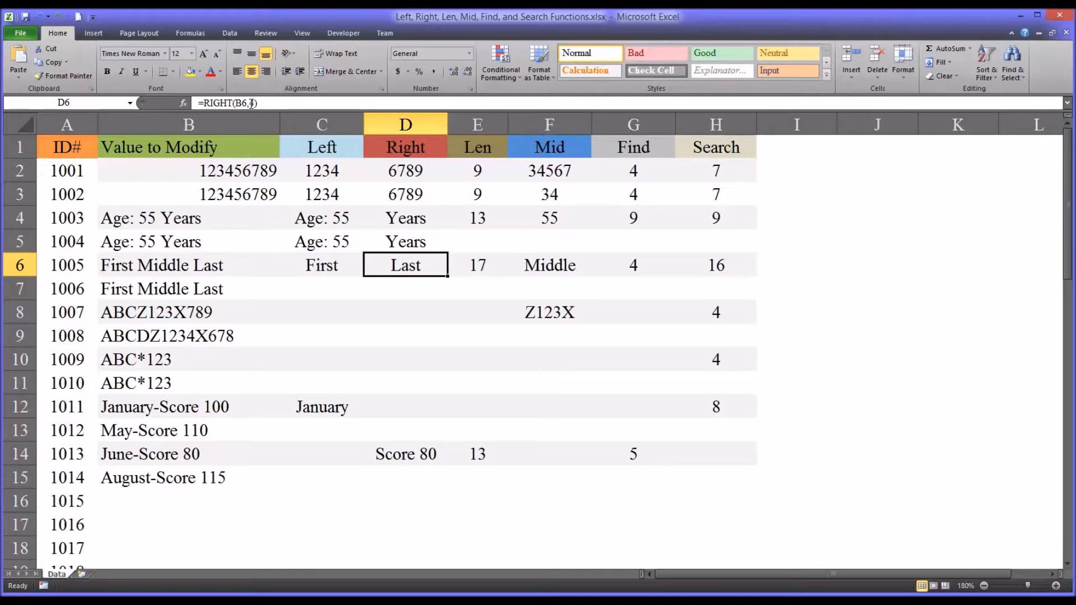
click(194, 243)
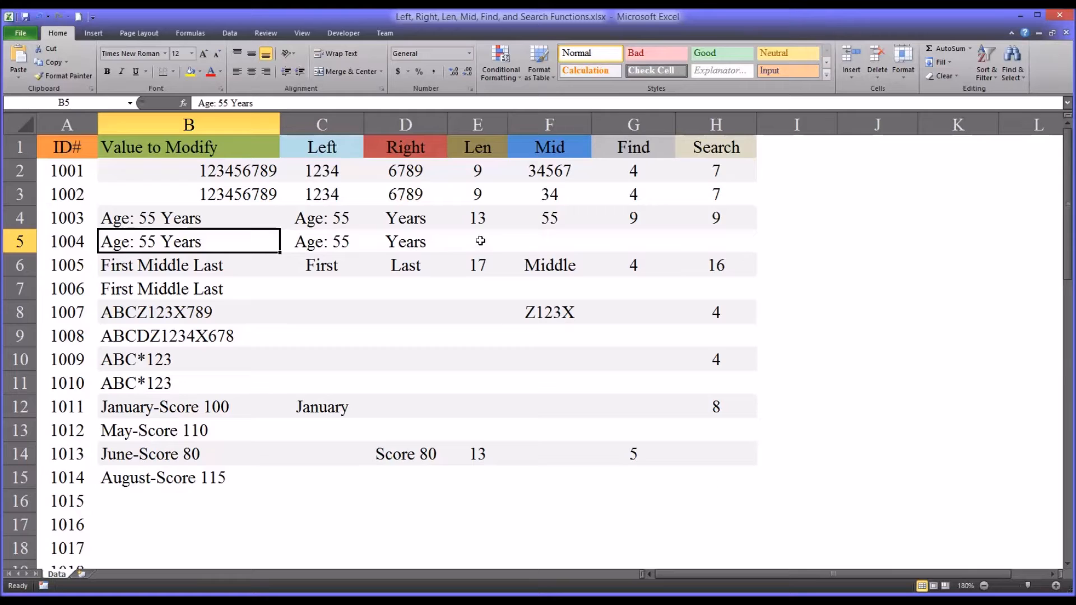
Enter a LEN formula in E5 that counts the characters of B5, following the example in E4.
click(478, 223)
click(476, 239)
text(=l)
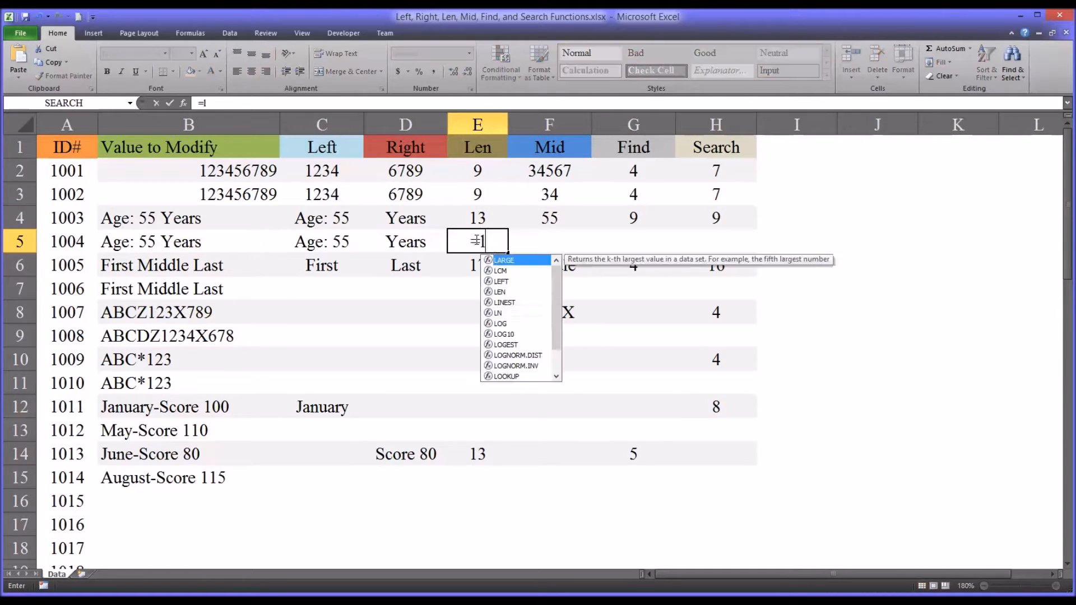
text(en()
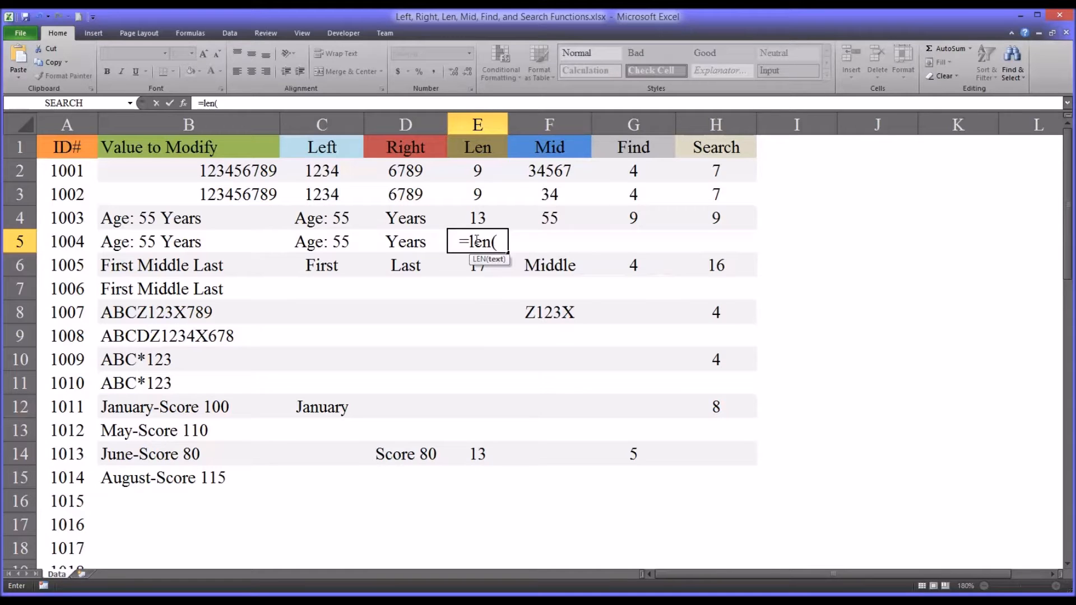
click(179, 243)
key(Return)
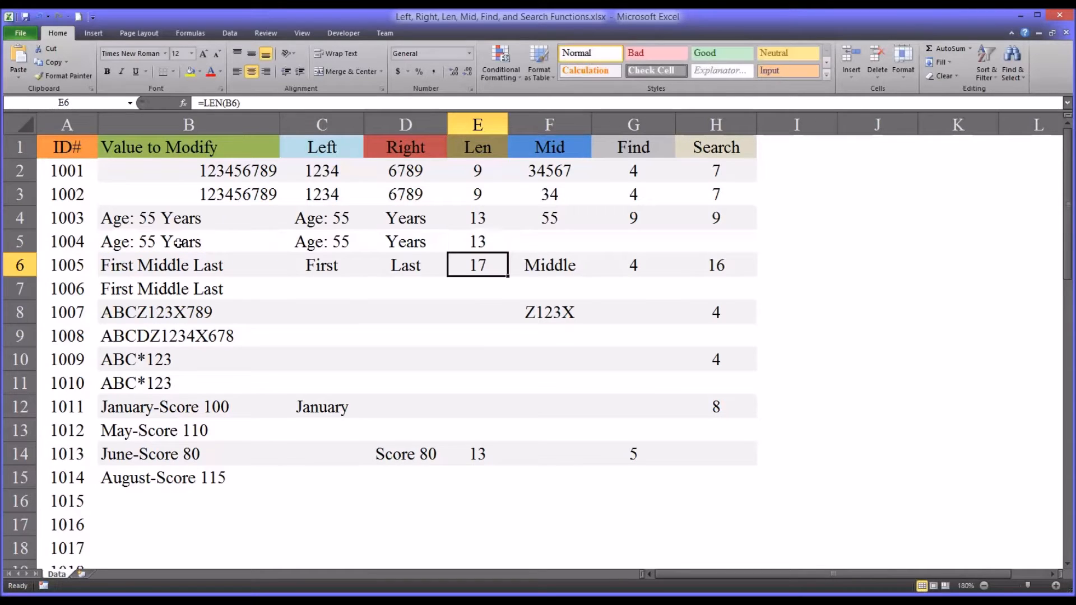
click(450, 248)
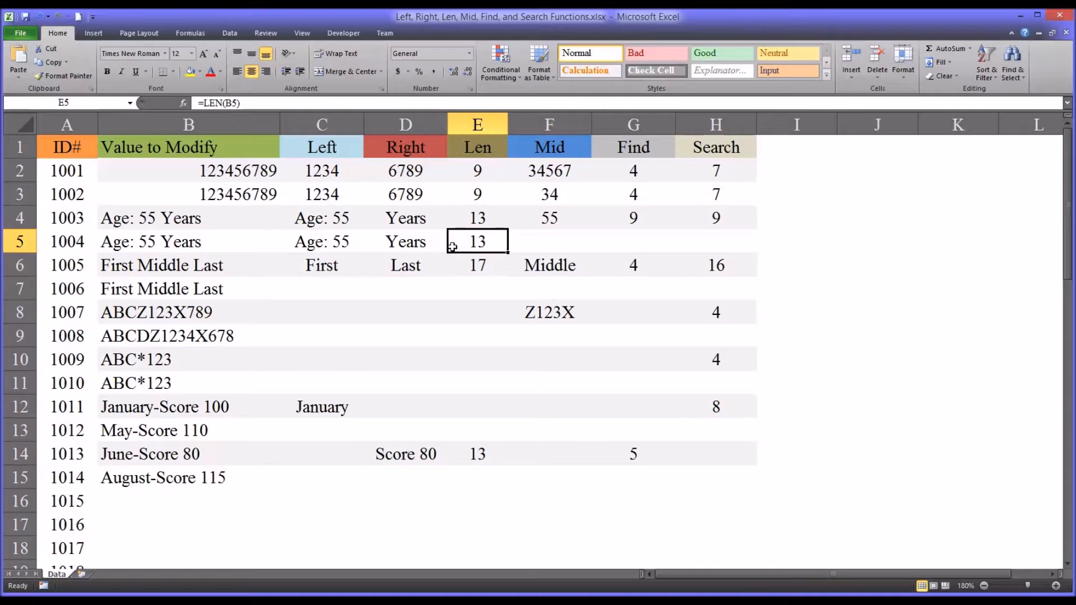
click(197, 245)
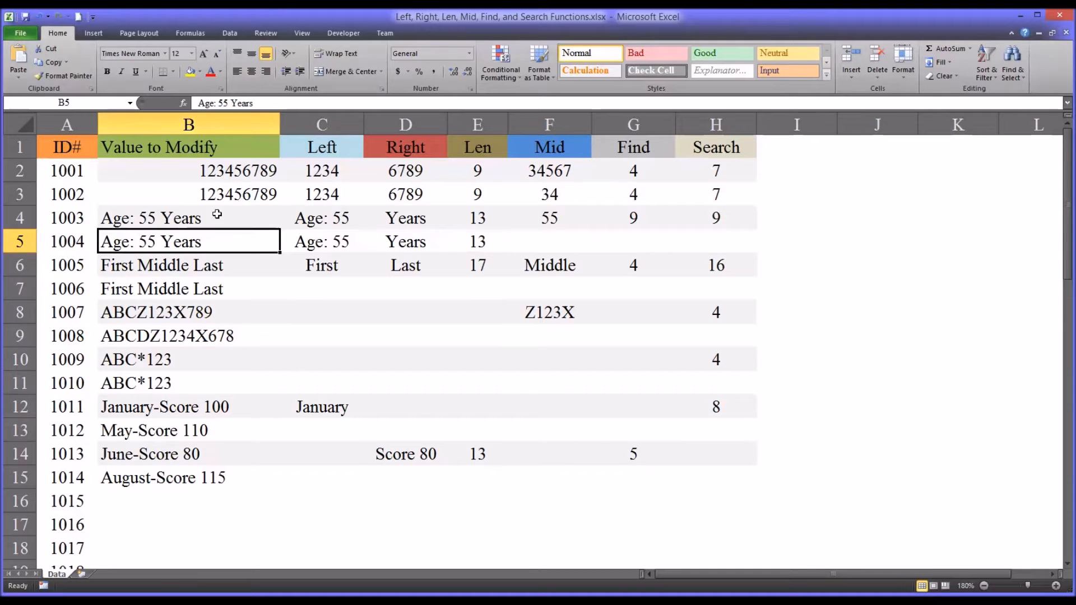
Add three trailing spaces to the text in B5 and check the RIGHT formula in D5.
click(266, 105)
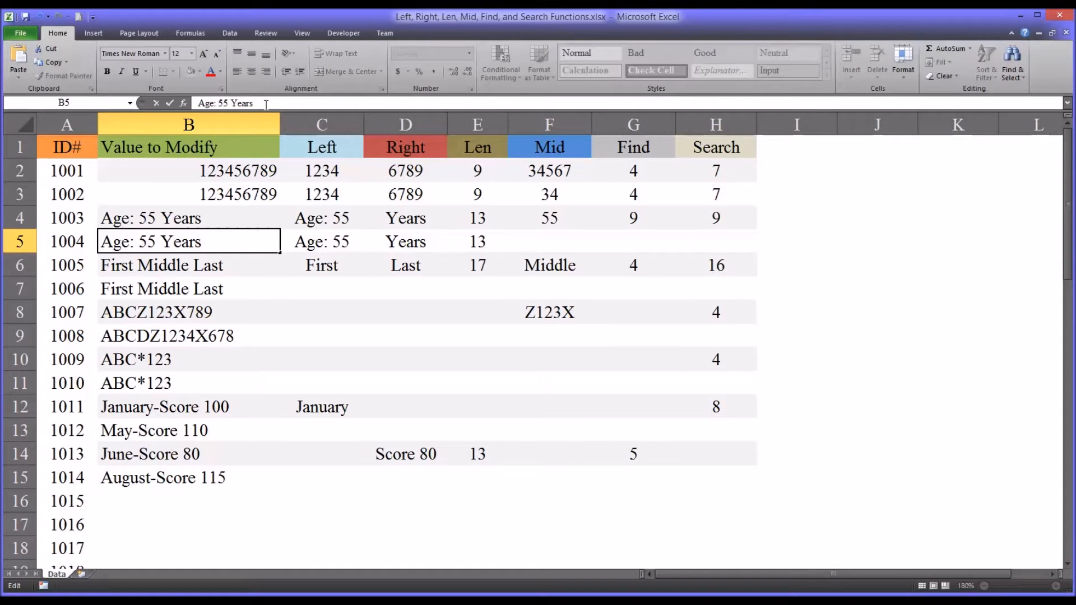
key(Return)
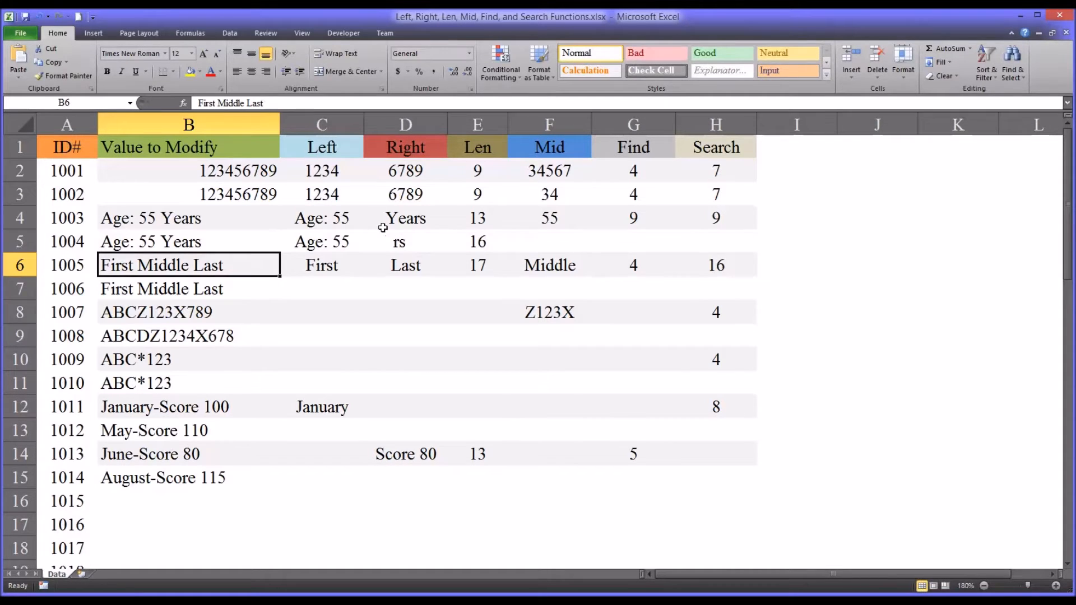
click(414, 245)
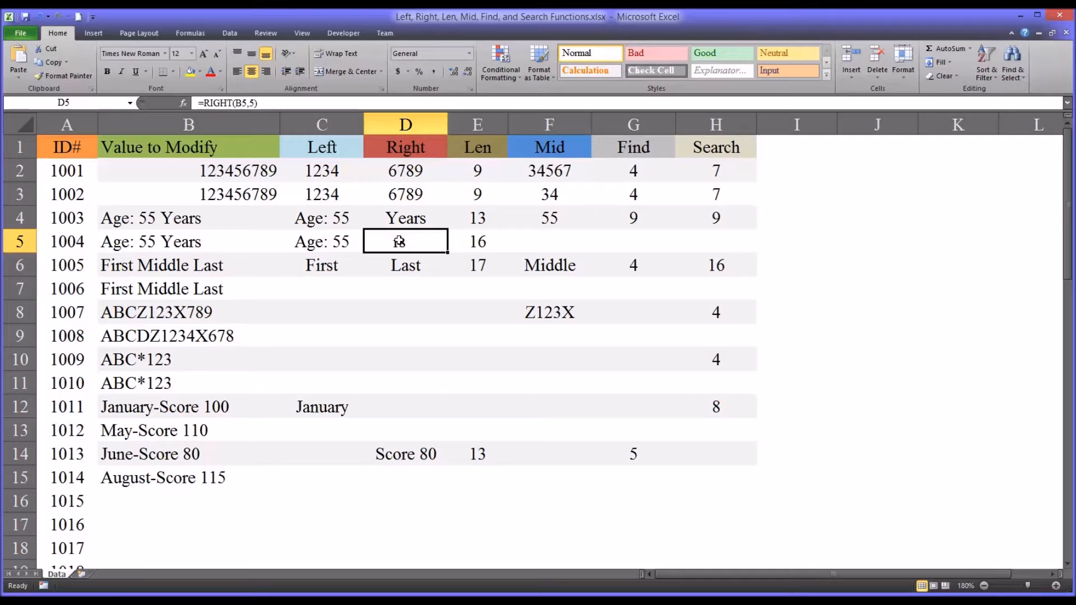
Wrap the B5 reference in E5's LEN formula in TRIM, making it =LEN(TRIM(B5)), and compare it with B5.
click(463, 244)
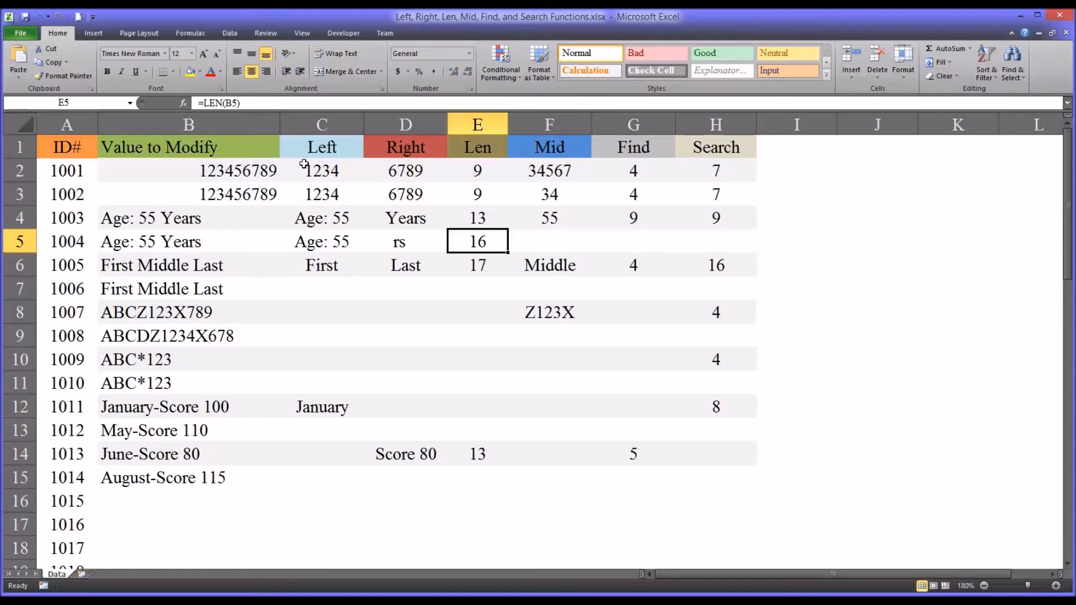
click(228, 103)
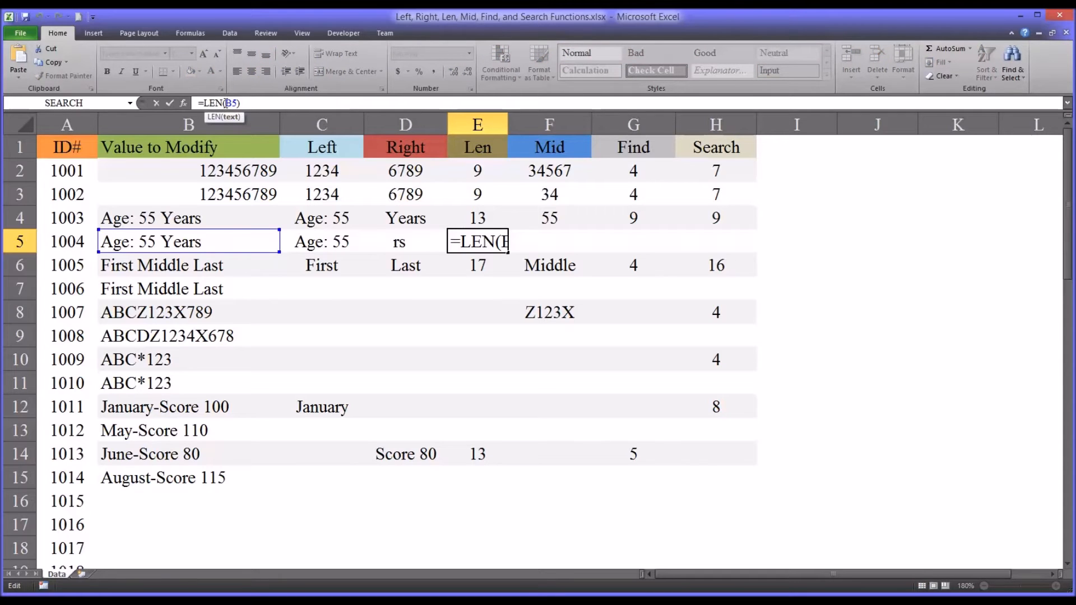
text(trim)
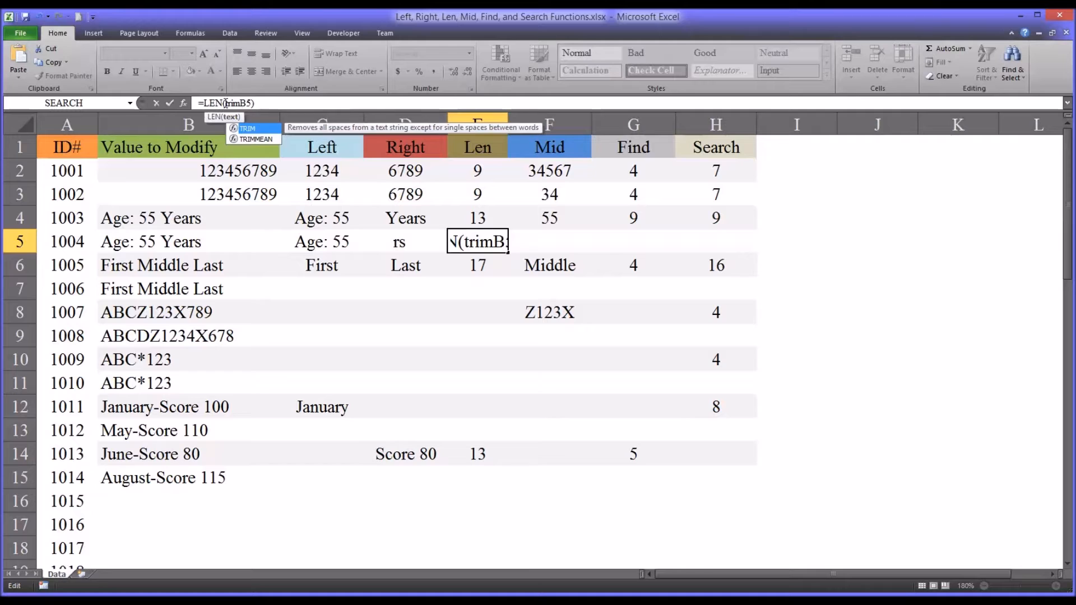
text(()
key(Right)
key(Right)
key(Right)
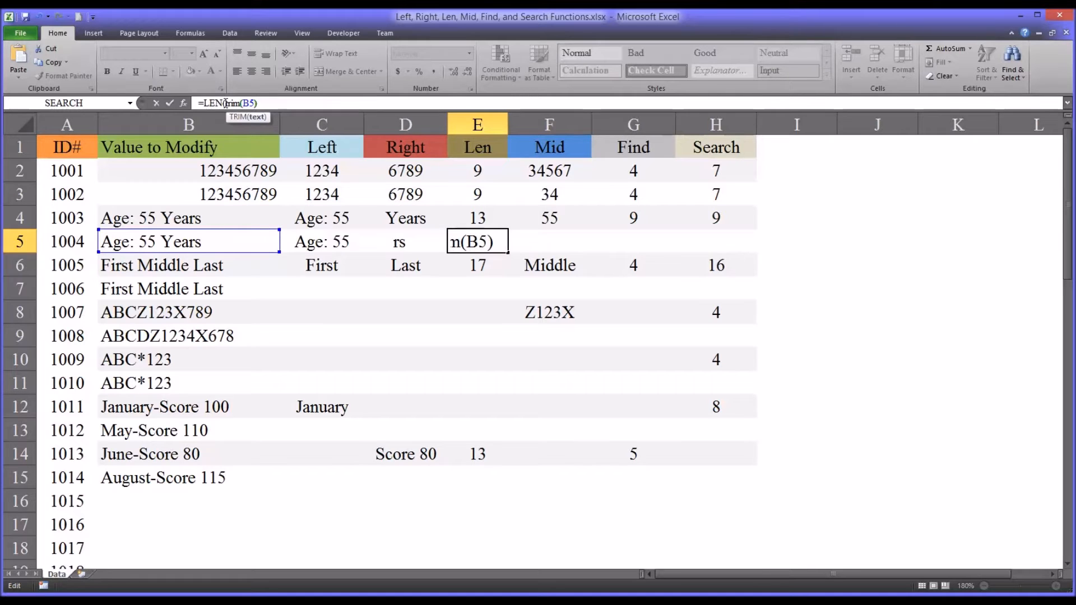
text())
key(Return)
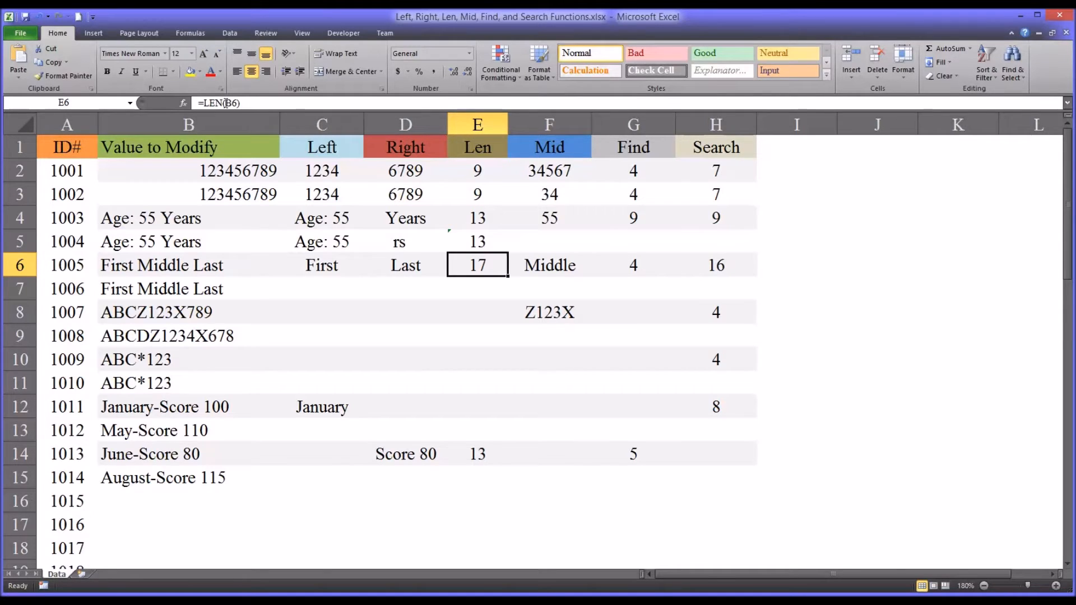
click(494, 245)
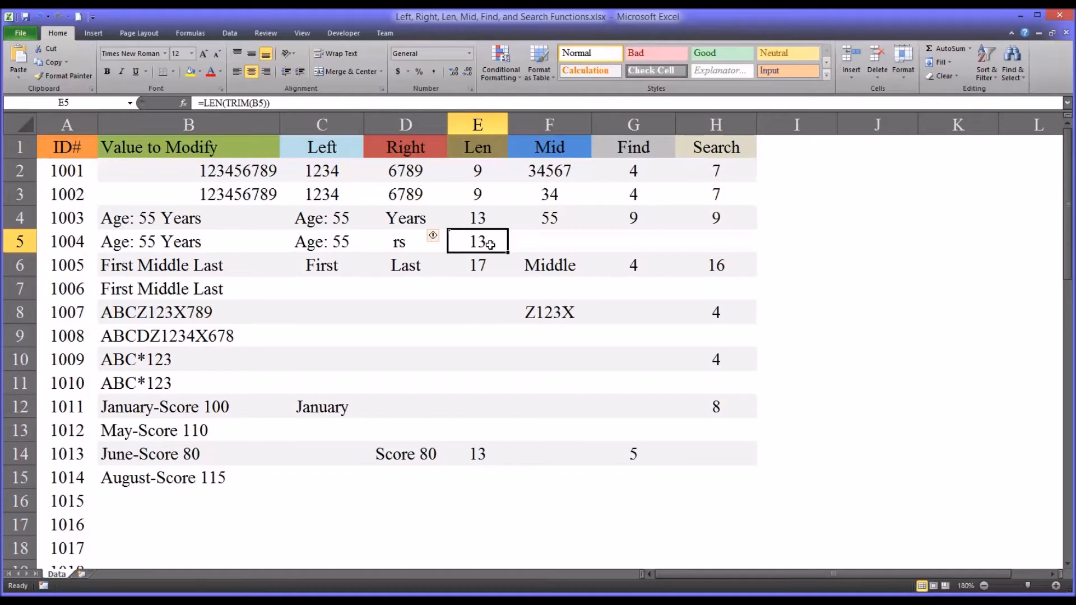
click(231, 245)
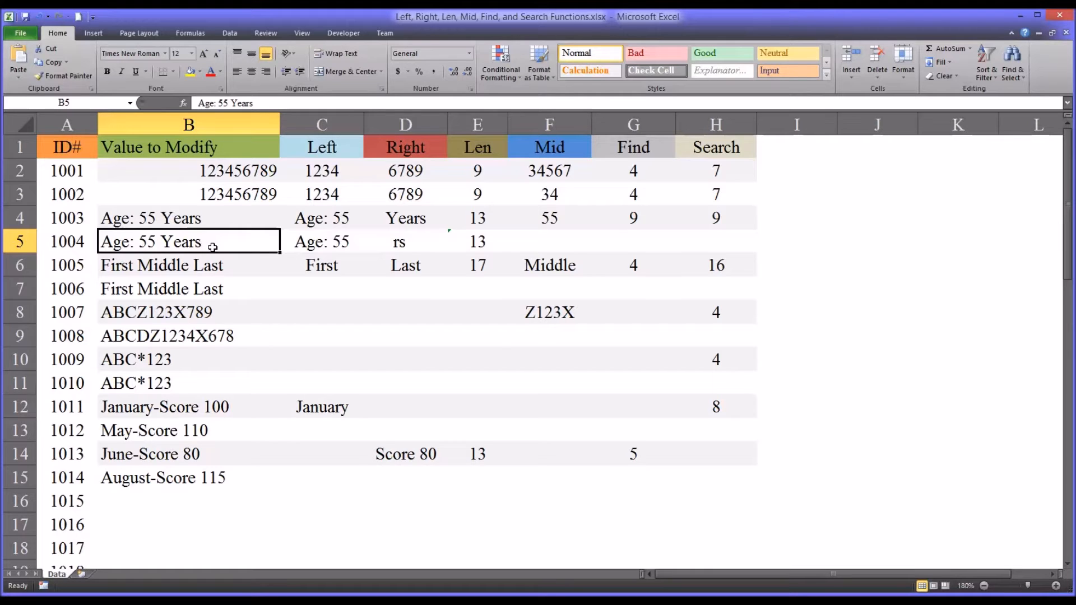
click(483, 241)
Wrap the B5 reference in D5's RIGHT formula in TRIM, making it =RIGHT(TRIM(B5),5).
click(412, 241)
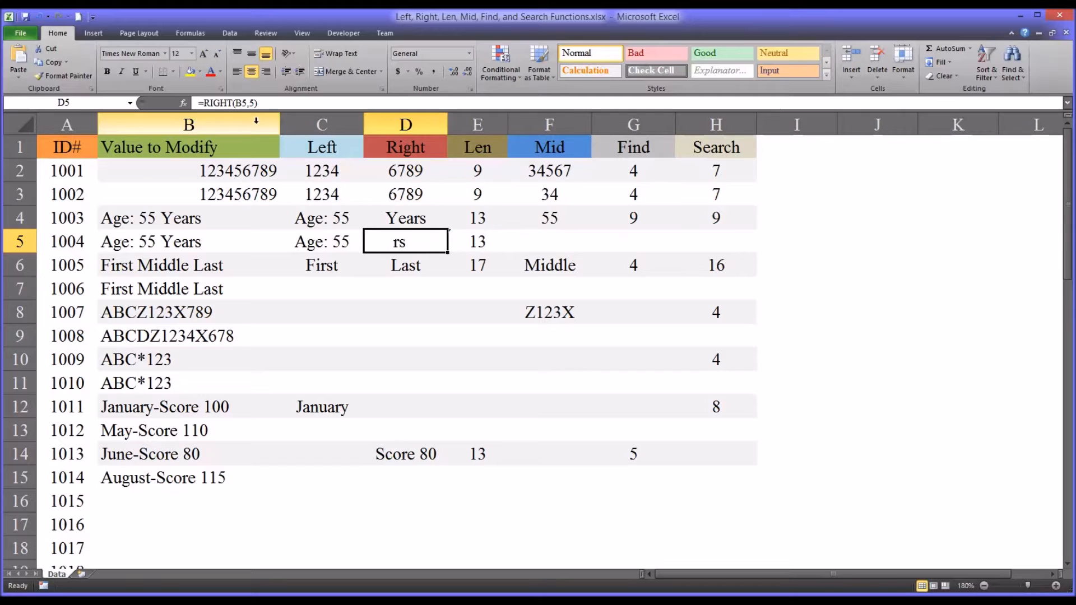
click(236, 104)
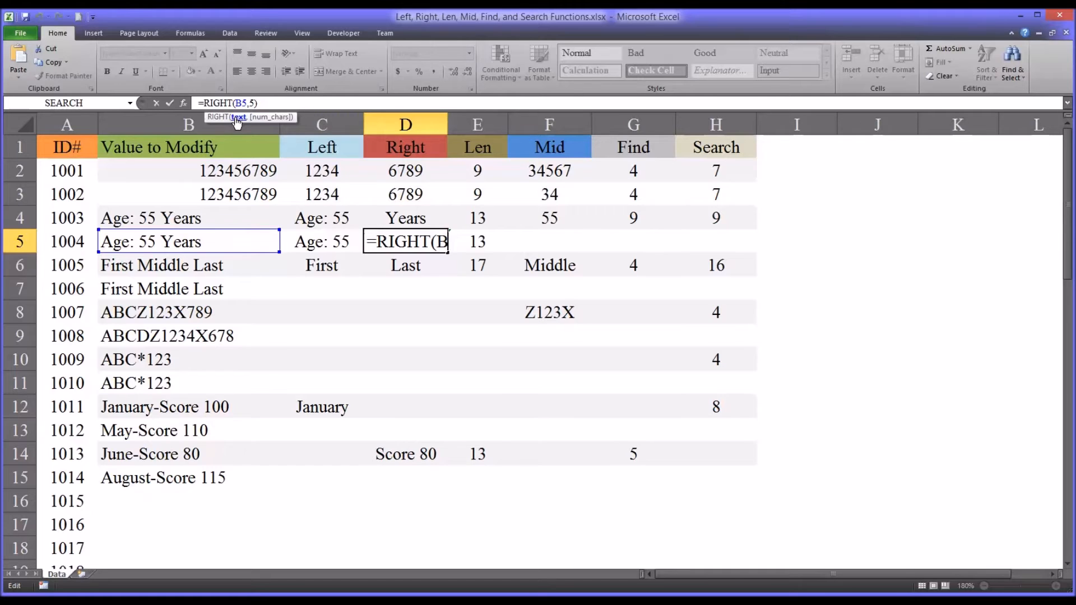
text(trim()
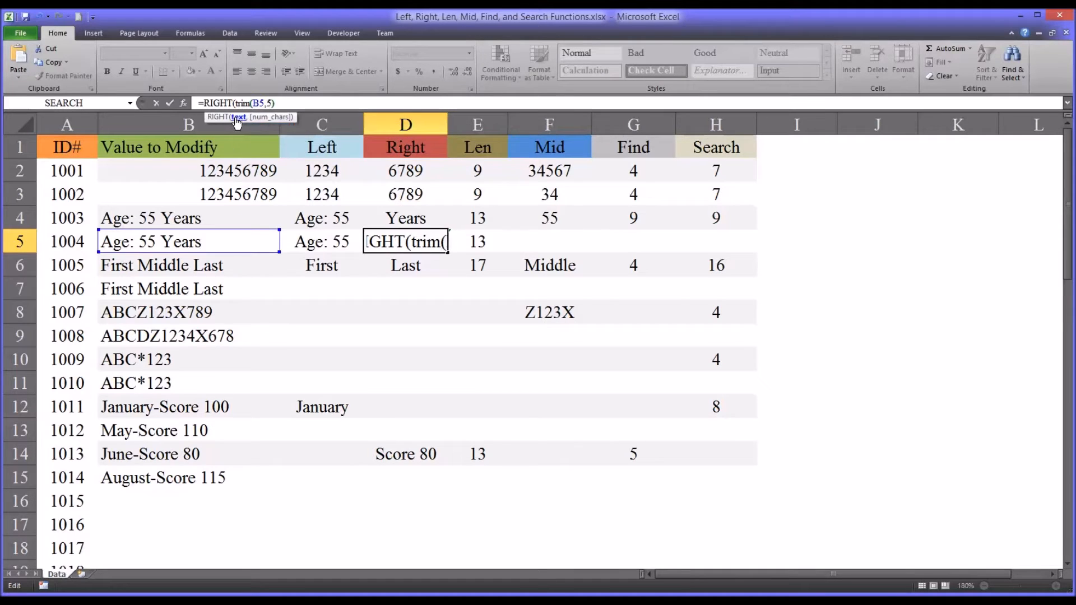
key(Right)
text())
key(Return)
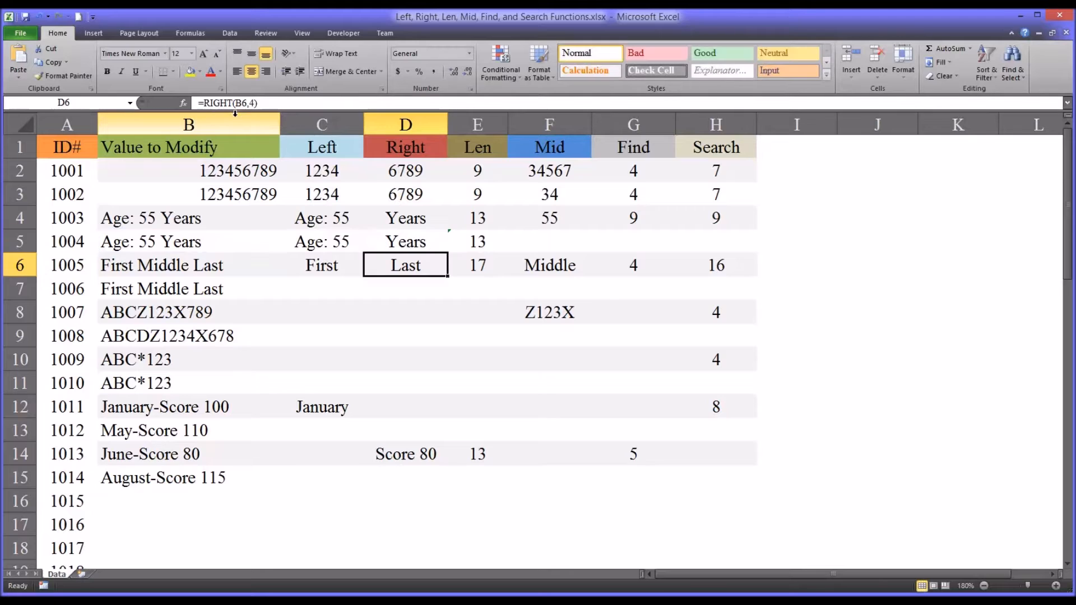
click(392, 241)
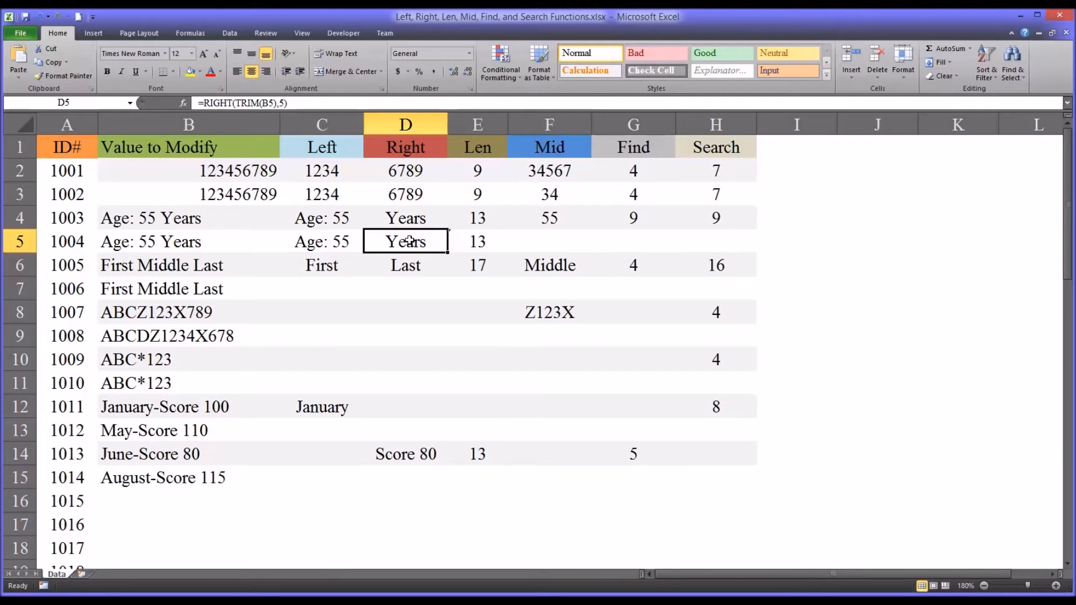
Enter a MID formula in F5 that returns 2 characters of B5 starting at position 6, following the example in F4.
click(542, 218)
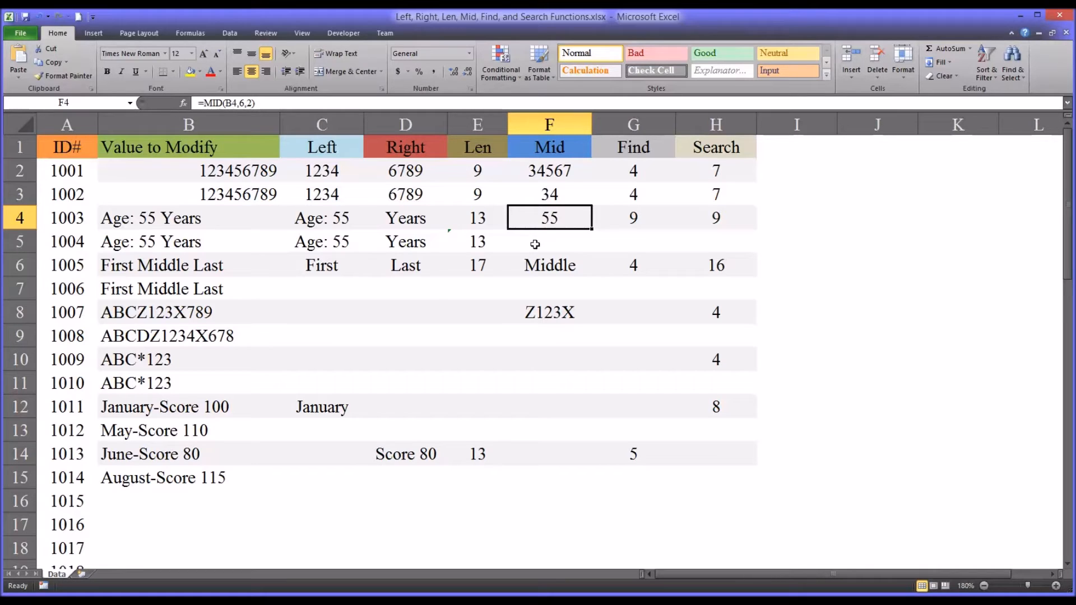
click(541, 245)
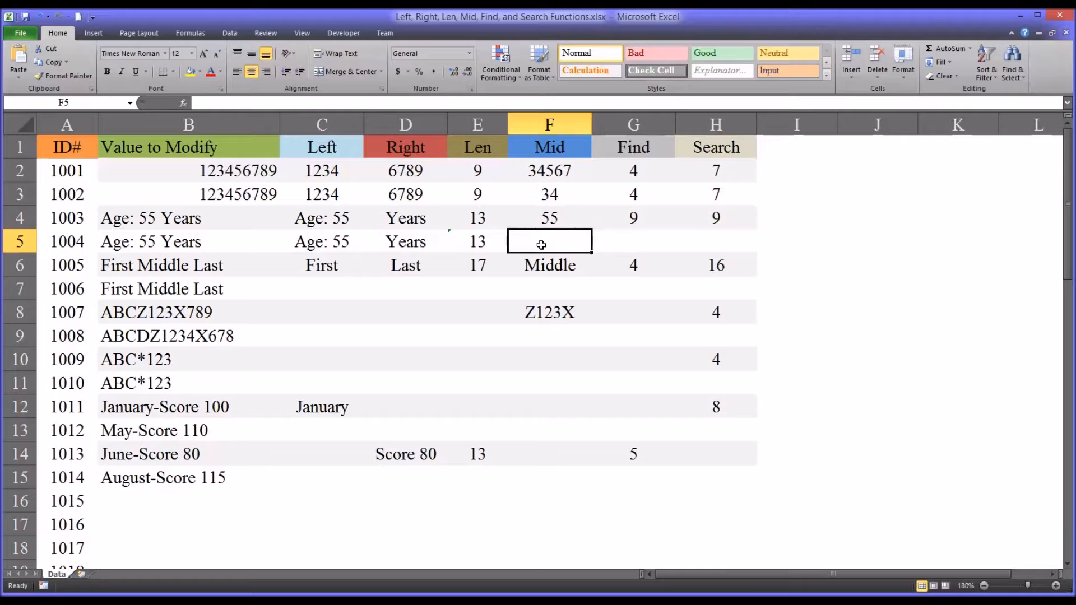
text(=mid)
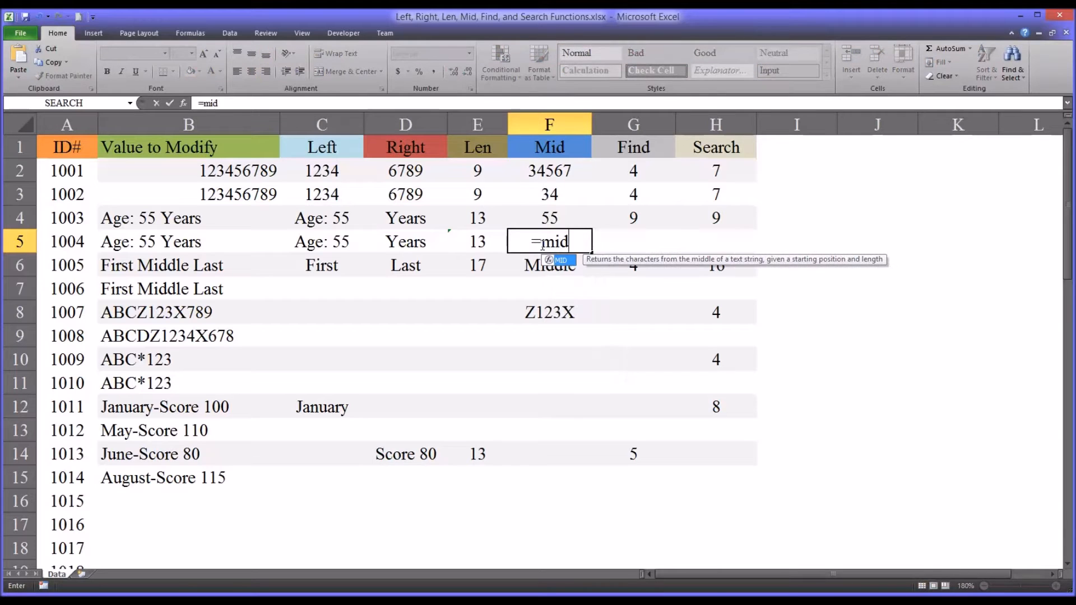
text(()
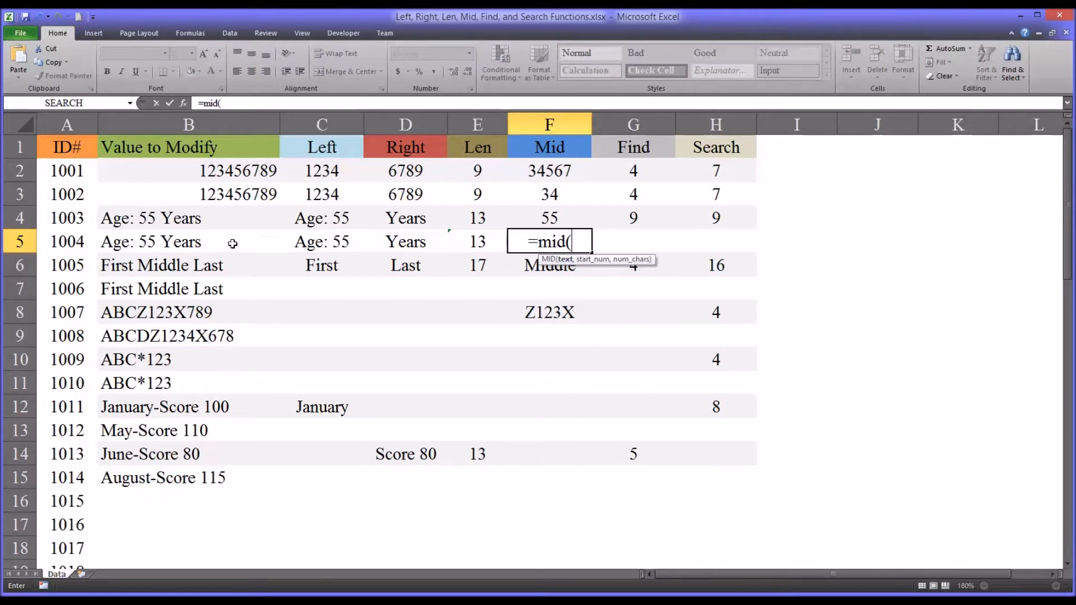
click(212, 243)
text(,)
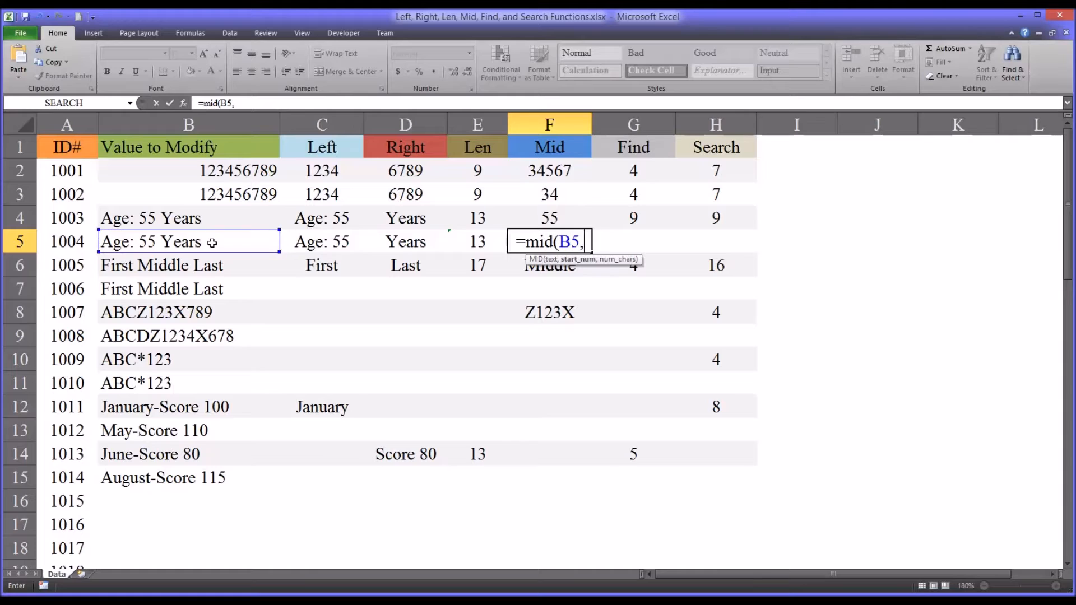
text(6,)
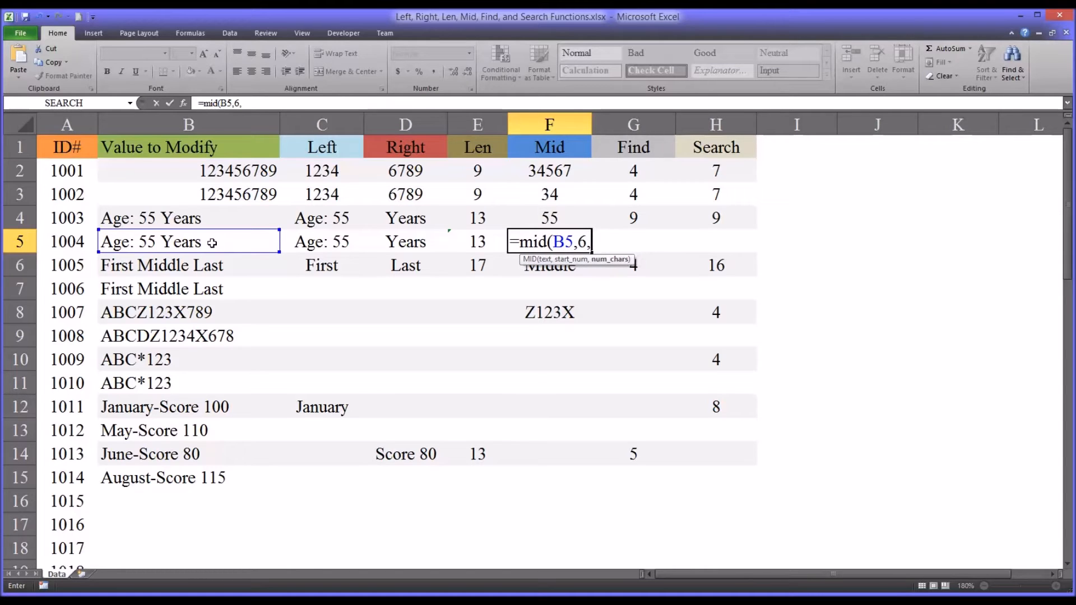
text(2)
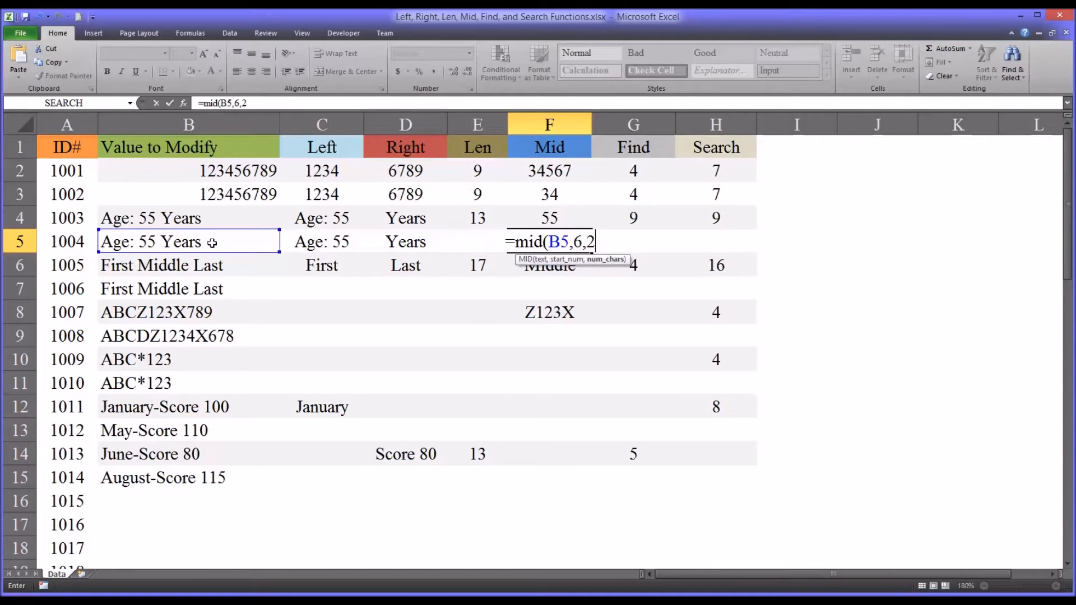
text())
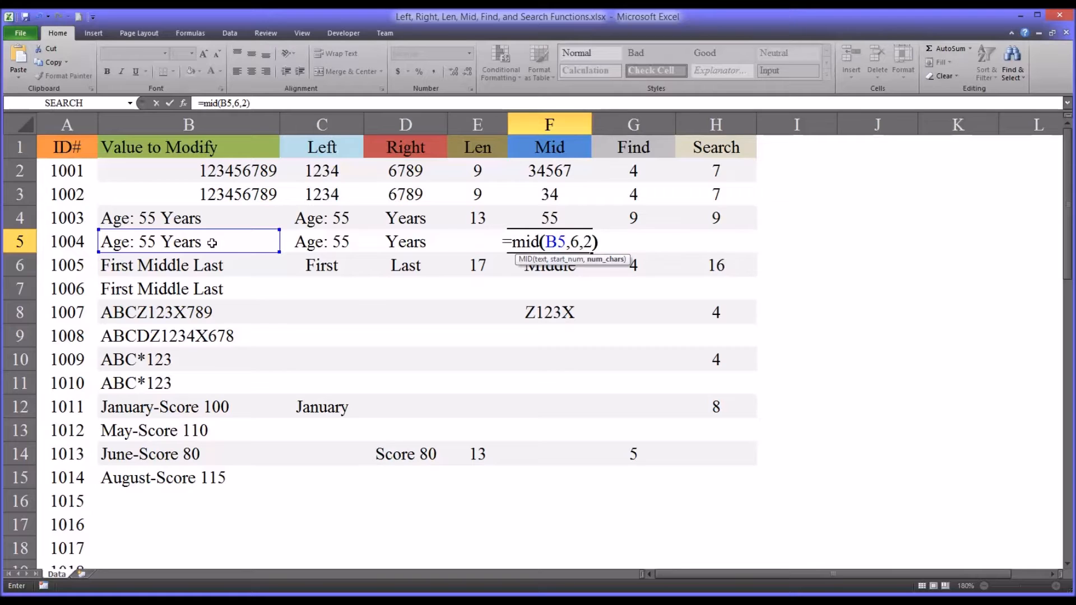
key(Return)
click(525, 237)
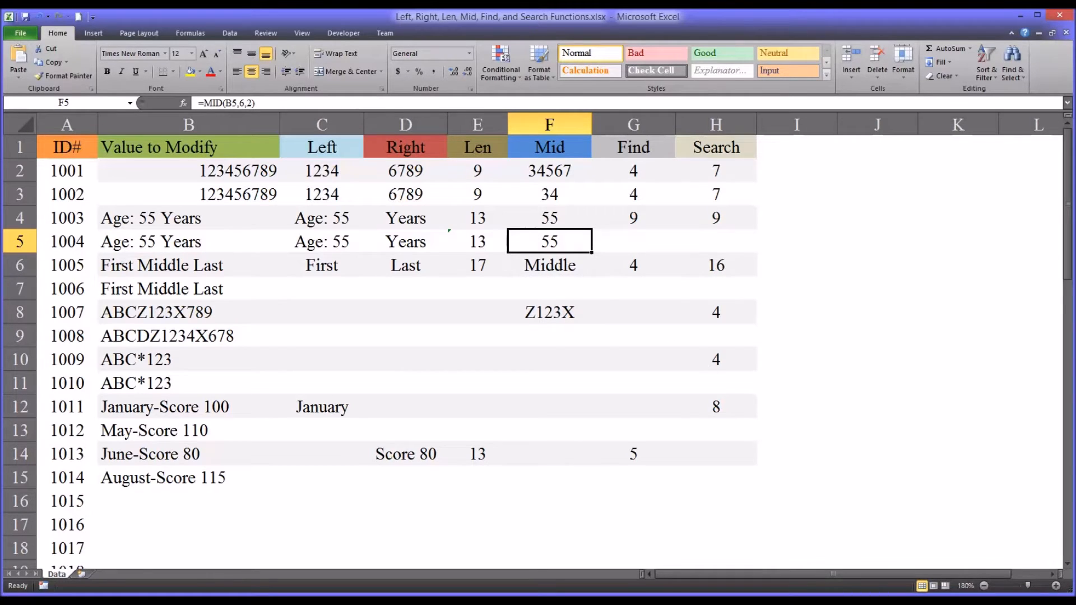
Enter a FIND formula in G5 that locates "Years" within B5, following the example in G4.
click(623, 219)
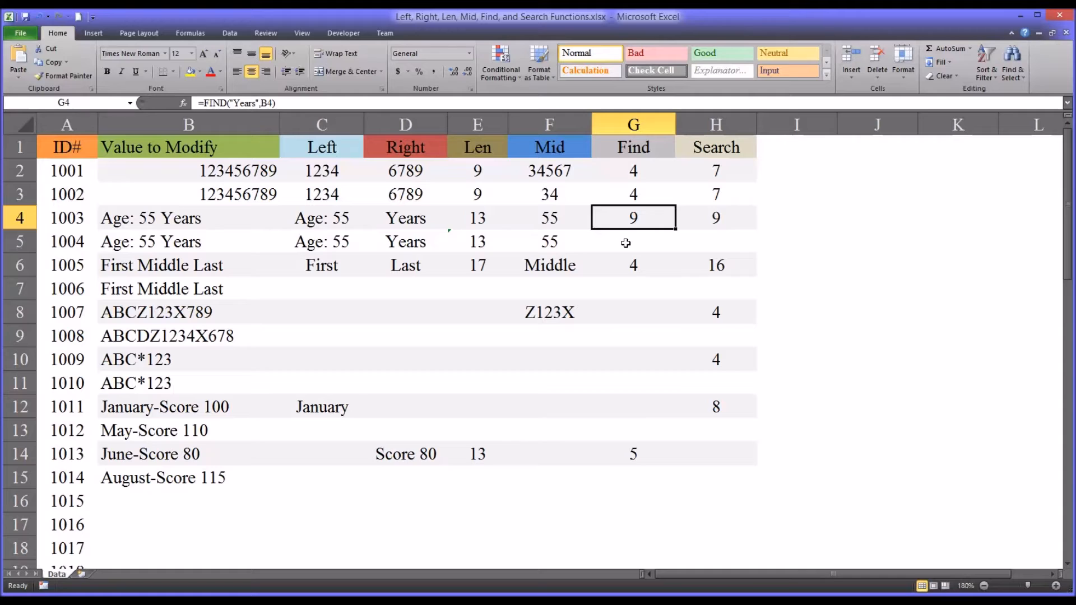
click(168, 245)
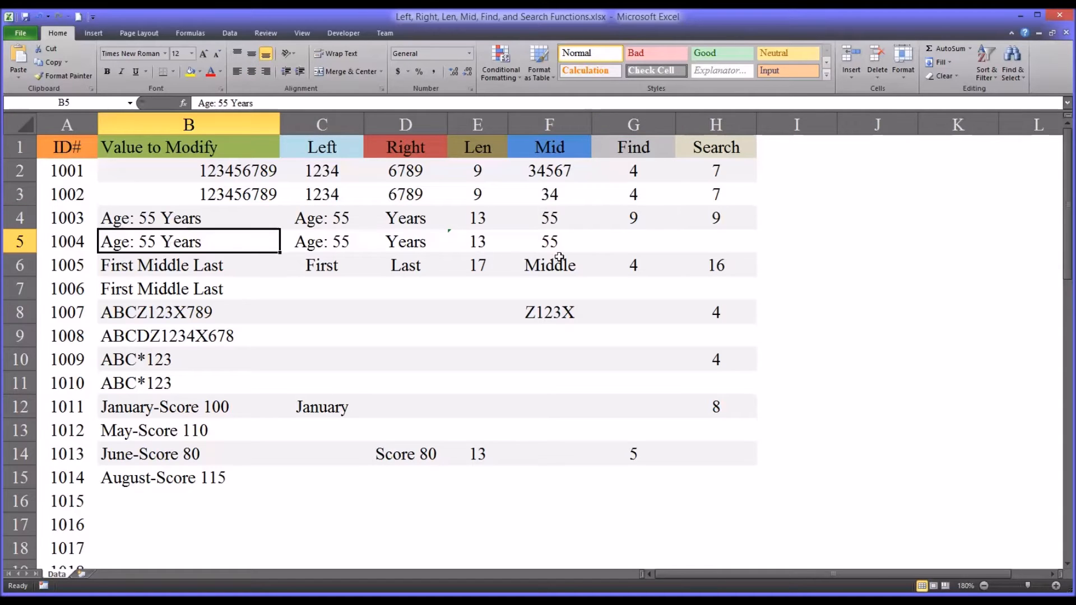
click(625, 223)
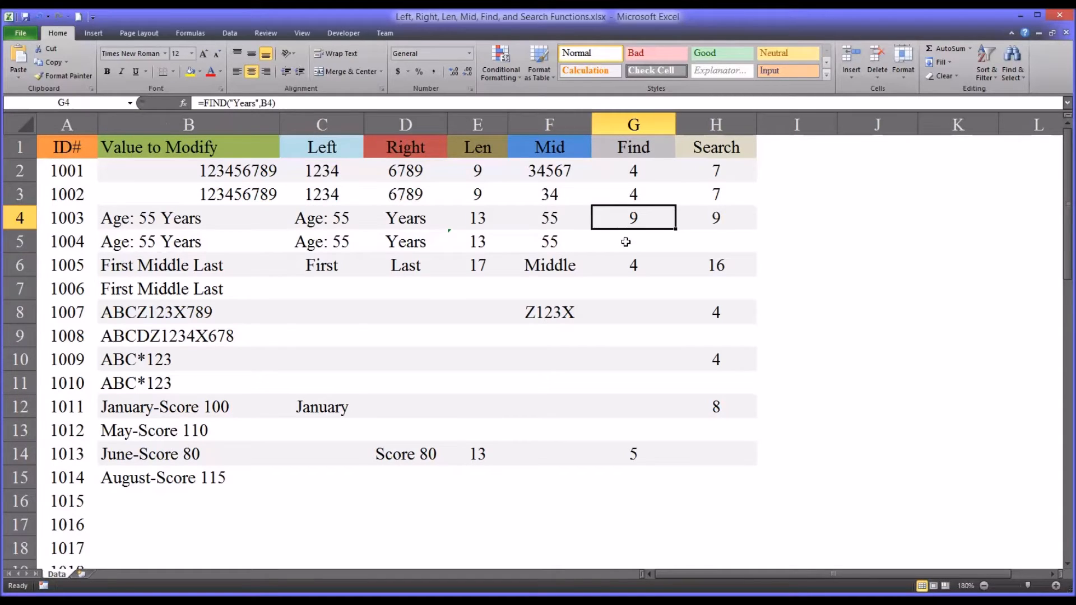
click(626, 242)
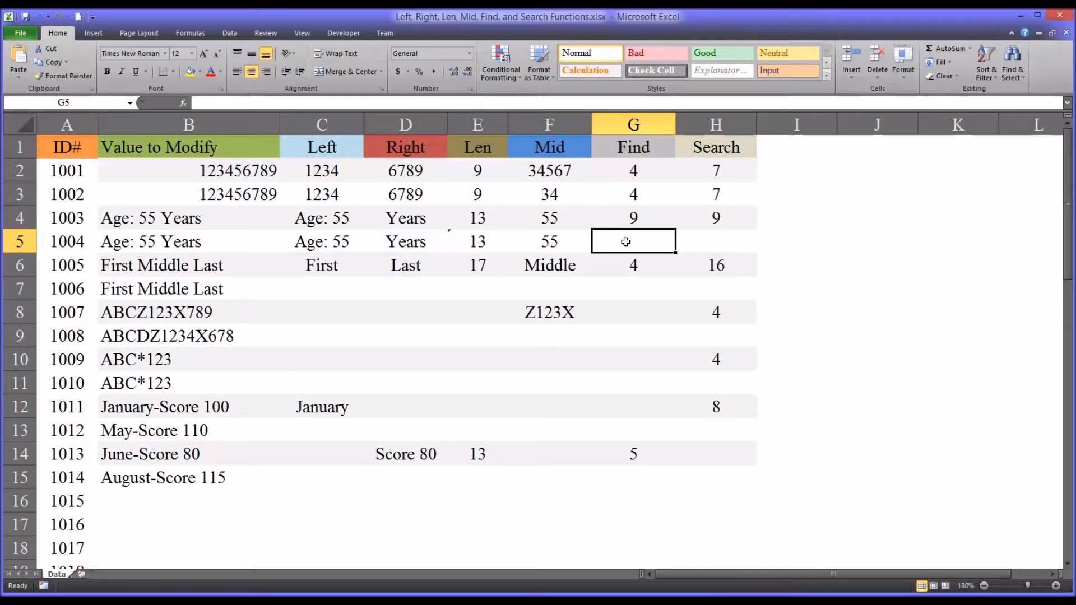
text(=find)
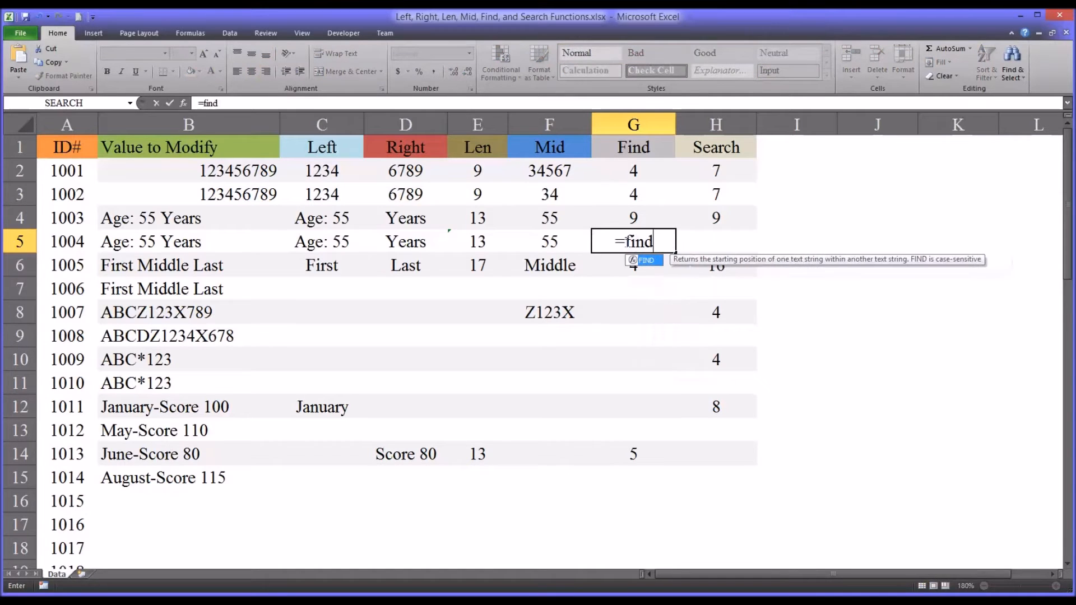
text(("Ye)
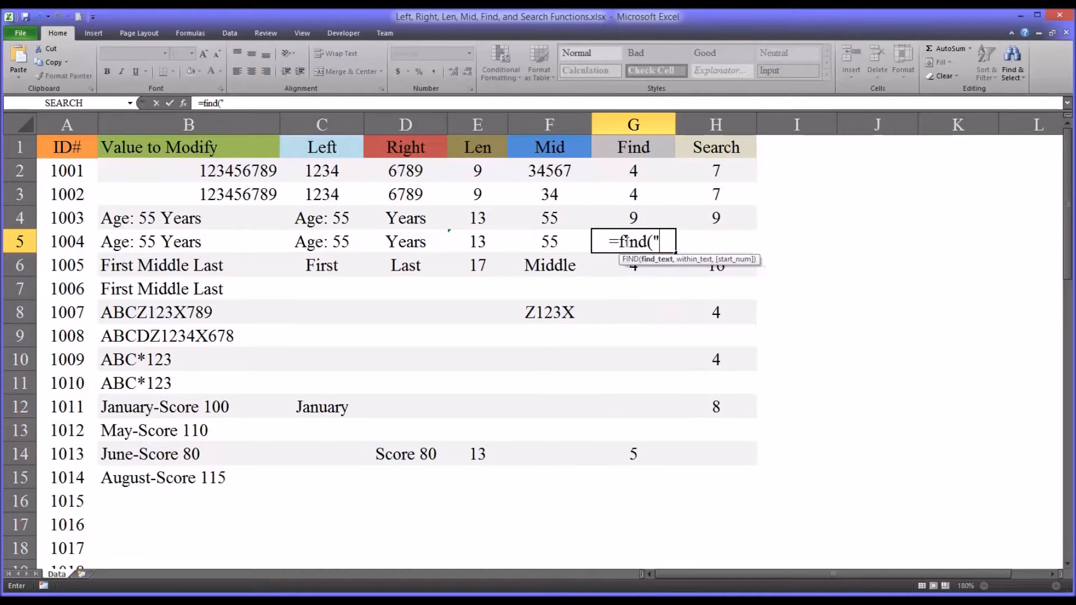
text(ars)
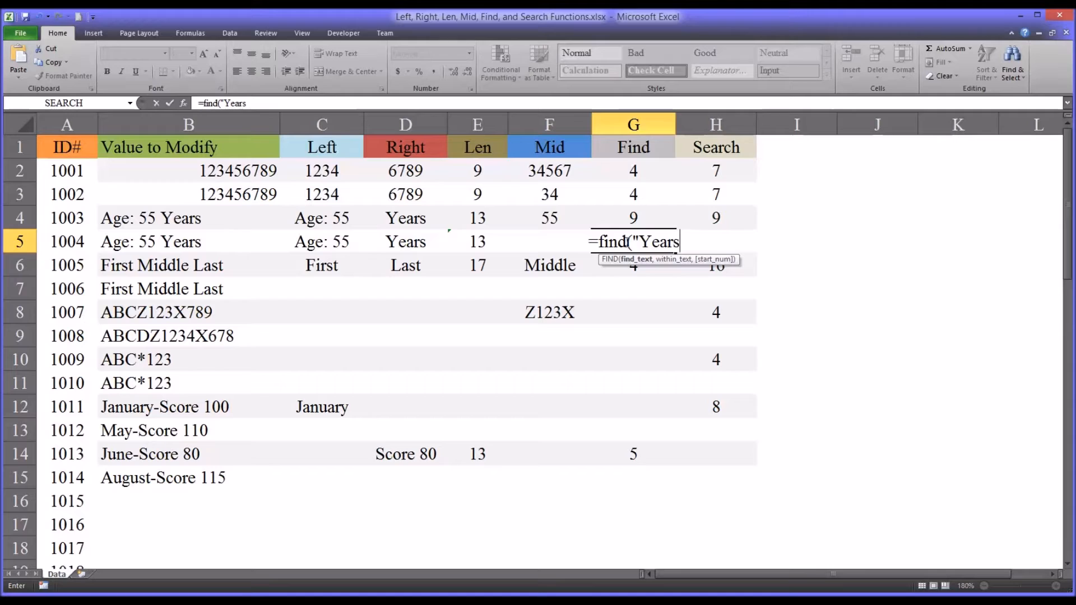
text(",)
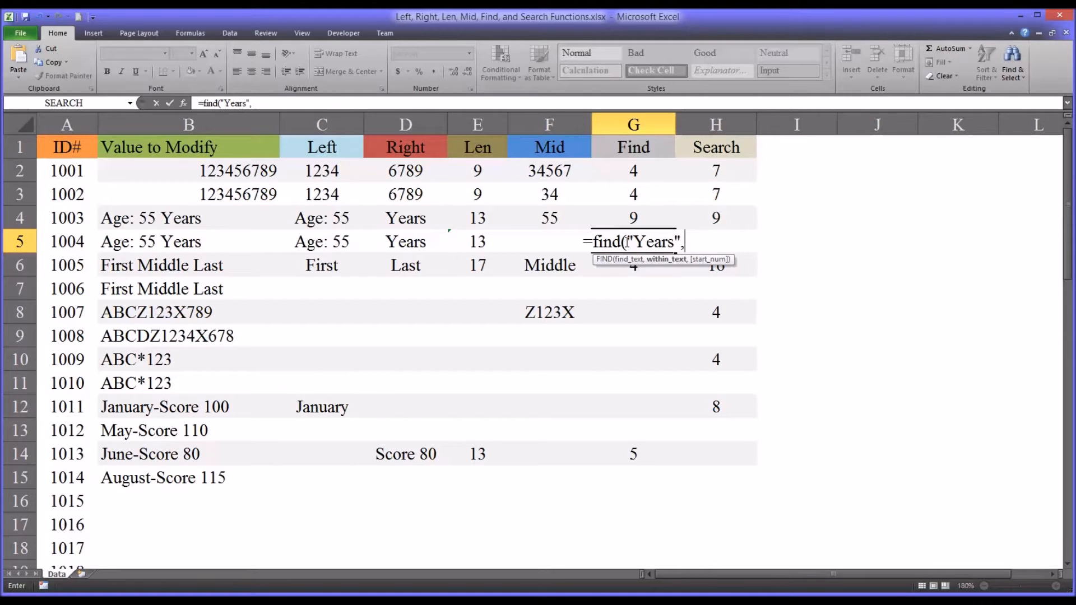
click(205, 243)
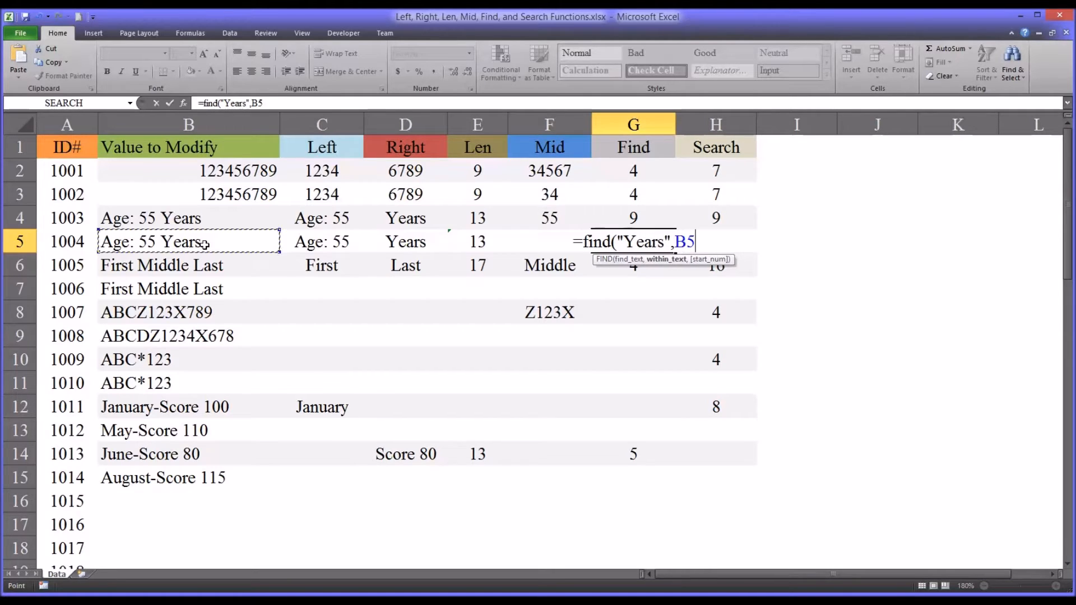
key(Return)
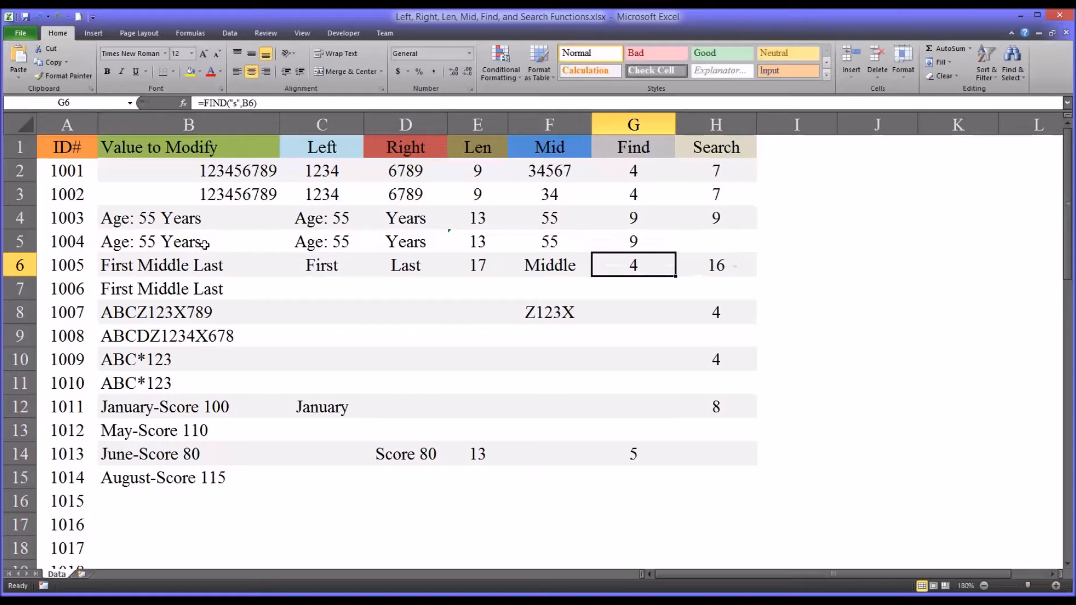
click(645, 247)
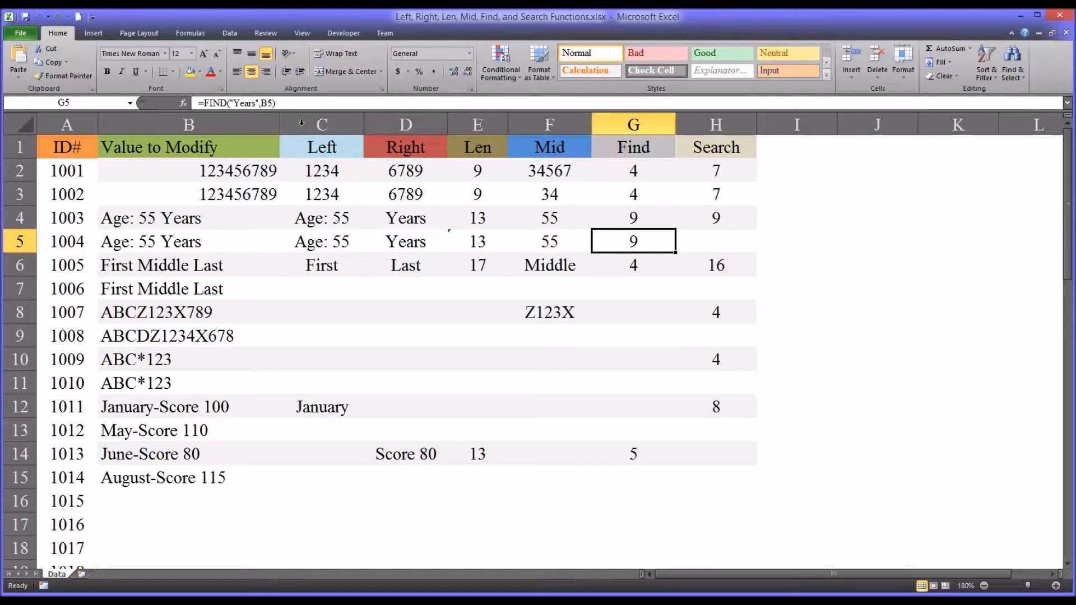
Change the text to find in G5's FIND formula to lowercase "years" to test case sensitivity.
click(241, 104)
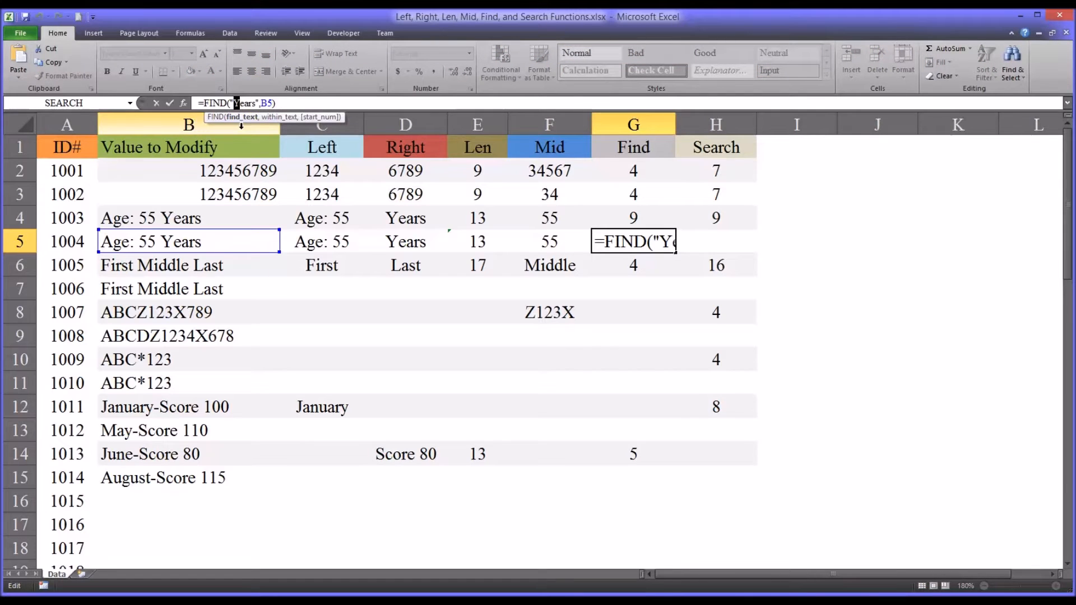
text(y)
key(Return)
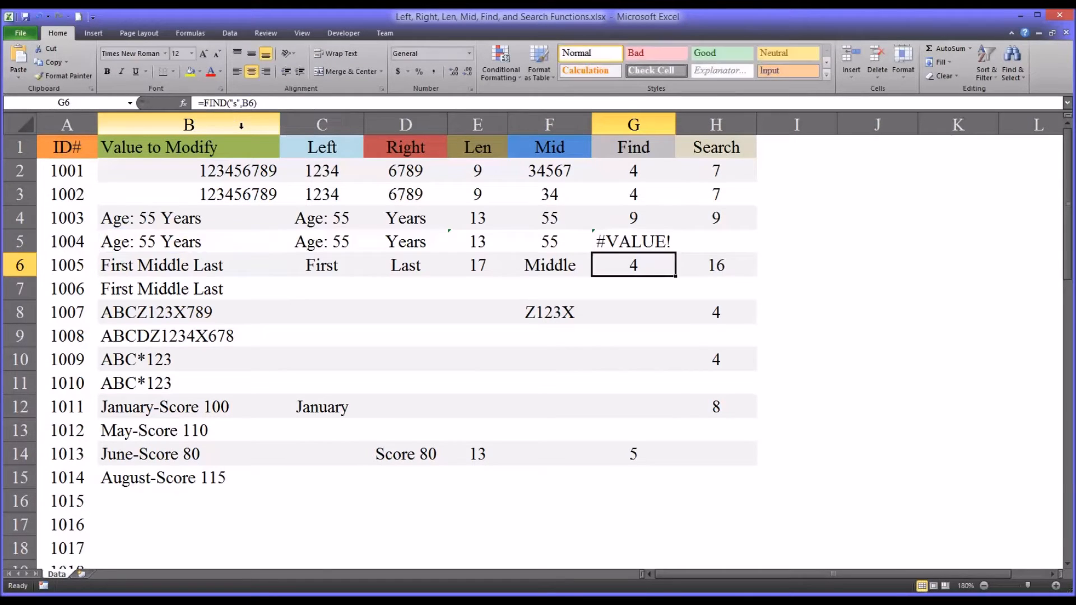
key(Up)
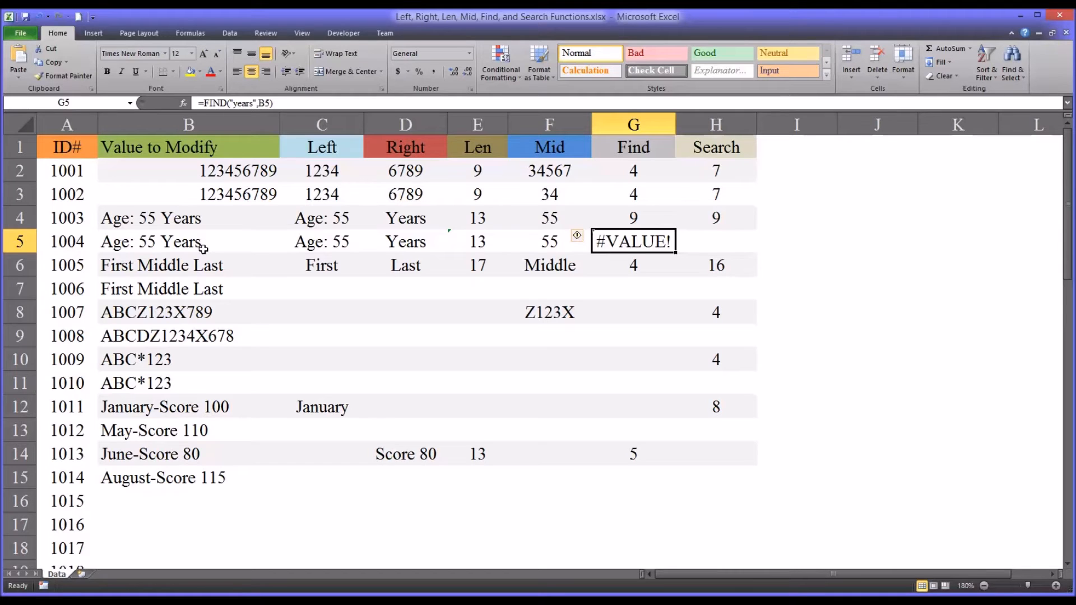
Restore the capital Y in G5's FIND formula so it looks for "Years" in B5.
click(235, 103)
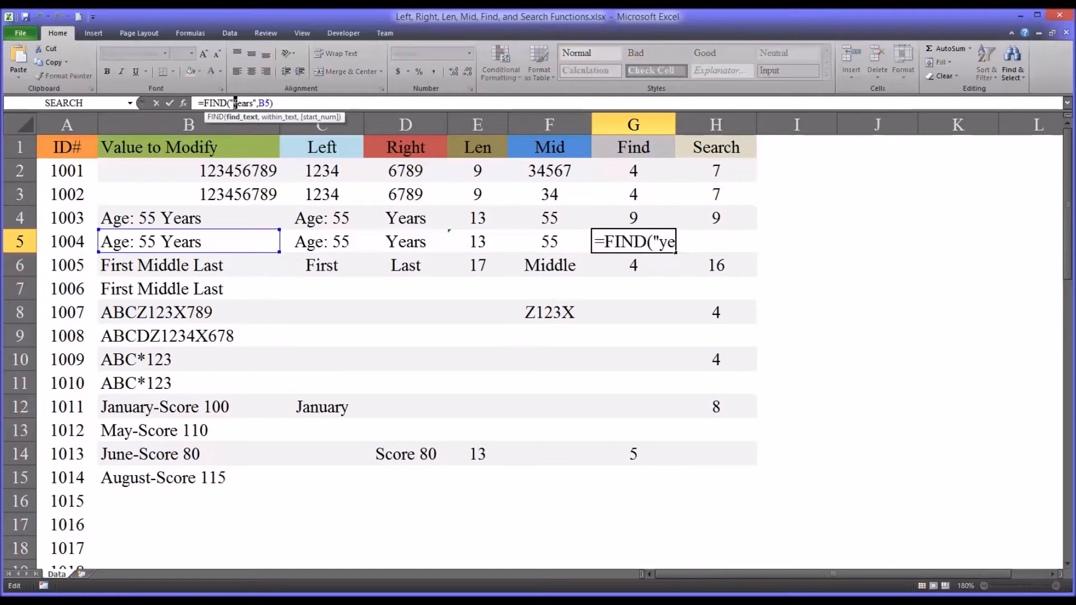
key(Delete)
text(Y)
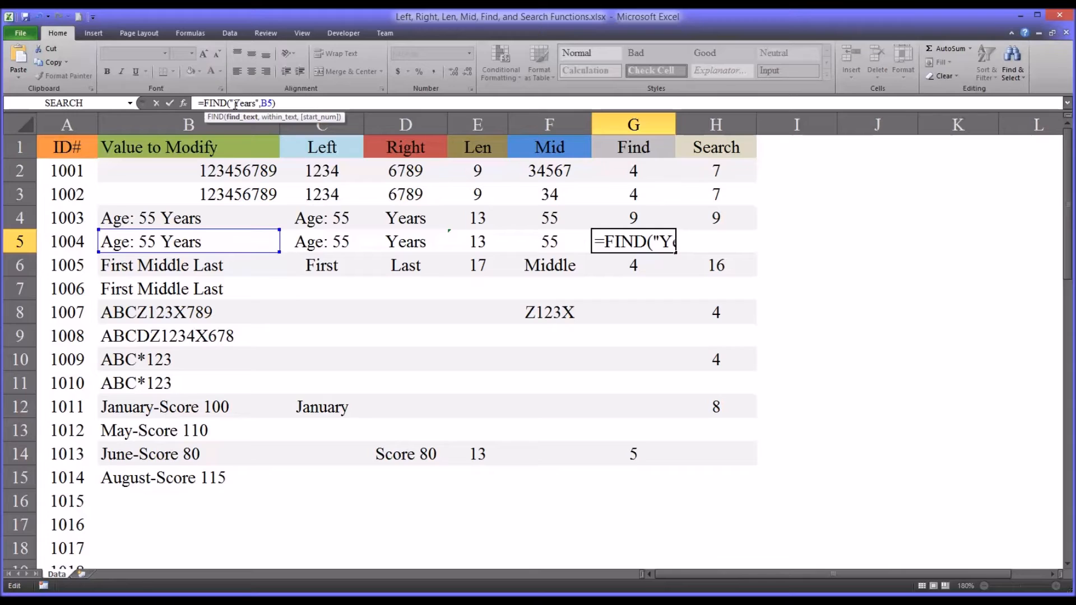
key(Return)
Enter a SEARCH formula in H5 that locates lowercase "years" within B5, and review the formula.
click(711, 245)
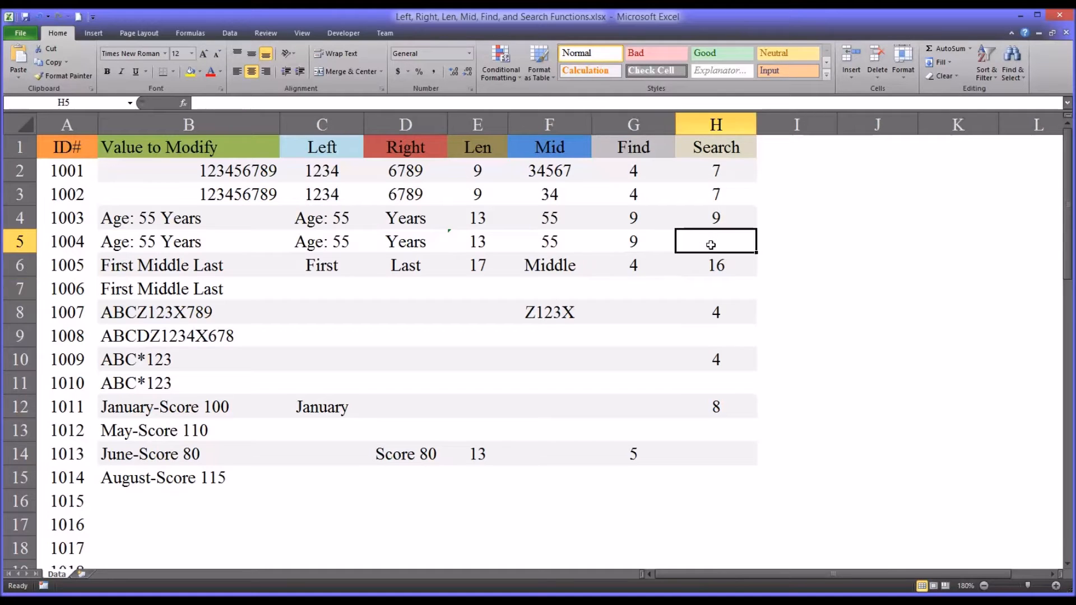
text(=sear)
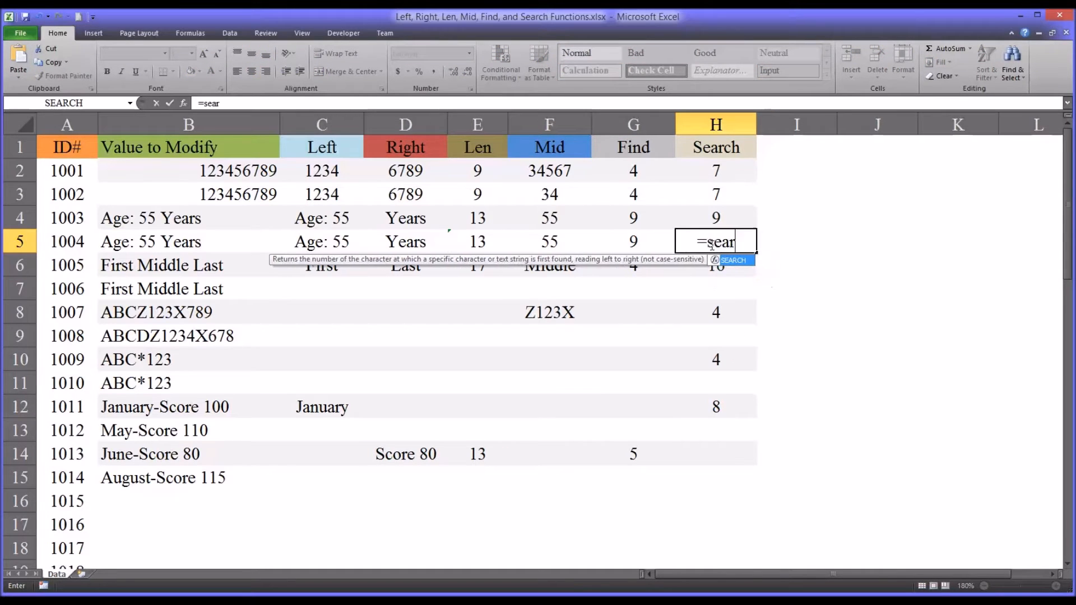
text(ch()
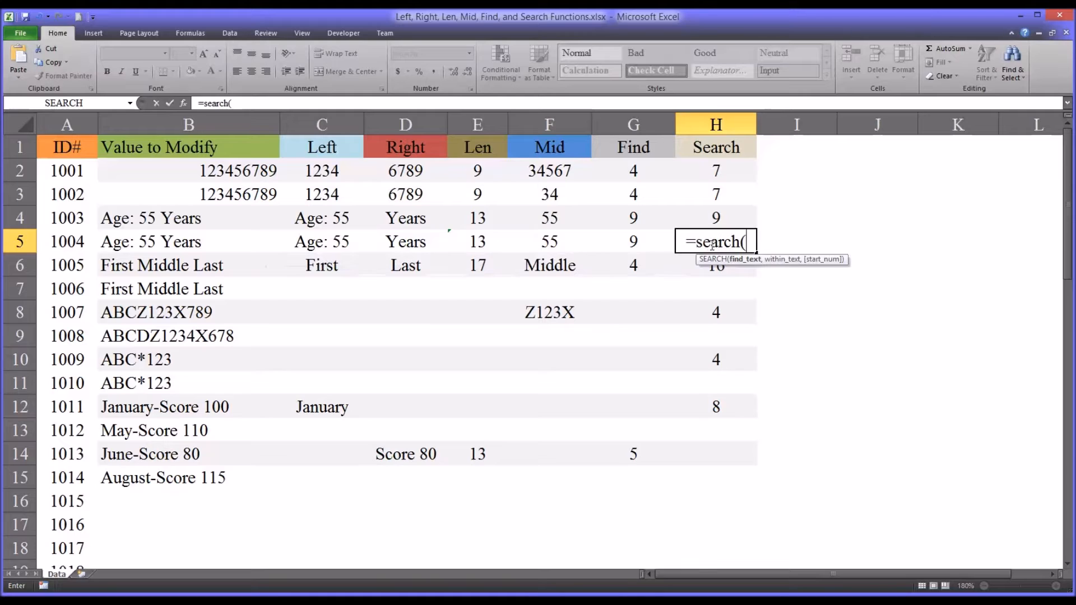
text("ye)
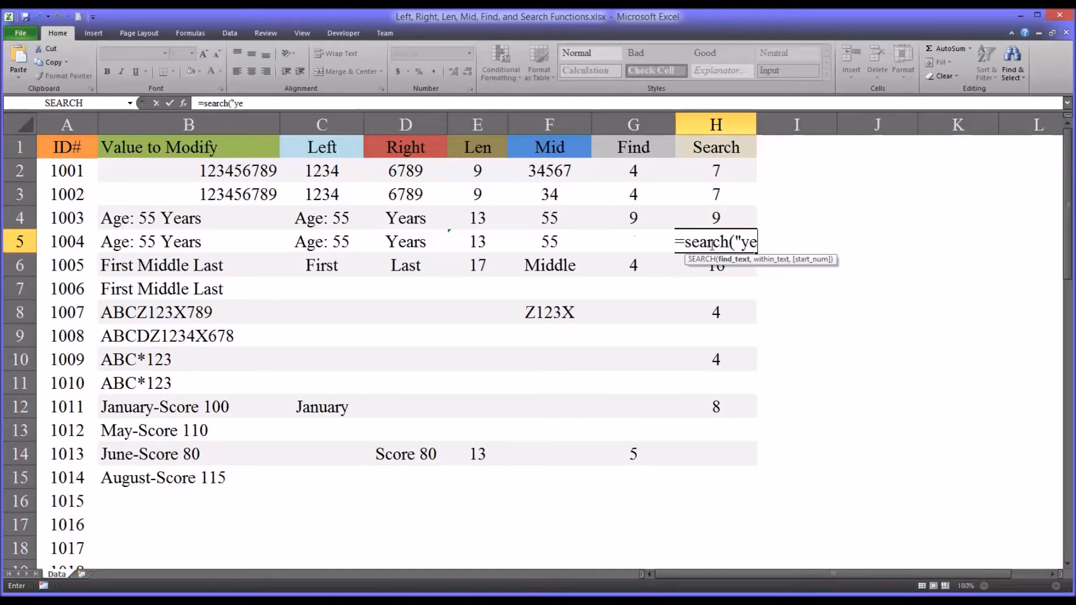
text(ars",)
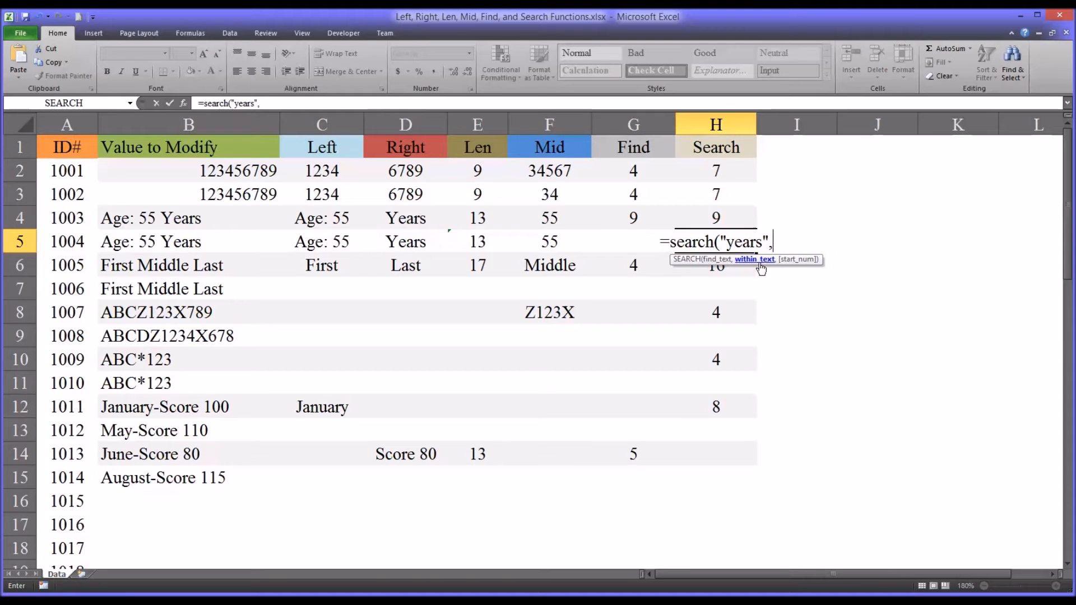
click(230, 241)
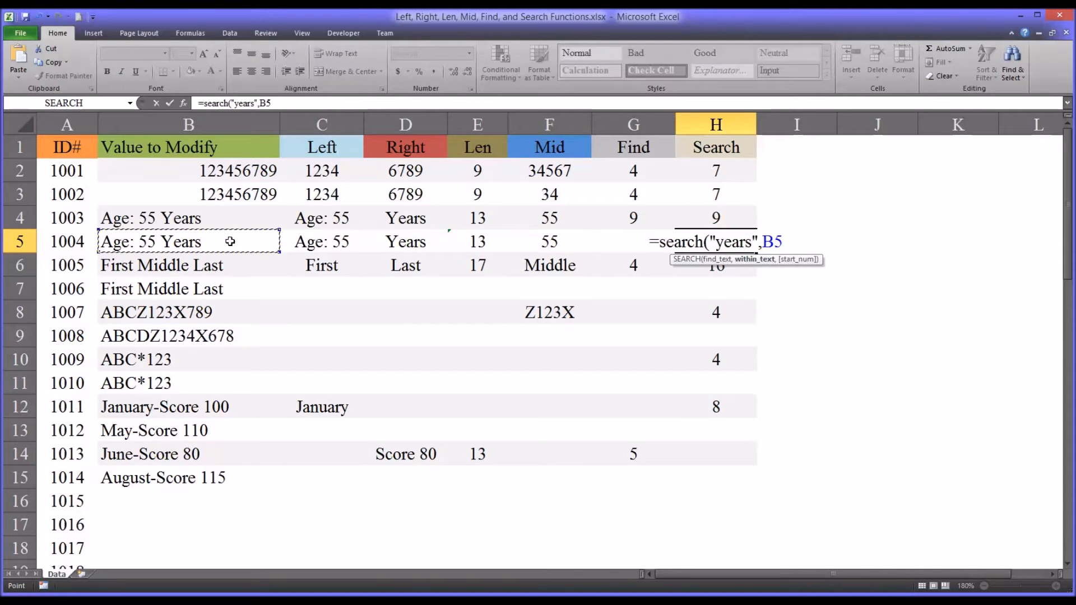
key(Return)
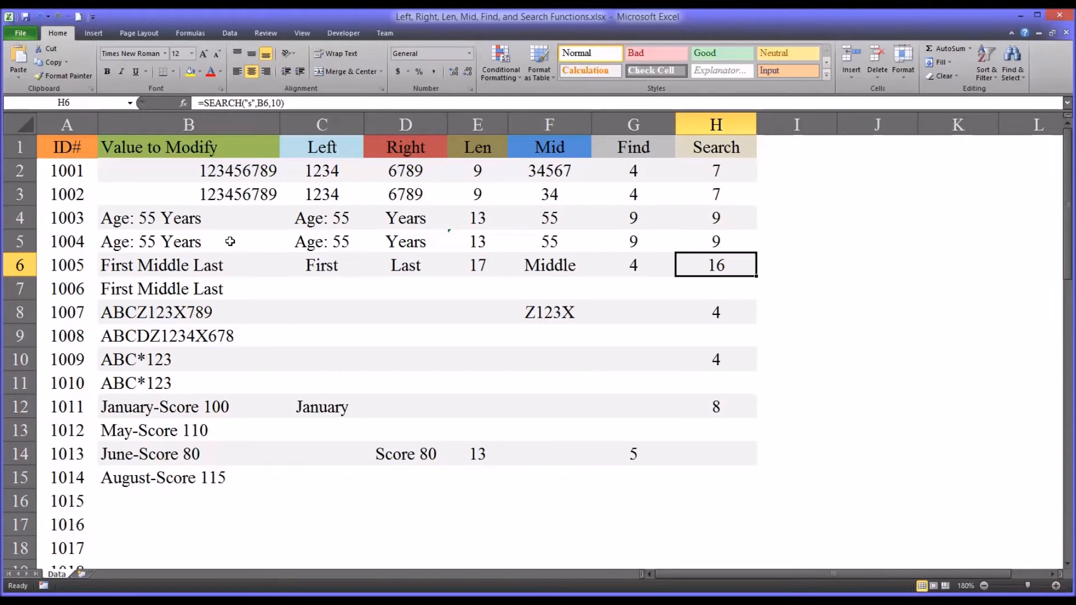
click(696, 241)
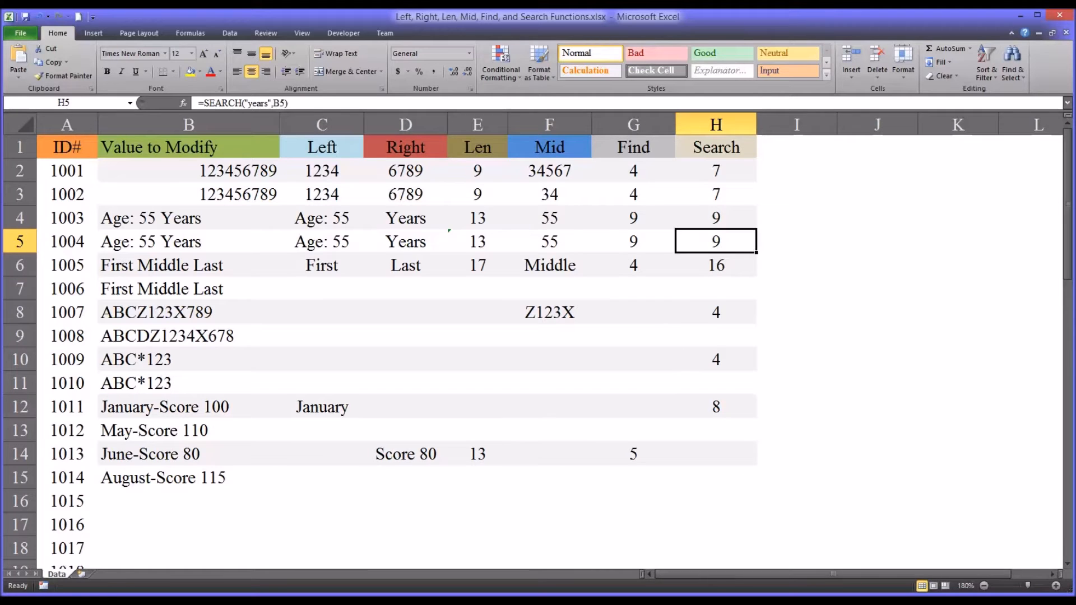
Enter a LEFT formula in C7 that returns the first 5 characters of B7, following the example in C6.
click(343, 284)
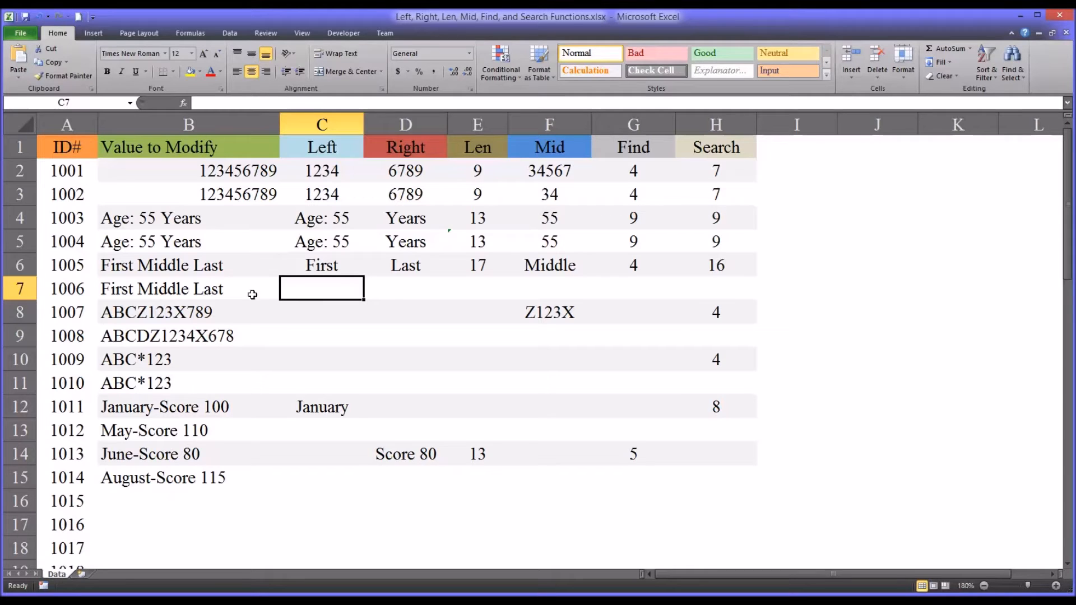
click(323, 268)
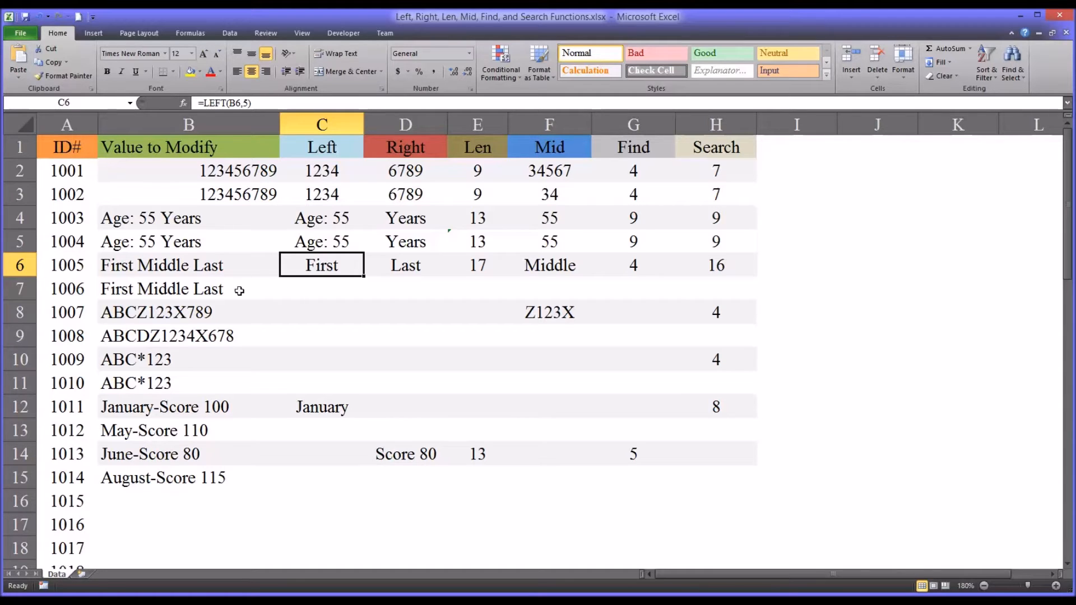
click(307, 290)
text(=lef)
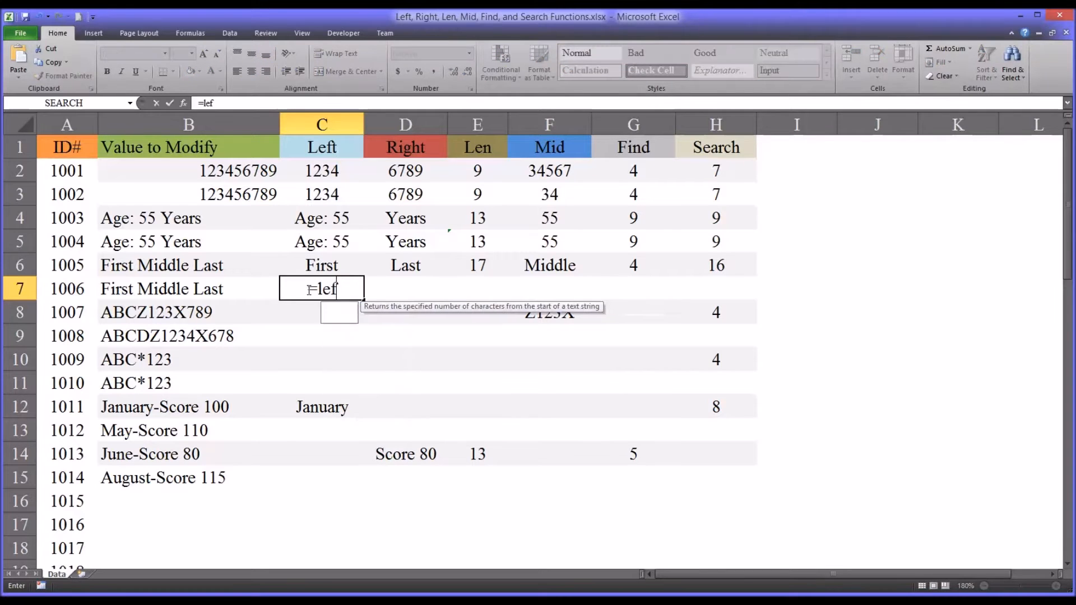
text(t()
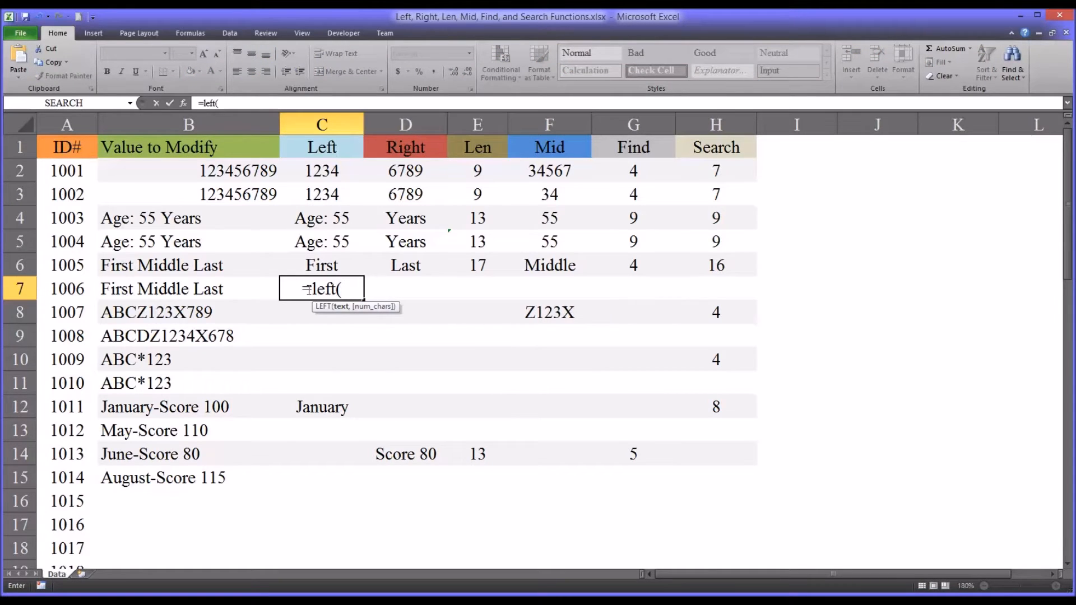
click(202, 289)
text(,5)
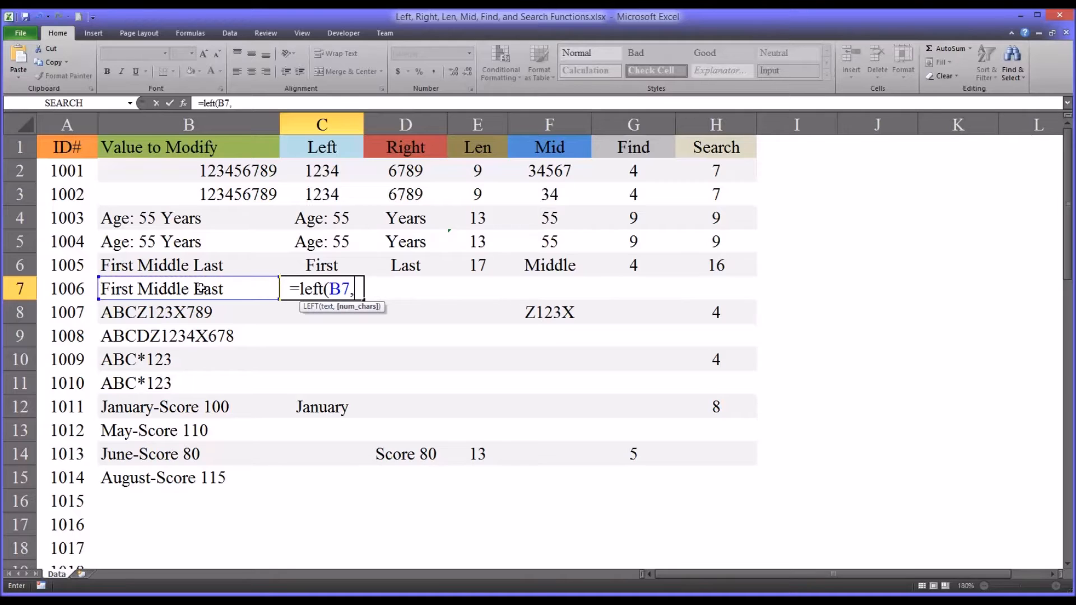
key(Return)
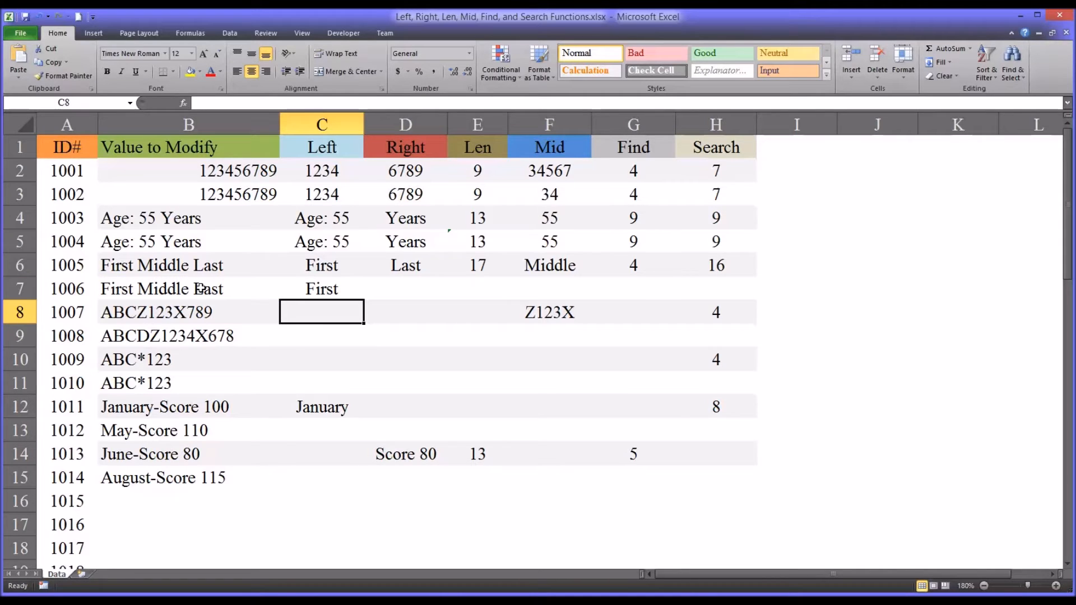
Enter a RIGHT formula in D7 that returns the last 4 characters of B7.
key(Up)
key(Right)
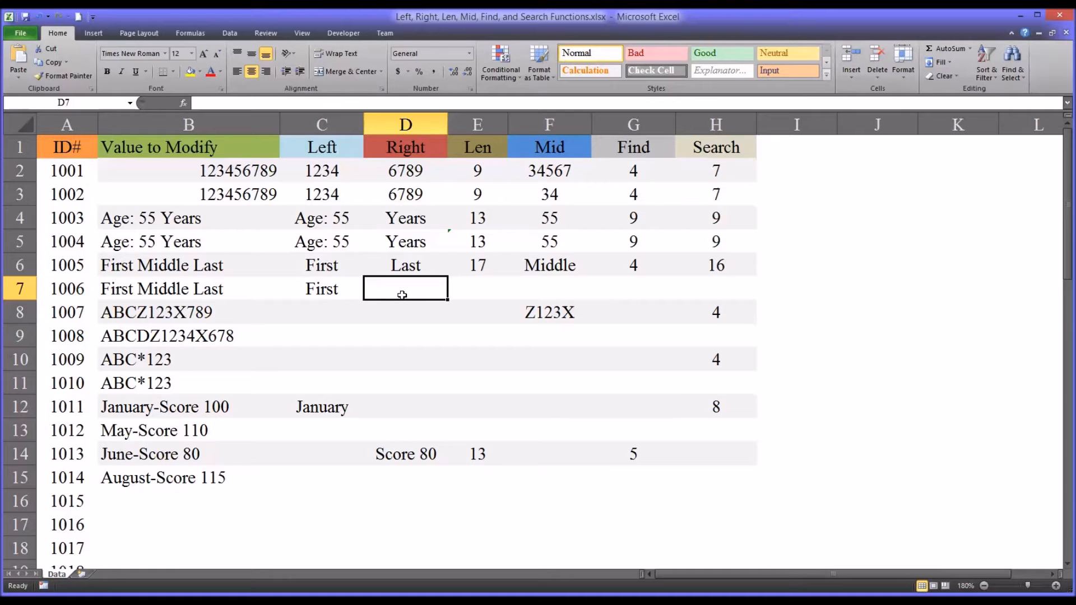
text(=right)
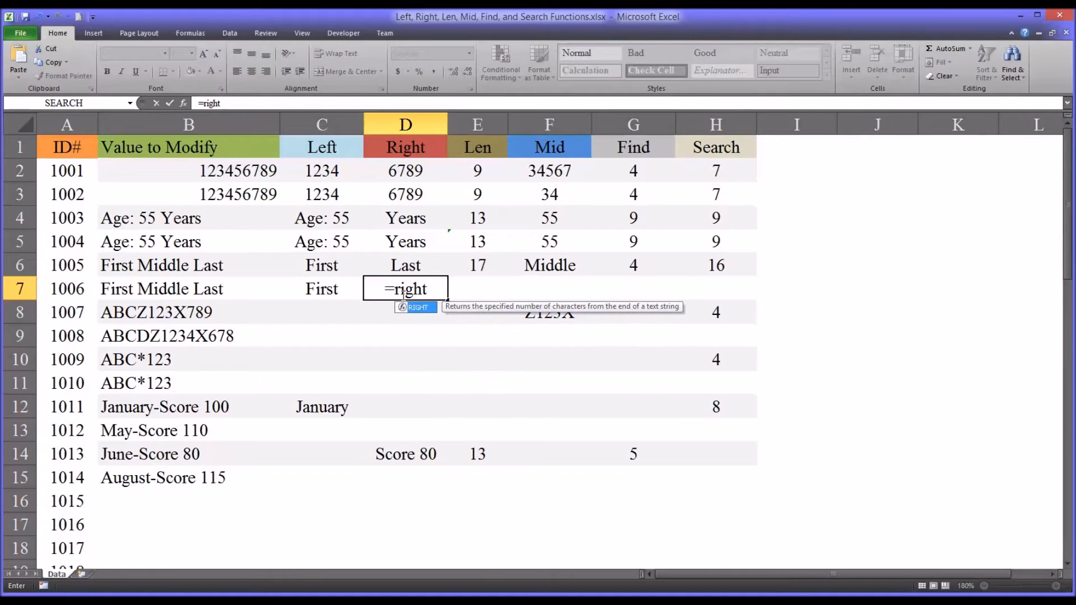
text(()
click(165, 291)
text(,4)
key(Return)
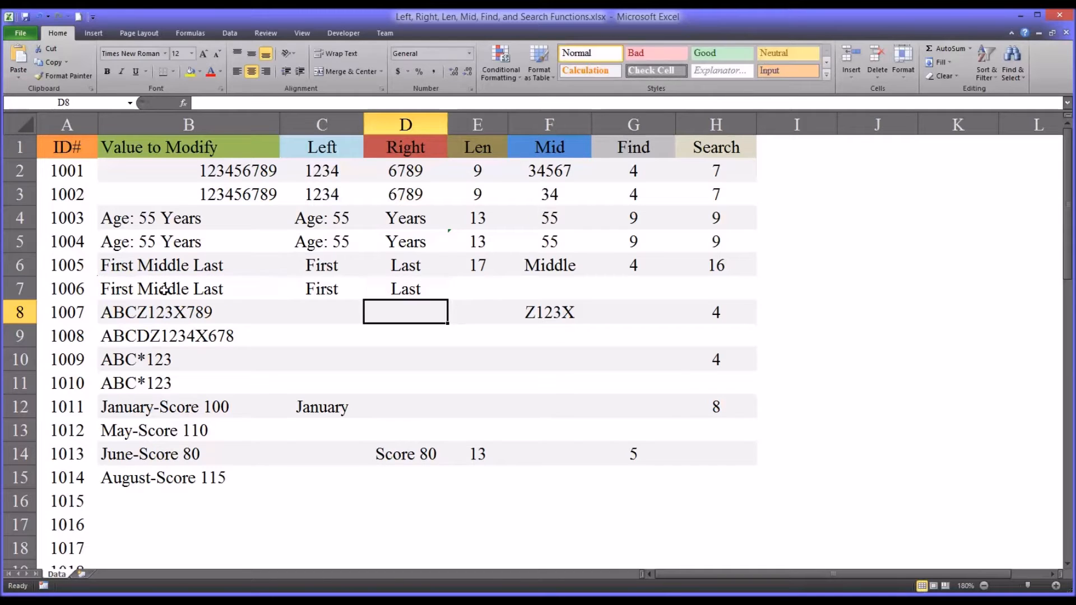
Enter a LEN formula in E7 that counts the characters of B7, and review the formula.
click(475, 289)
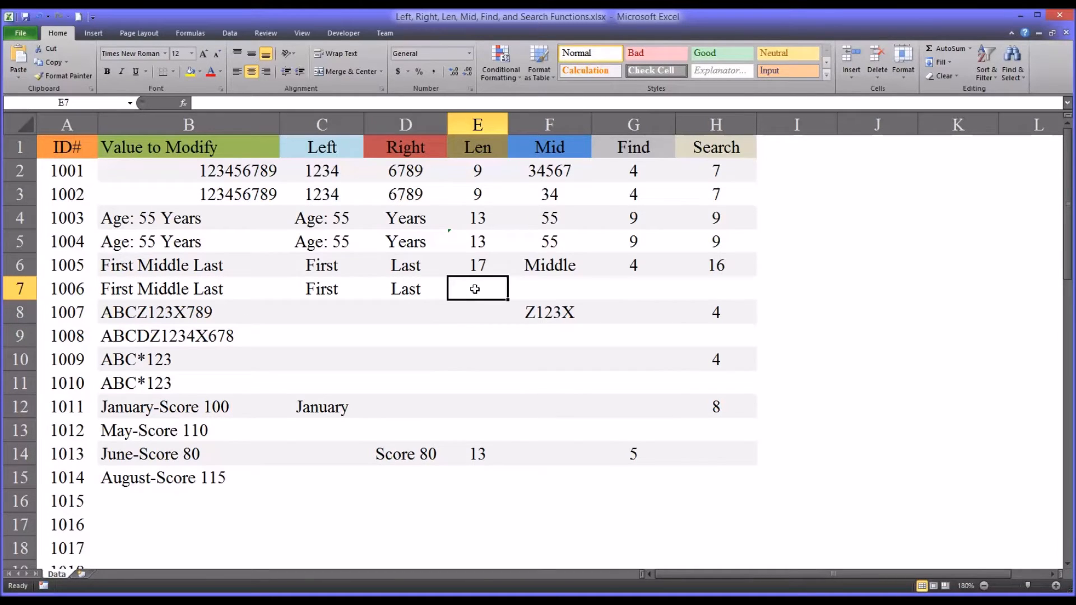
text(len)
key(BackSpace)
key(BackSpace)
key(BackSpace)
text(=)
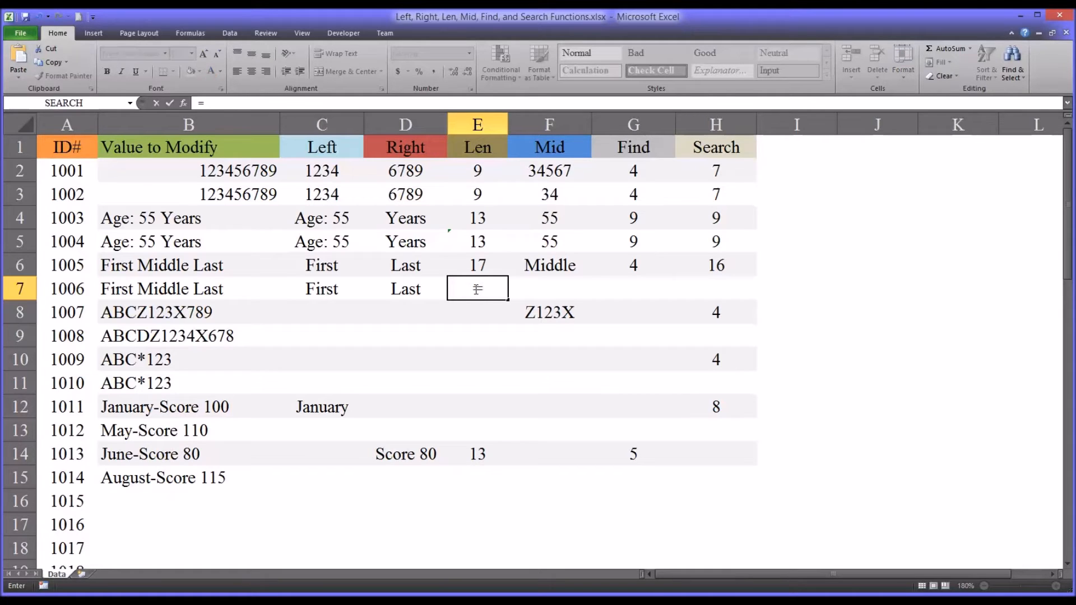
text(len()
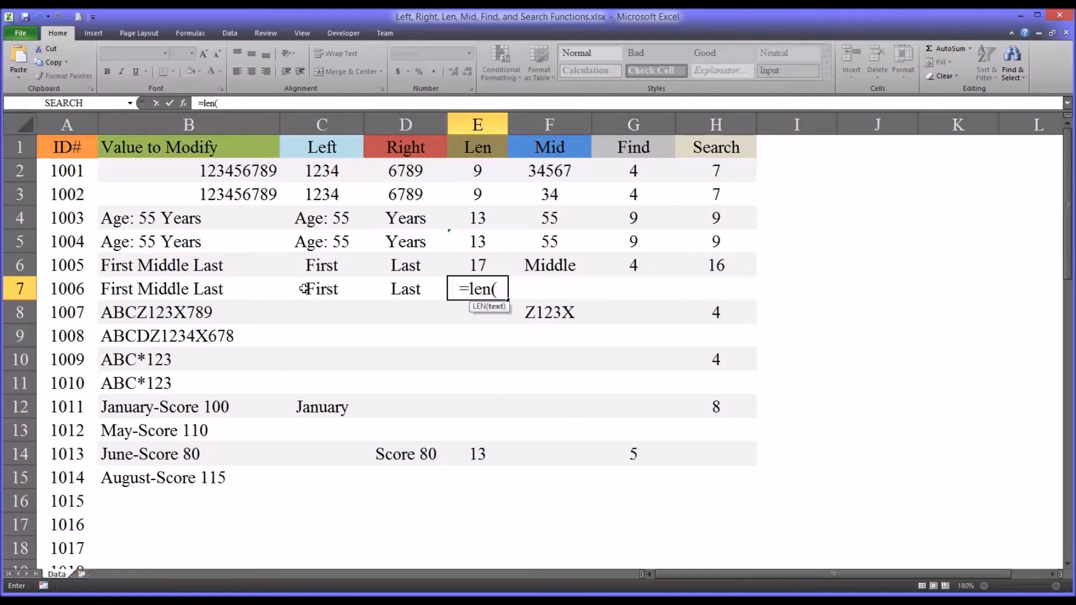
click(211, 289)
key(Return)
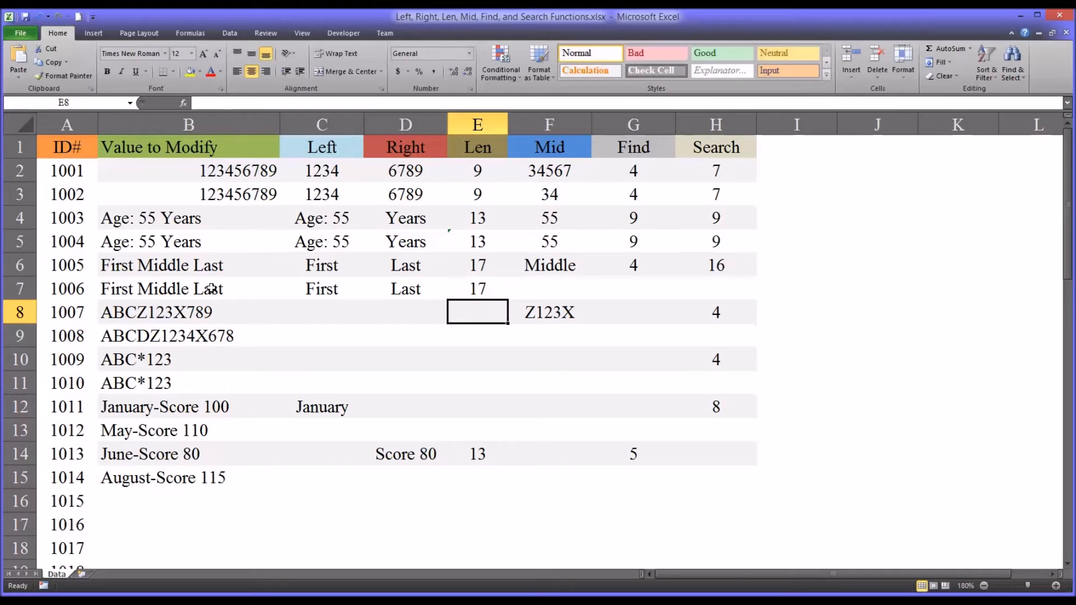
key(Up)
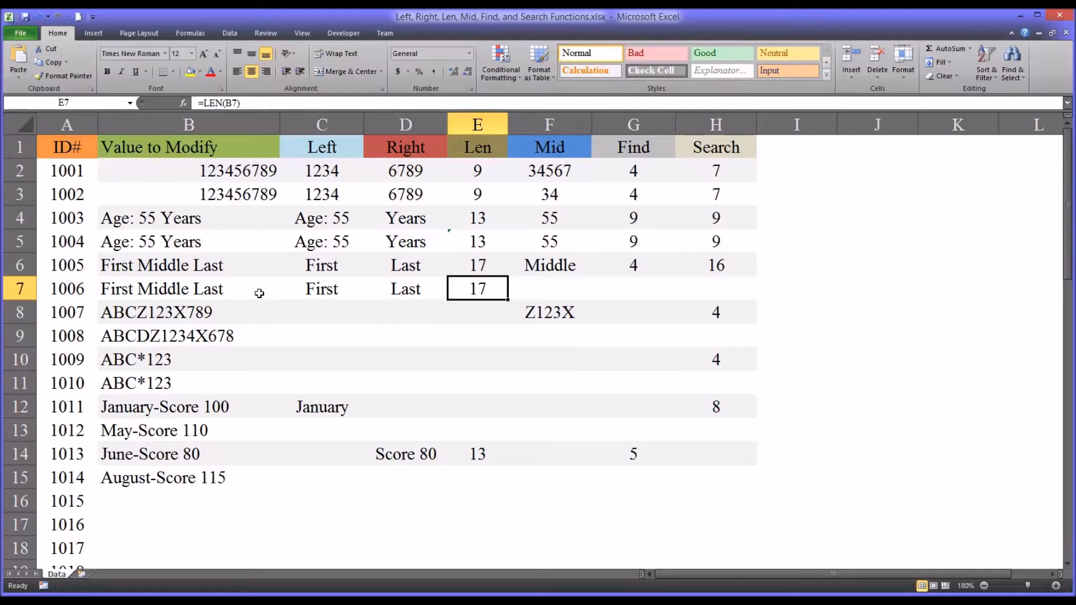
Enter a MID formula in F7 that returns 6 characters of B7 starting at position 7.
click(546, 291)
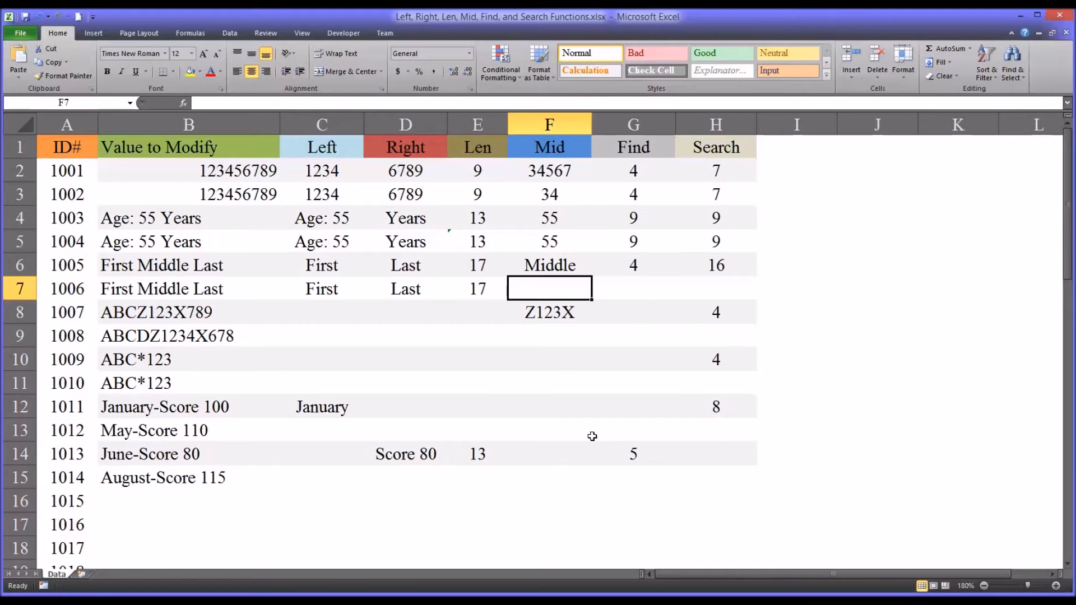
text(=mid()
click(128, 292)
text(,)
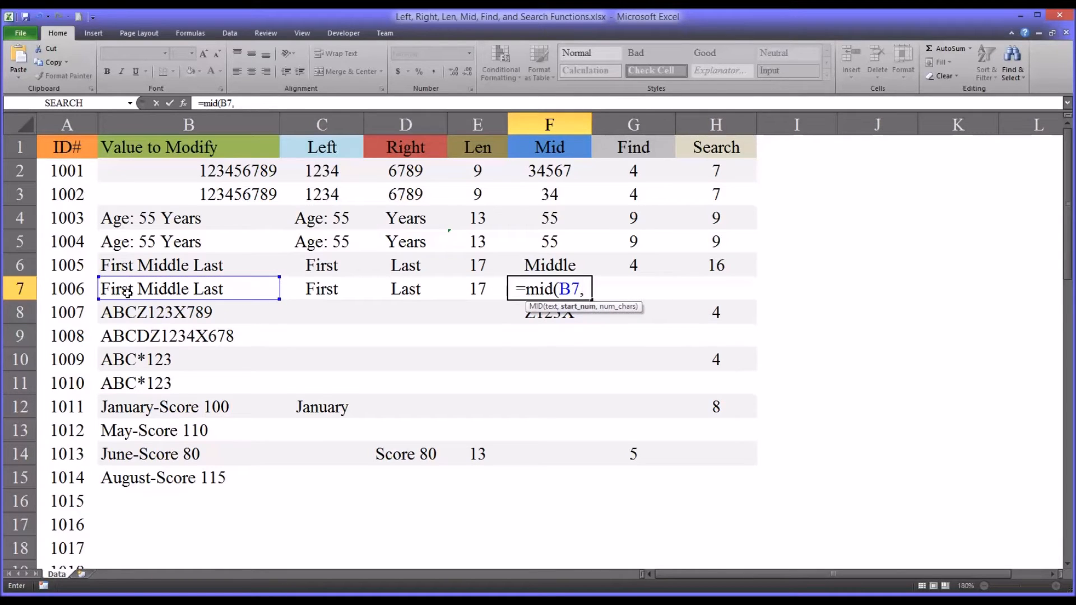
text(7,6)
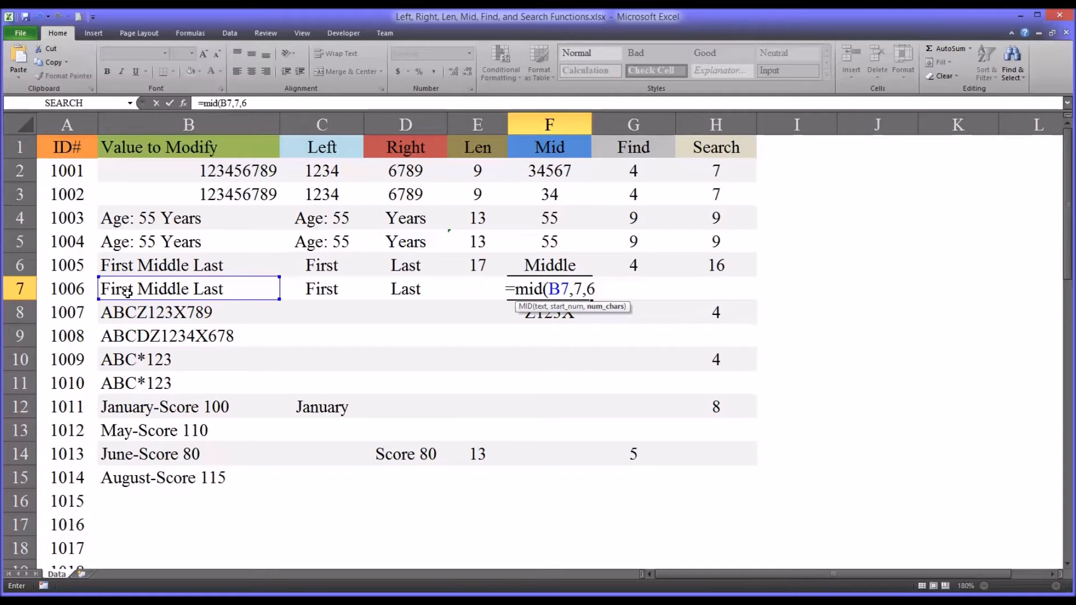
key(Return)
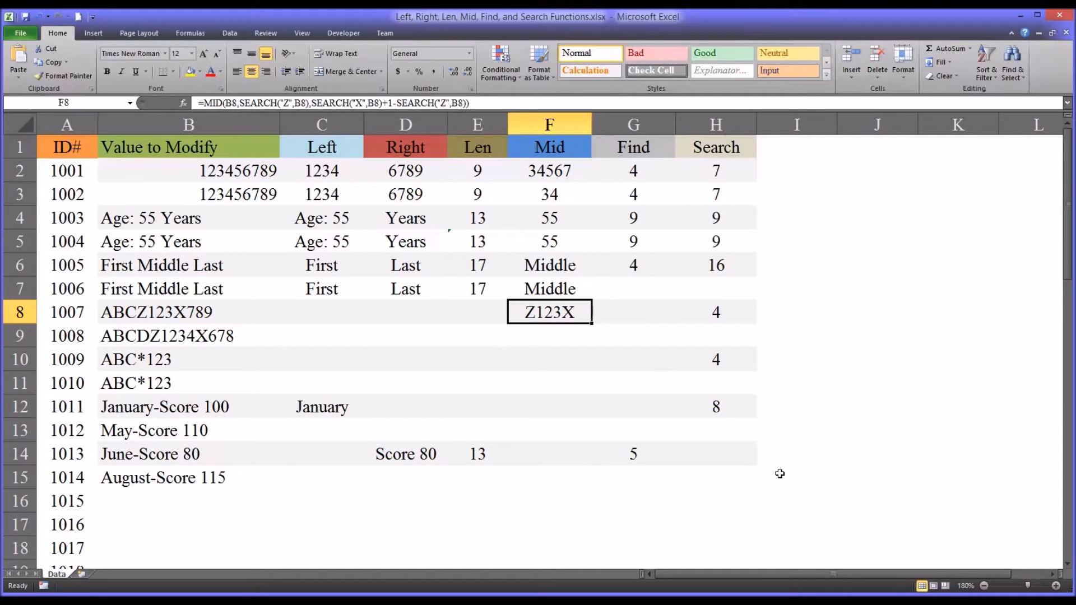
Enter a FIND formula in G7 that locates "s" in B7, following the example in G6.
click(632, 271)
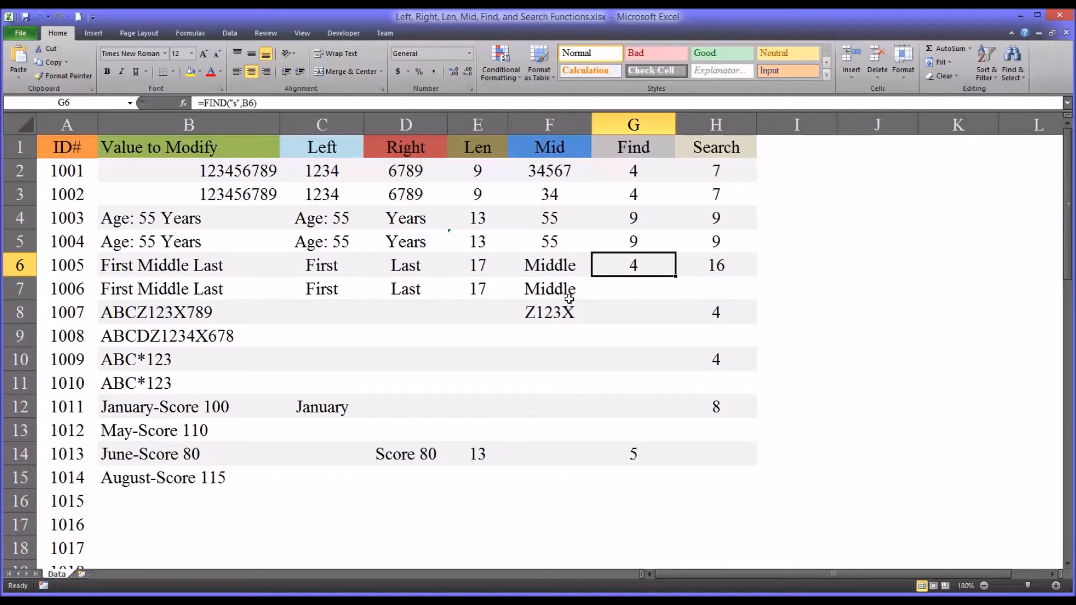
click(628, 293)
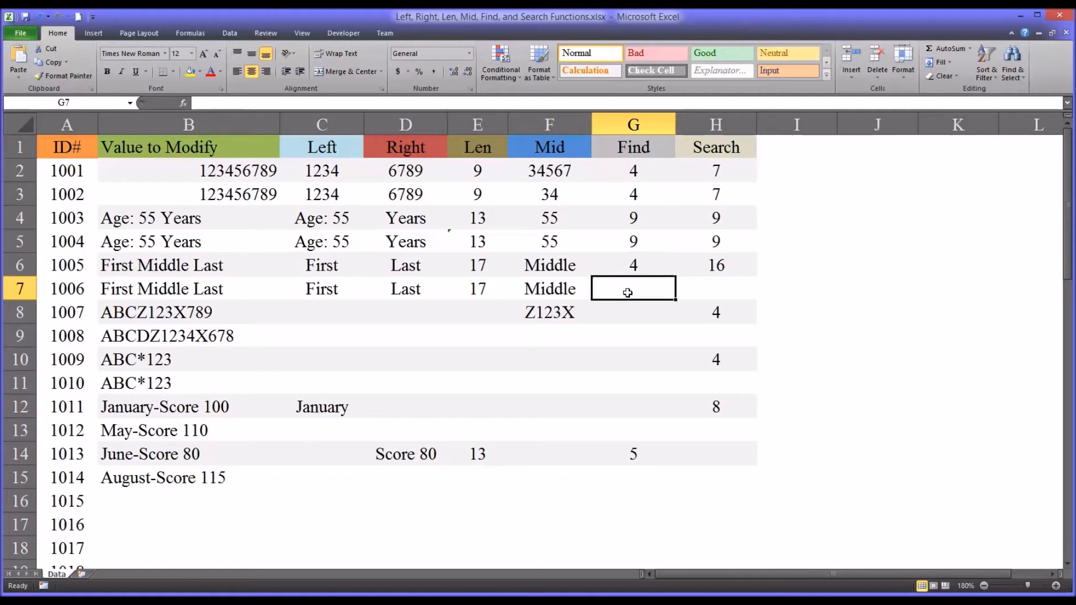
text(=)
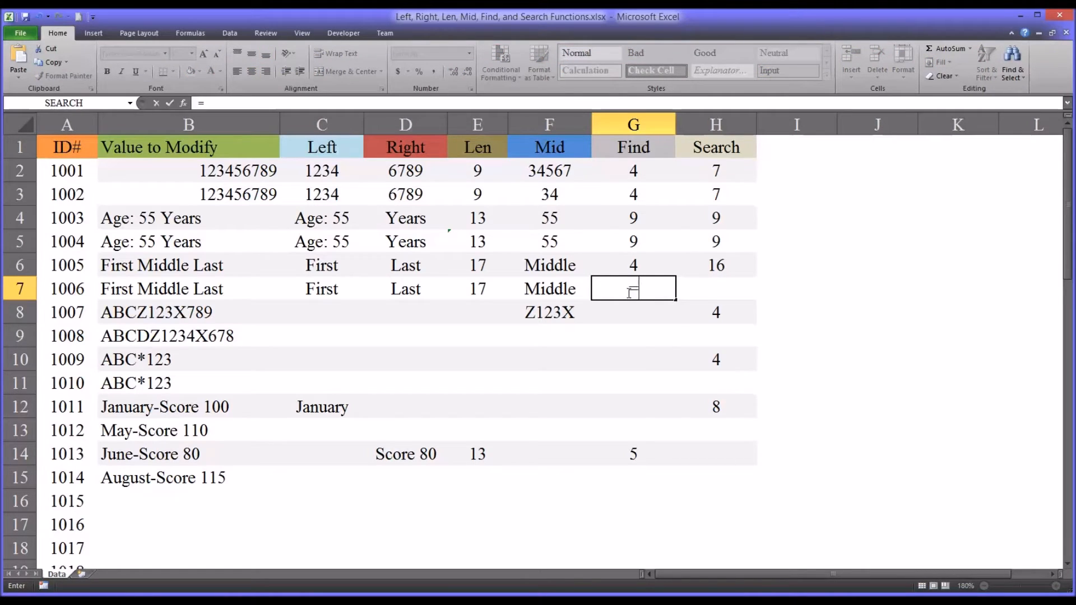
text(find("s")
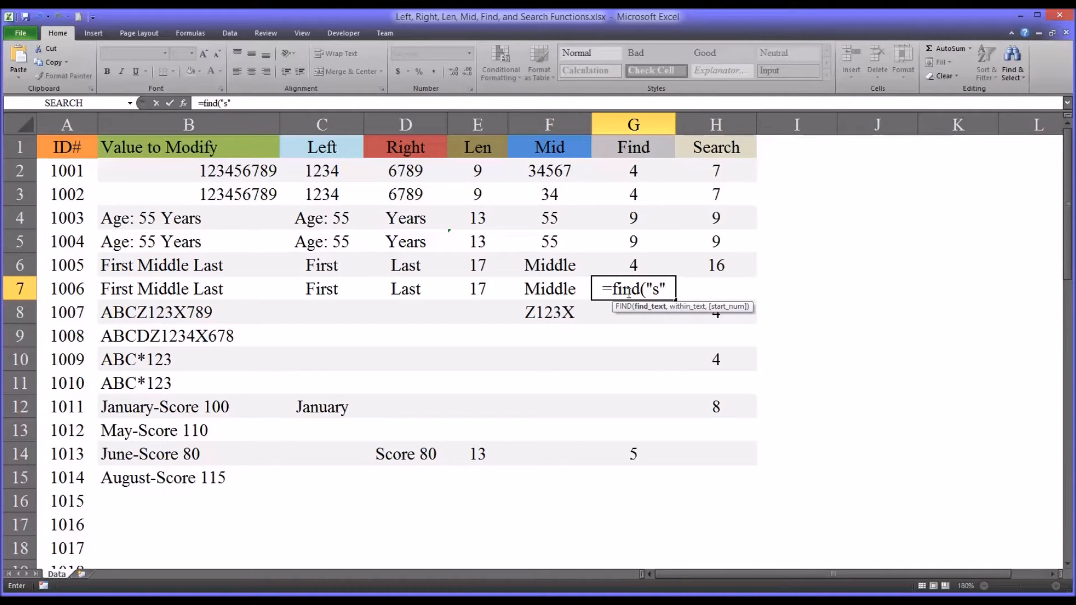
text(,)
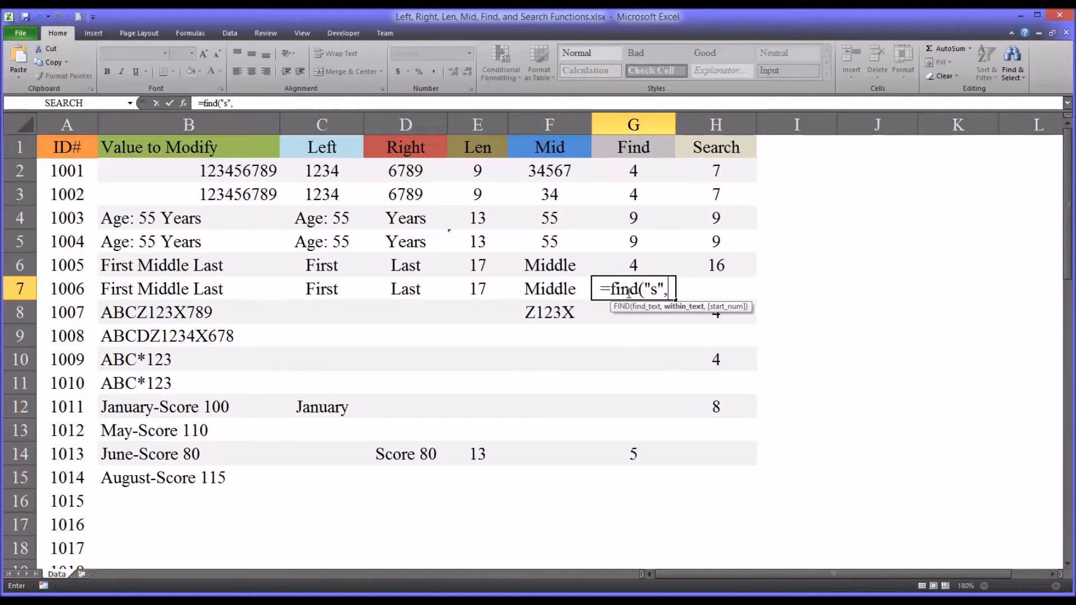
click(202, 290)
key(Return)
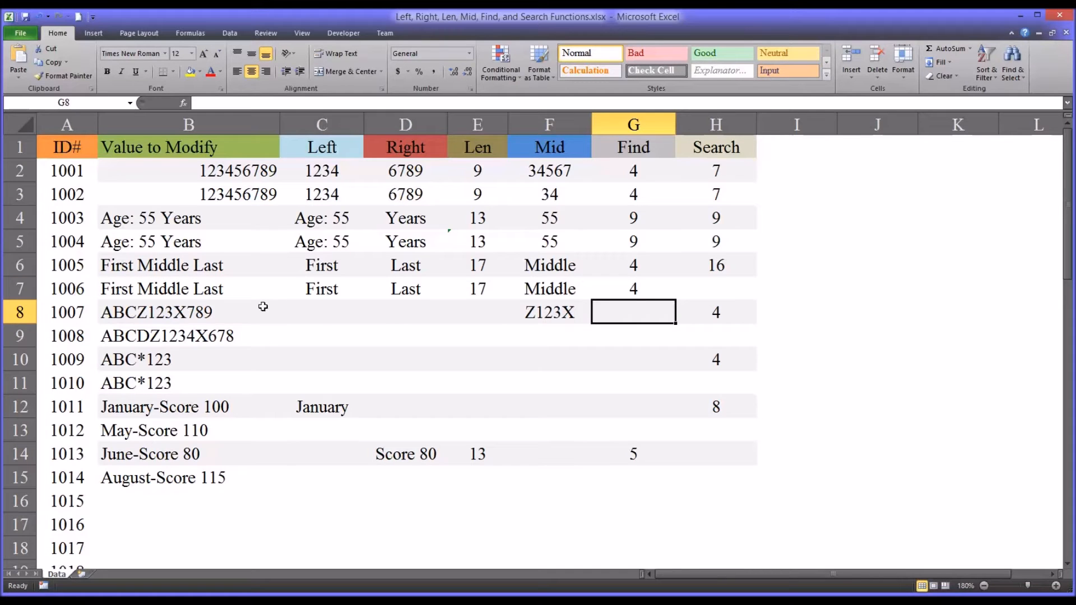
click(632, 289)
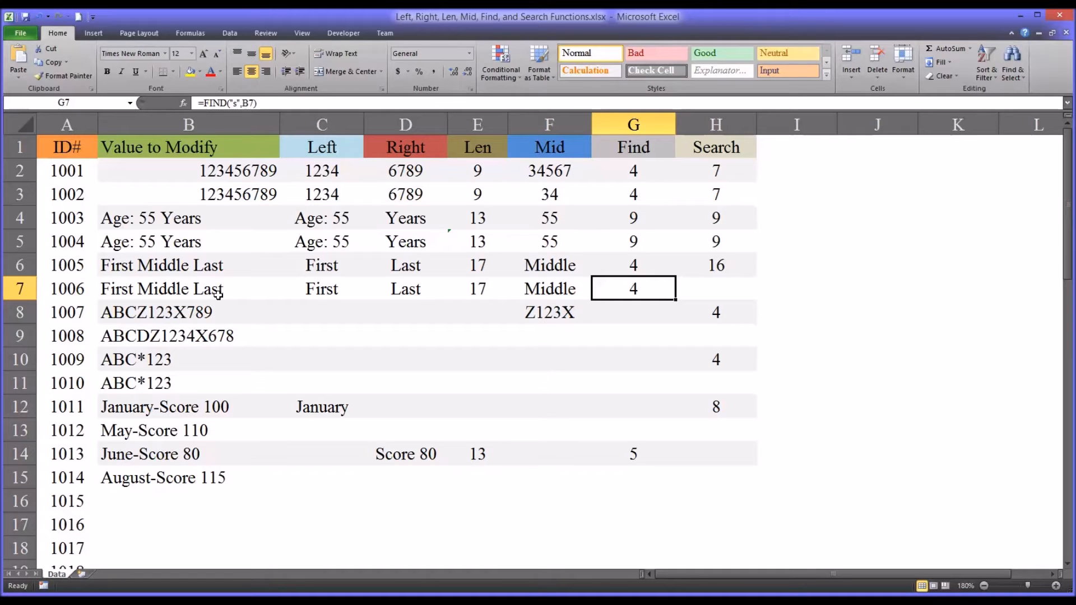
Enter a SEARCH formula in H7 that locates "s" in B7 starting at character 10, and review the formula.
click(714, 286)
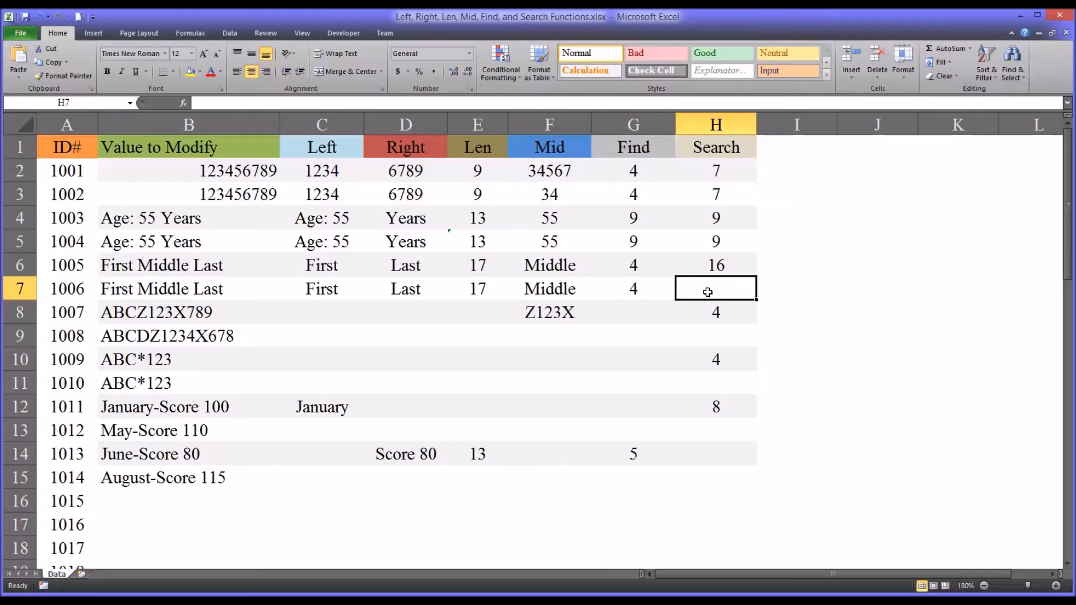
text(=sear)
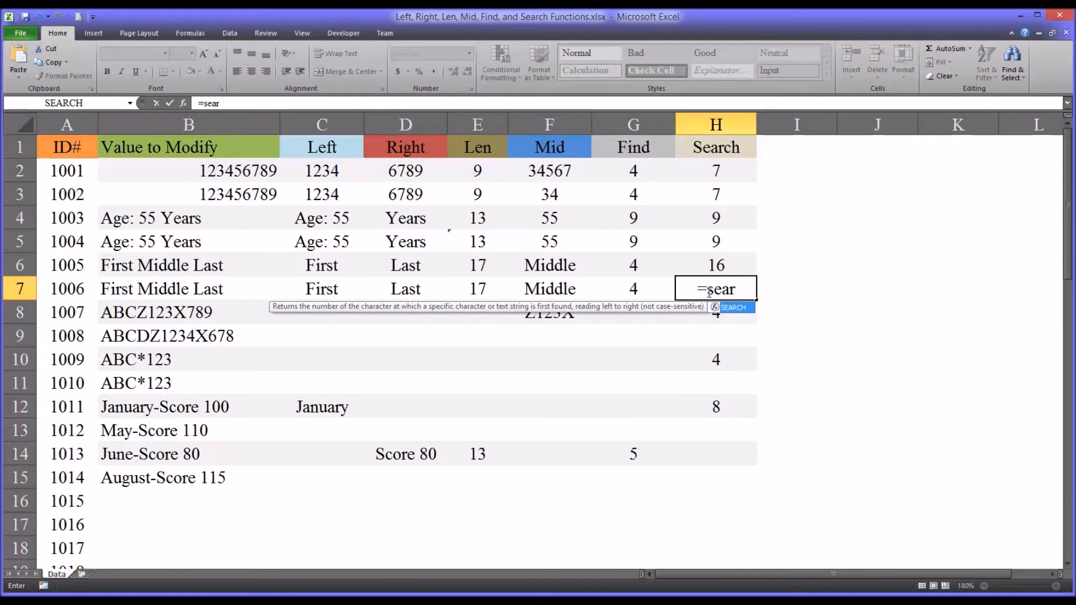
text(ch)
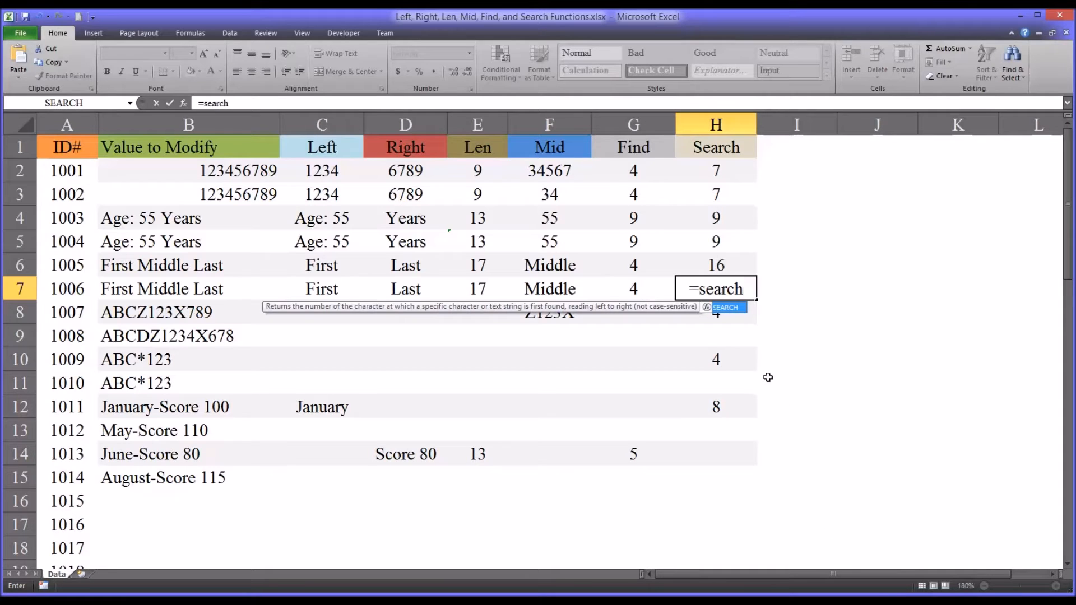
text(()
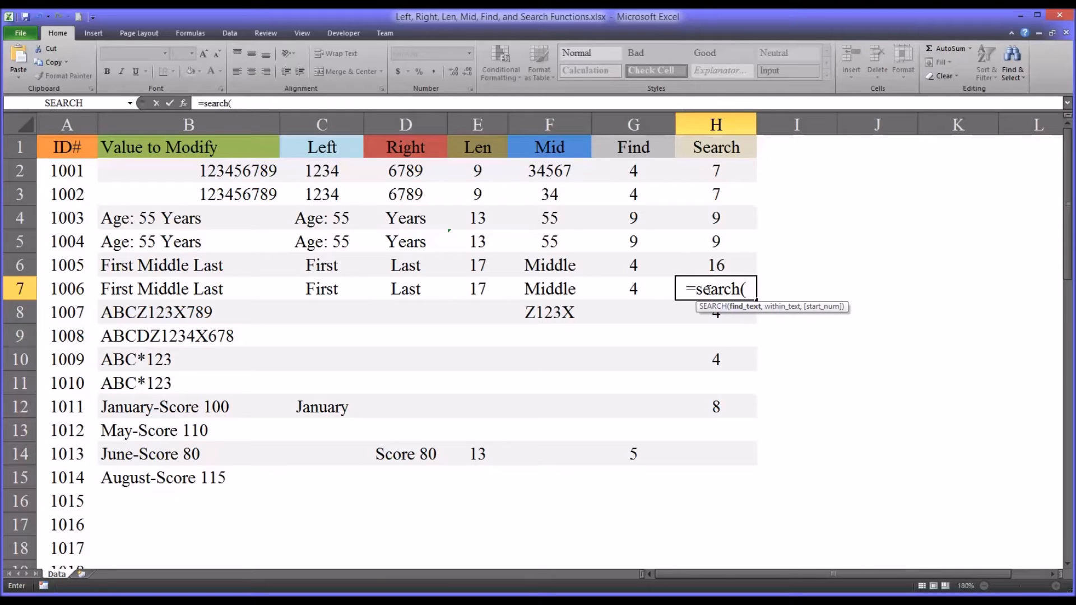
text("s")
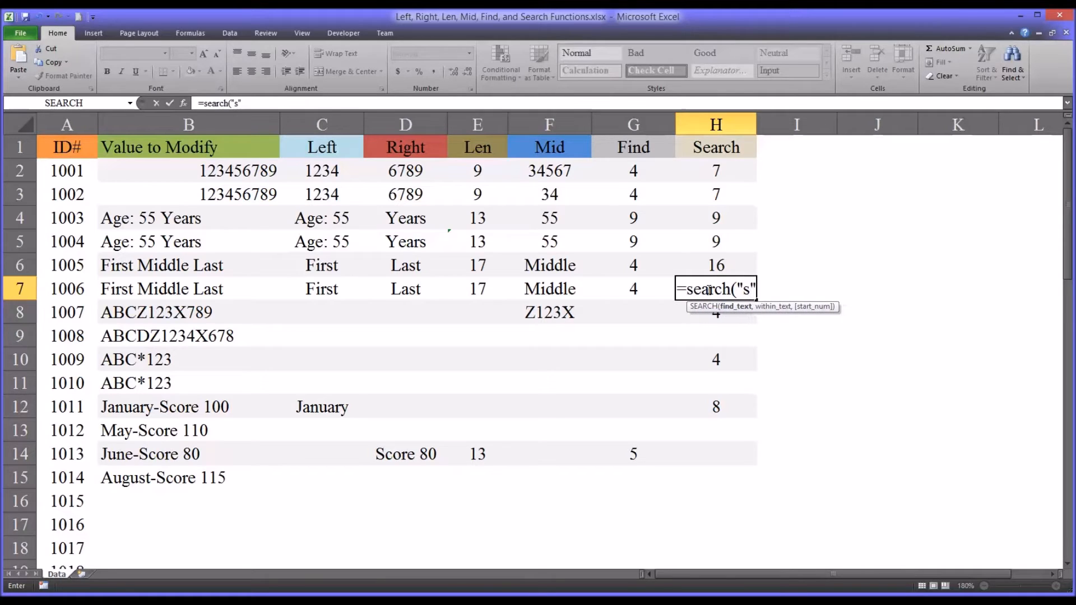
text(,)
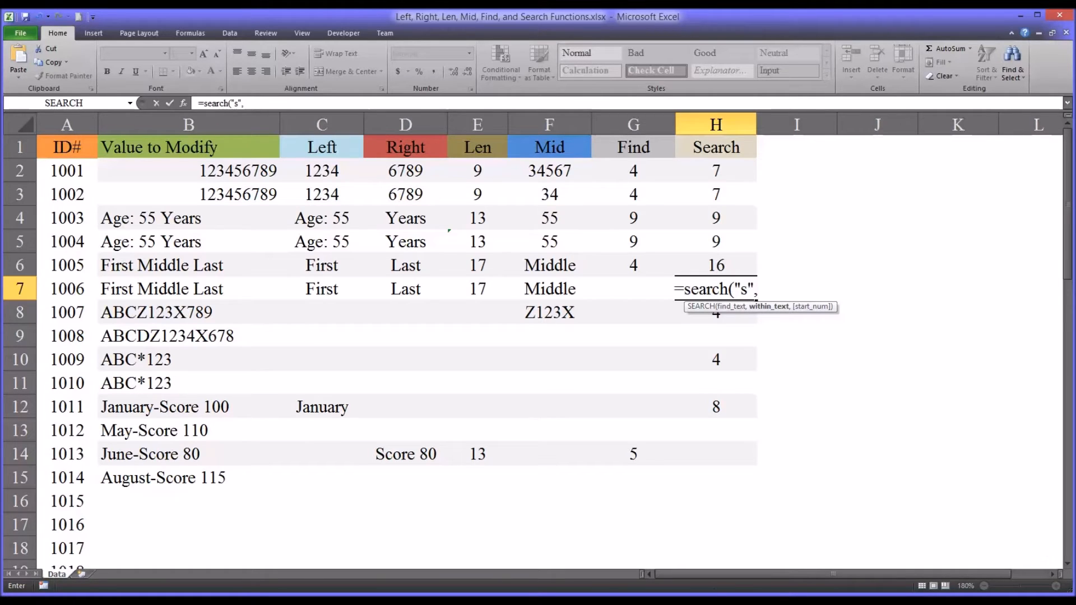
click(231, 290)
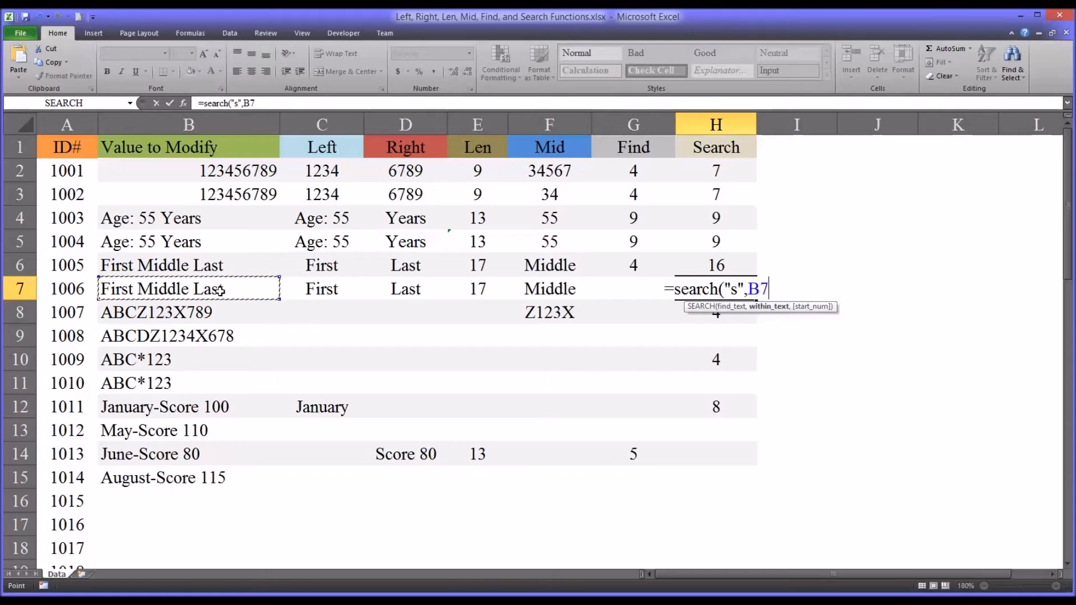
text(,)
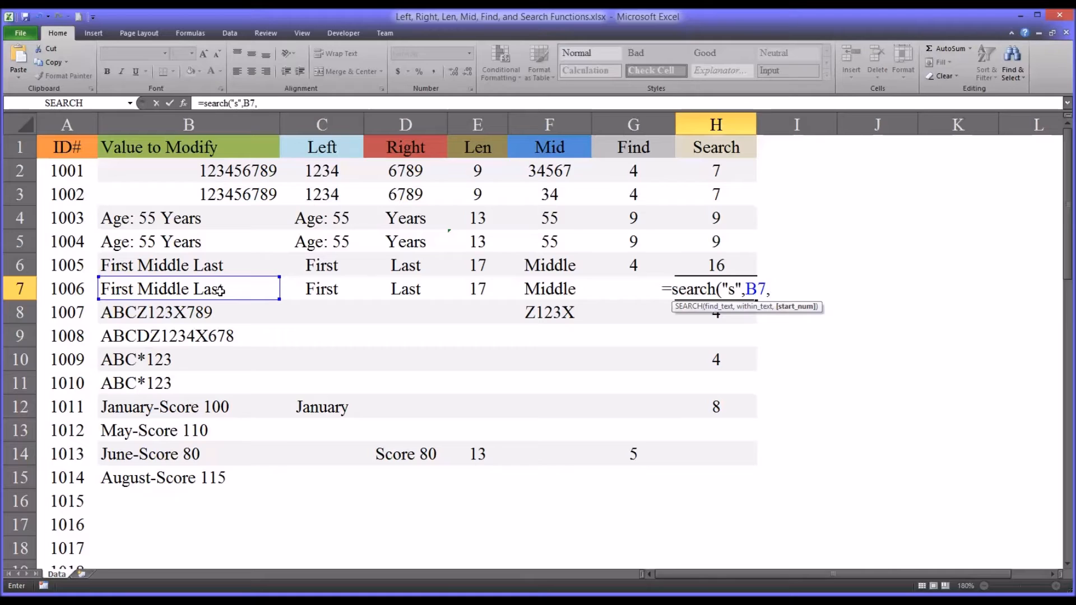
text(10)
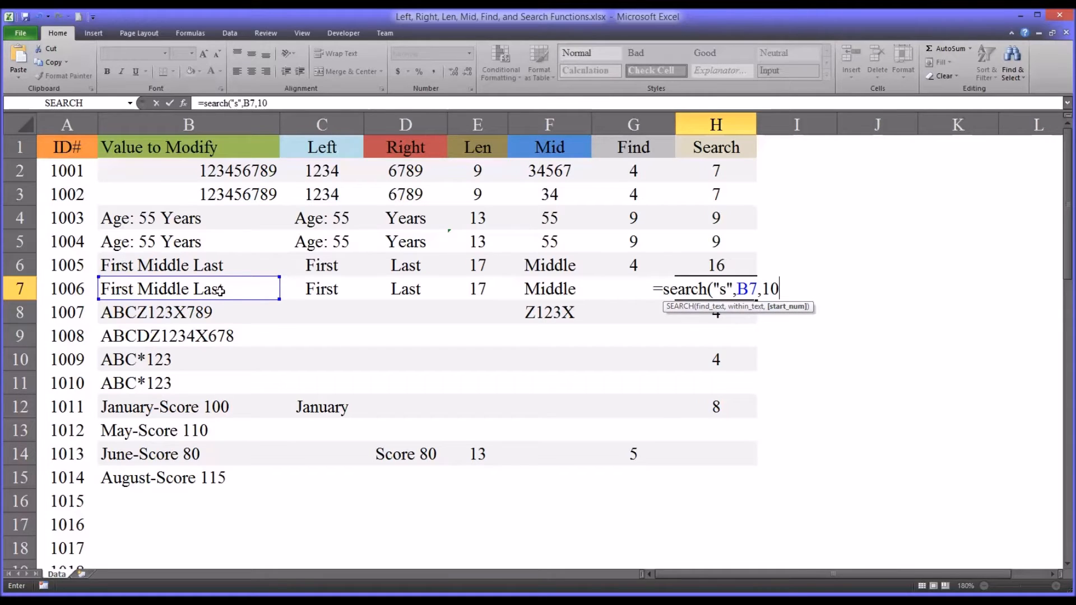
key(Return)
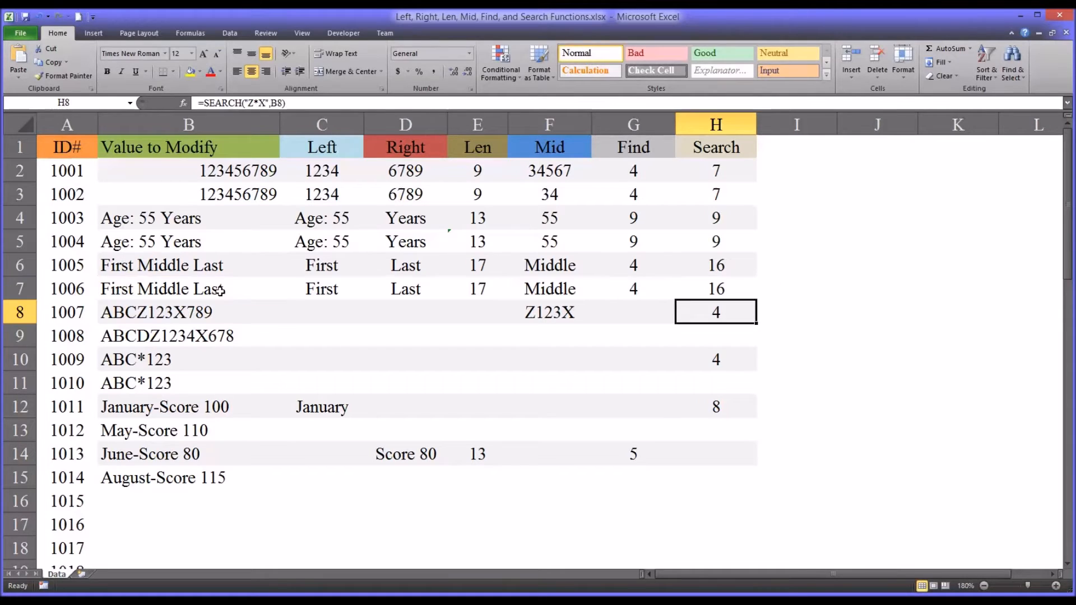
click(694, 287)
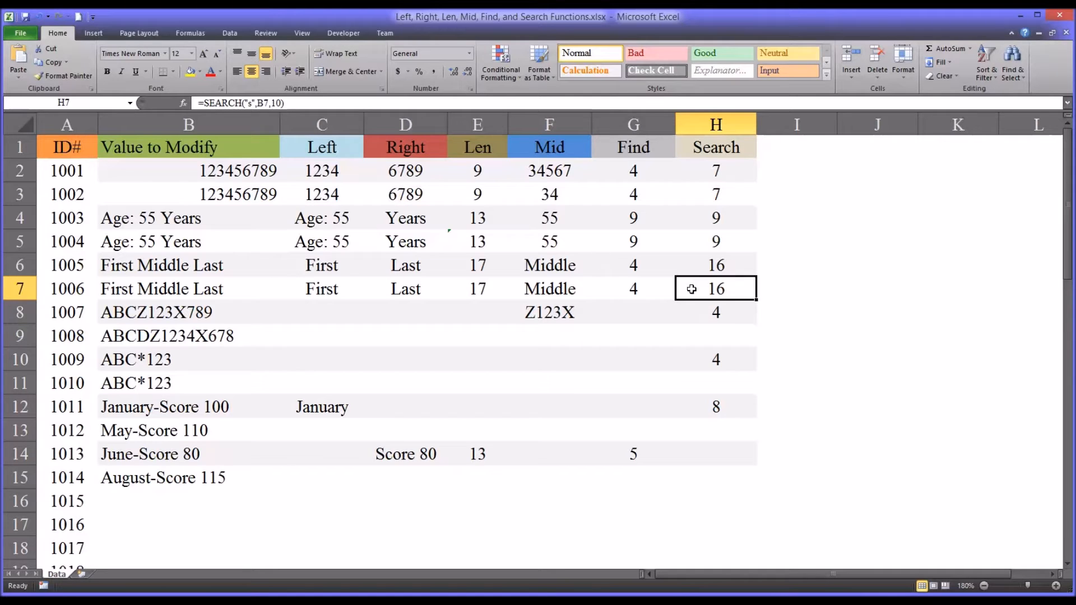
click(183, 290)
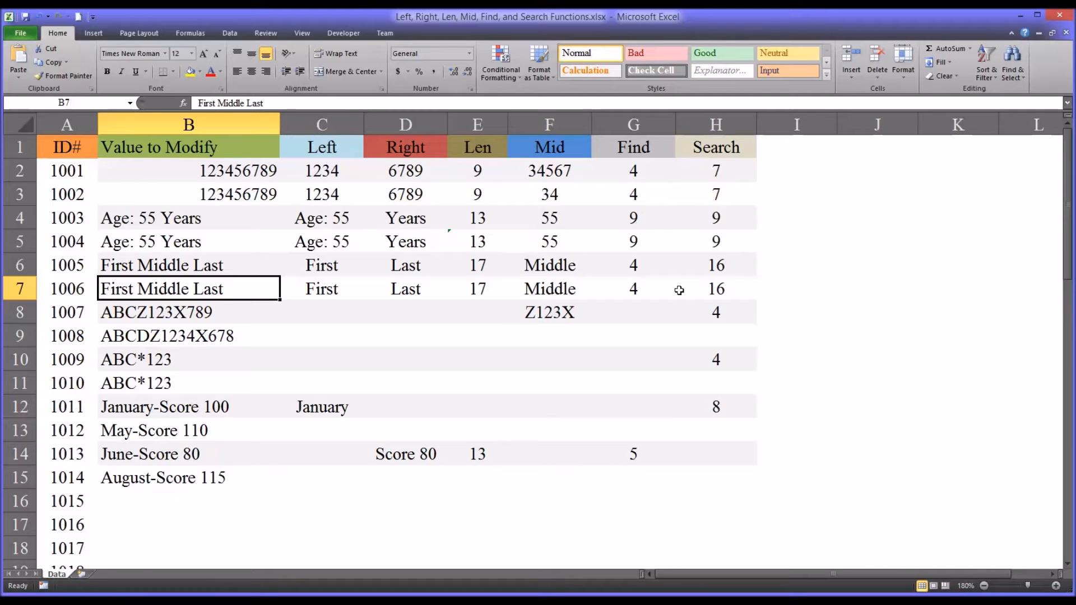
click(701, 291)
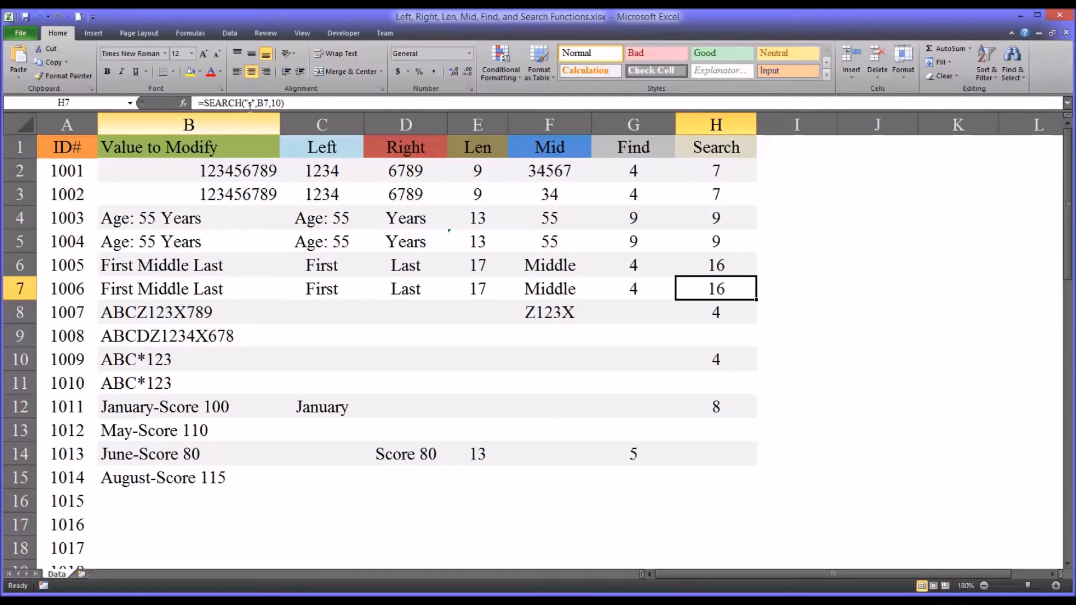
Try FIND in place of SEARCH in the H7 formula, and change the function back to SEARCH.
drag(243, 103, 206, 104)
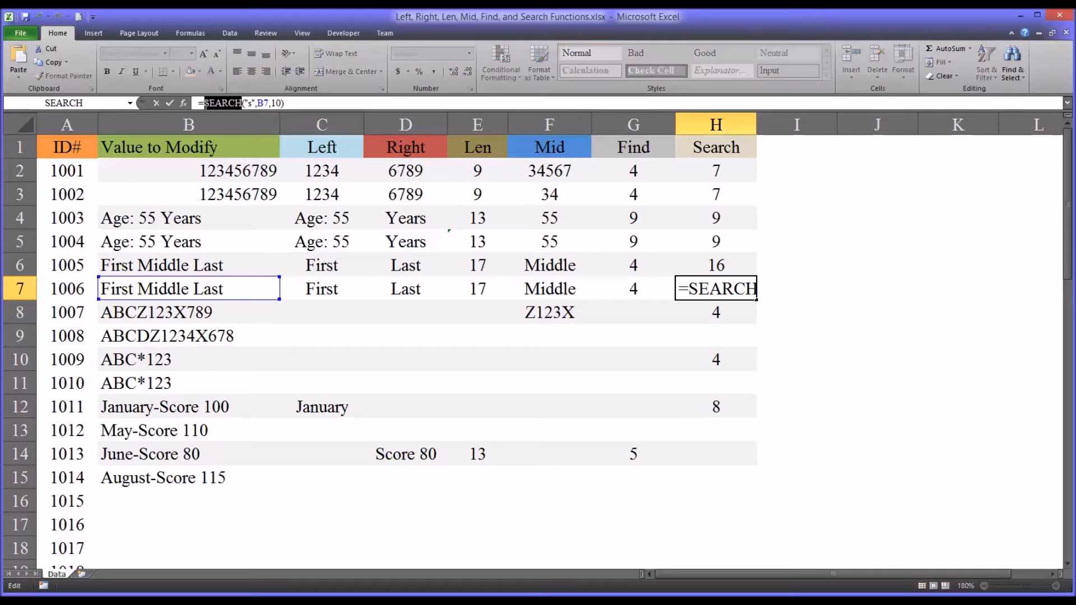
text(fin)
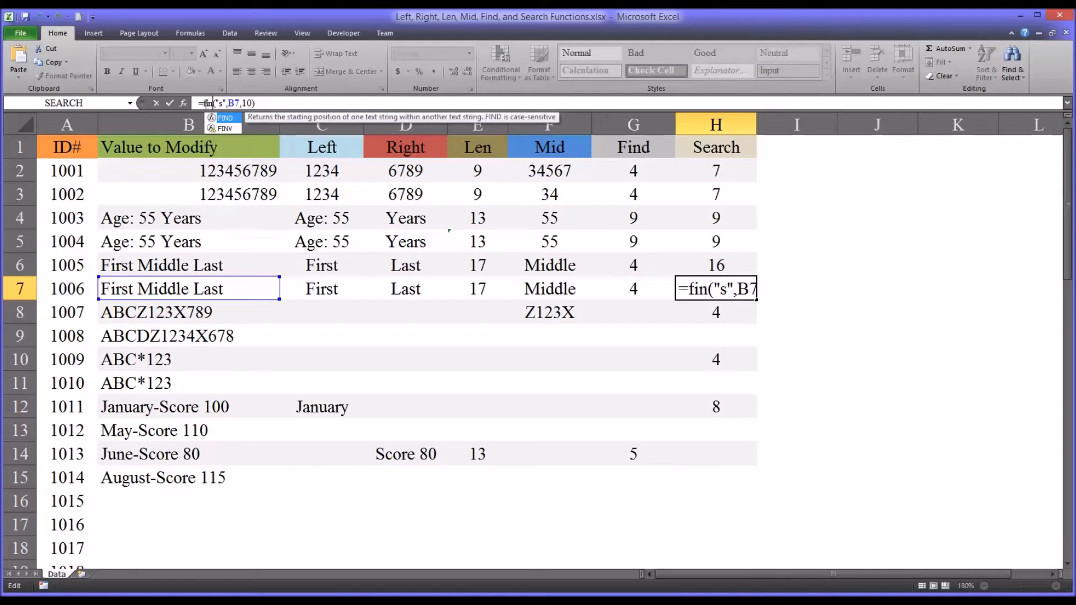
text(d)
key(Return)
key(Up)
drag(227, 104, 207, 104)
text(search)
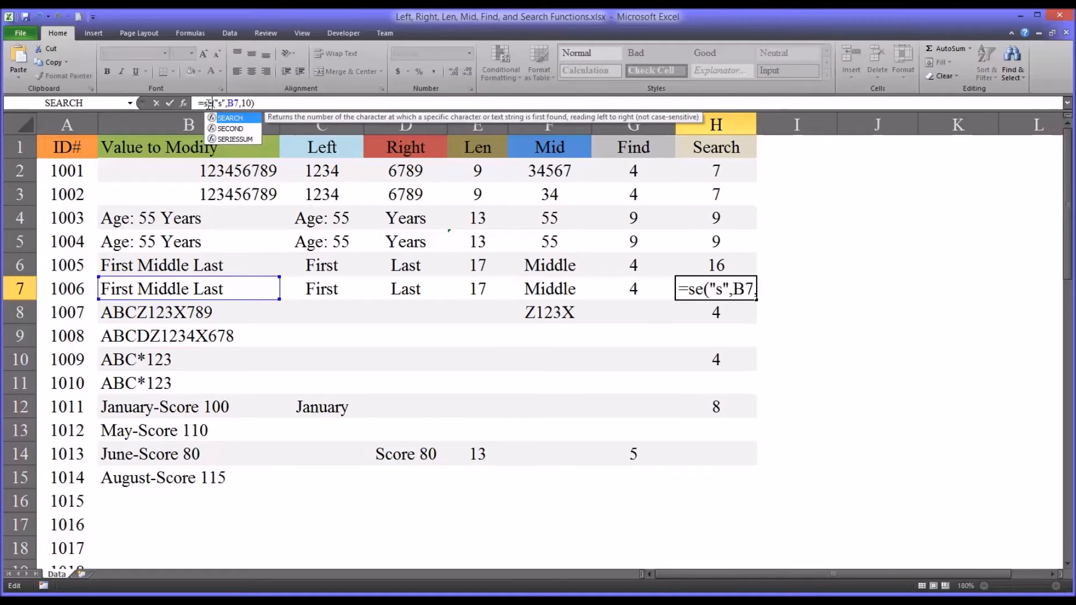
key(Return)
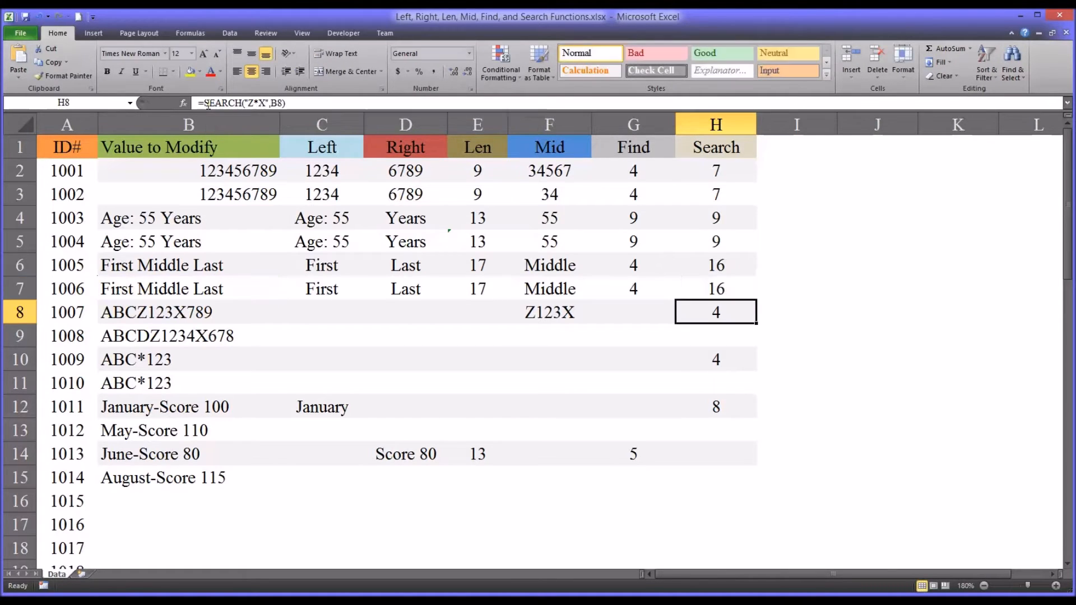
key(Up)
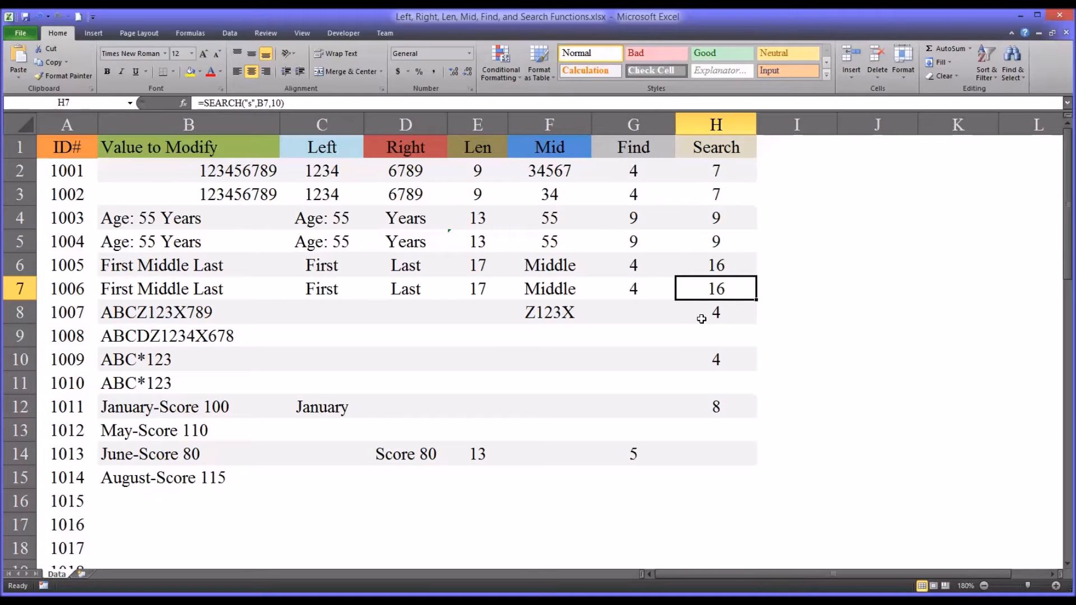
Enter a SEARCH formula in H9 that locates the wildcard pattern "Z*X" in B9, following the example in H8.
click(700, 319)
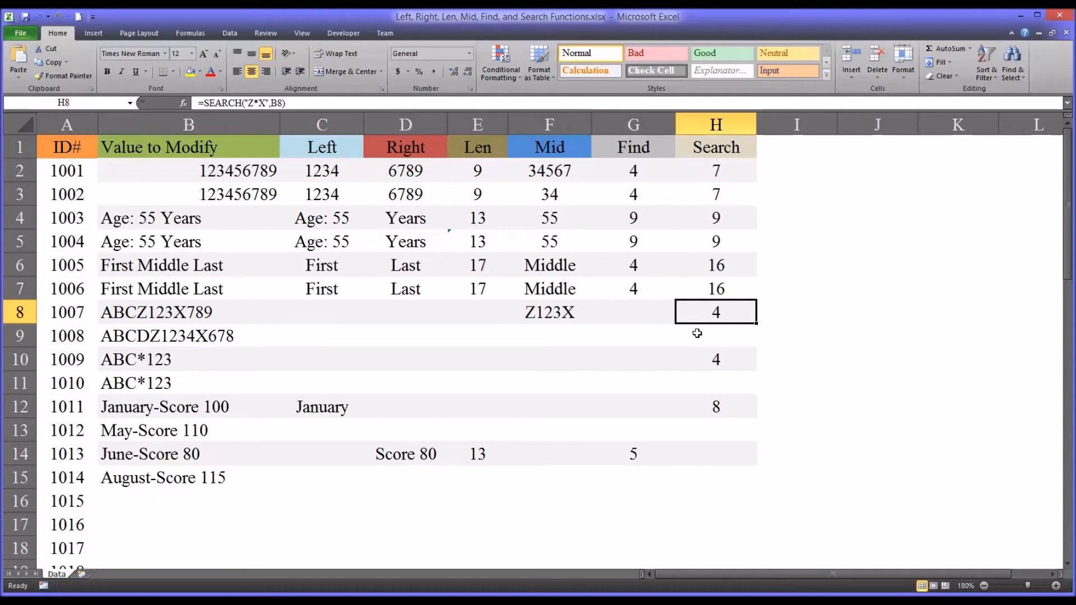
click(184, 315)
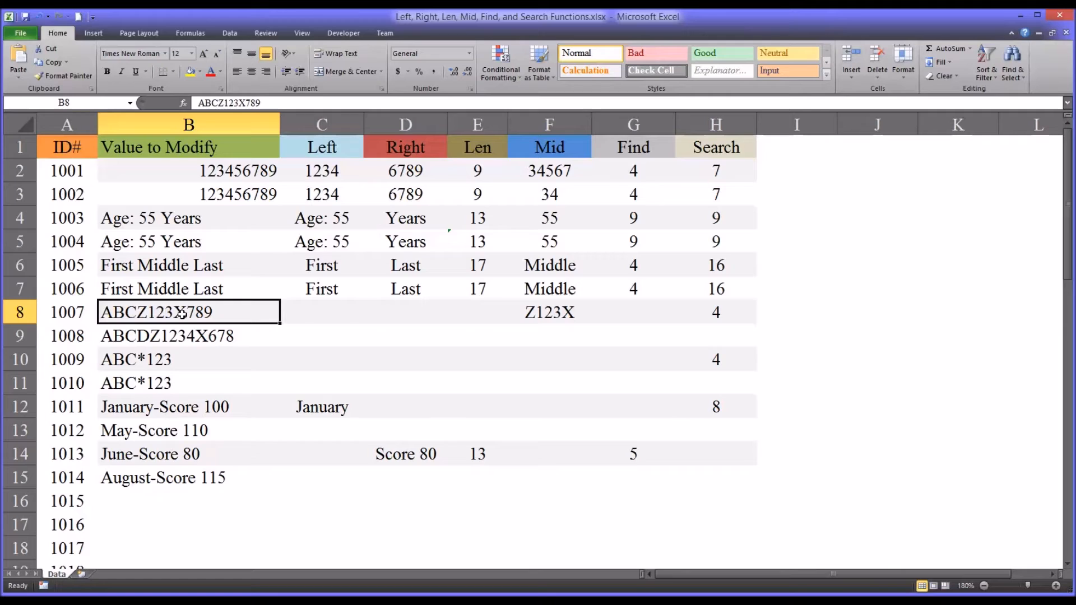
click(701, 318)
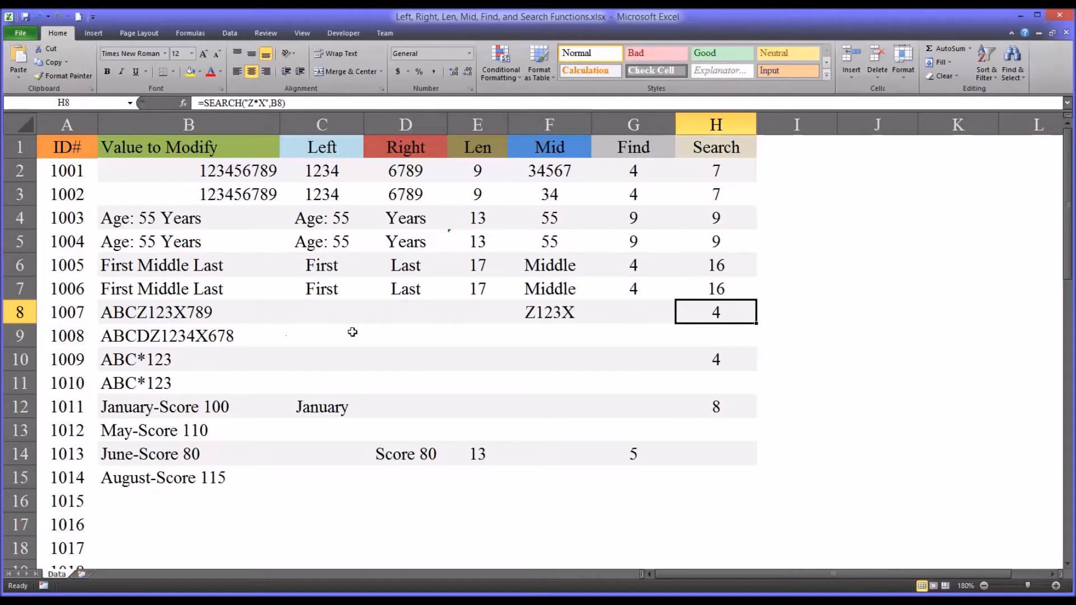
click(708, 337)
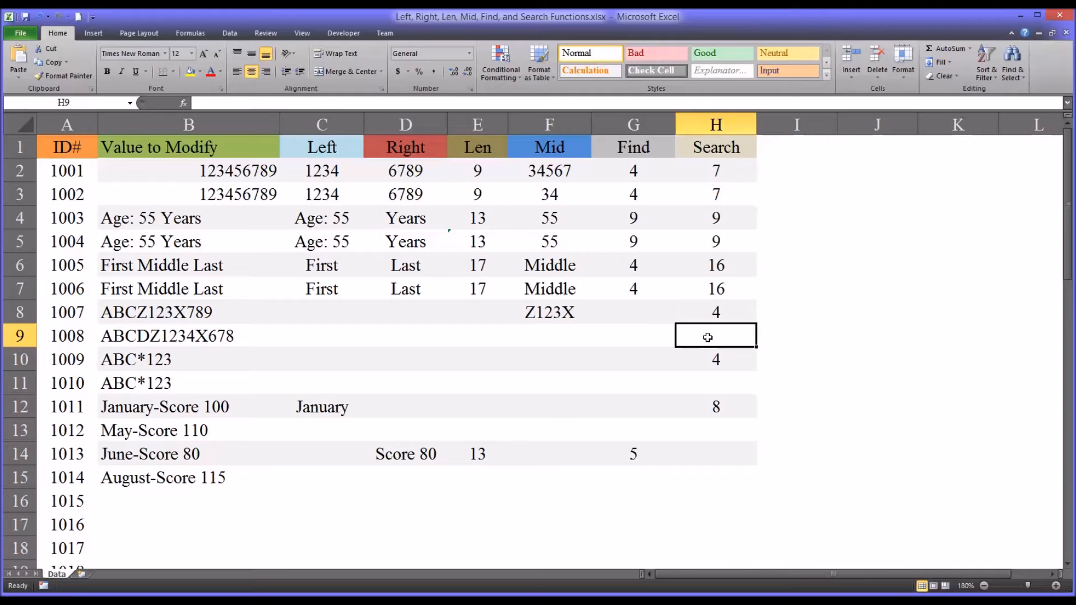
text(=sear)
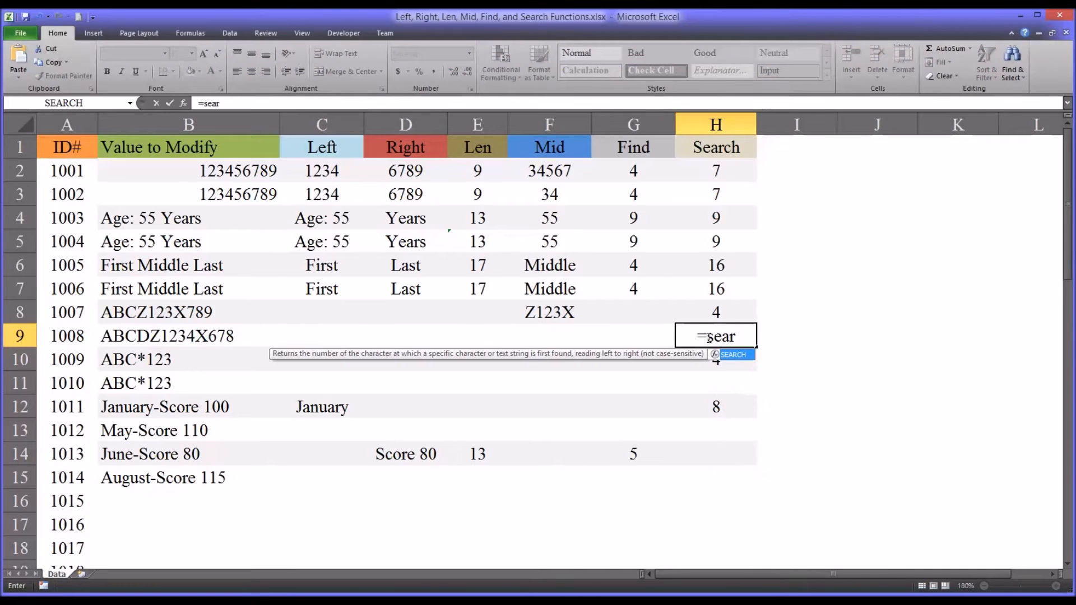
text(ch()
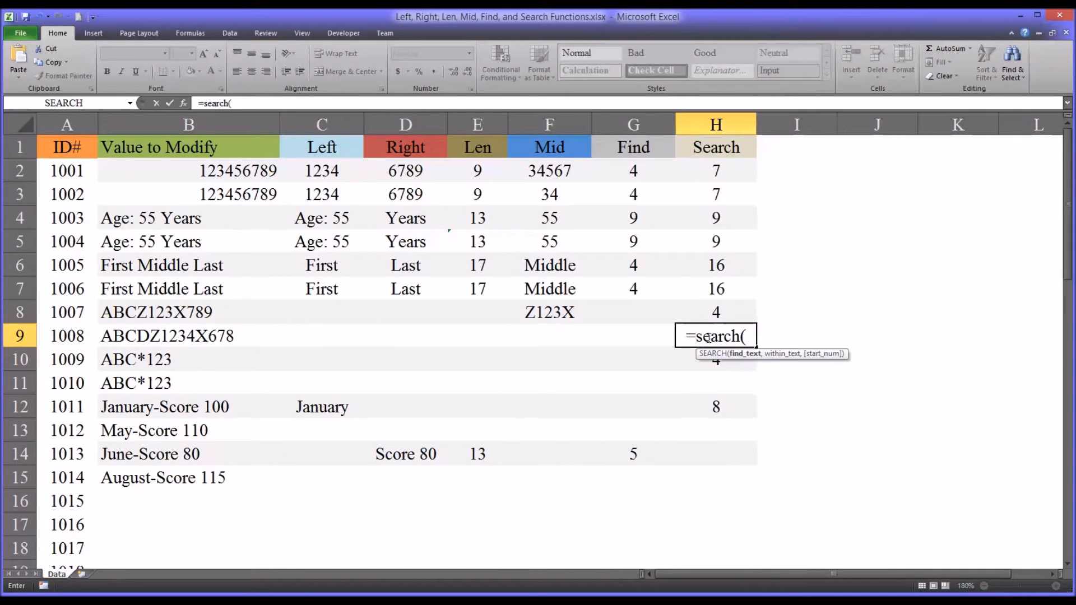
text("Z)
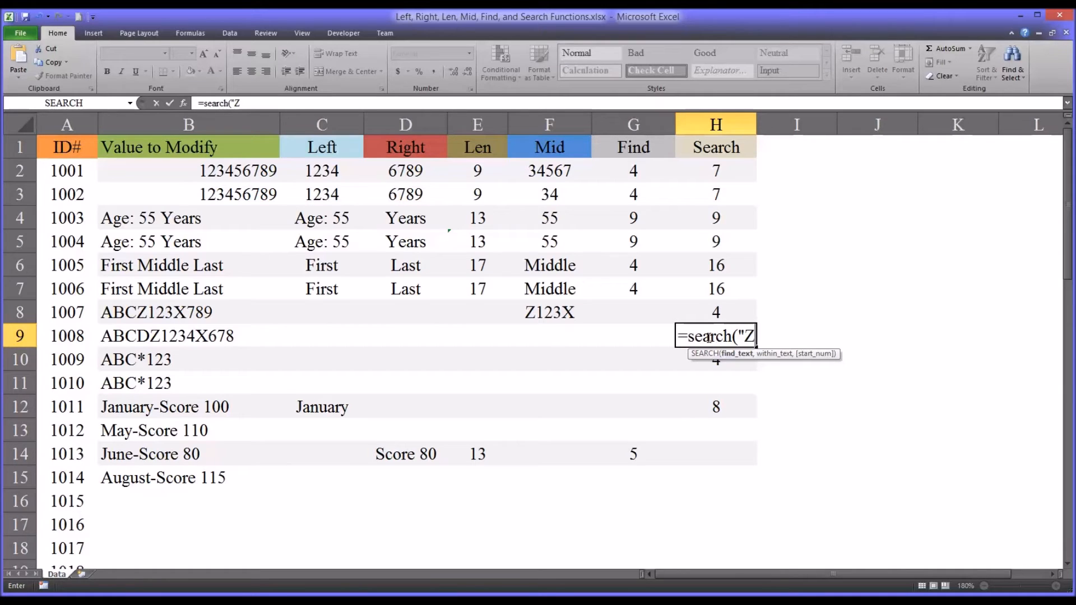
text(*)
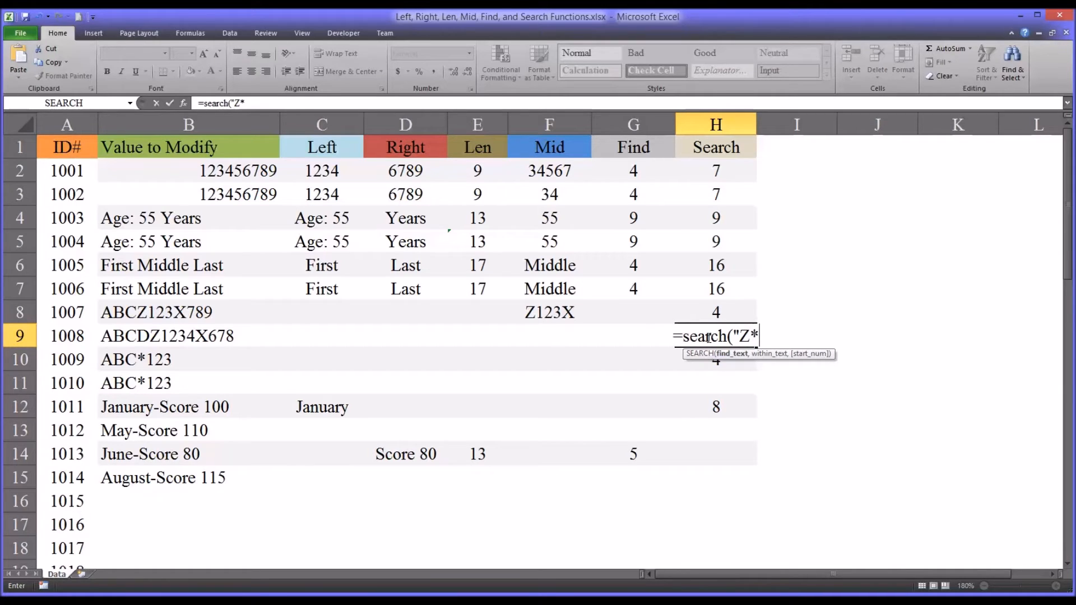
text(X)
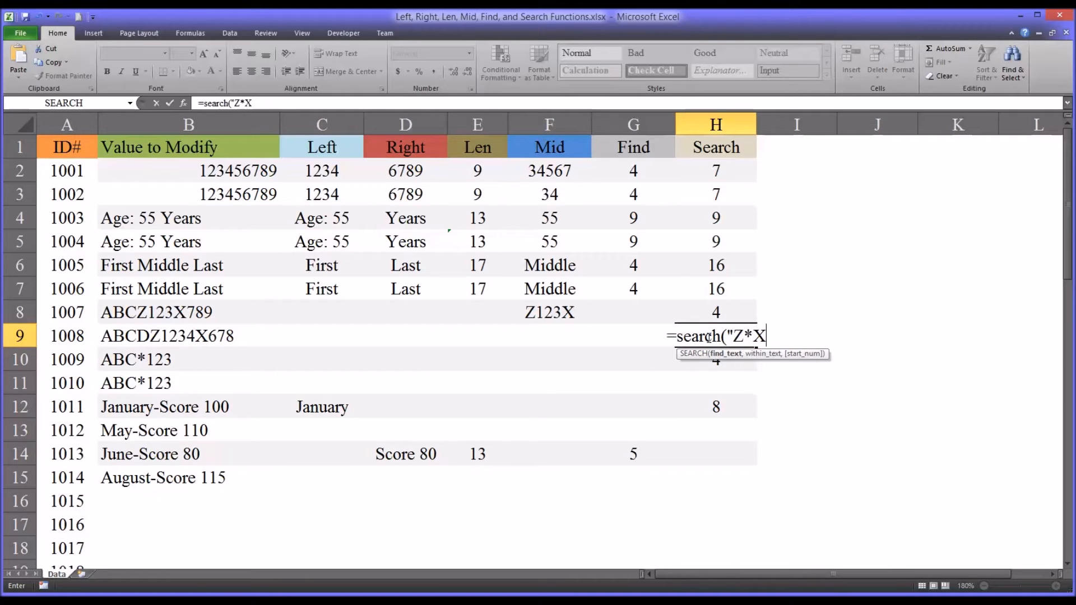
text(",)
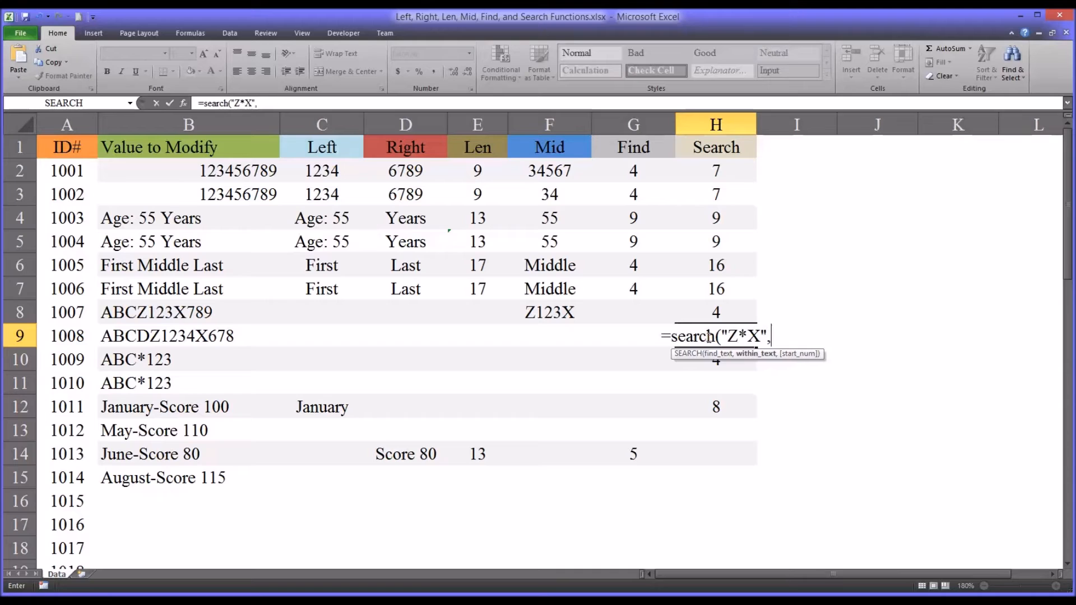
click(180, 337)
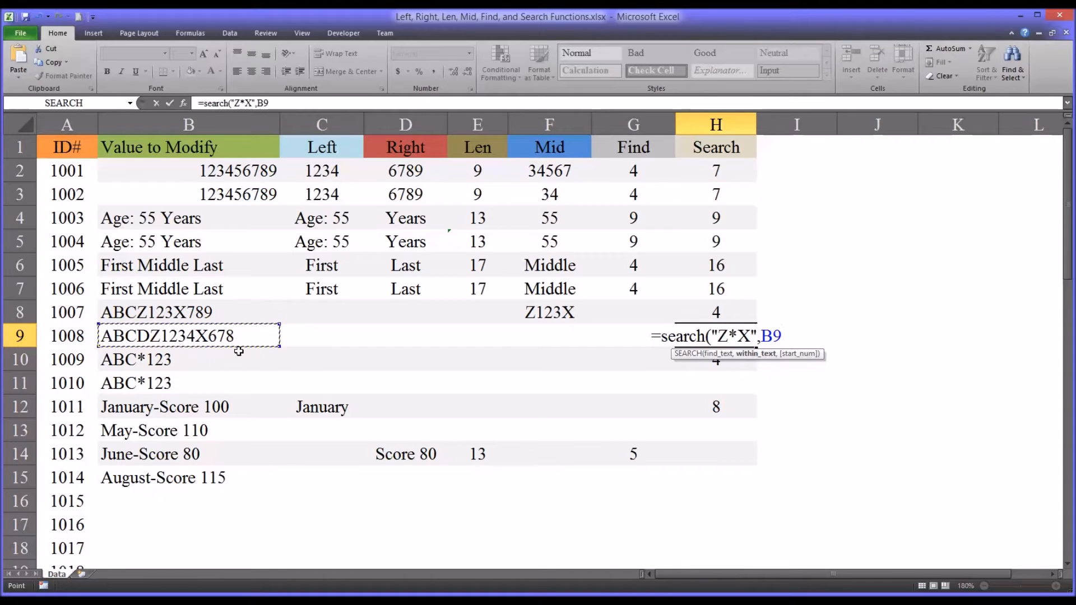
key(Return)
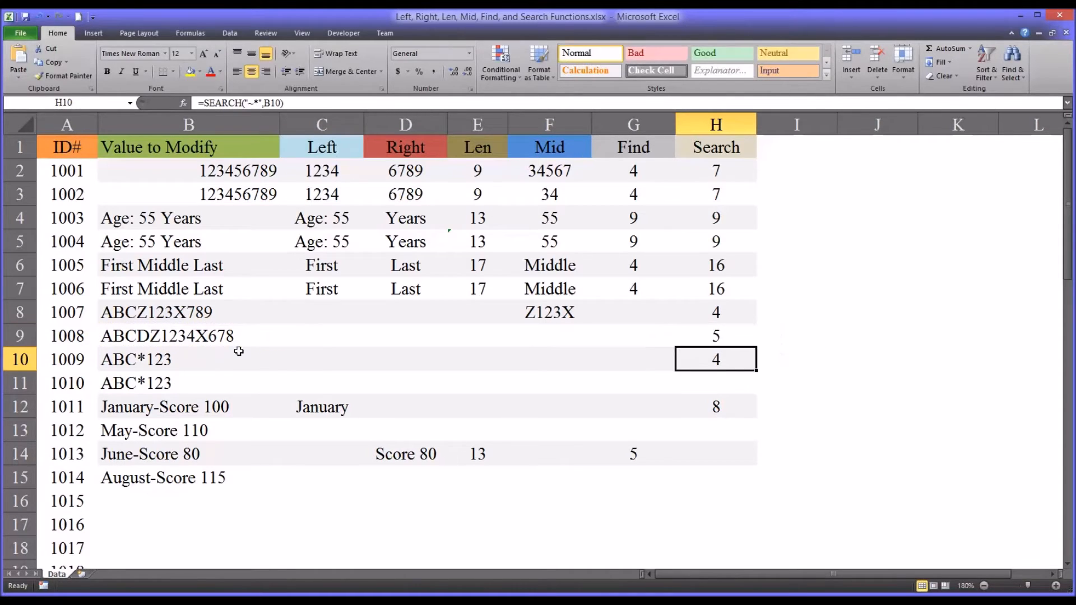
Review the wildcard SEARCH formula in H9 and the example MID formula in F8 against the values in B8 and B9.
click(703, 335)
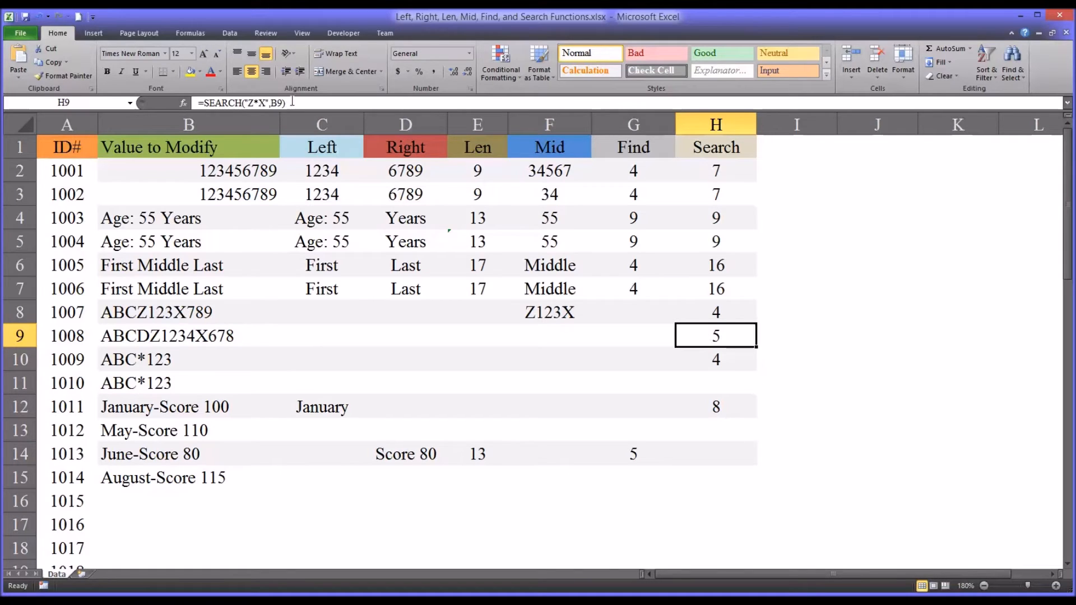
double_click(707, 334)
click(723, 331)
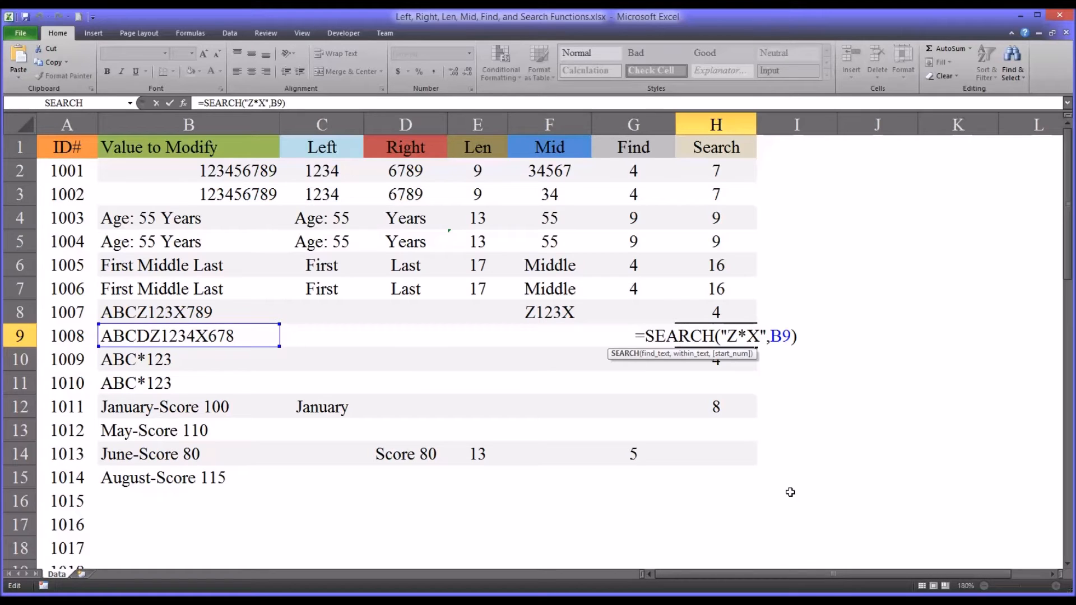
key(Return)
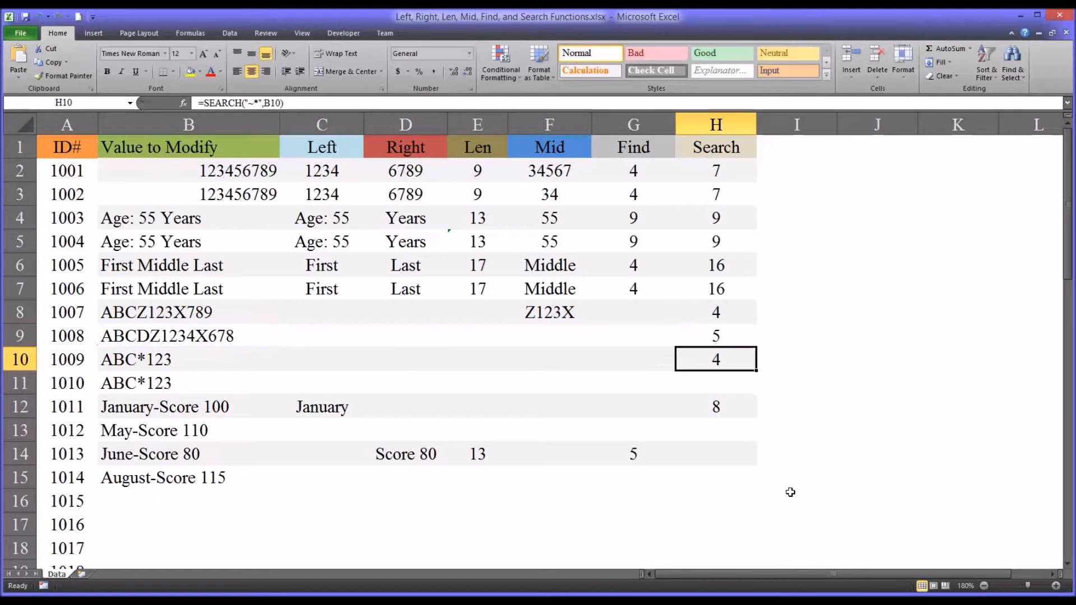
click(532, 328)
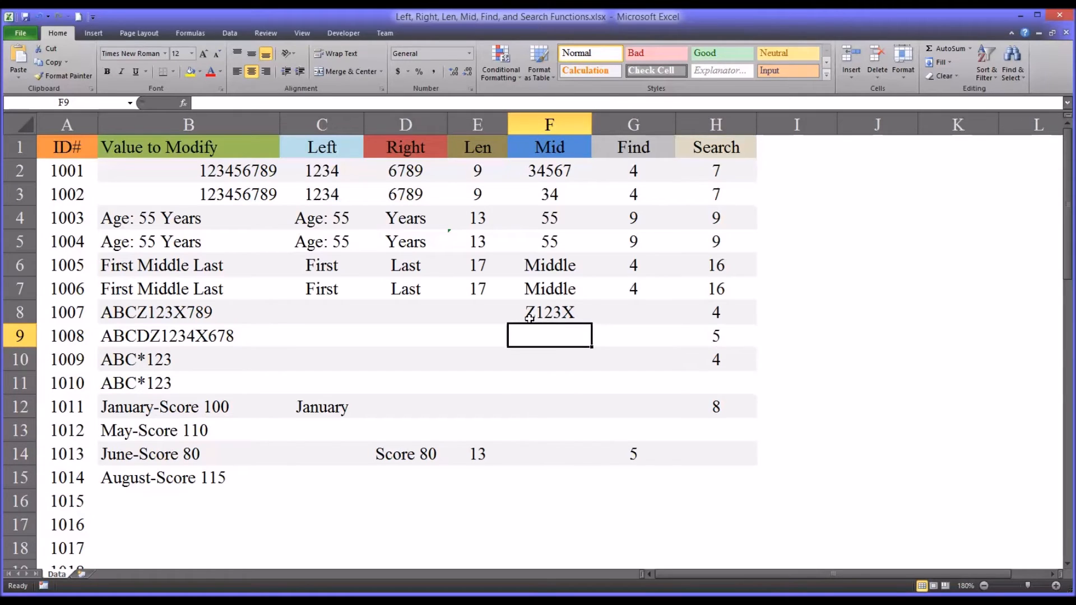
click(533, 319)
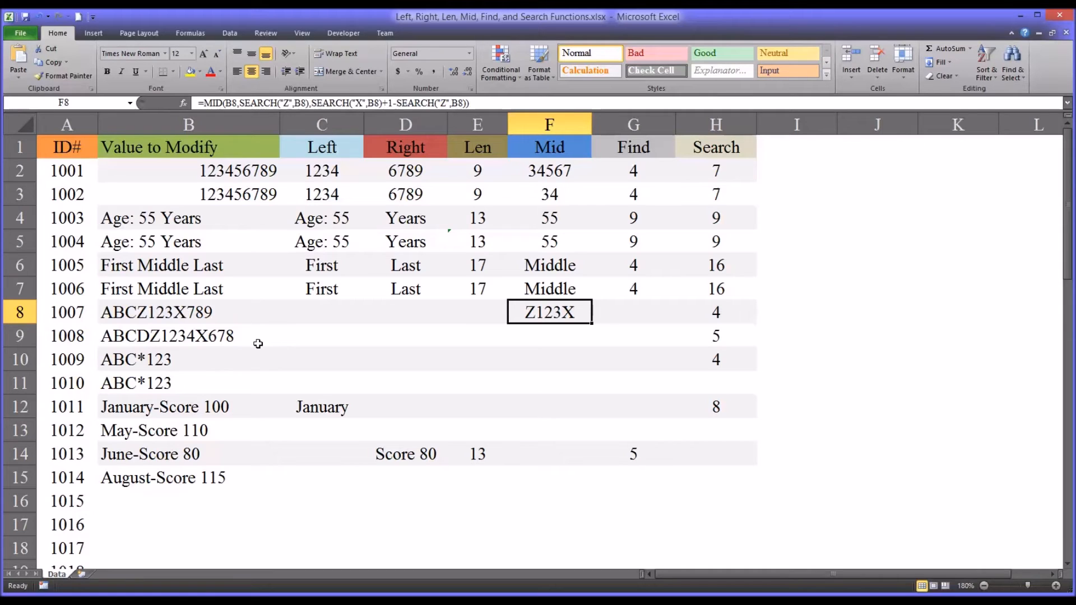
click(168, 340)
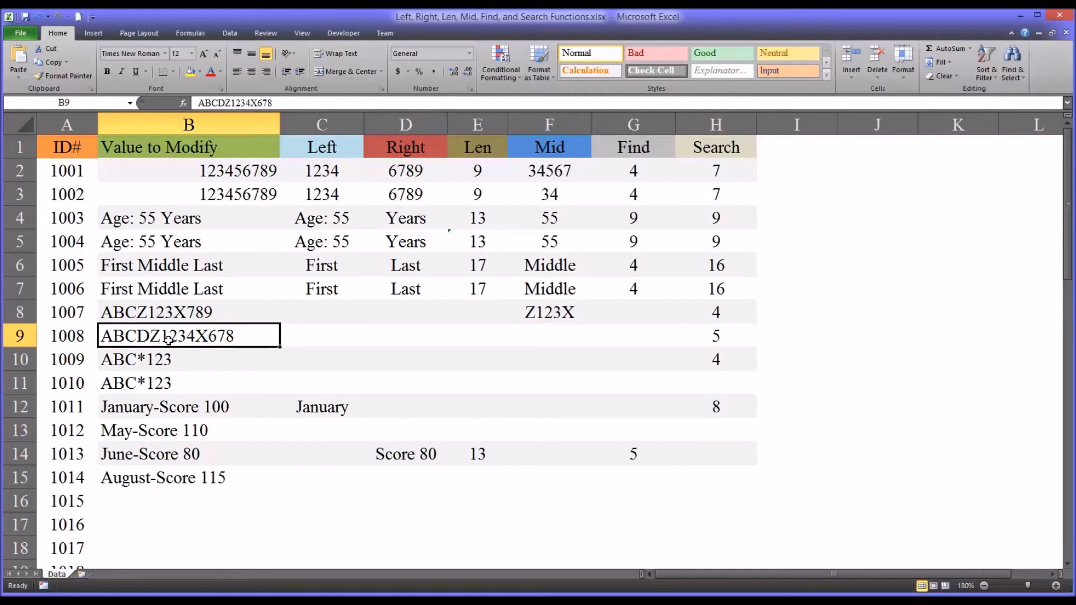
click(140, 317)
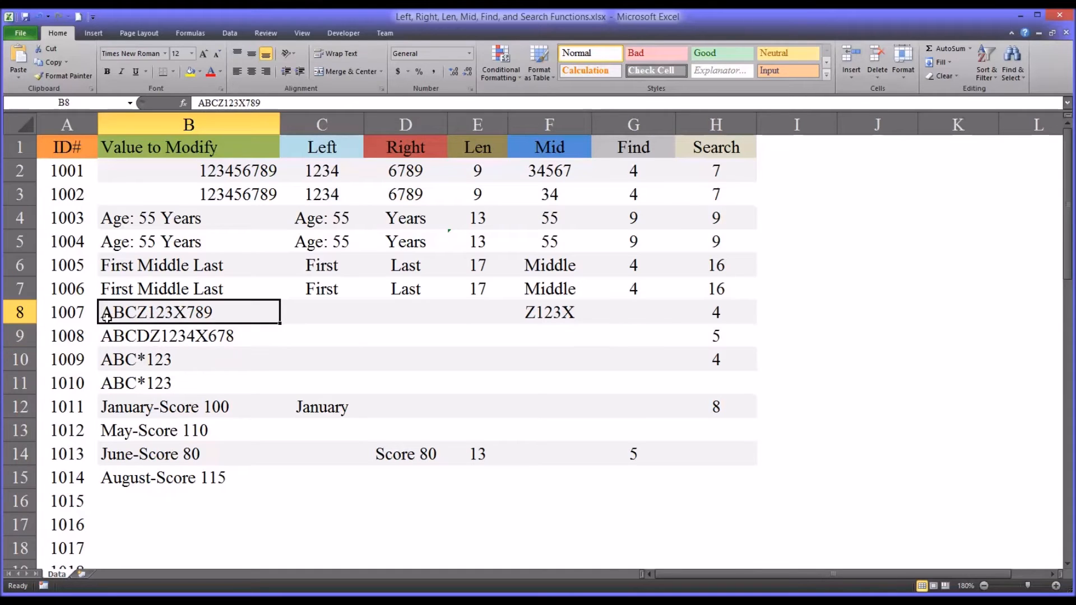
click(147, 339)
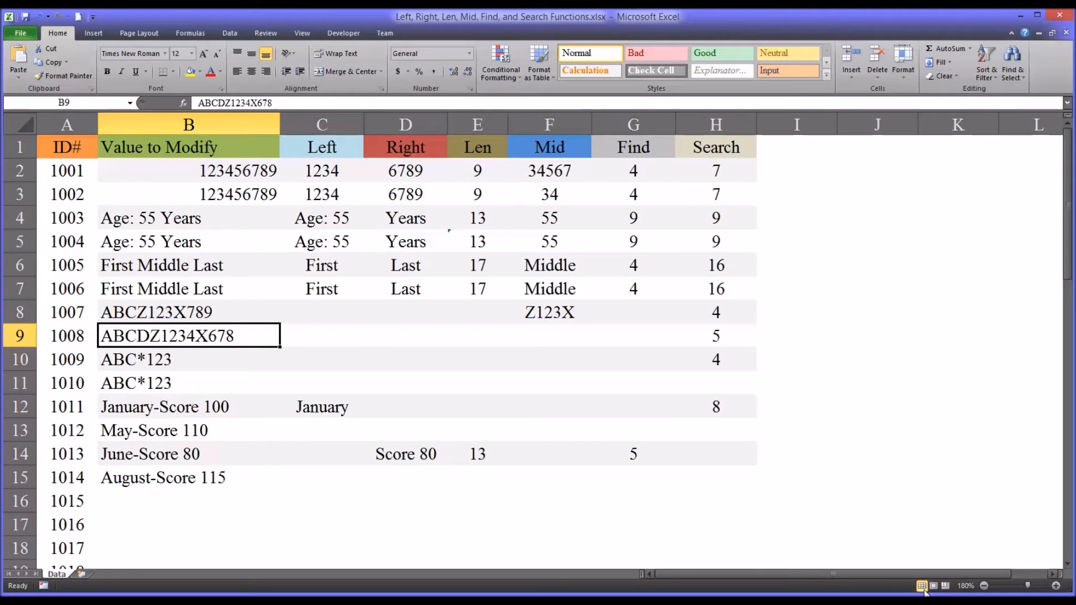
Begin a MID formula in F9 on the text in B9, with SEARCH("Z",B9) as the starting position.
click(533, 342)
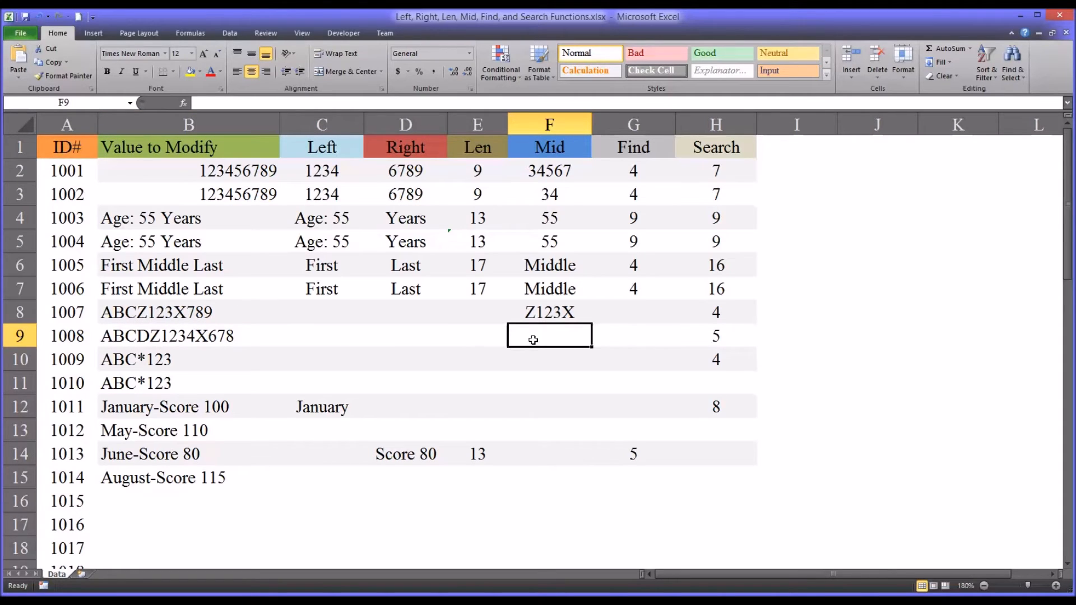
text(=mid)
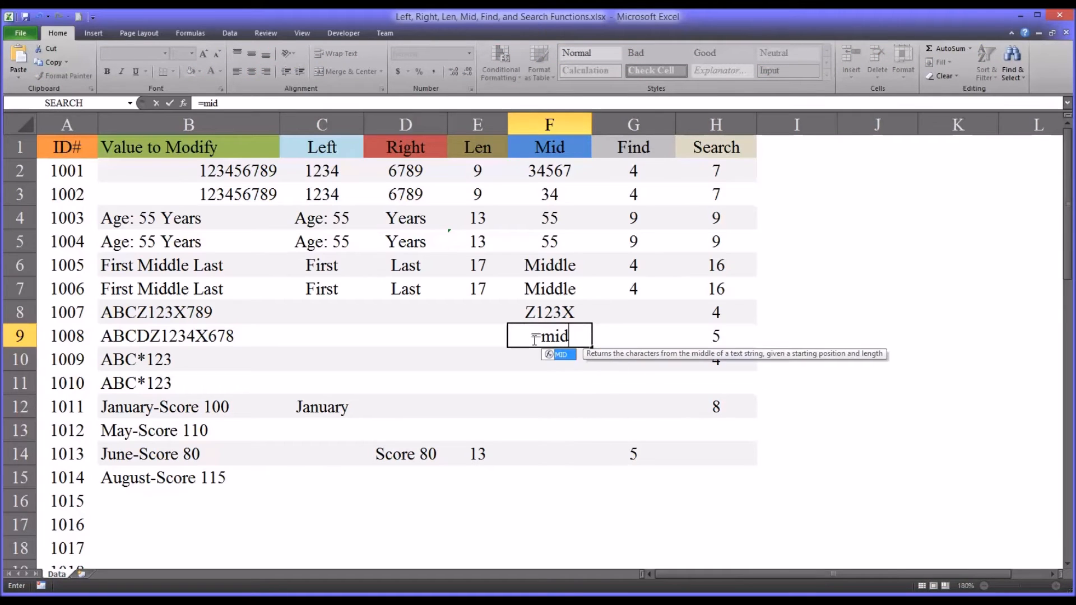
text(()
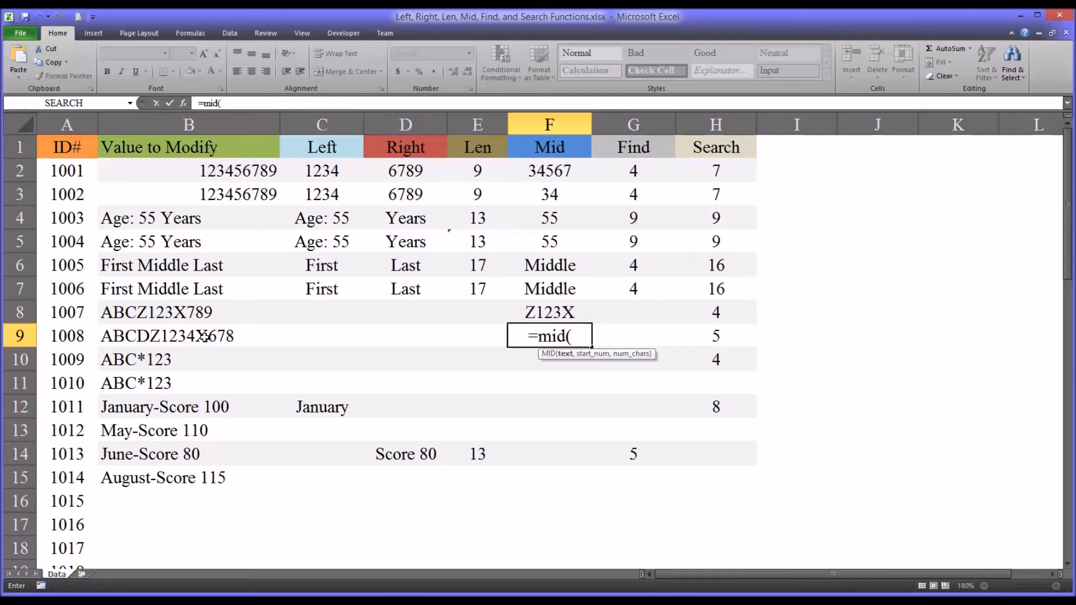
click(226, 341)
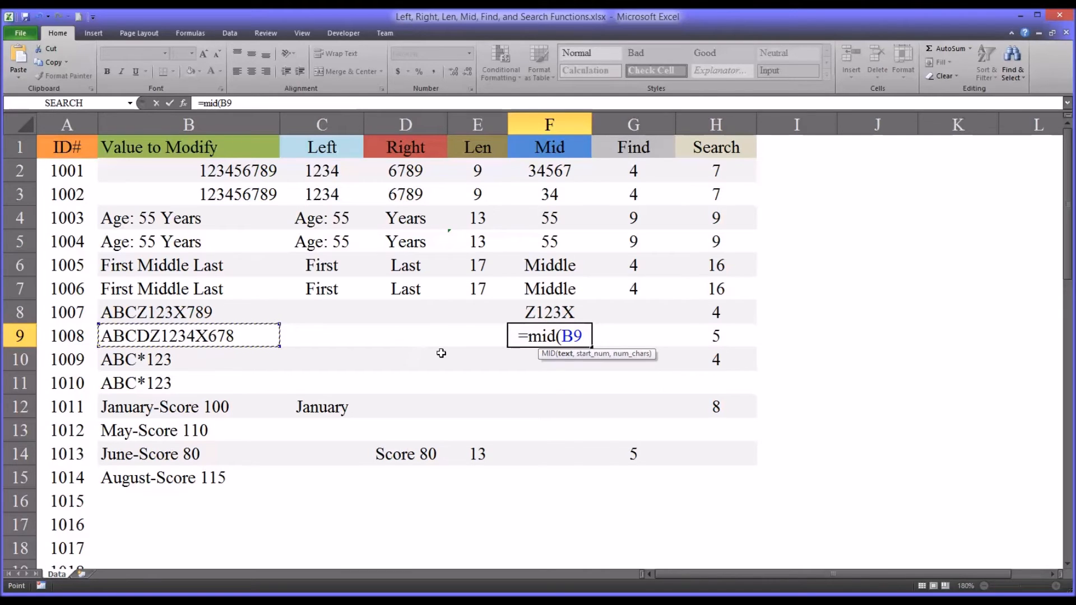
text(,)
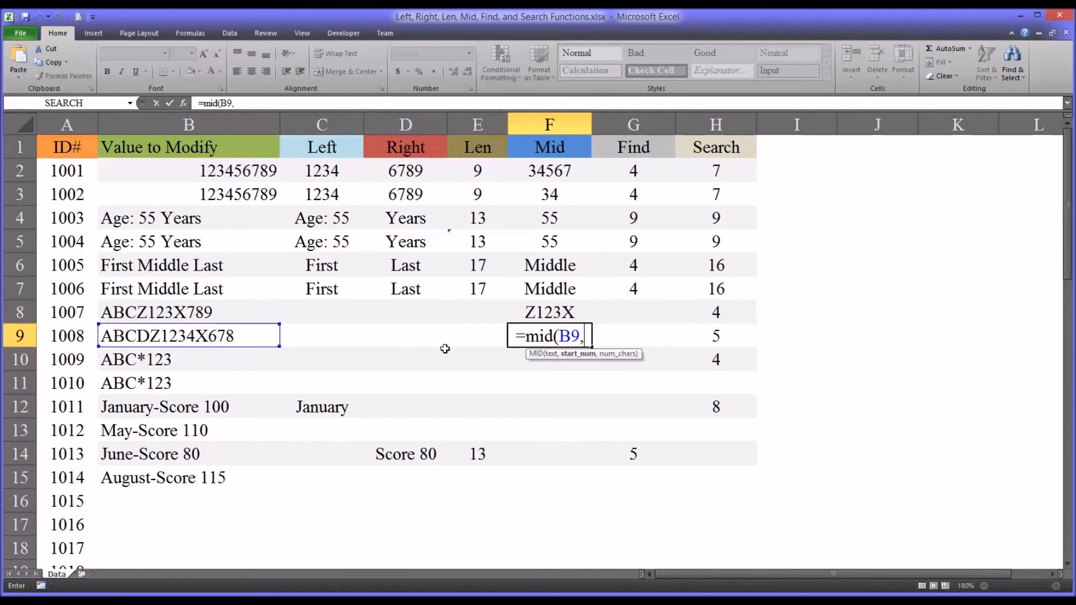
text(sear)
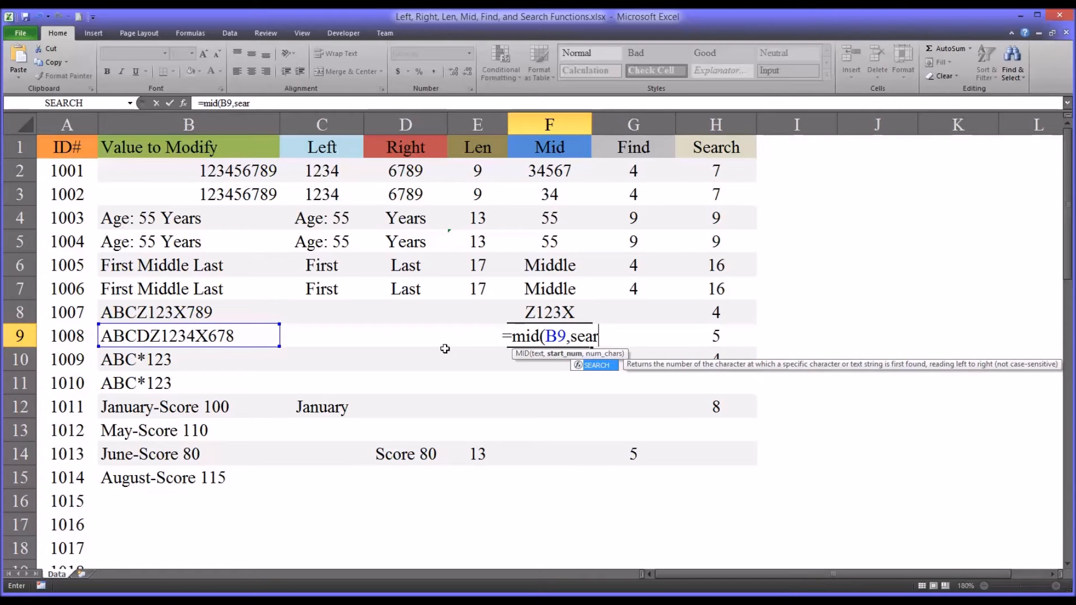
text(ch()
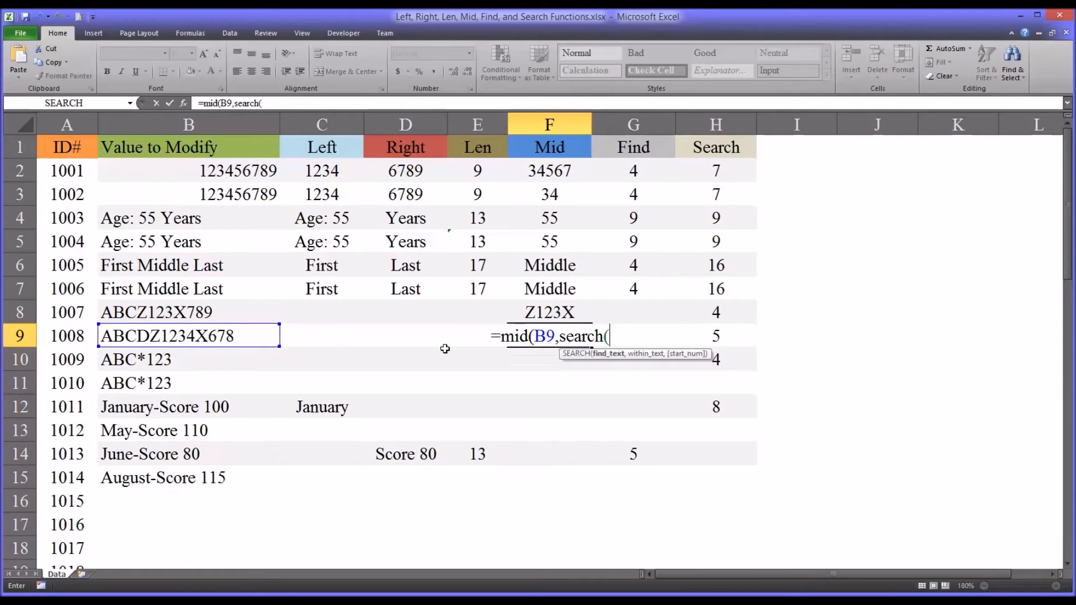
text("Z")
key(BackSpace)
text(",)
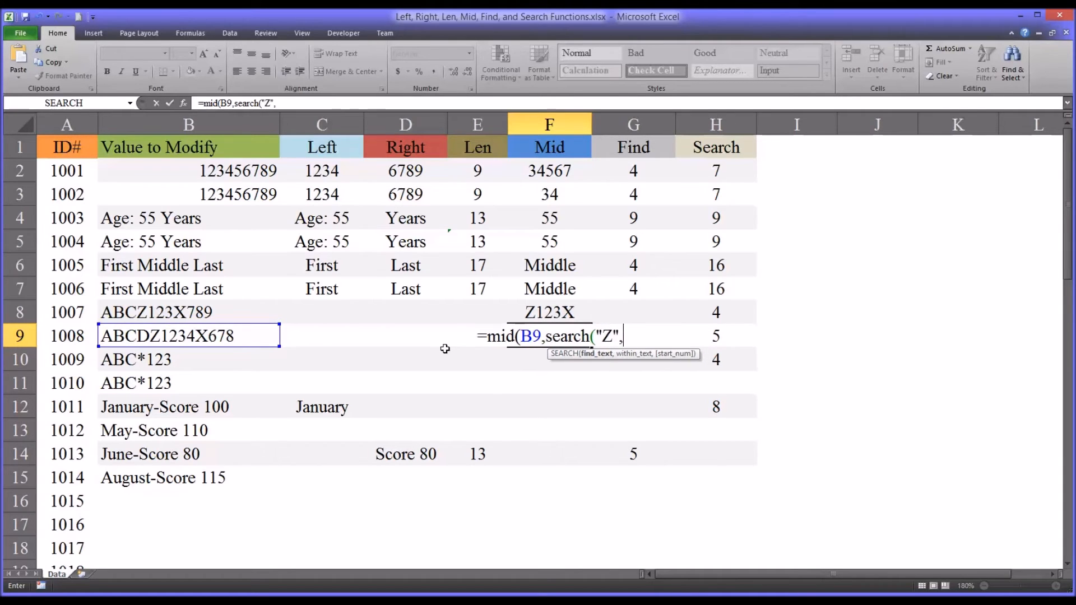
click(180, 333)
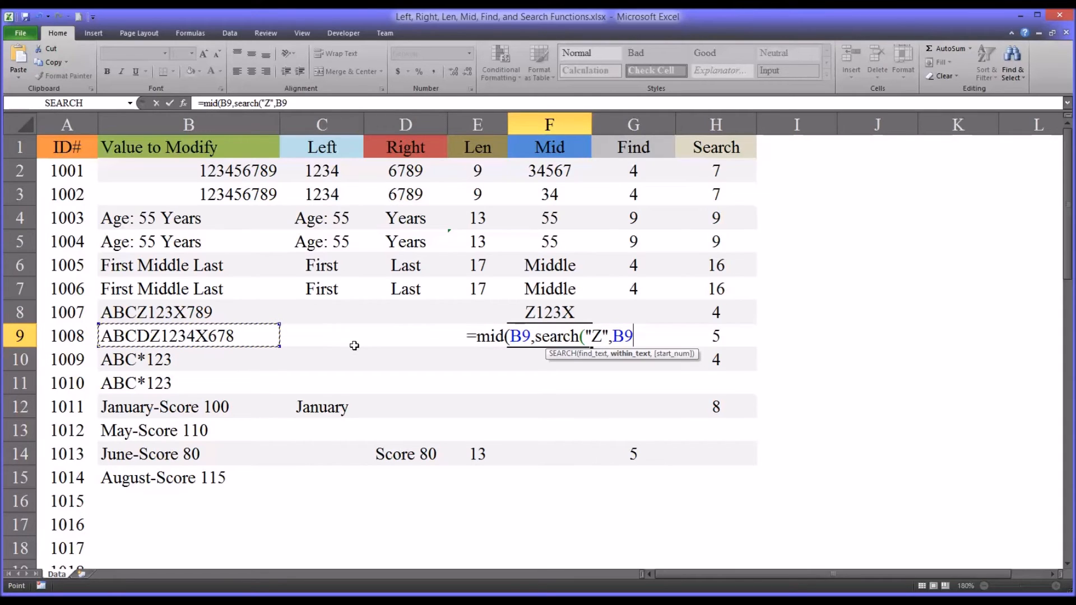
text(),)
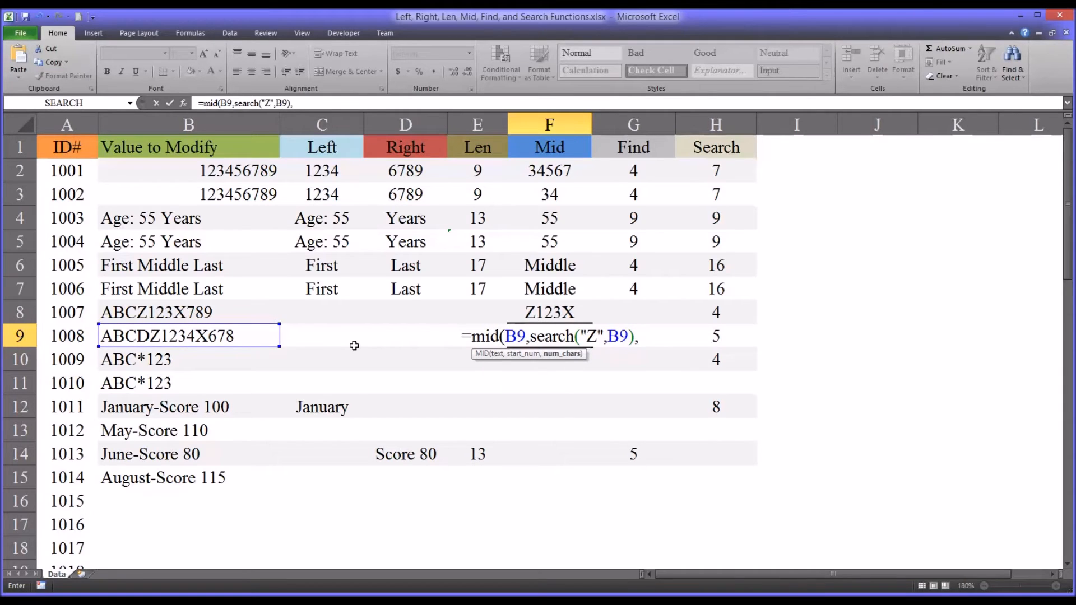
Add SEARCH("X",B9) as the first part of the number-of-characters argument in the F9 MID formula.
text(sea)
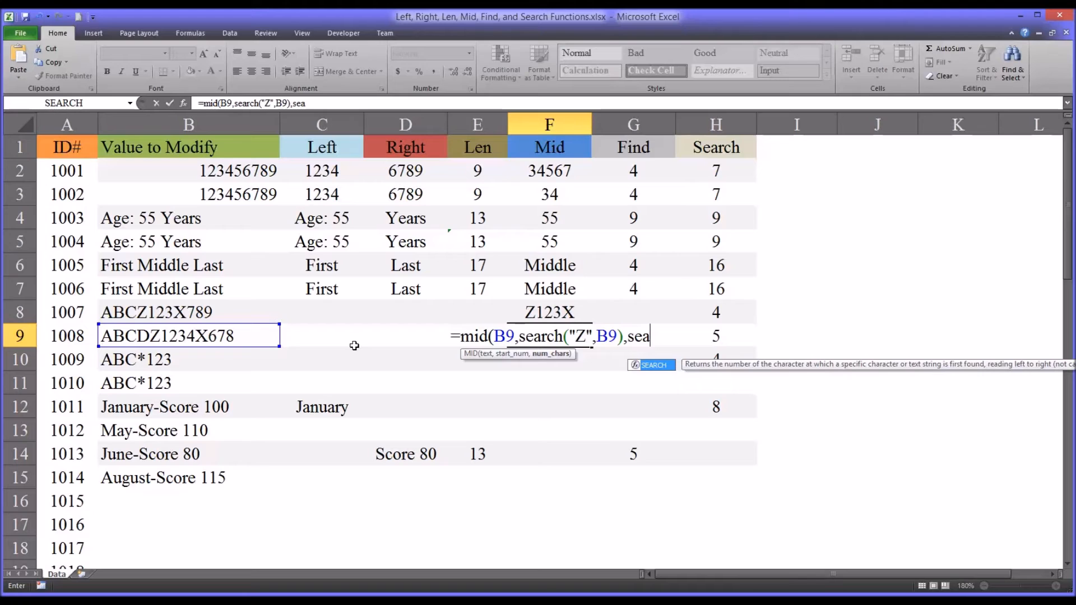
text(rch)
text(()
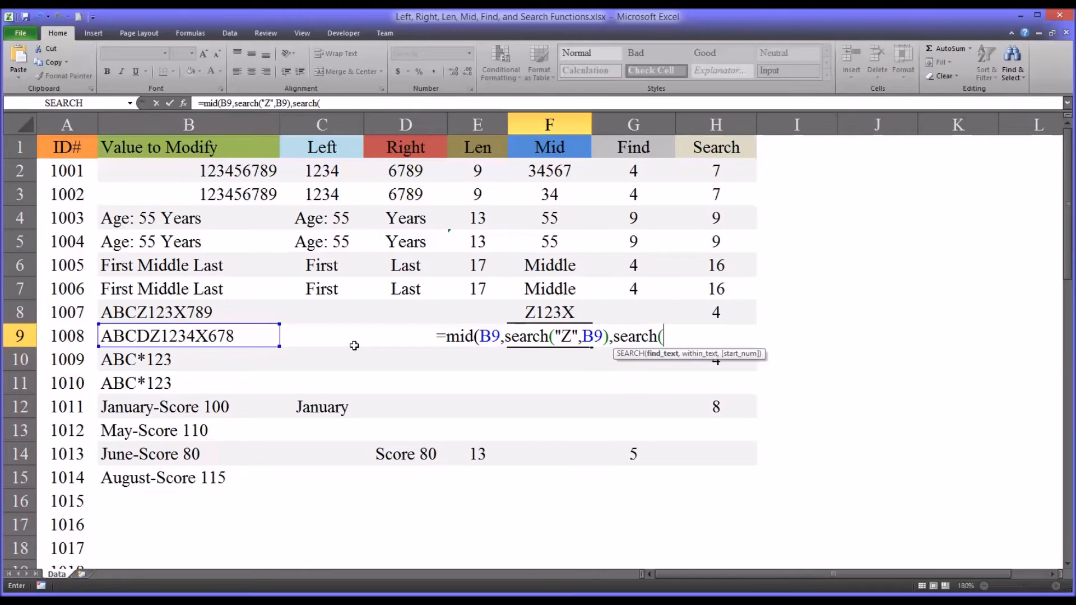
text(()
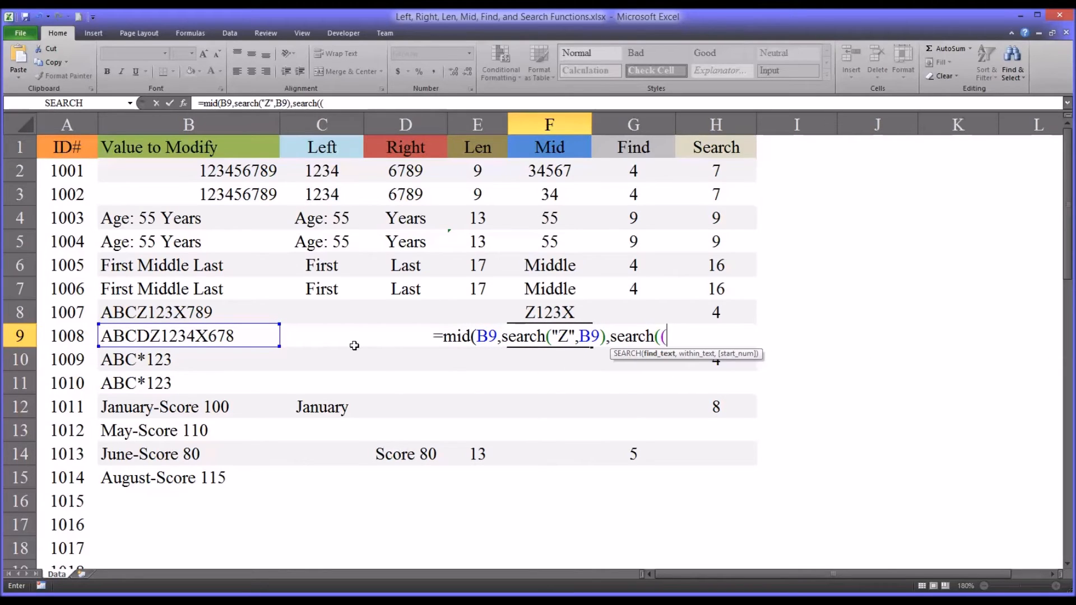
key(BackSpace)
text(")
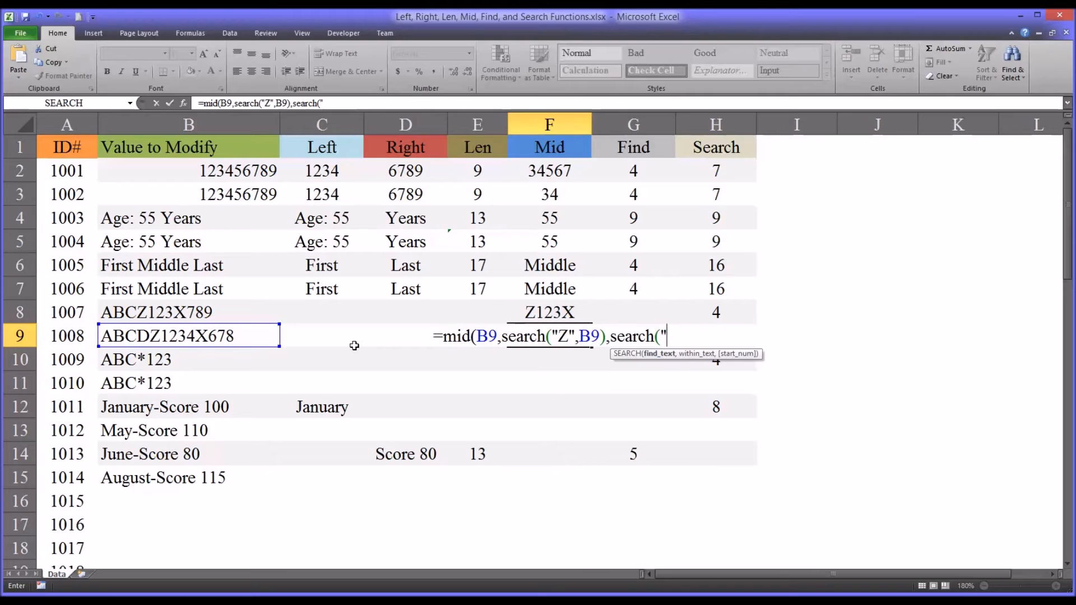
text(X")
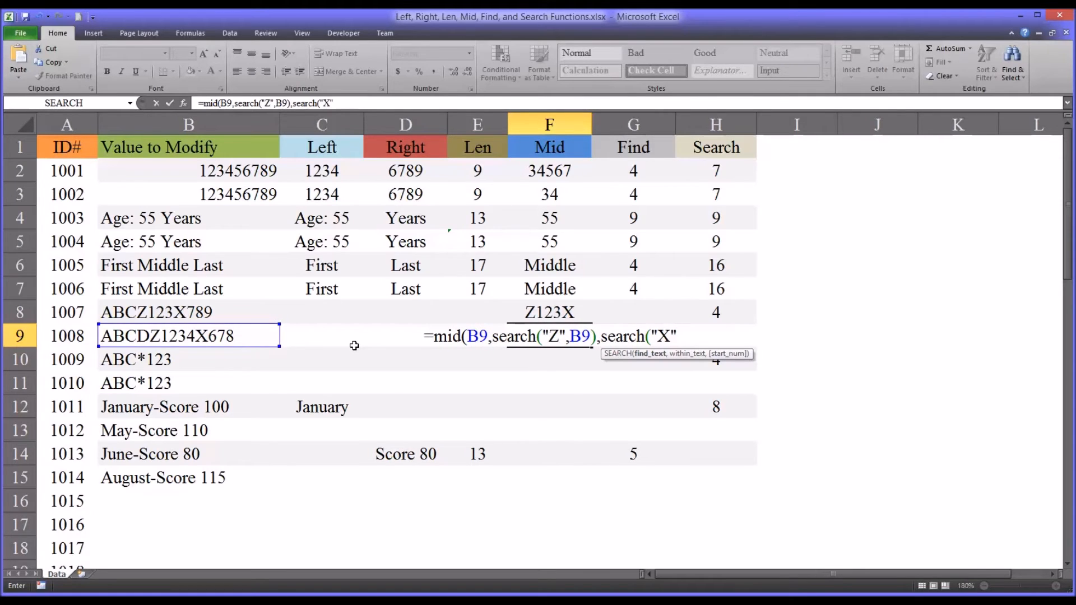
text(,)
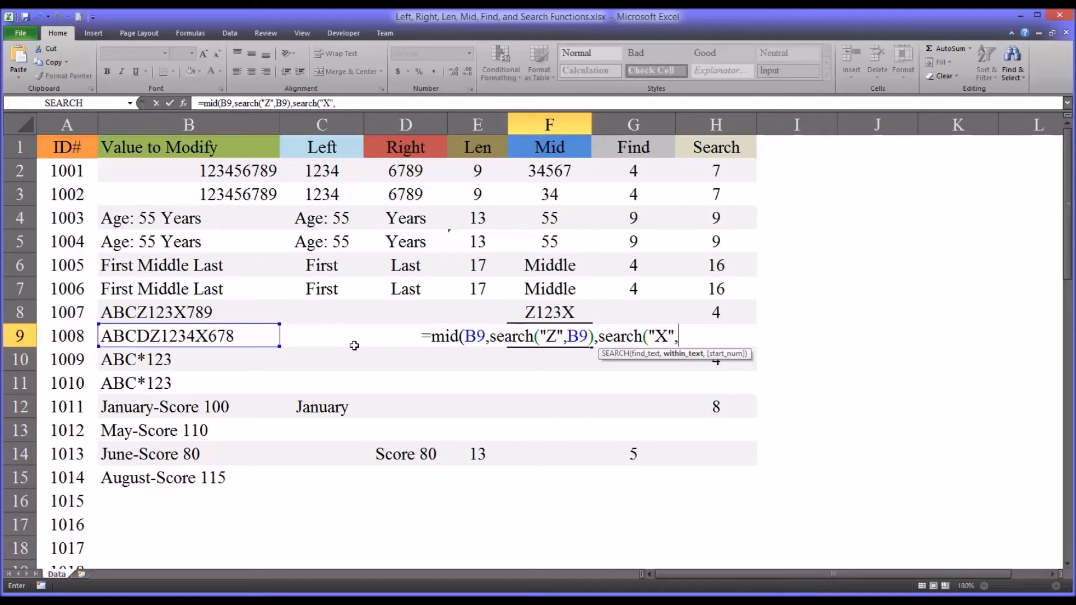
click(202, 341)
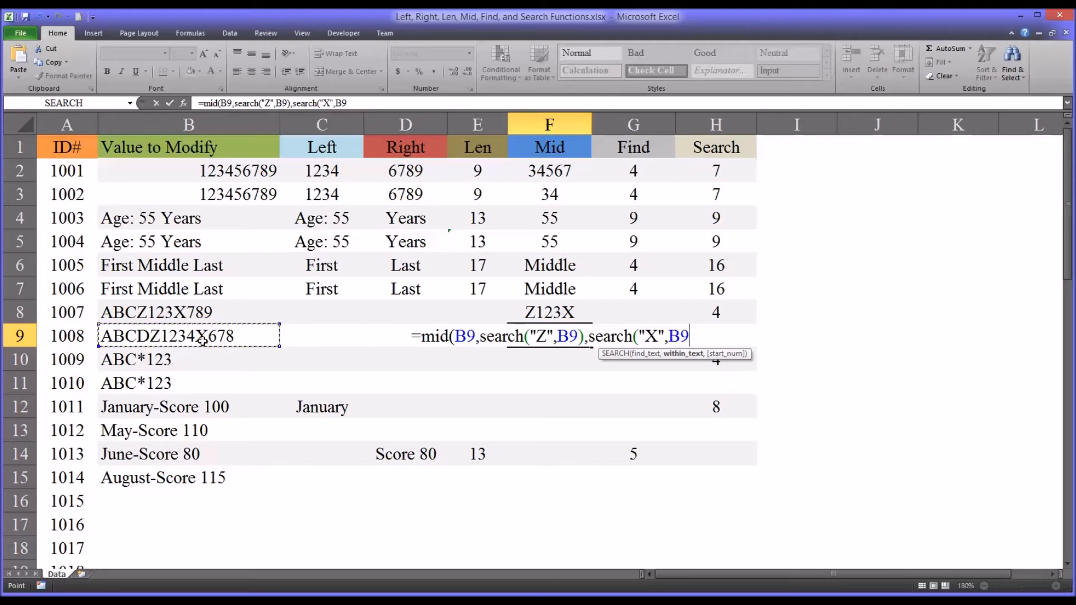
text()-)
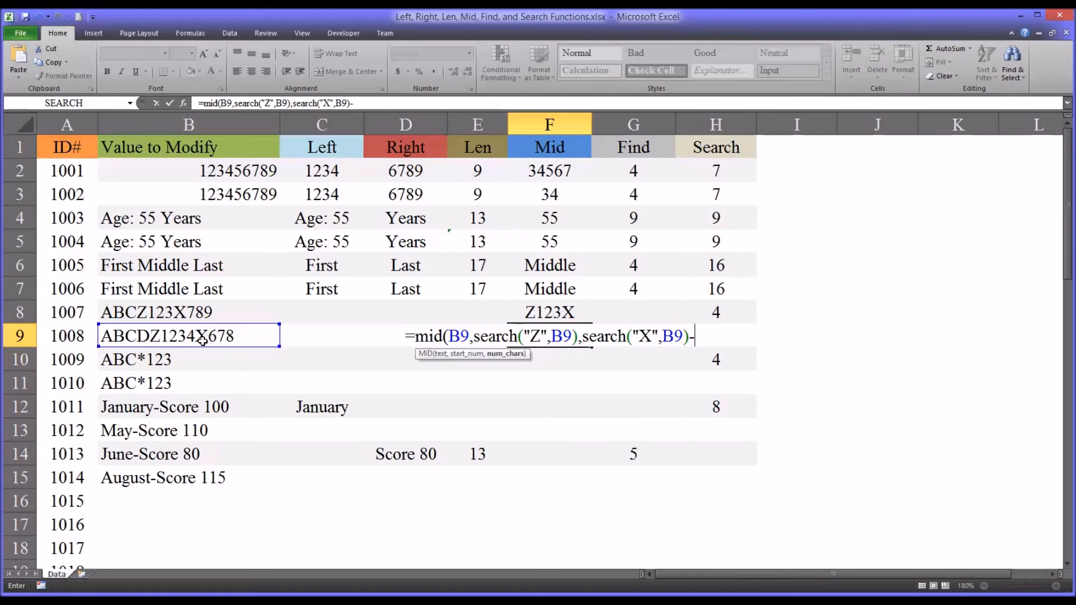
key(BackSpace)
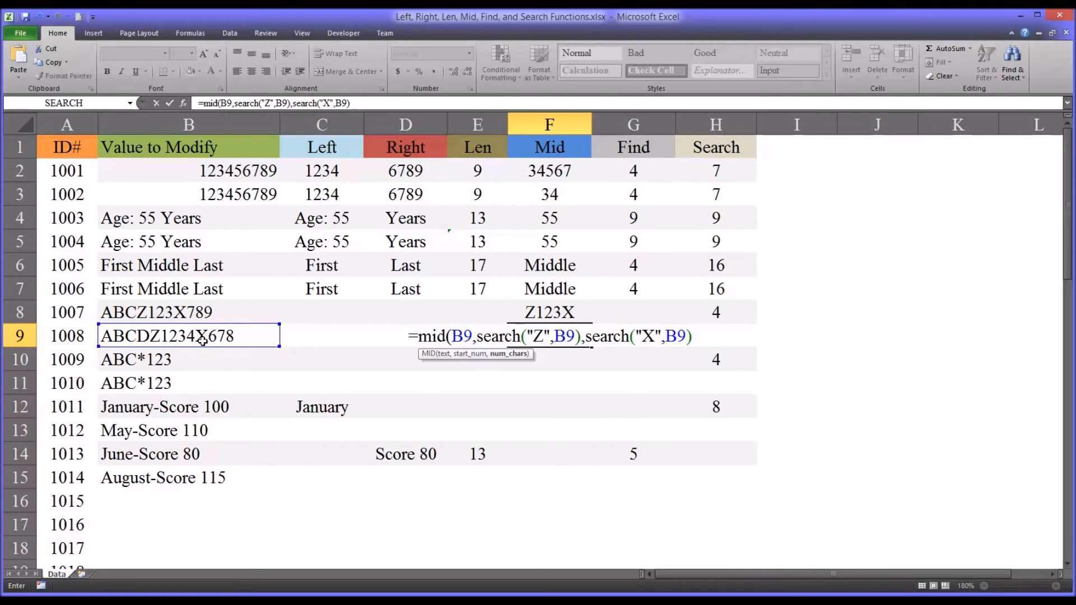
Complete the character count in the F9 formula with +1-SEARCH("Z",B9), close the MID function and enter it.
text(+)
key(BackSpace)
text(+)
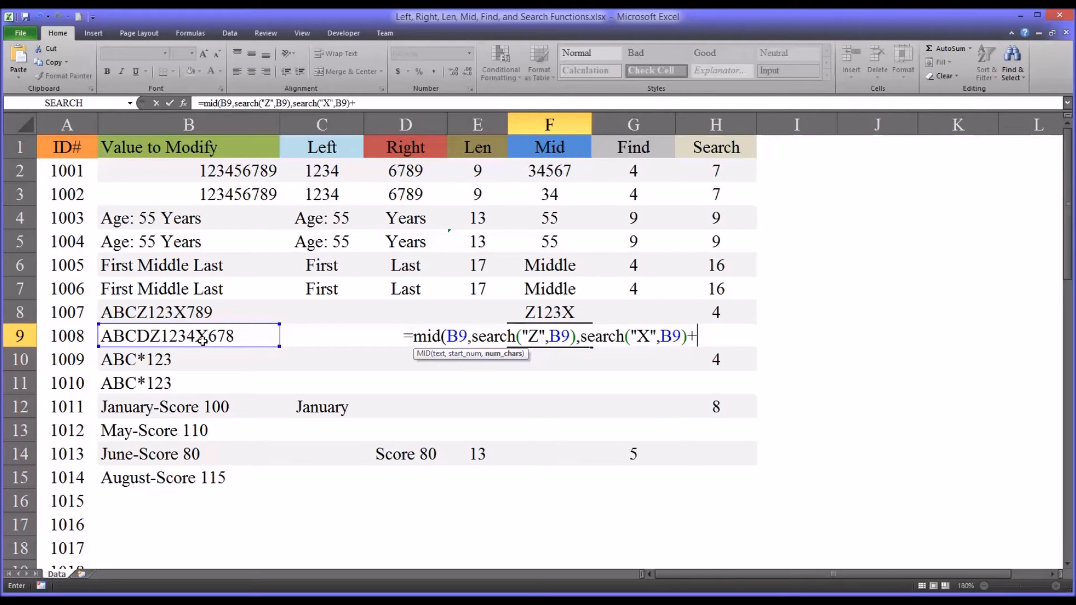
text(1)
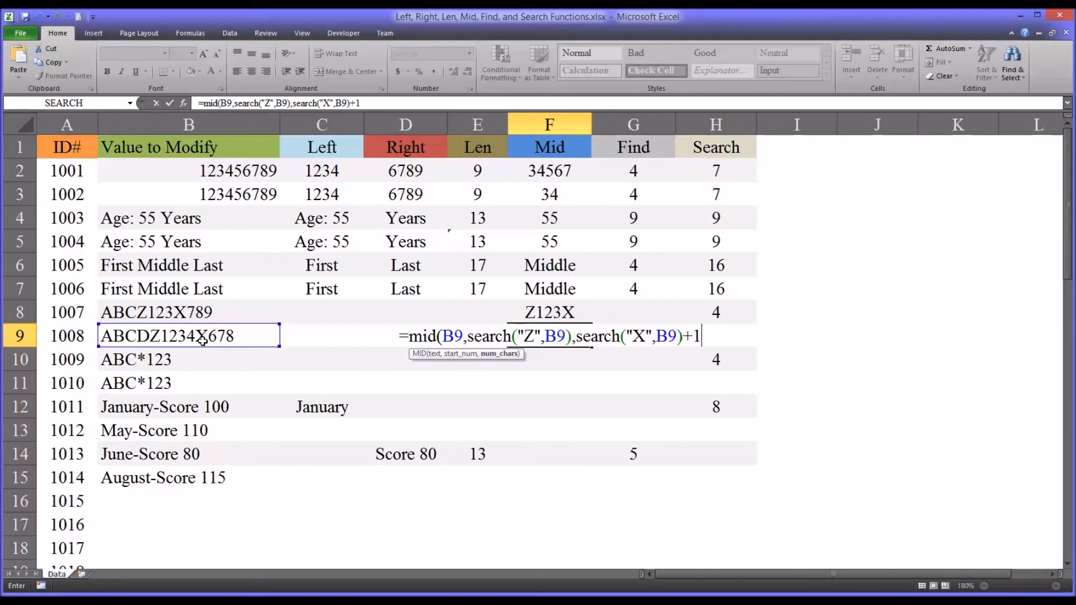
text(-)
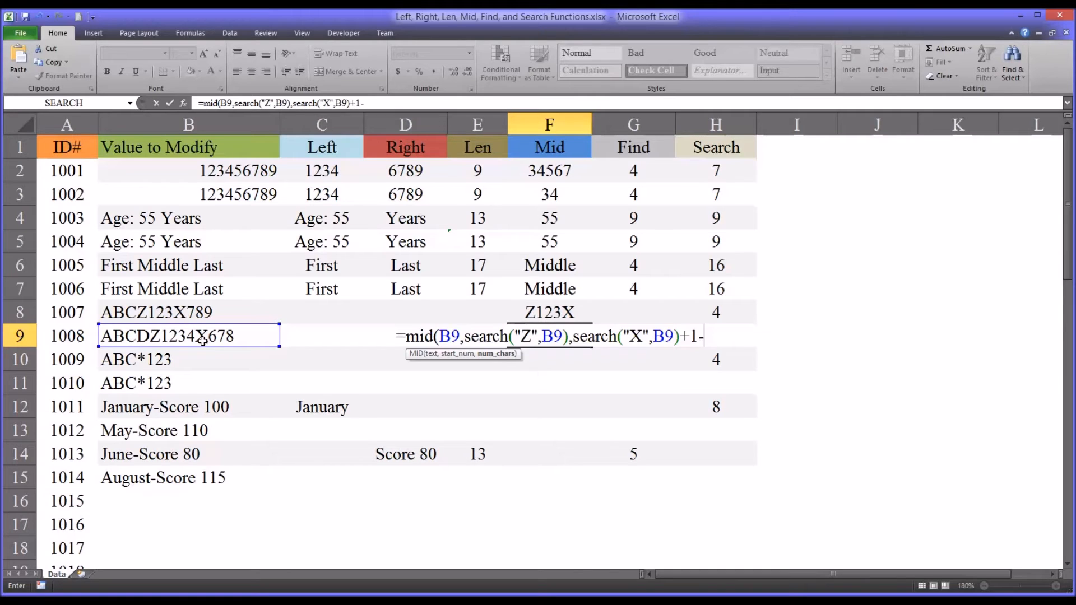
text(se)
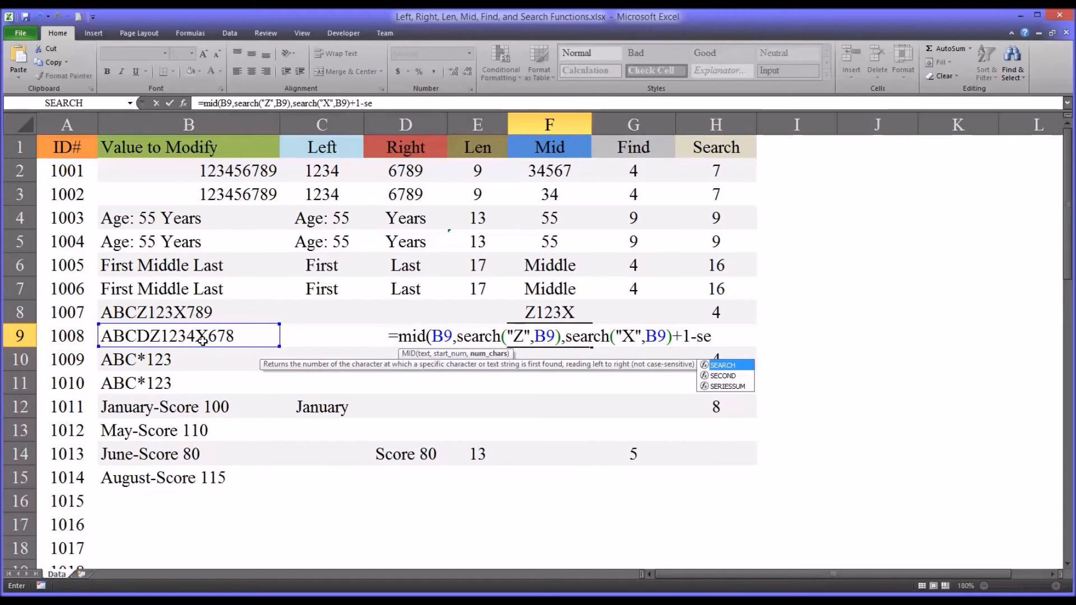
key(Tab)
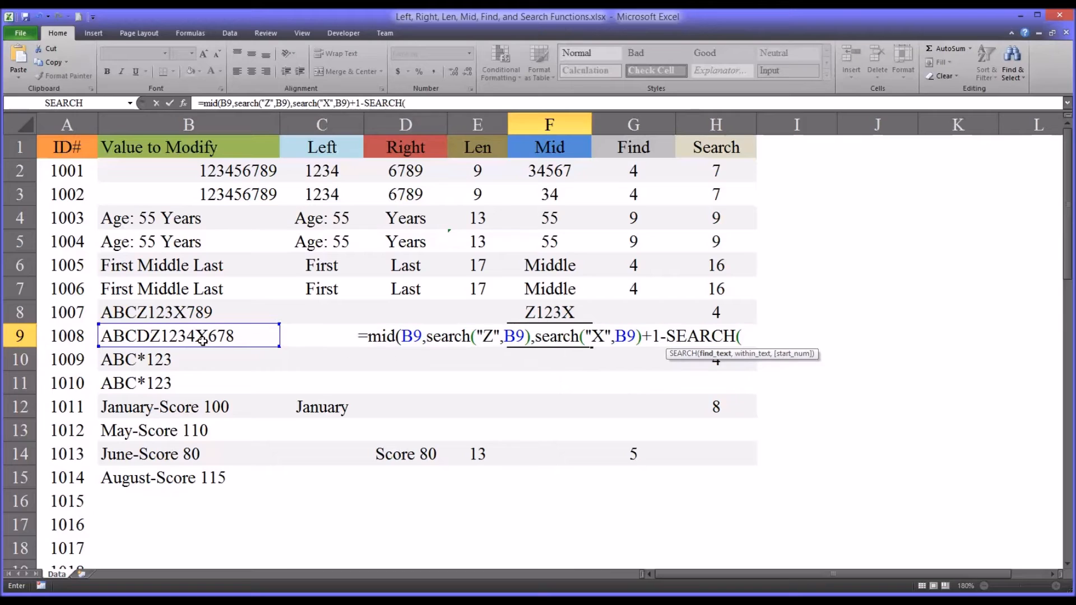
text("Z",)
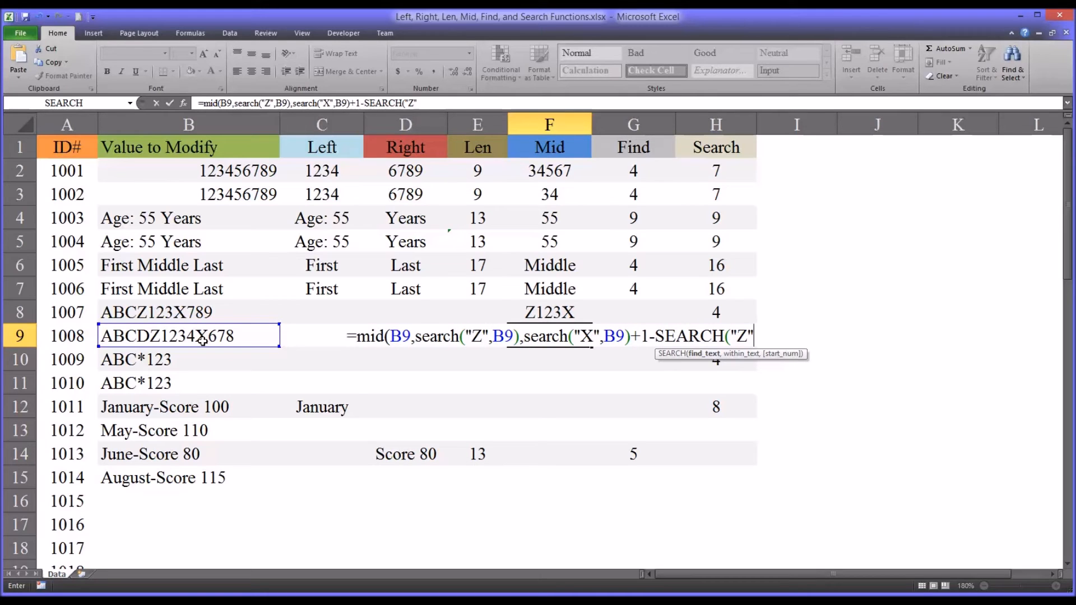
click(119, 339)
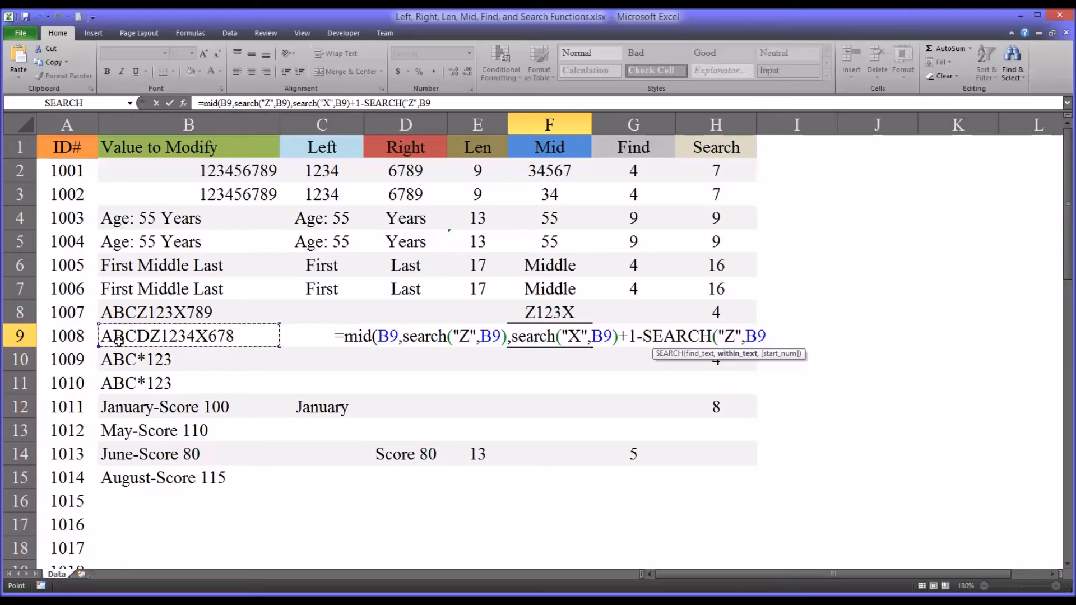
text()))
key(Return)
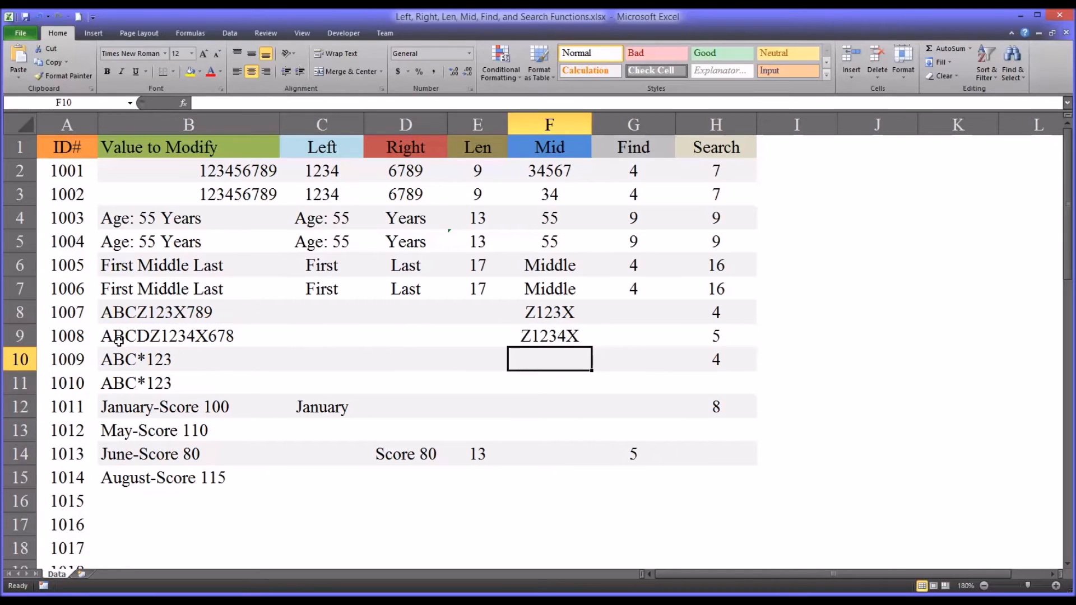
Insert an E before the Z in B9's text, and check the MID formula in F9 against it.
click(523, 339)
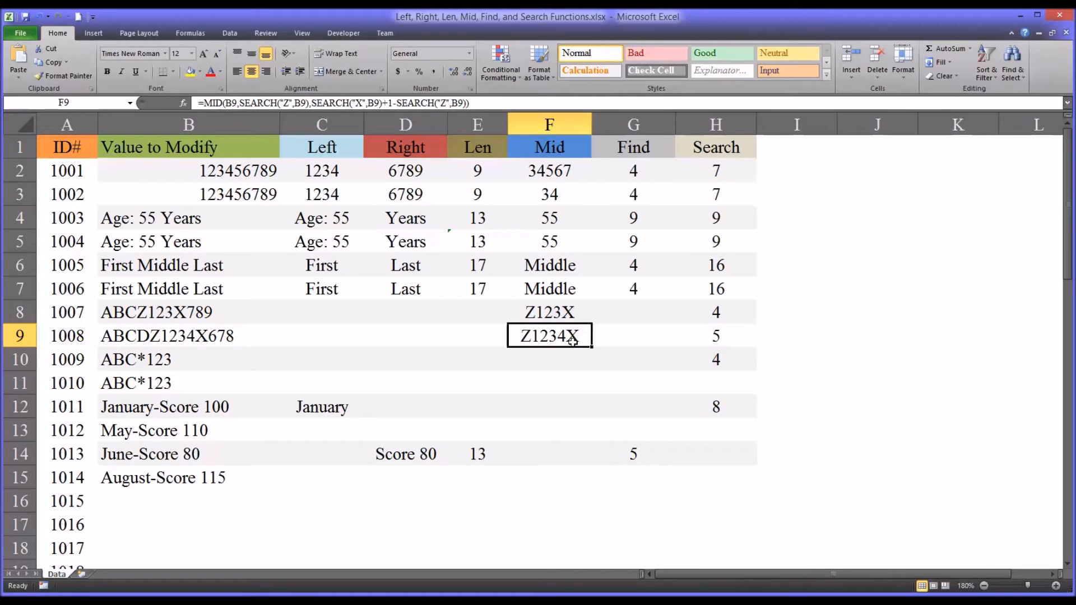
click(191, 339)
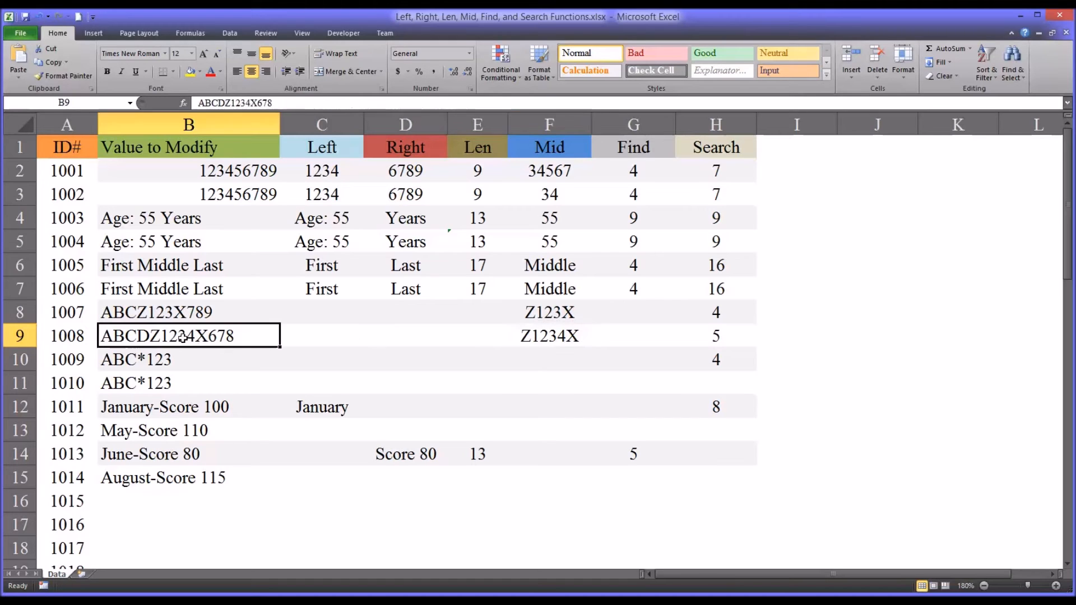
click(224, 103)
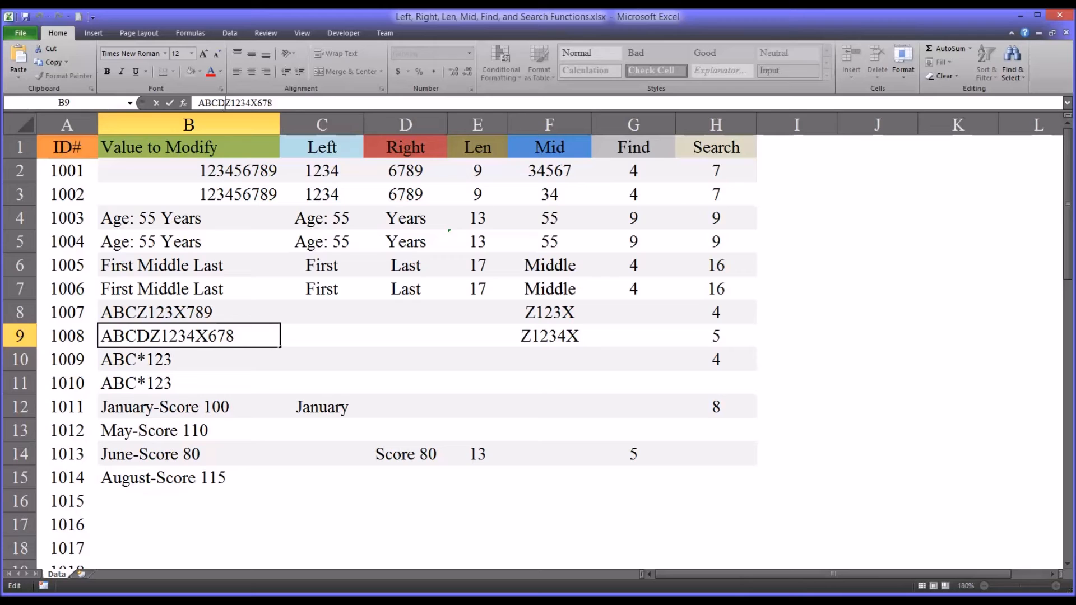
text(E)
key(Return)
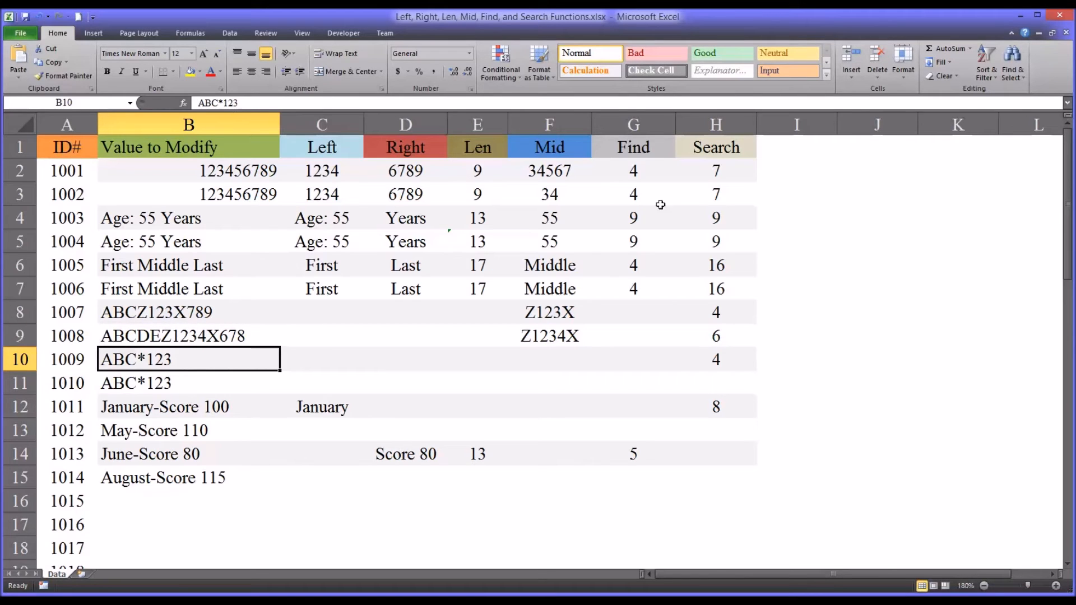
click(550, 335)
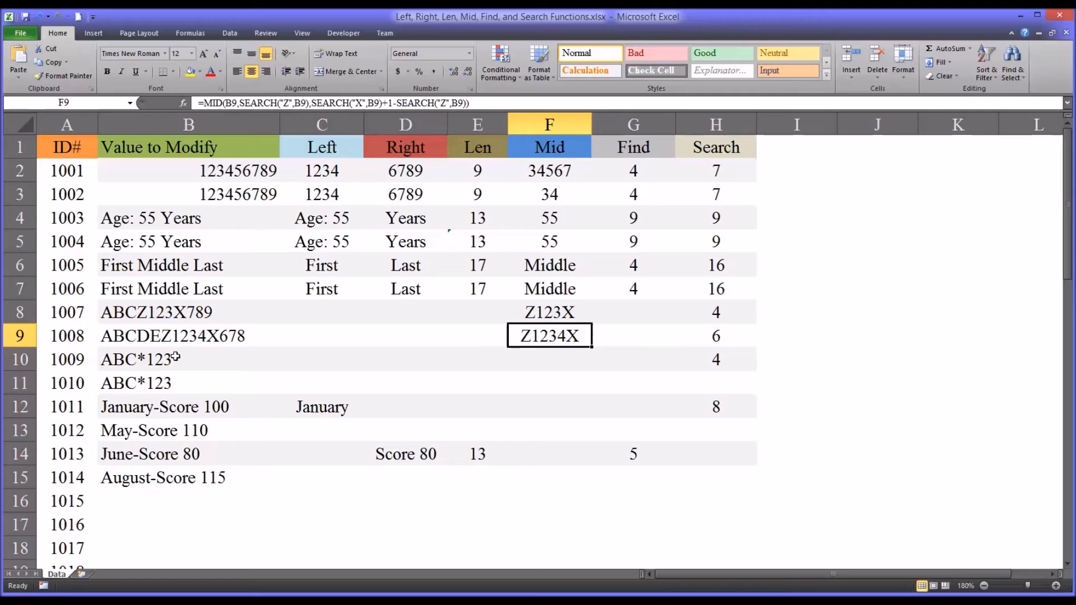
Insert a 5 before the X in B9 so the text reads ABCDEZ12345X678.
click(159, 337)
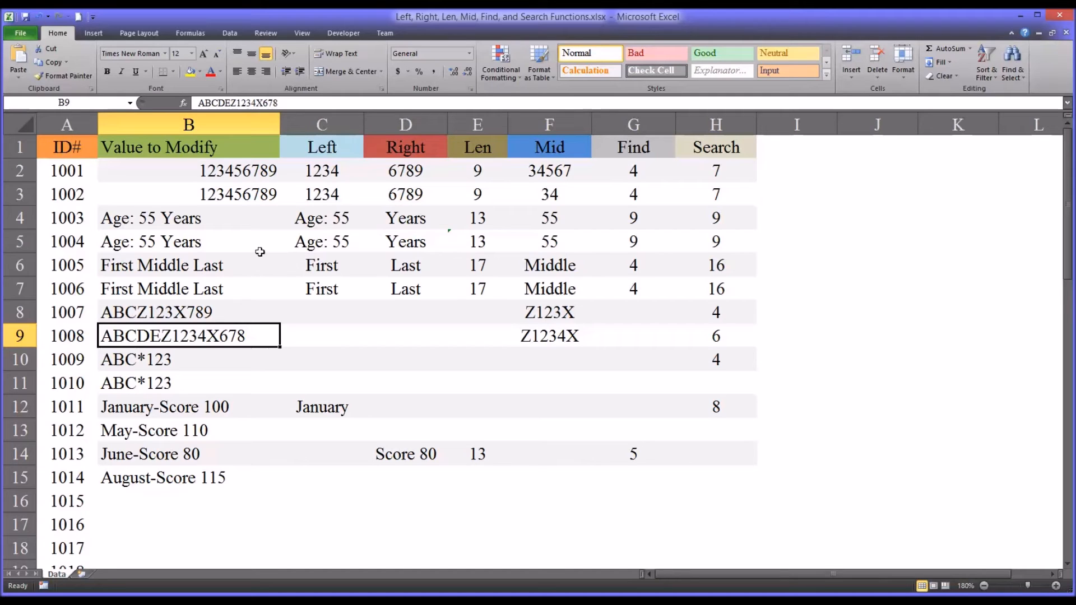
click(256, 104)
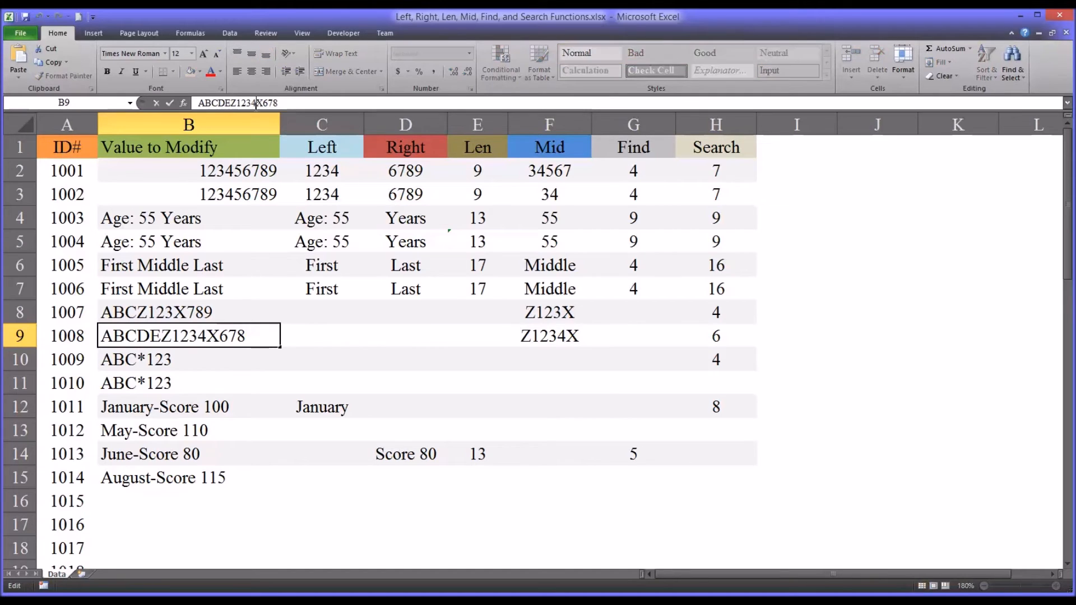
text(5)
key(Return)
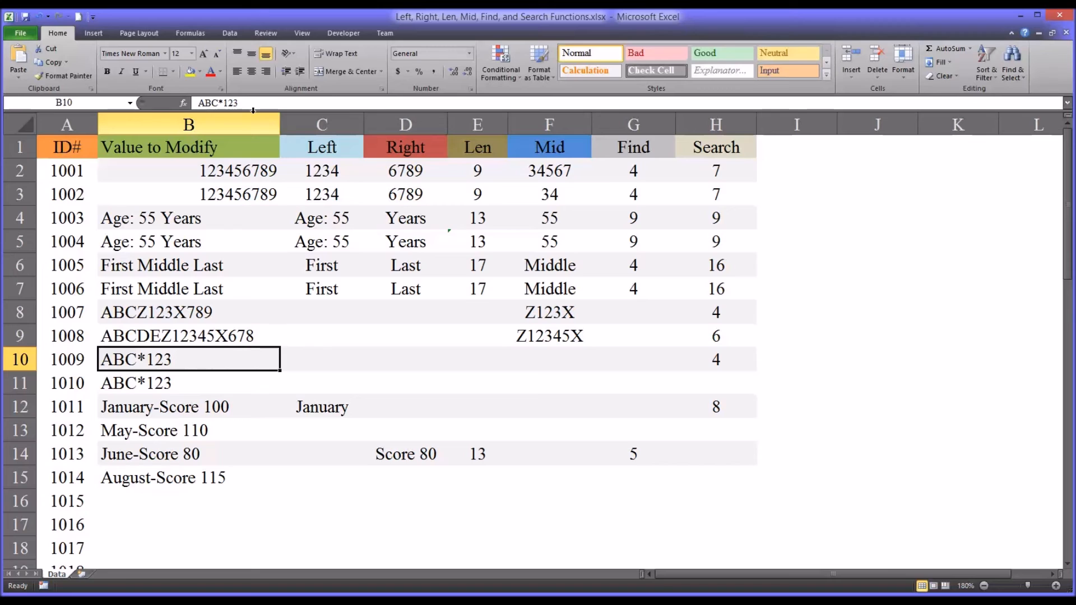
Remove the +1 from the number-of-characters argument of the MID formula in F9.
click(516, 335)
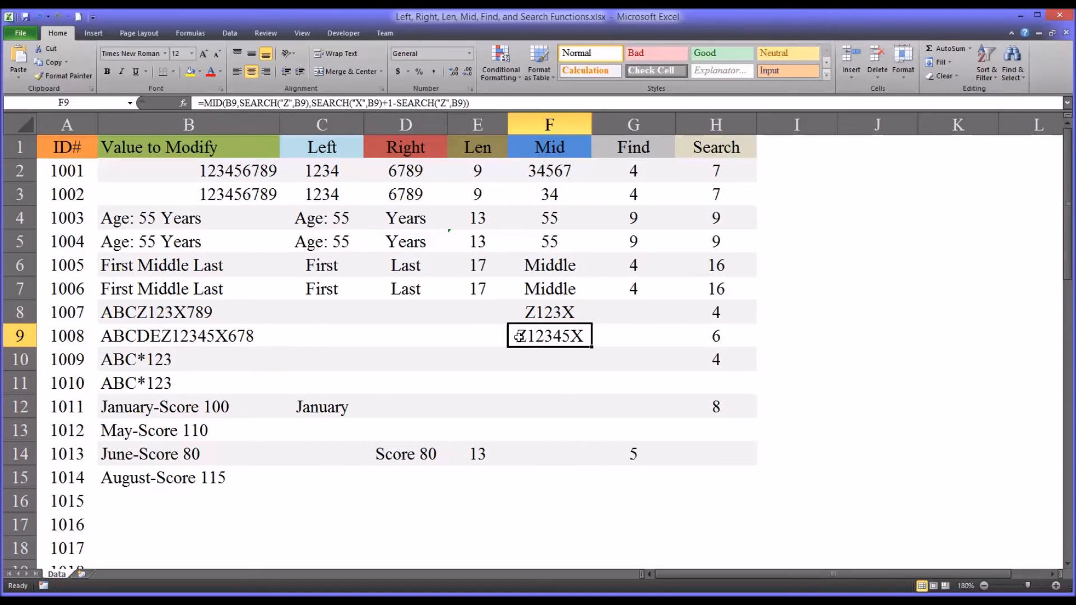
click(394, 103)
click(563, 340)
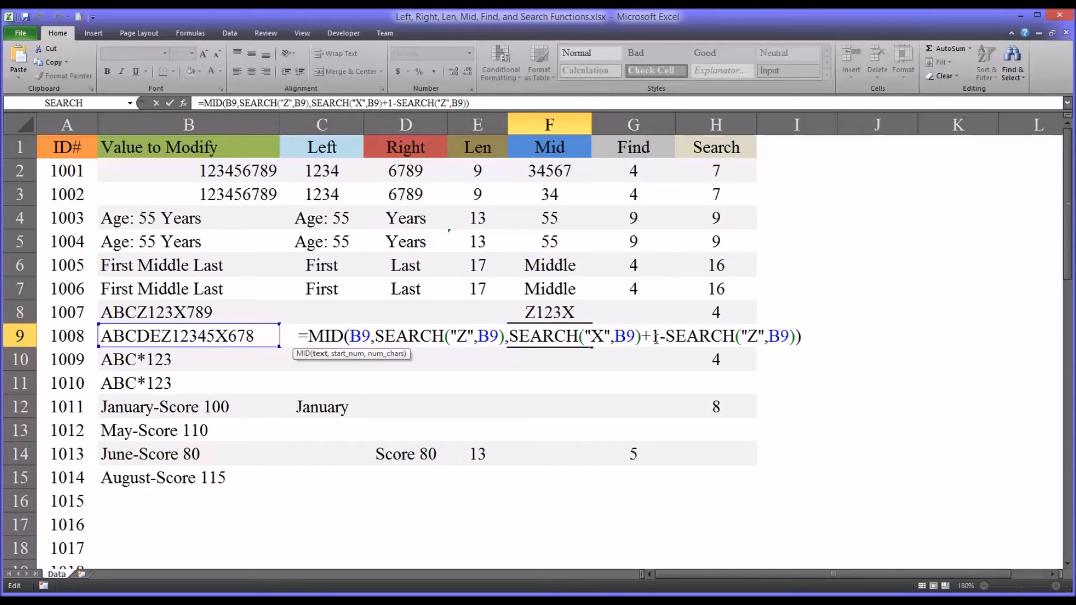
drag(657, 336, 644, 336)
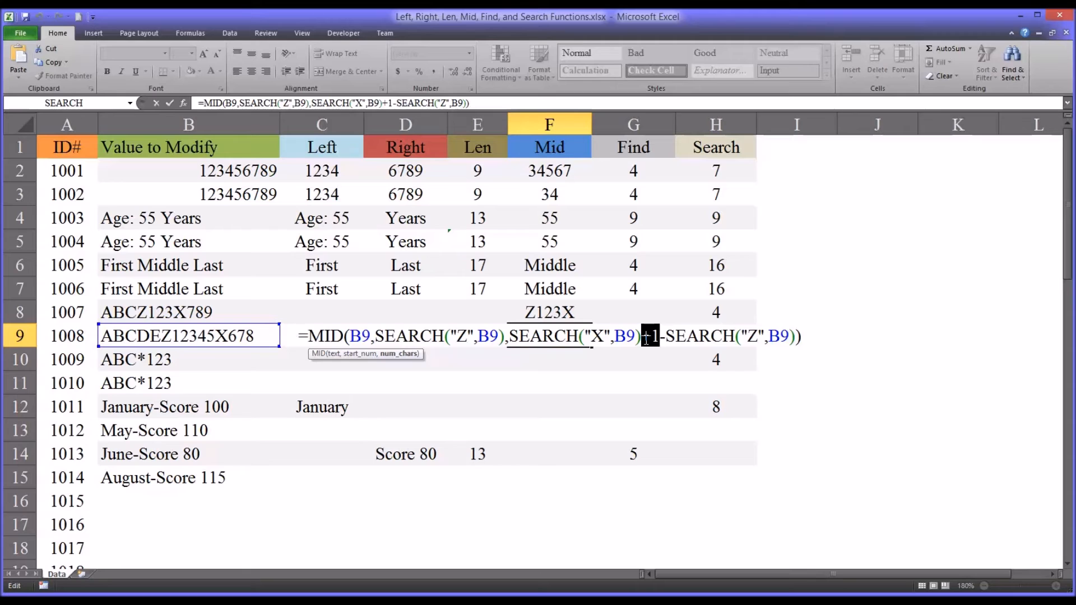
key(Delete)
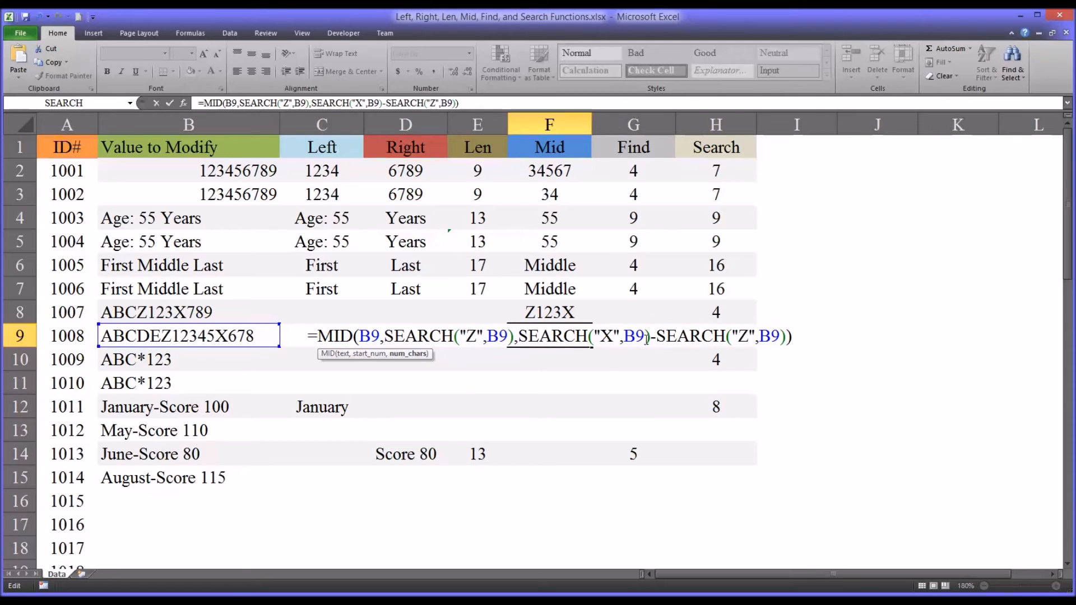
key(Return)
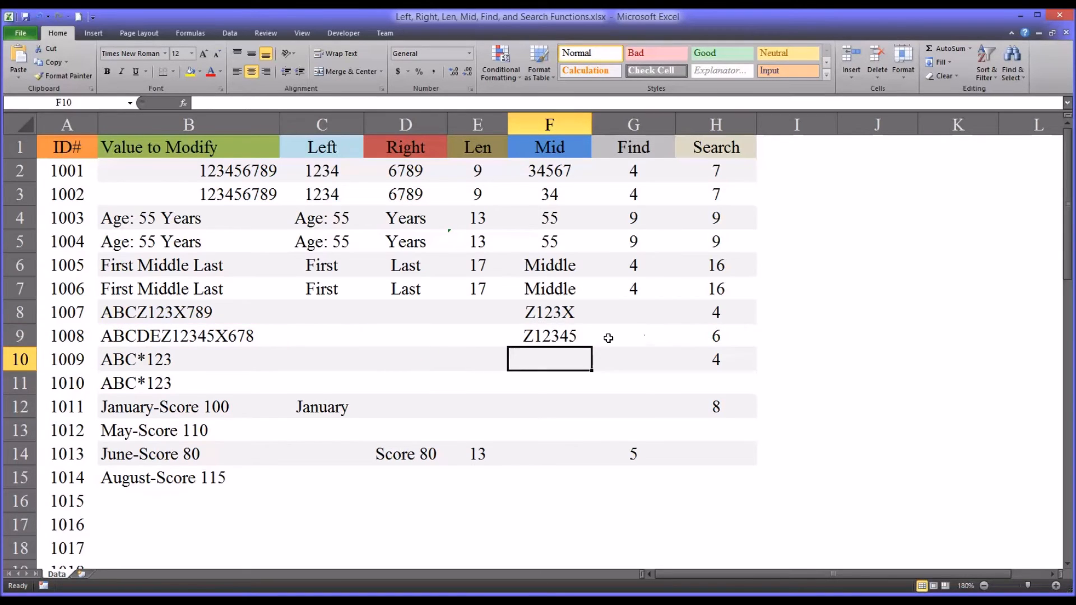
Add +1 after the first SEARCH("Z",B9) in F9's MID formula so the start position falls after the Z.
key(Up)
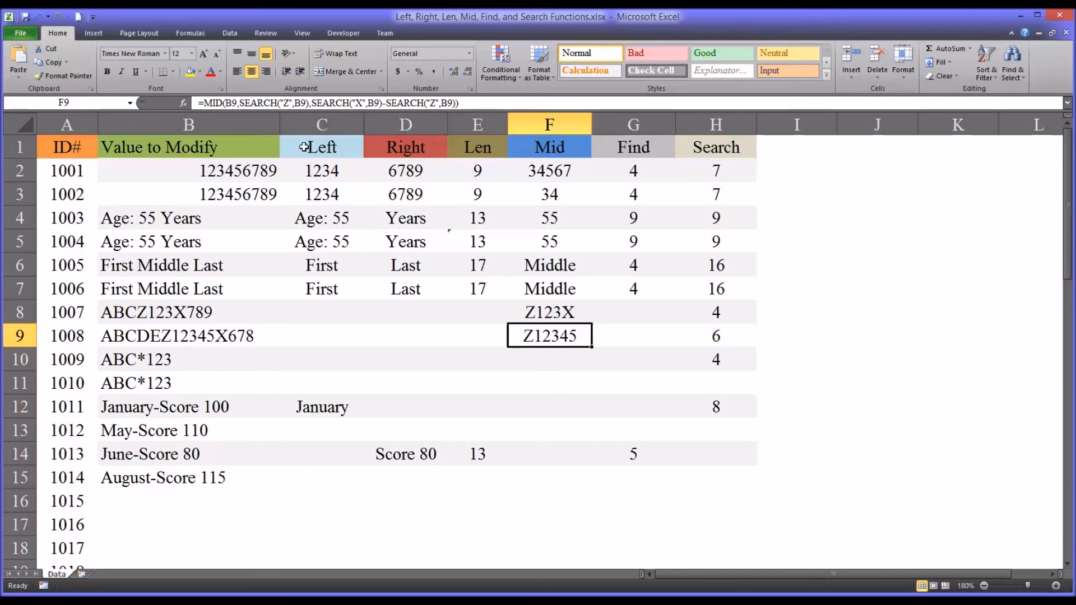
click(307, 102)
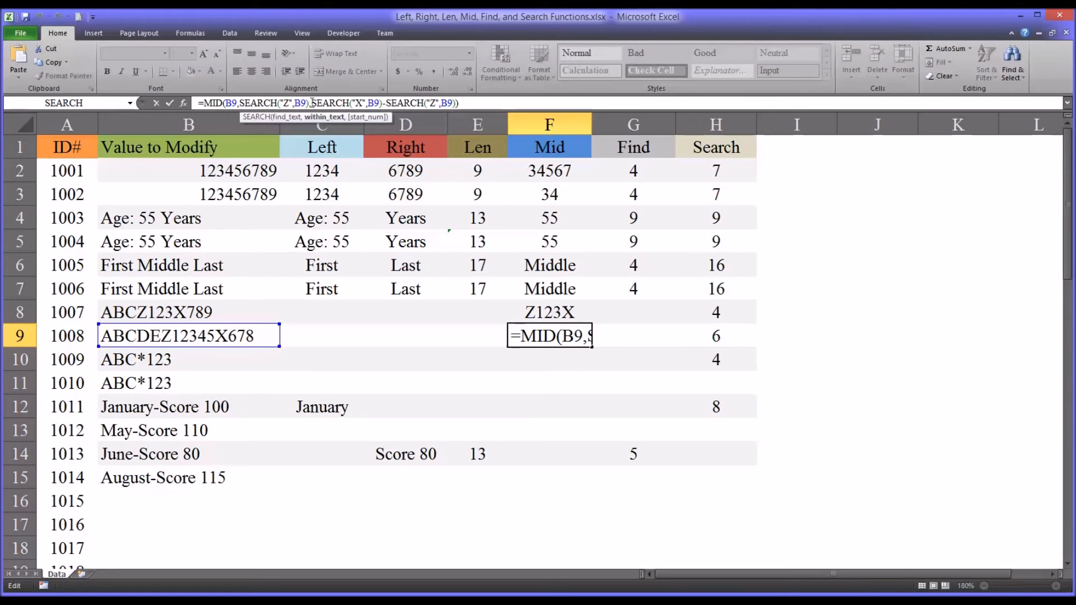
click(308, 103)
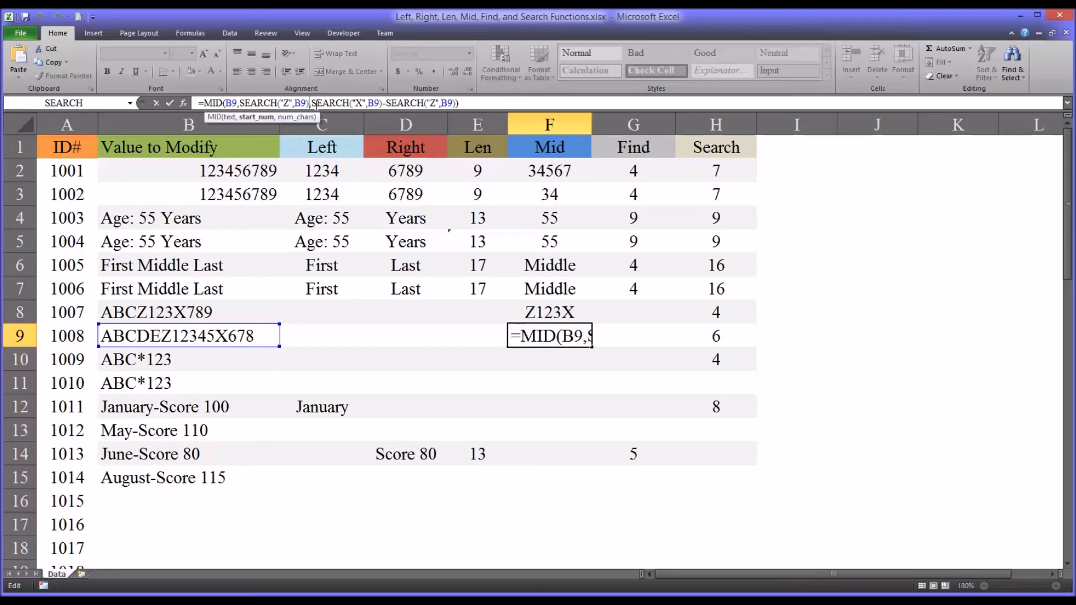
text(+1)
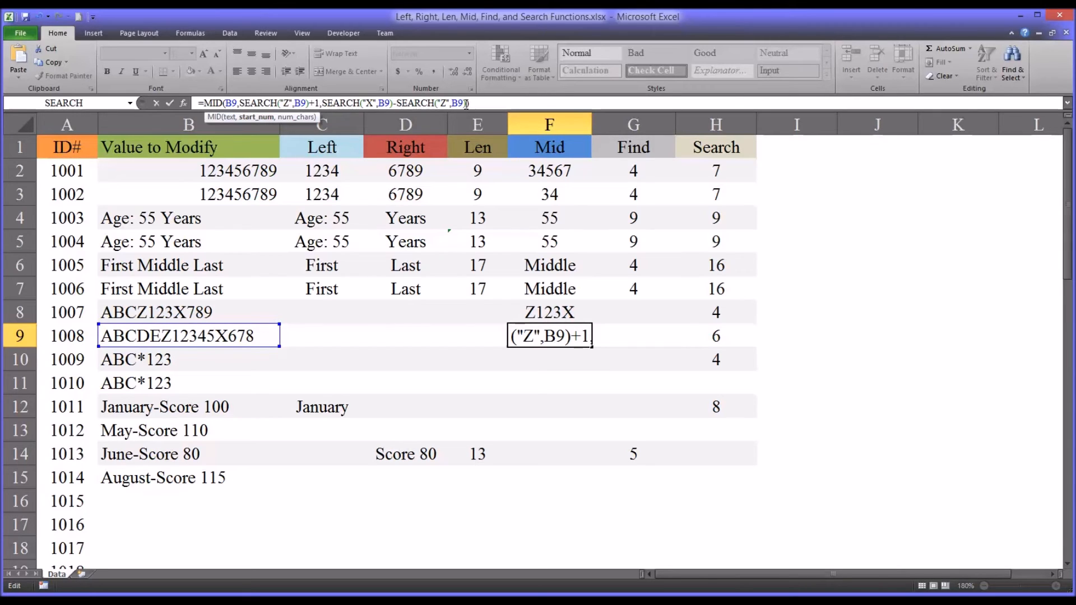
Subtract 1 from the number-of-characters argument of the MID formula in F9 and enter it.
click(462, 104)
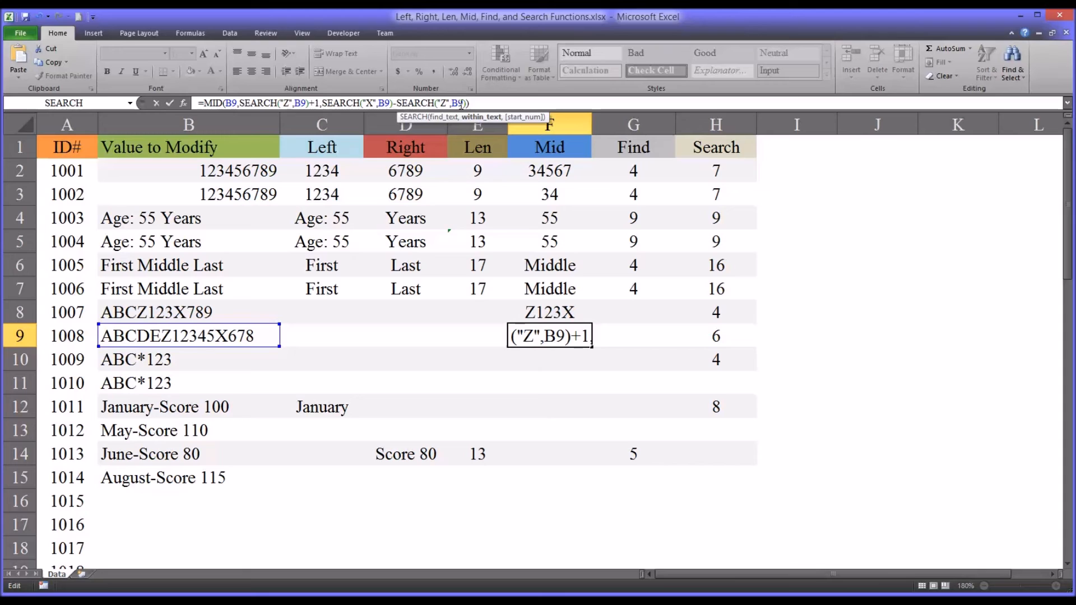
text())
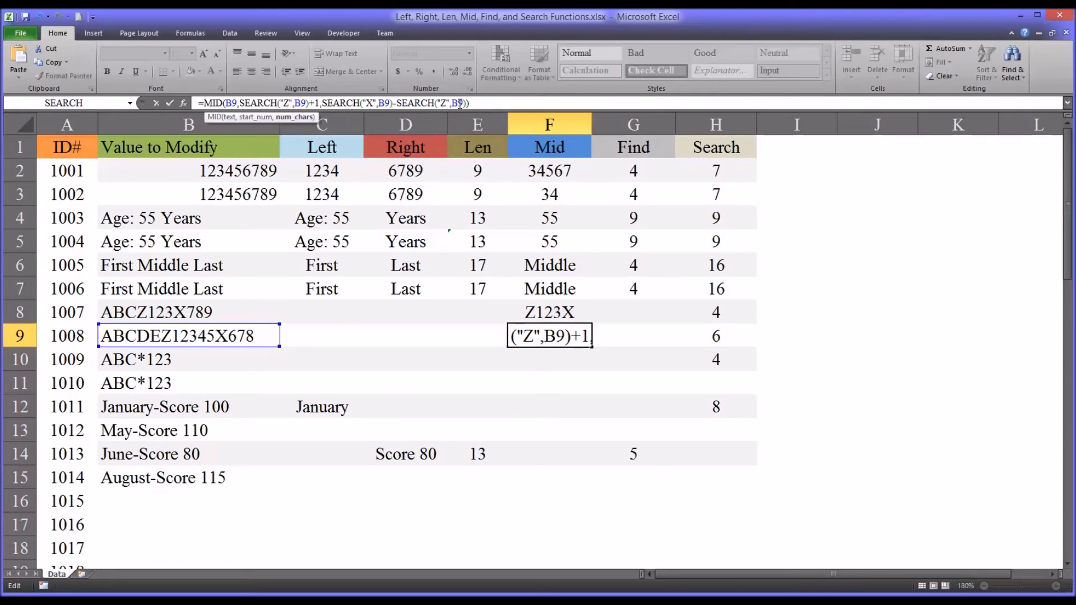
text(-1)
key(Return)
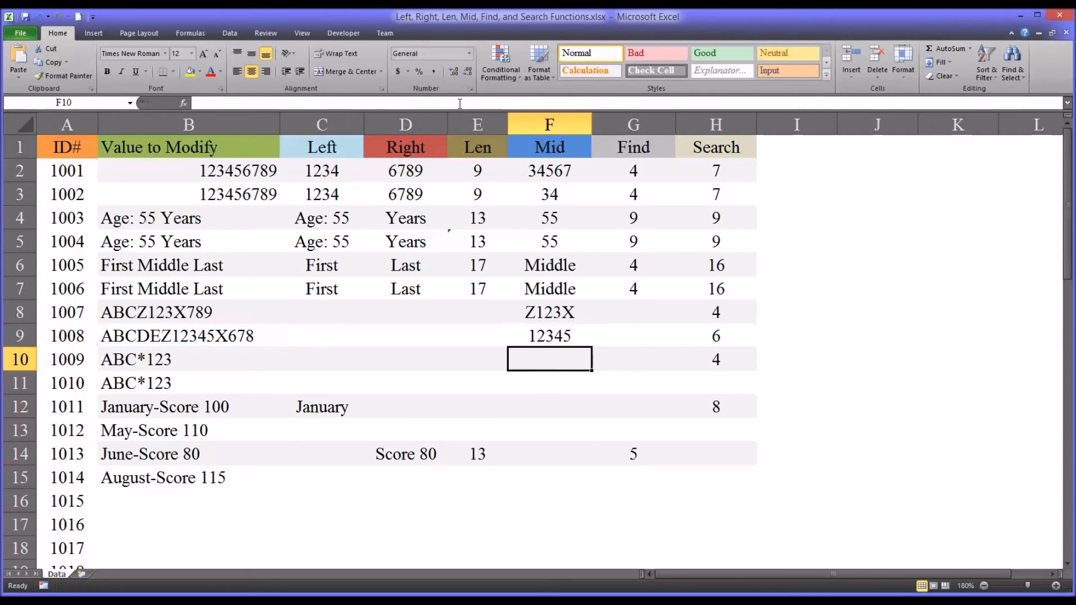
click(531, 341)
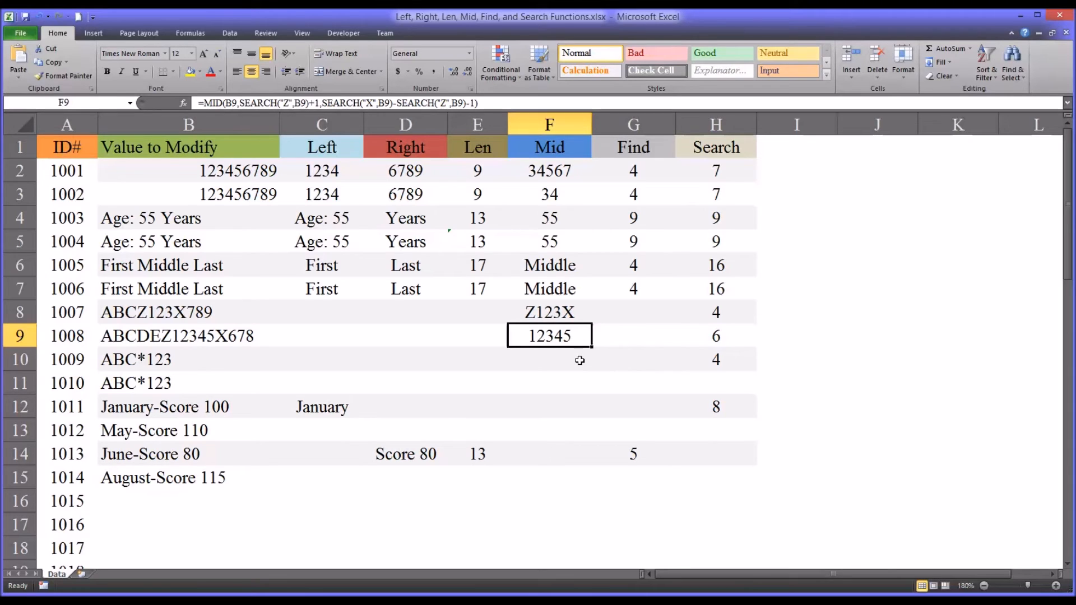
Enter =SEARCH("~*",B11) in H11 to locate the literal asterisk in B11.
click(694, 364)
click(169, 363)
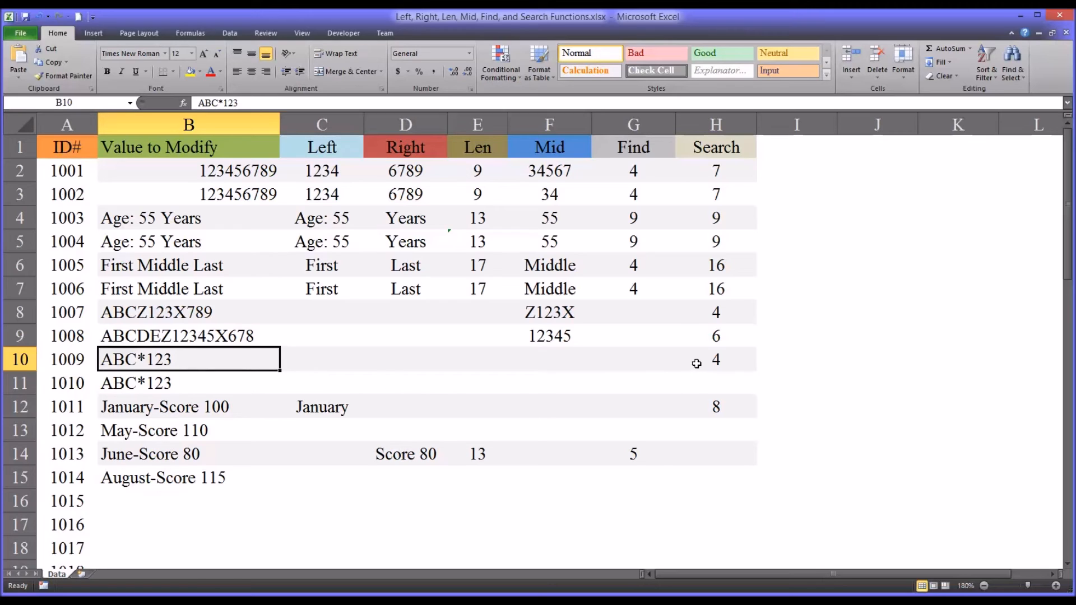
click(696, 381)
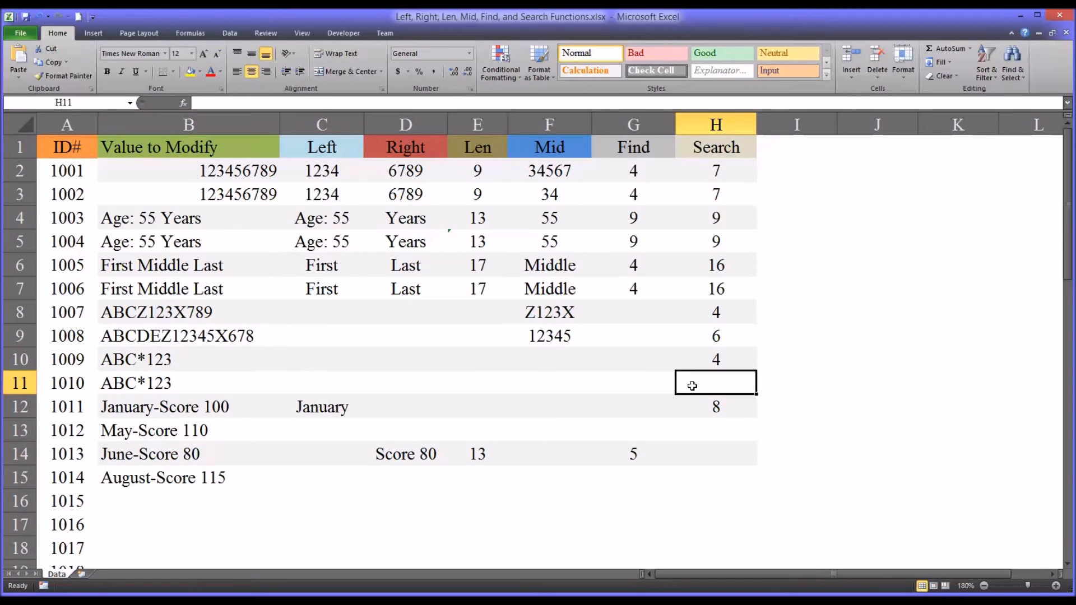
text(=)
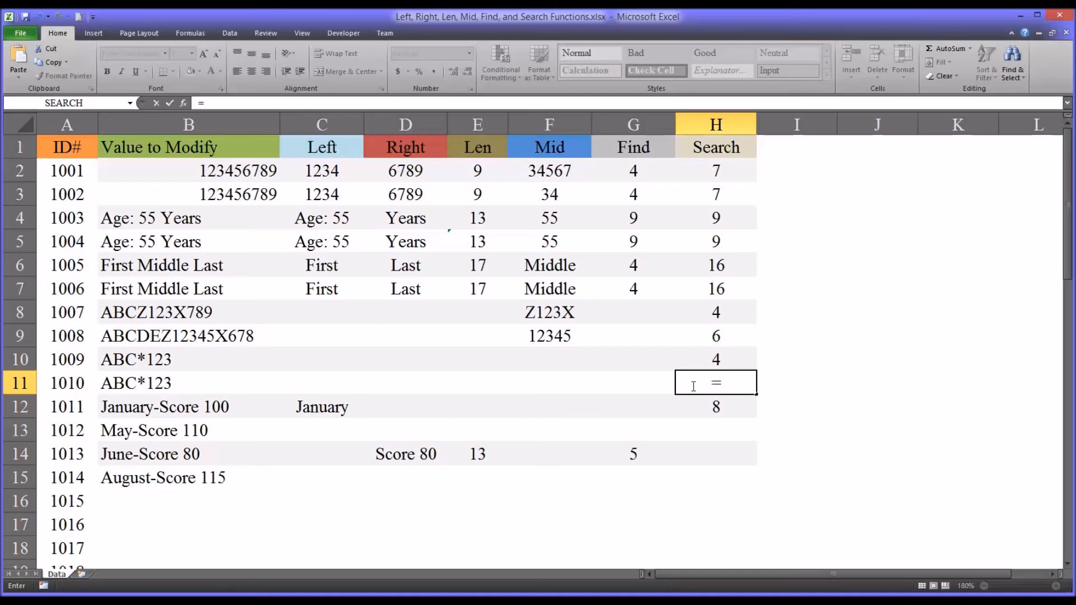
text(sea)
key(Tab)
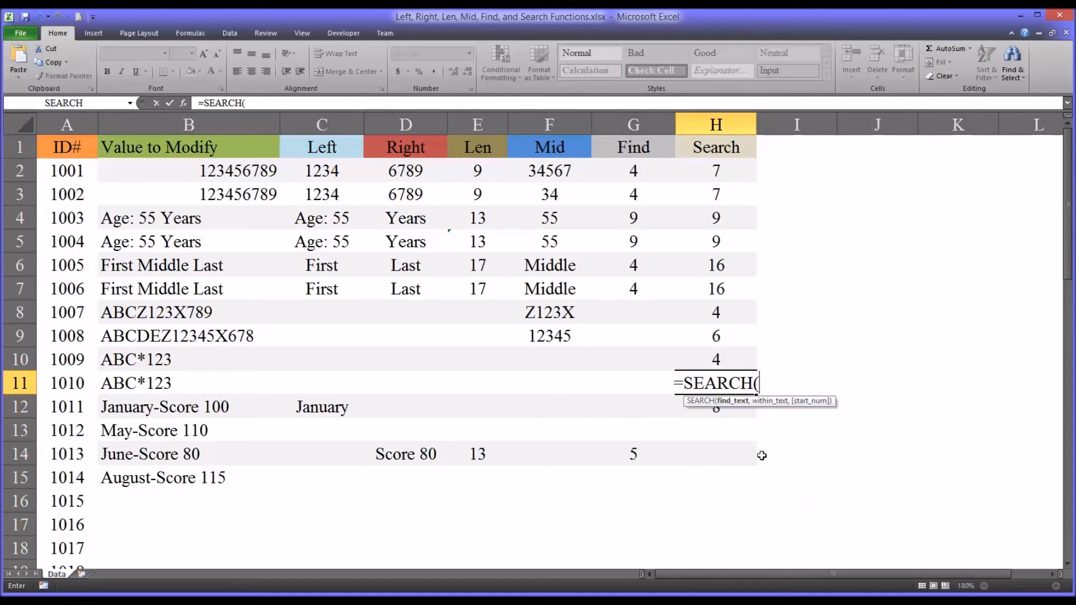
text("`)
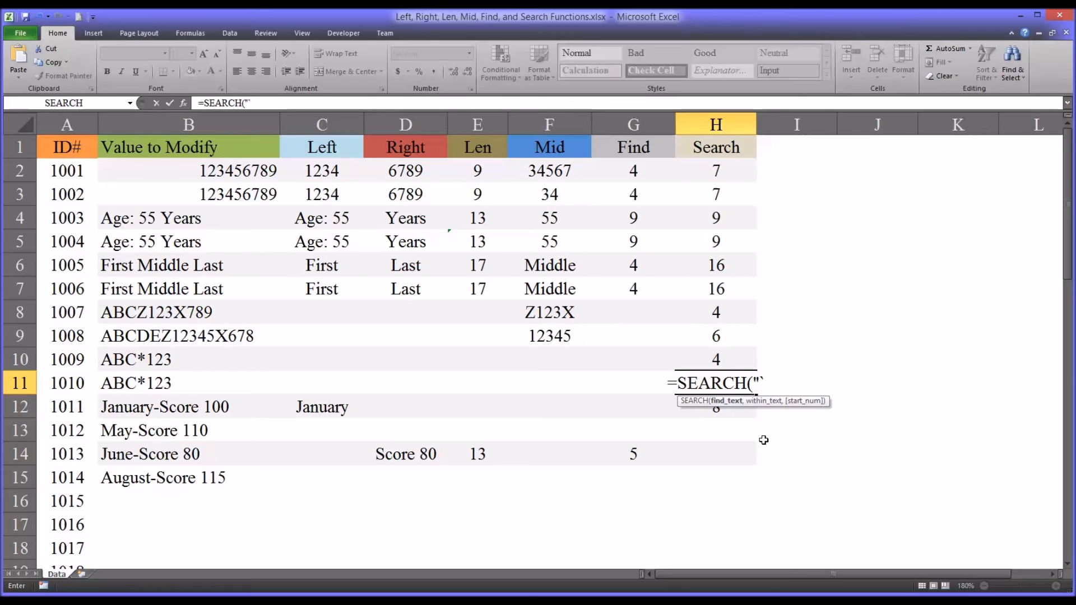
key(BackSpace)
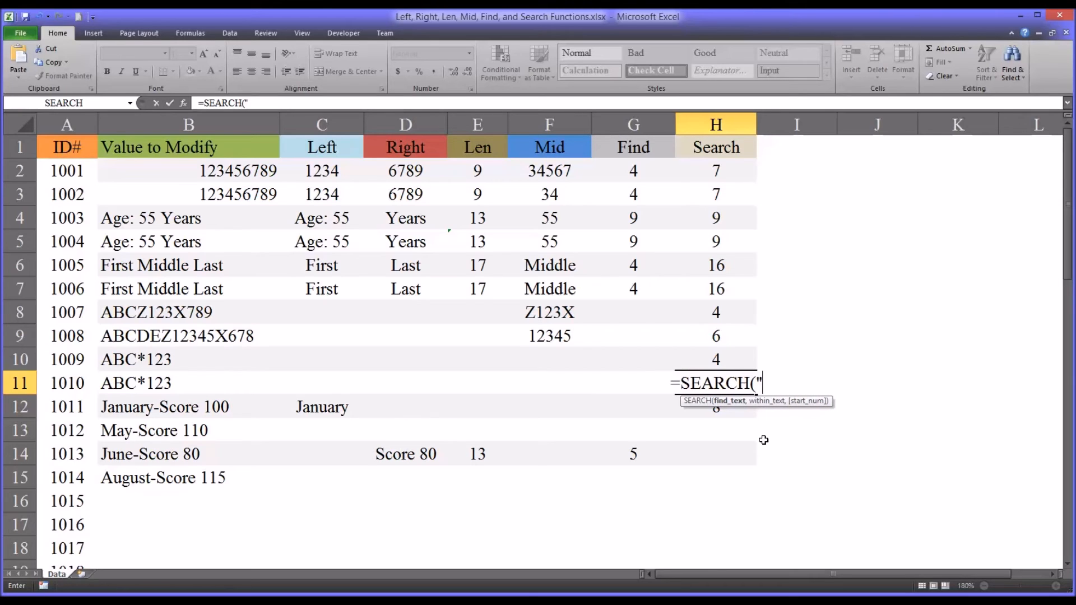
text(~)
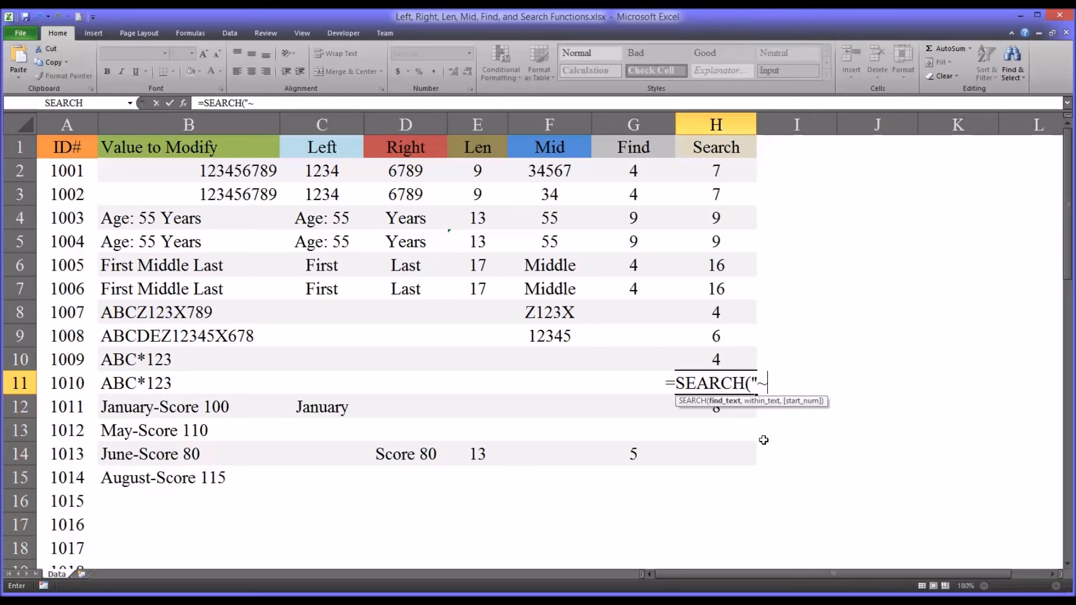
text(*")
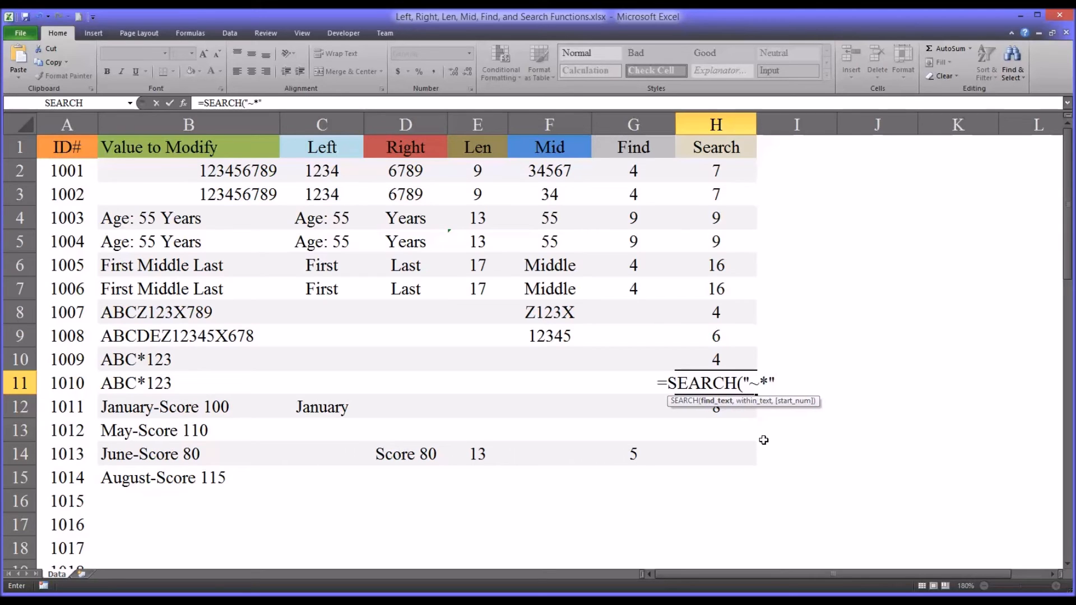
text(,)
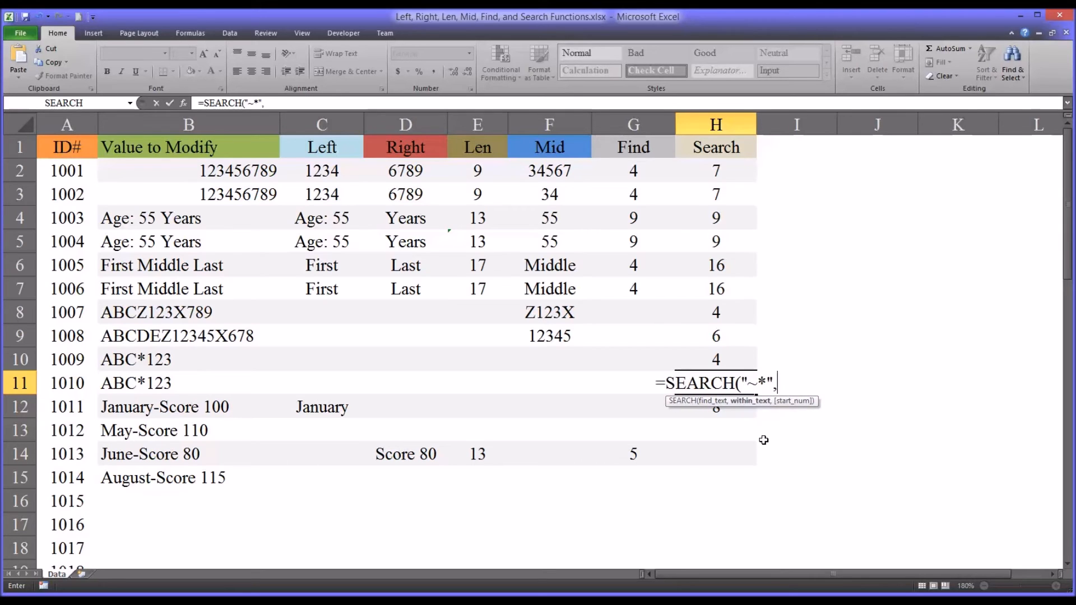
click(166, 385)
key(Return)
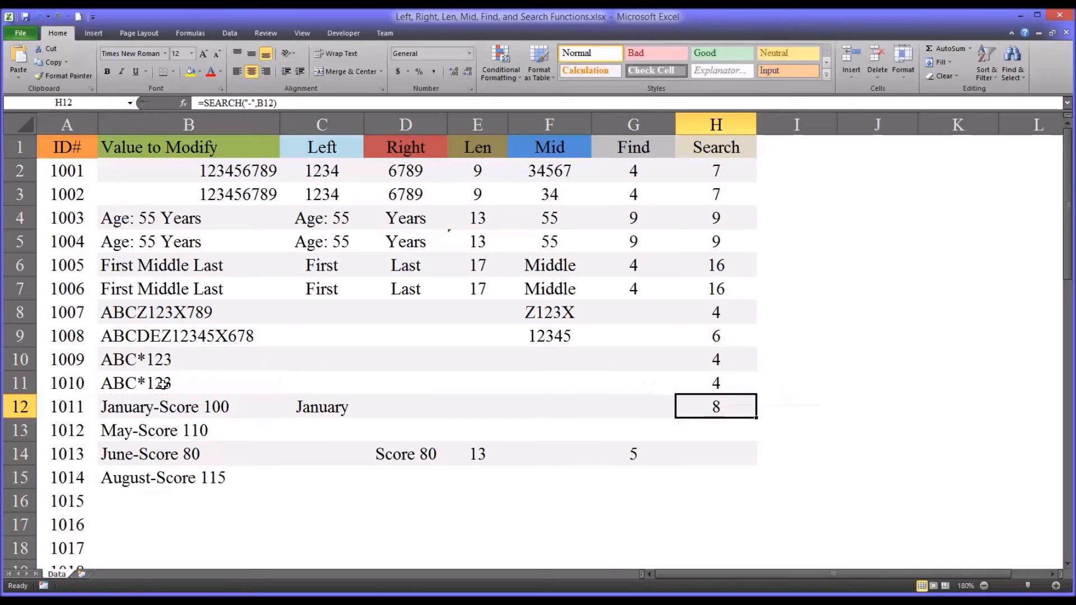
Clear the formula in H11 and replace the asterisk in B11 with a tilde so the text reads ABC~123.
key(Up)
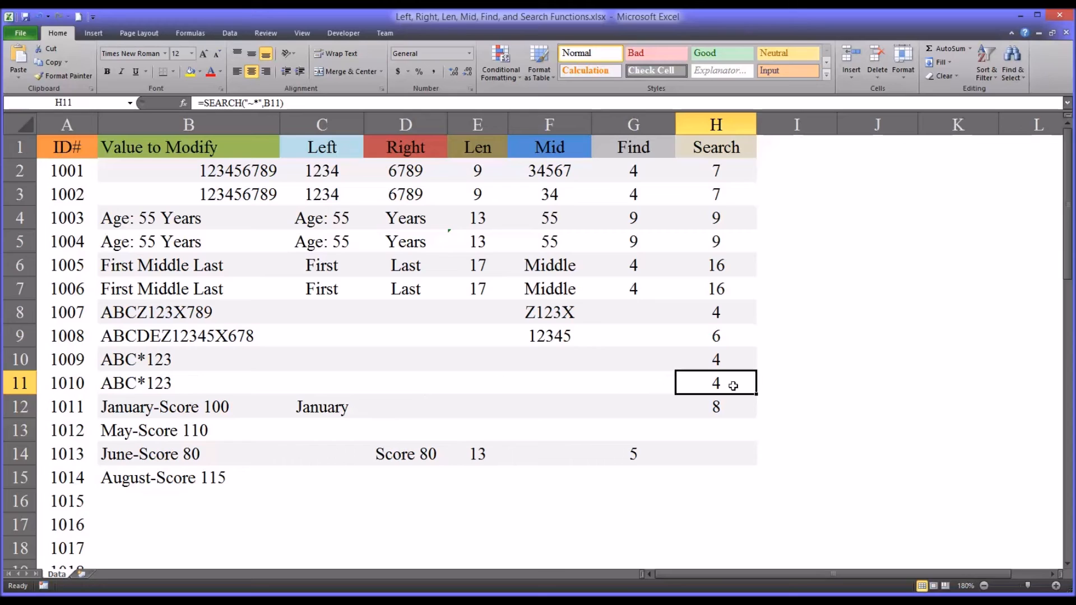
key(Delete)
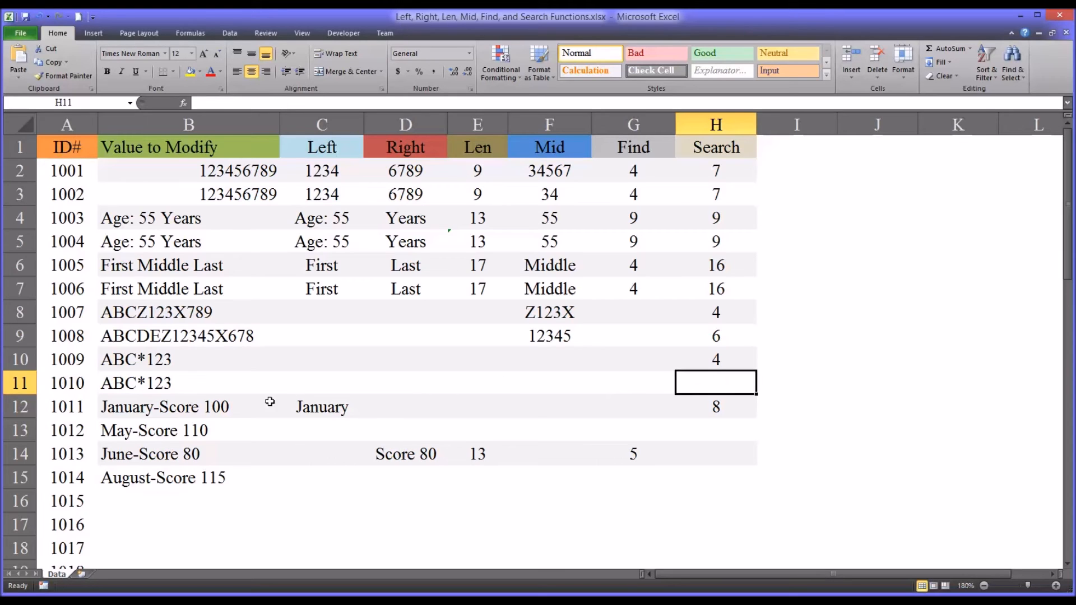
click(213, 387)
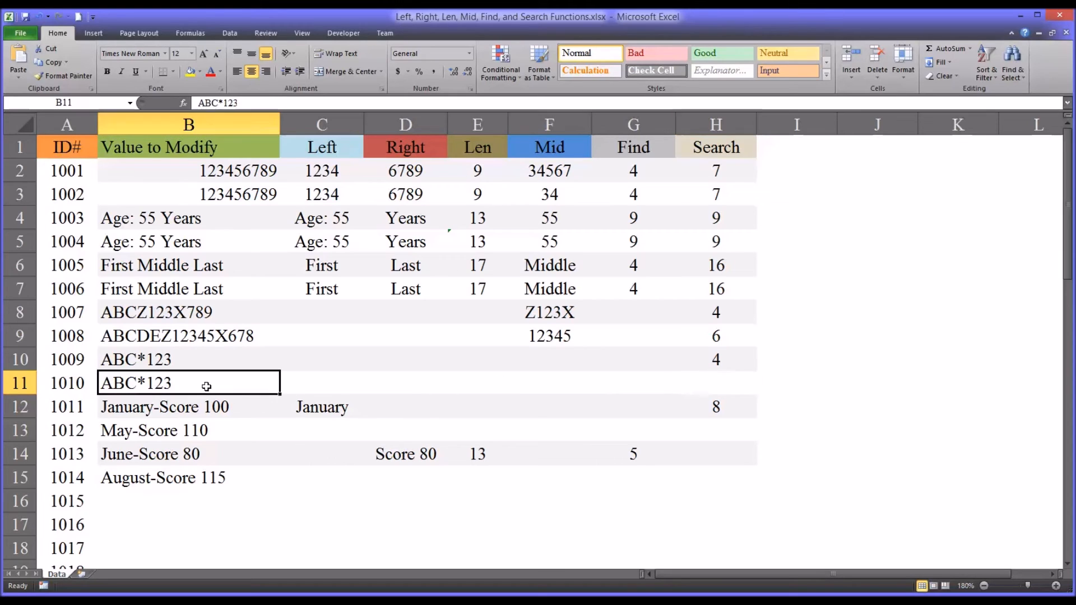
double_click(220, 103)
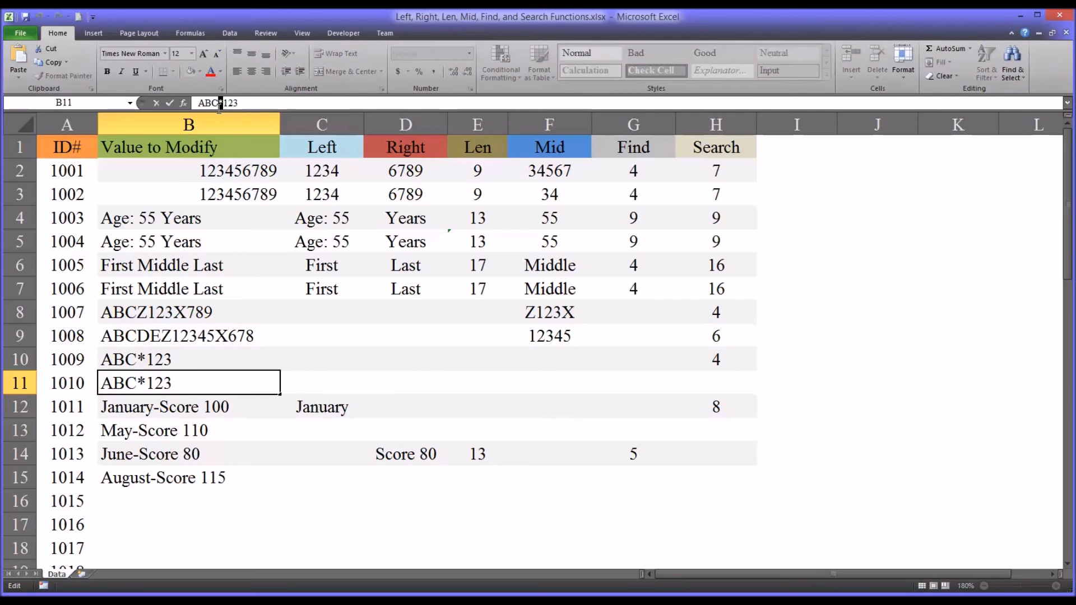
text(~)
key(ctrl+Return)
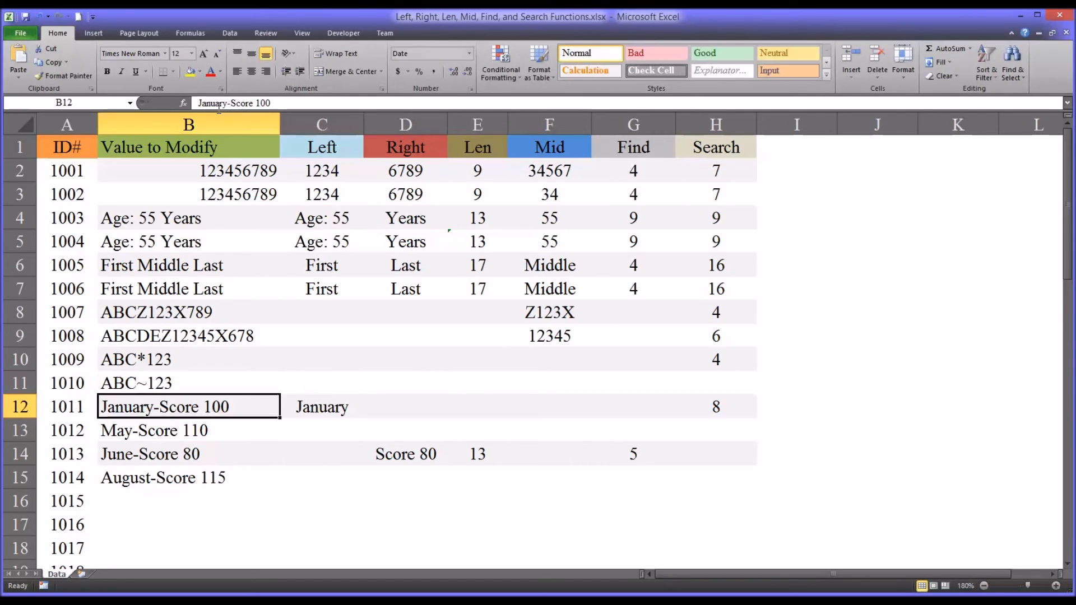
Enter =SEARCH("~~",B11) in H11 to locate the tilde in B11, and check the formula.
key(Right)
key(Right)
key(Right)
key(Right)
key(Right)
key(Right)
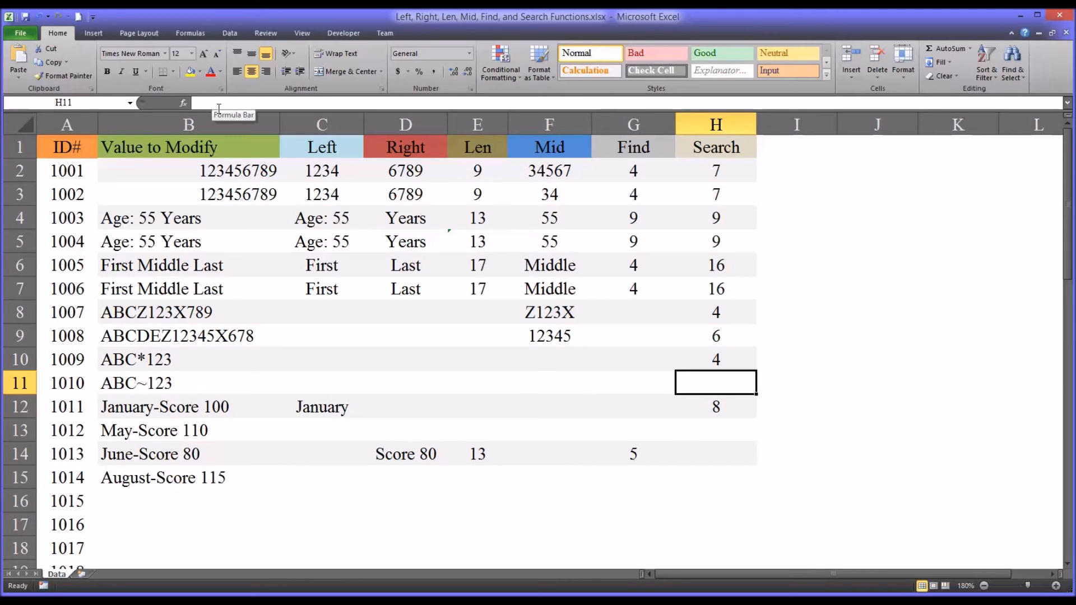
text(=se)
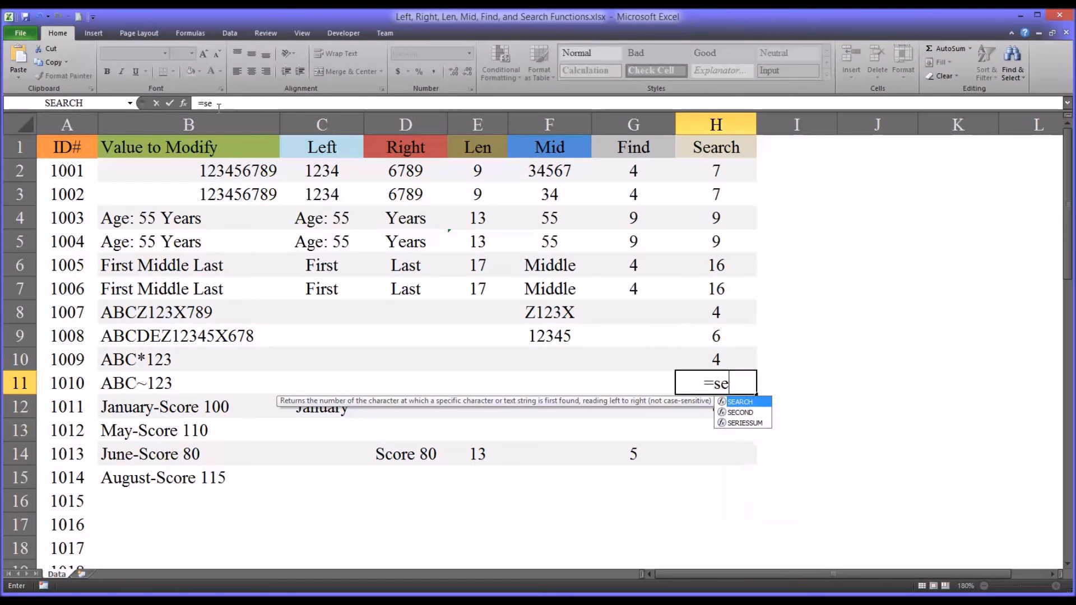
key(Tab)
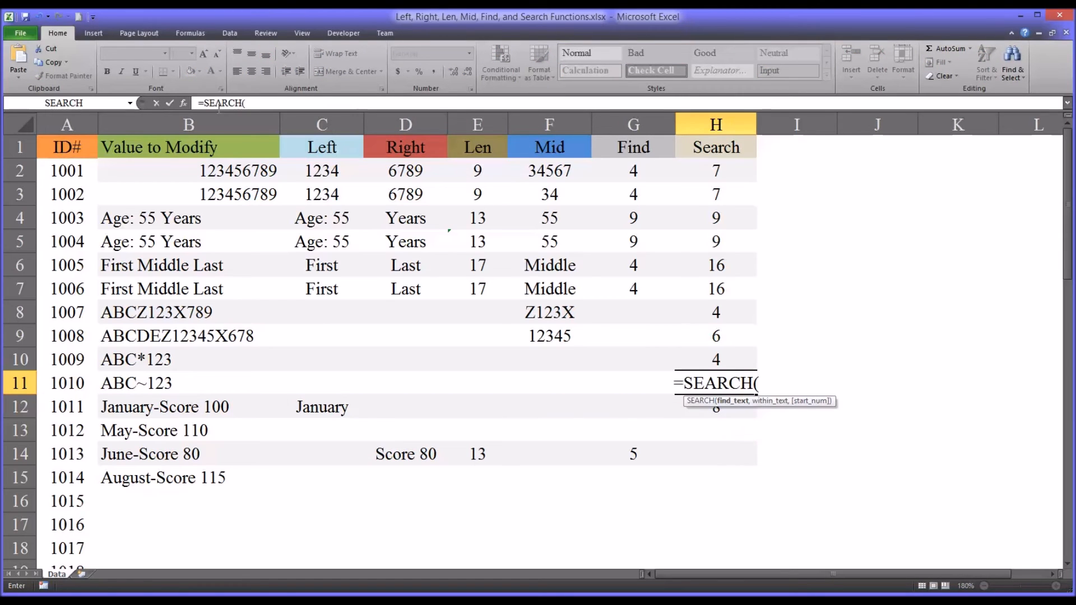
text(")
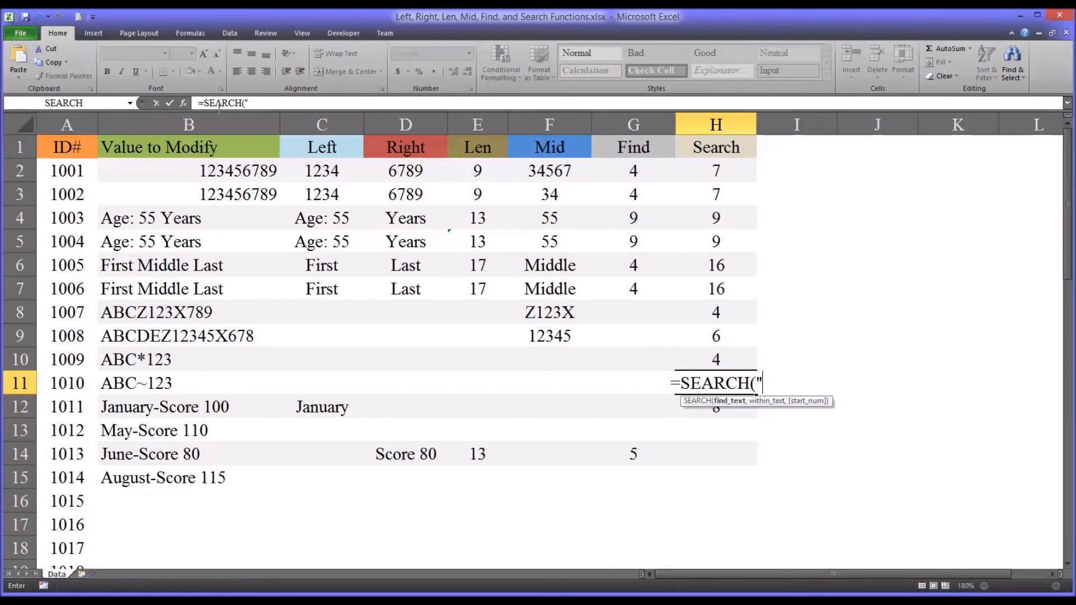
text(~~)
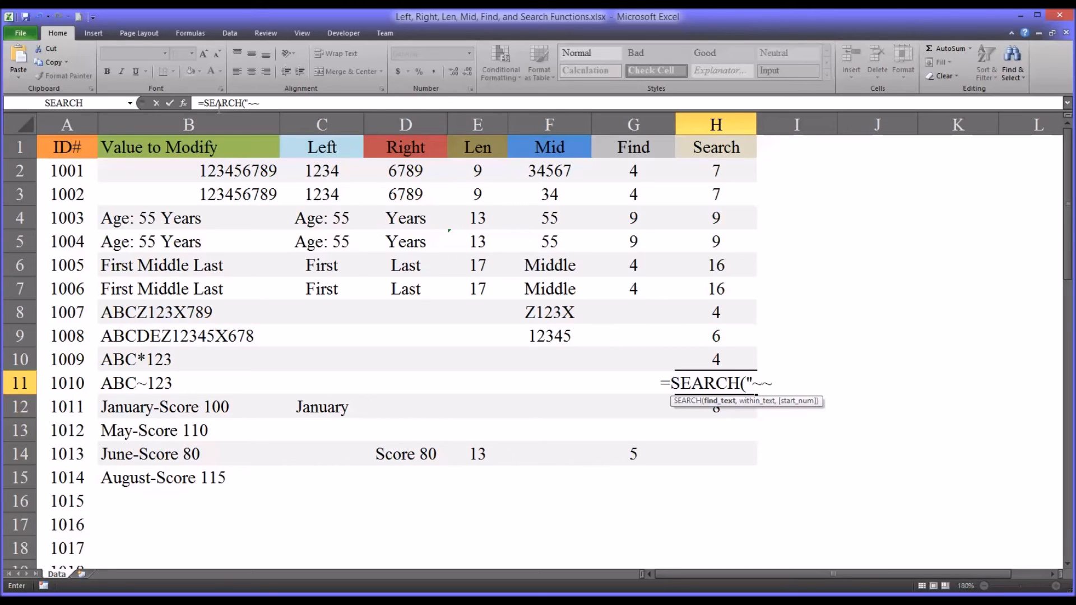
text(",)
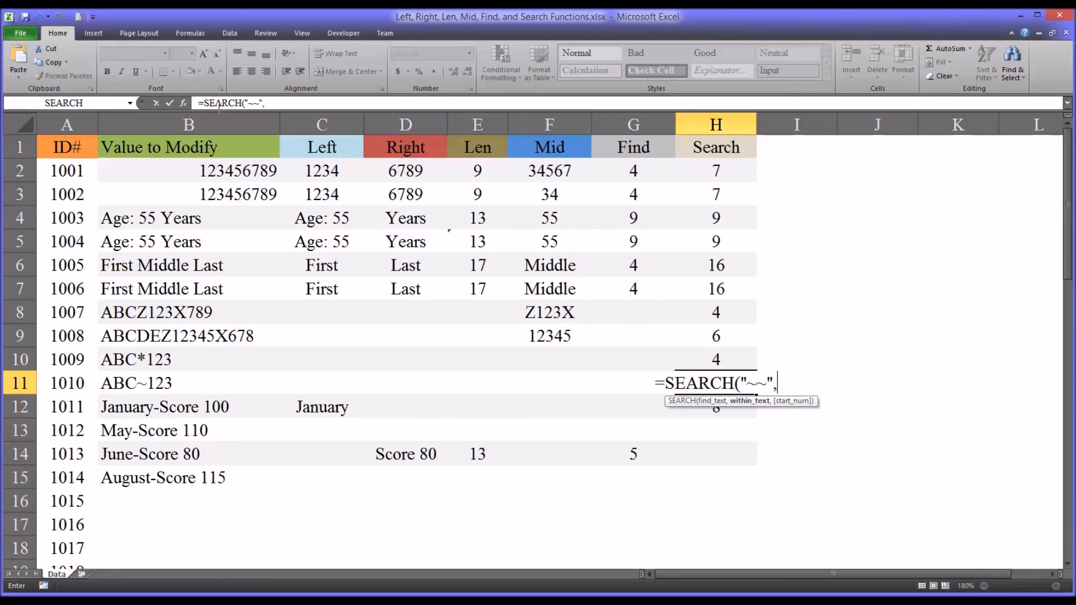
click(189, 386)
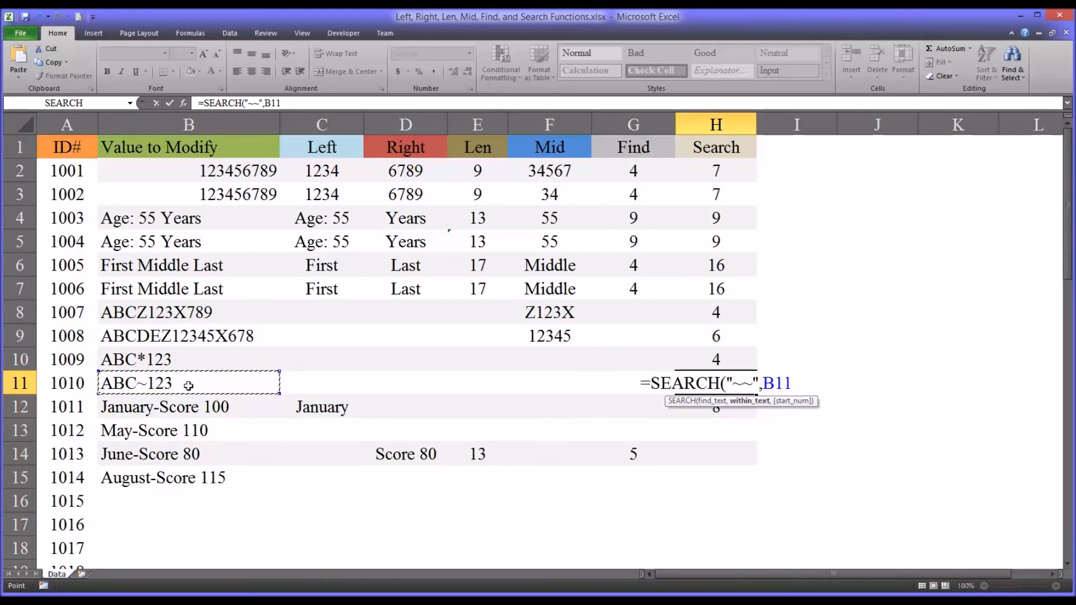
key(Return)
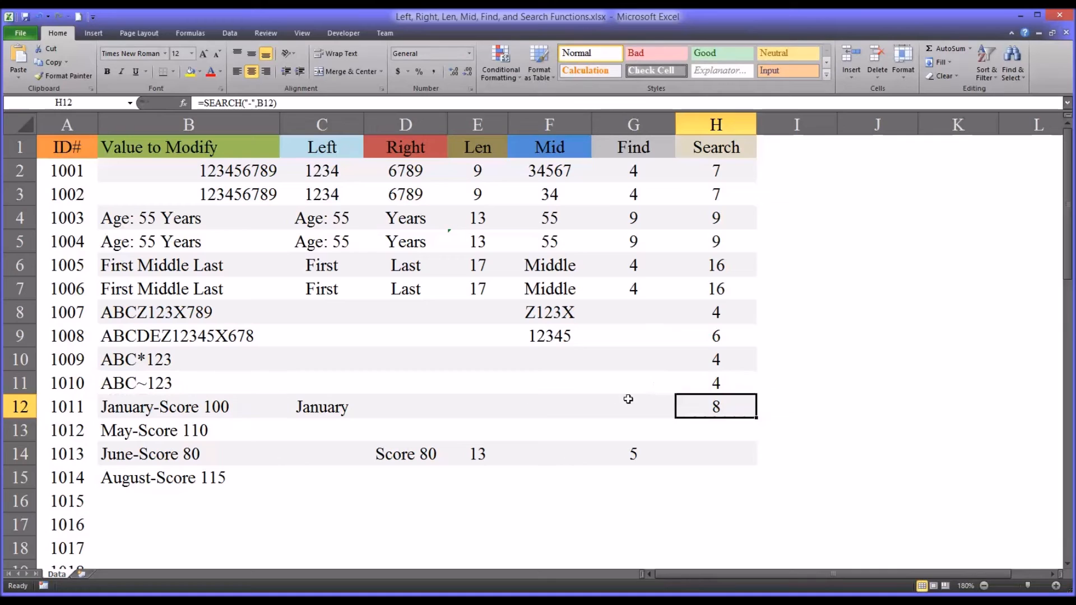
click(695, 389)
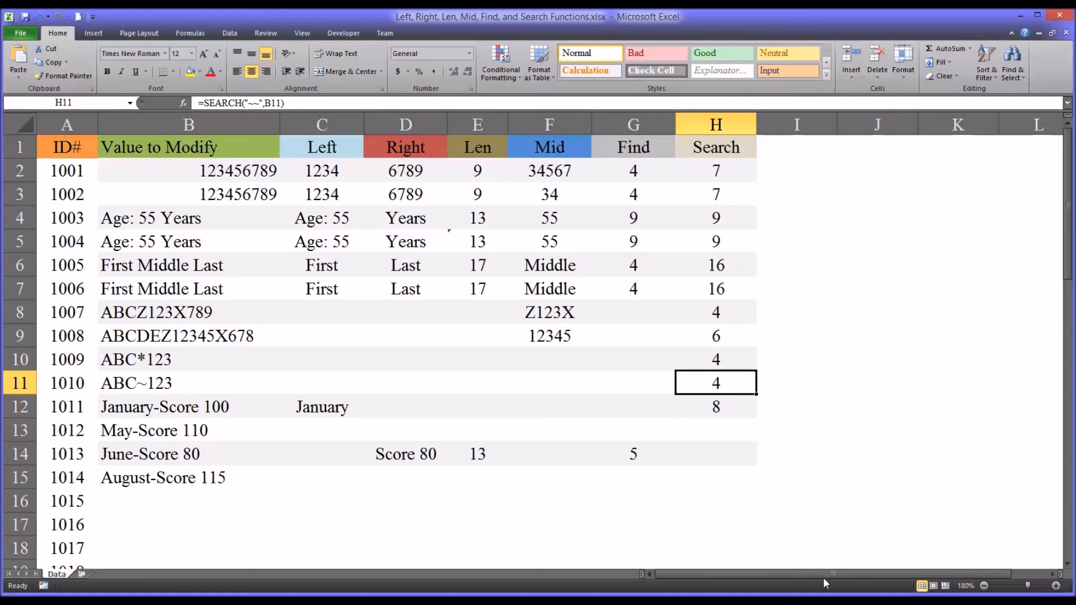
Examine the hyphen SEARCH formula in H12 against the month and score texts in B12 and B13.
click(695, 409)
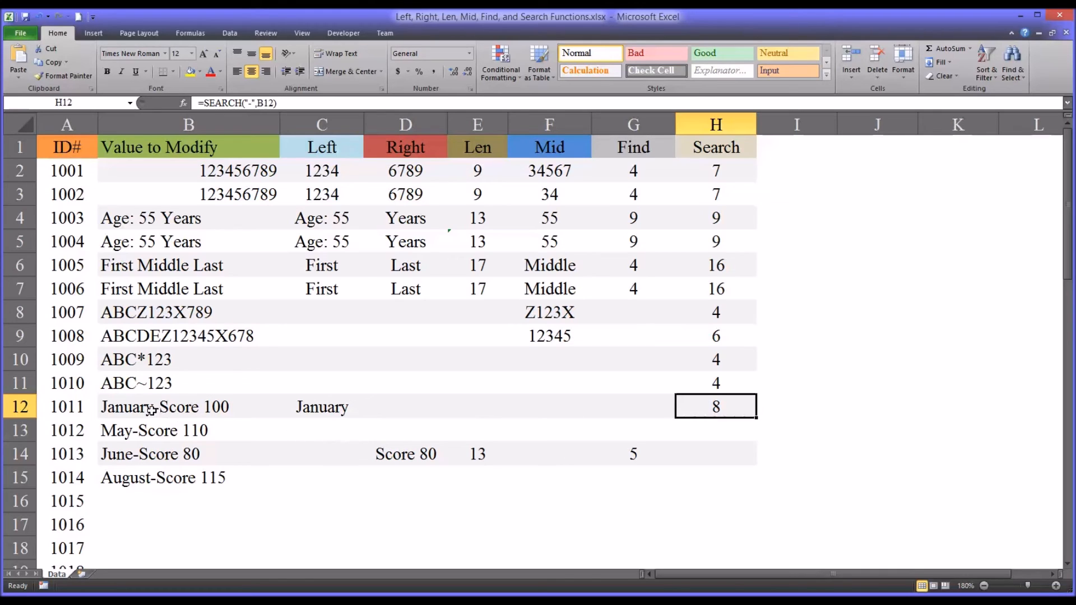
click(124, 410)
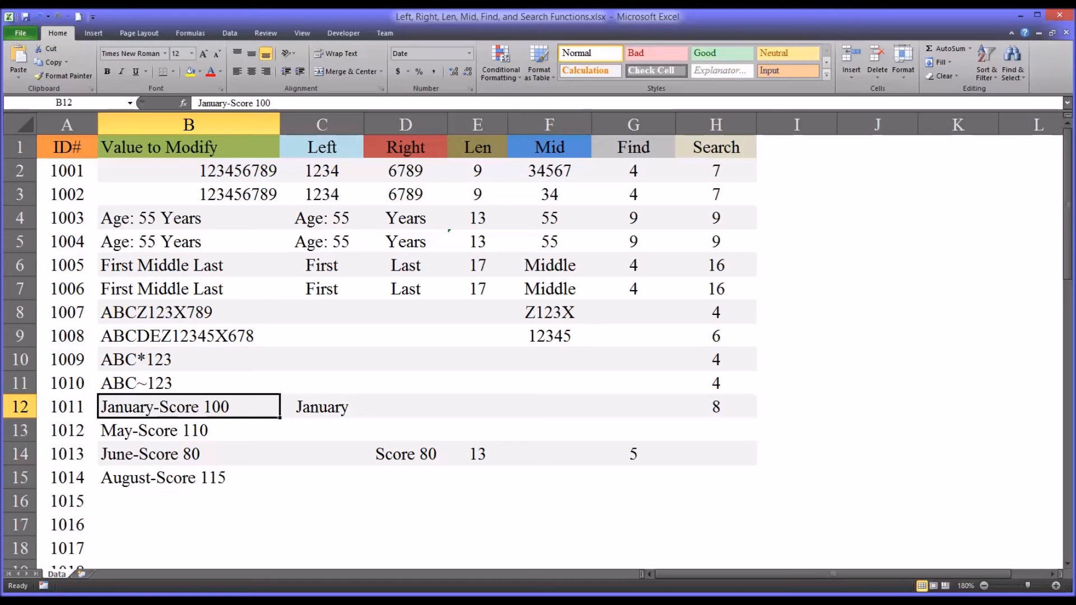
click(212, 431)
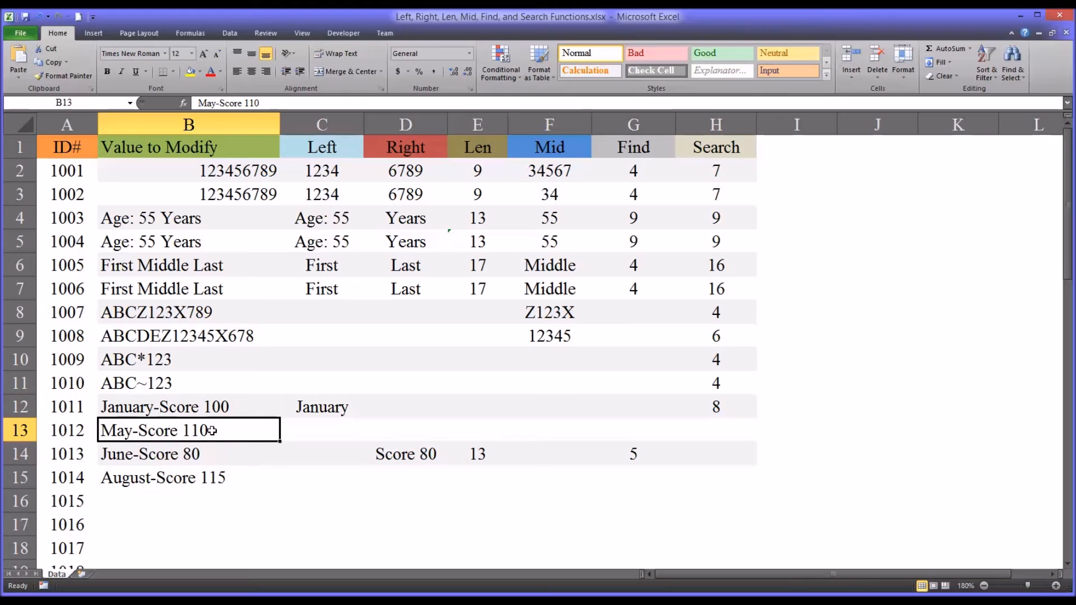
Enter =SEARCH("-",B13) in H13 to locate the hyphen in the May score text, and check the formula.
click(213, 410)
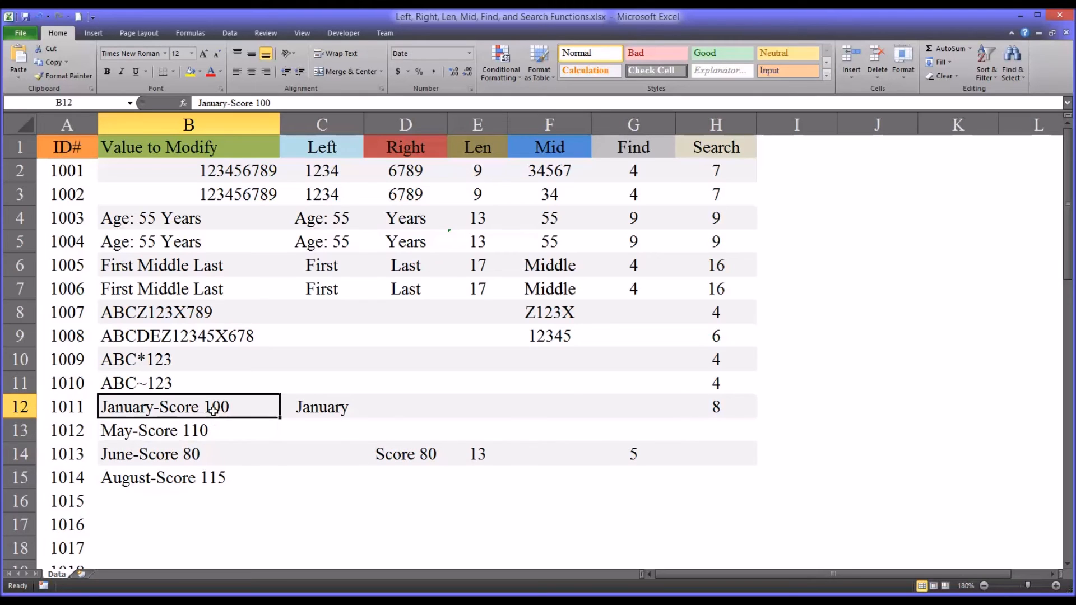
click(212, 431)
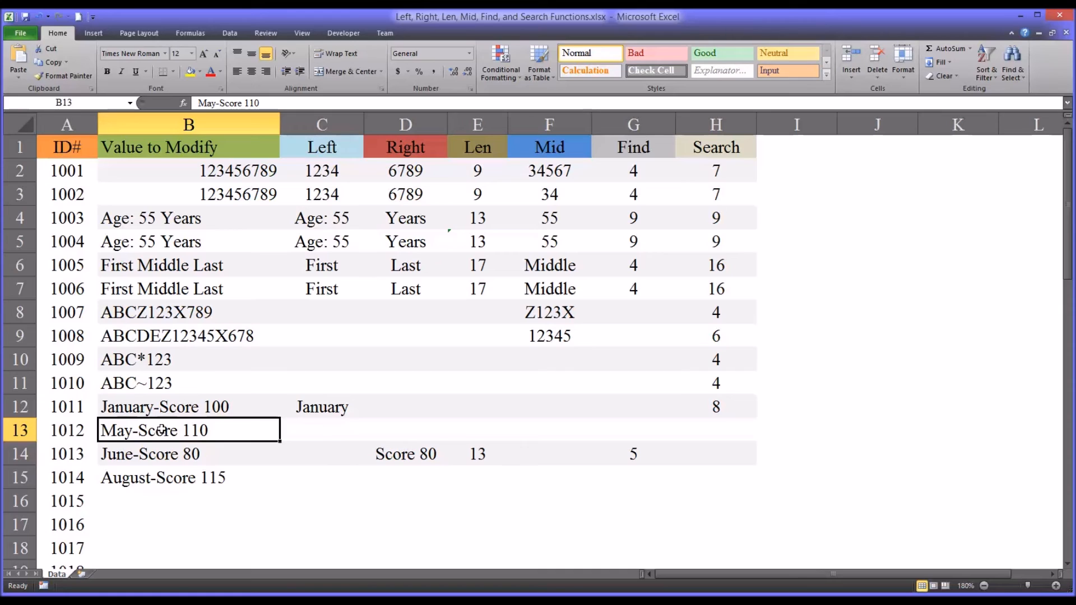
click(146, 413)
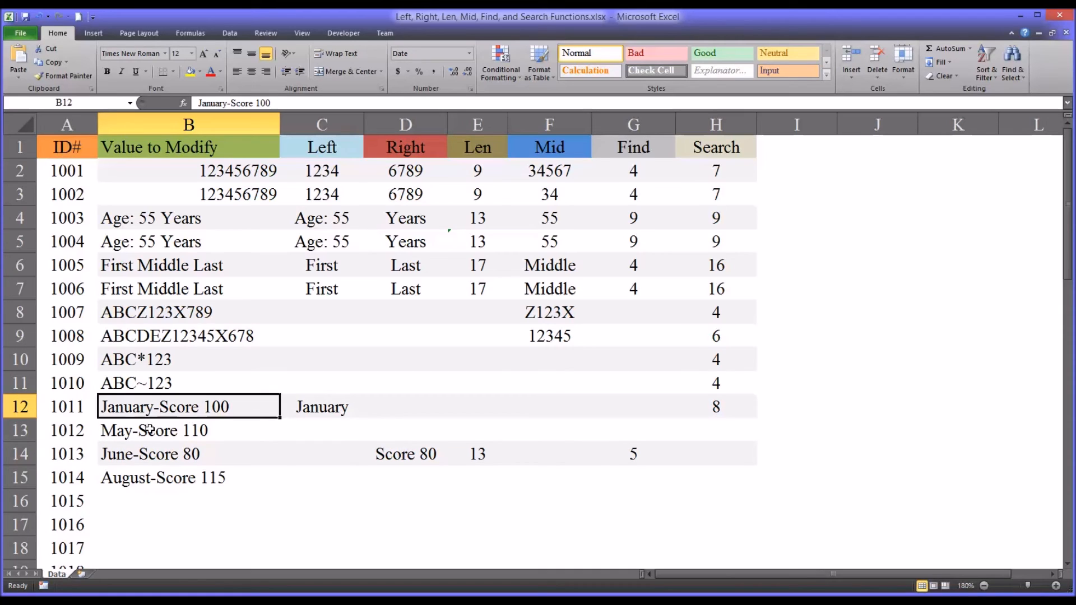
click(148, 432)
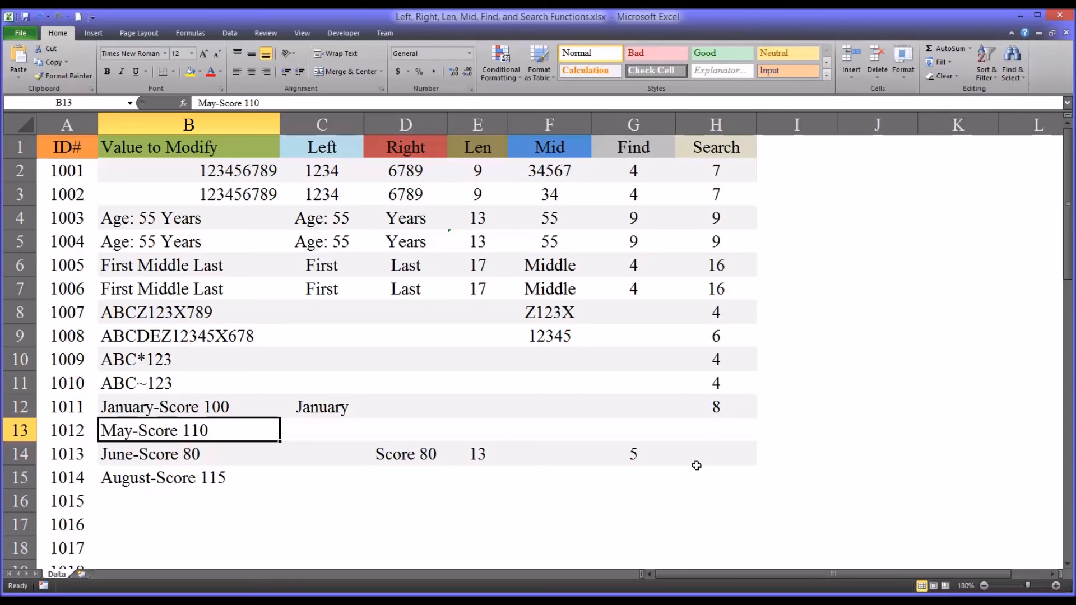
click(701, 431)
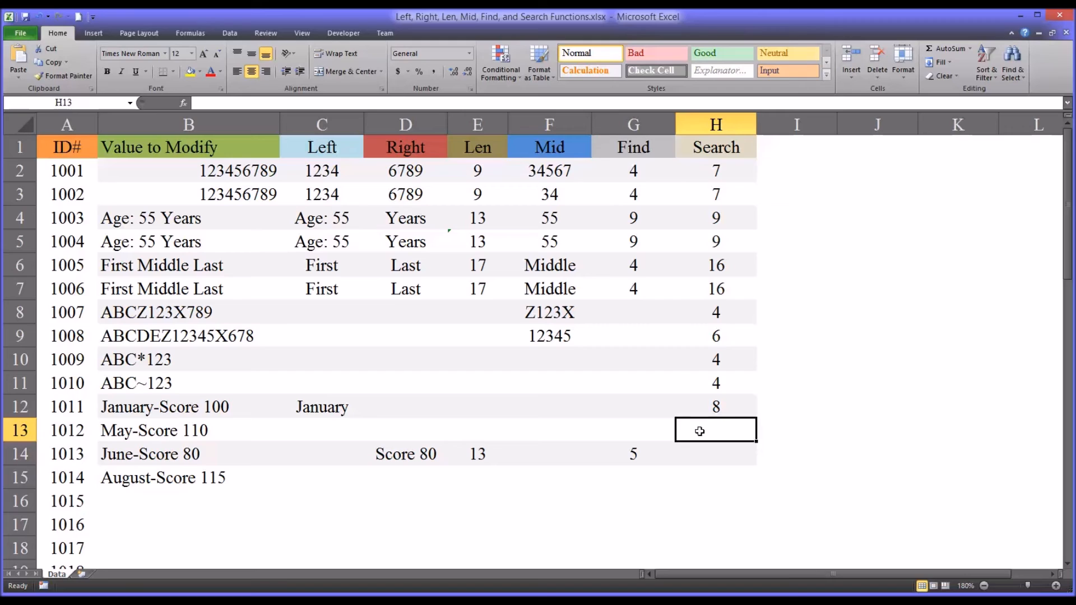
text(=search()
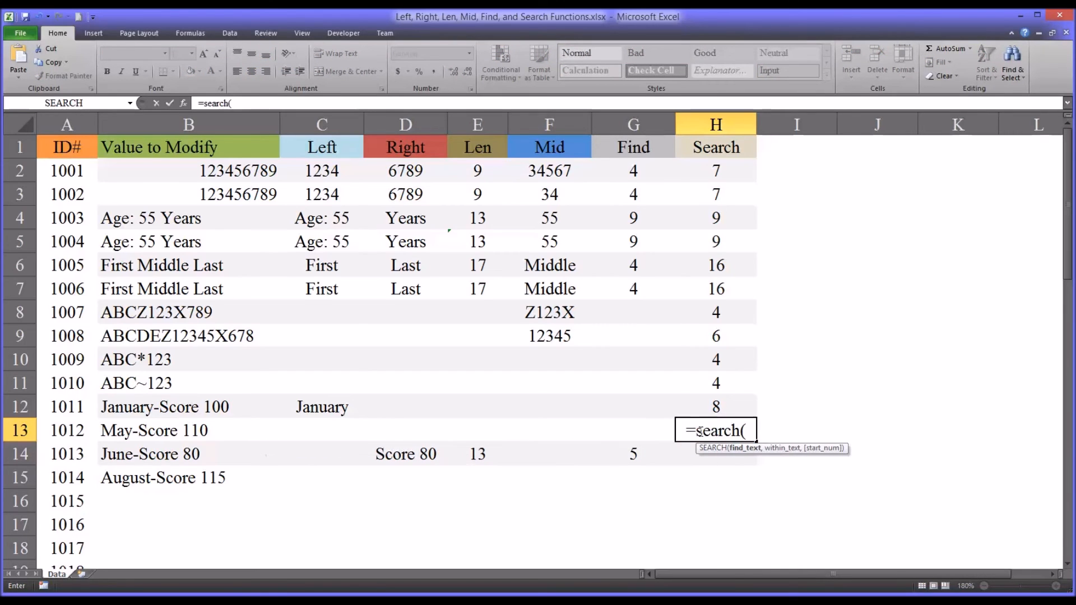
text("-)
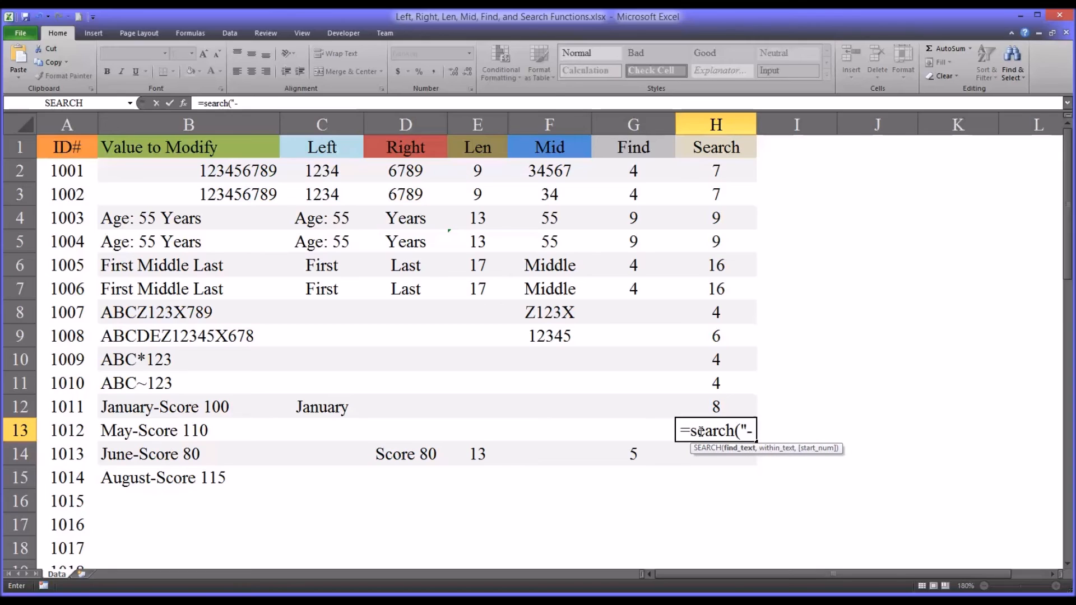
text(")
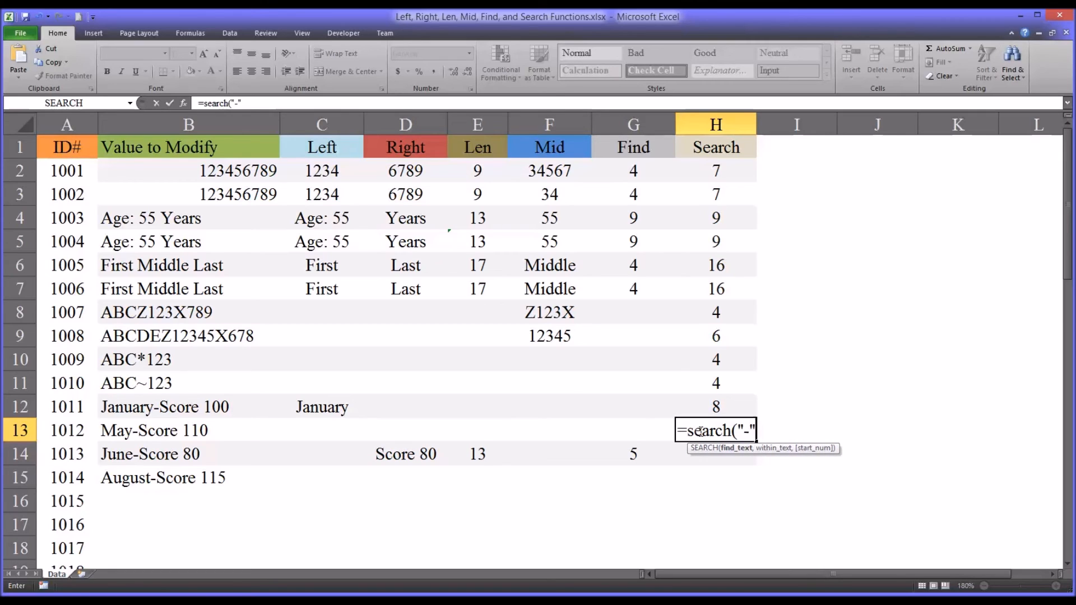
text(,)
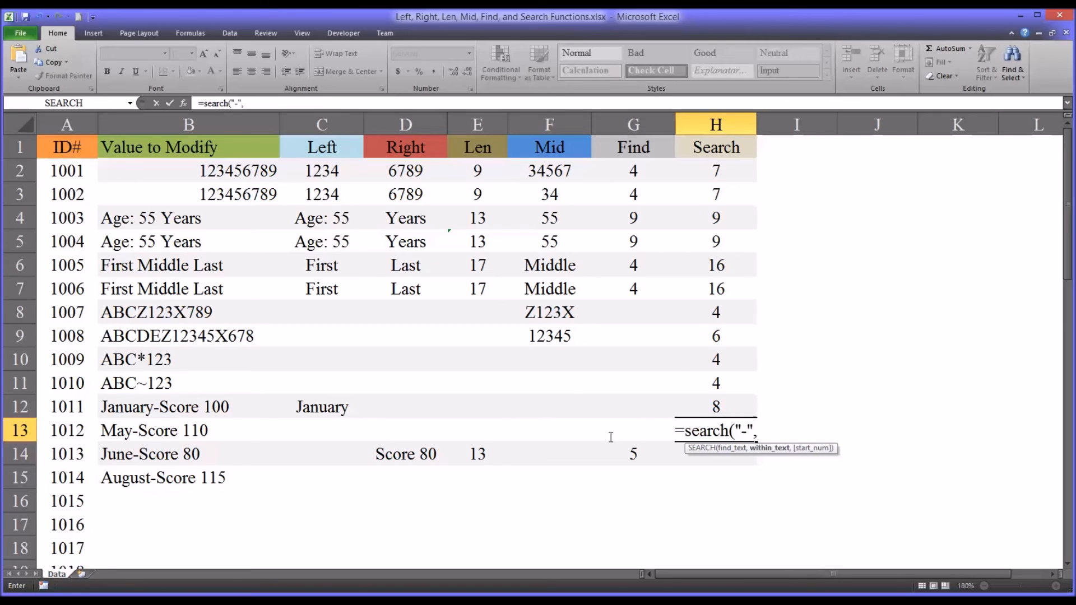
click(192, 432)
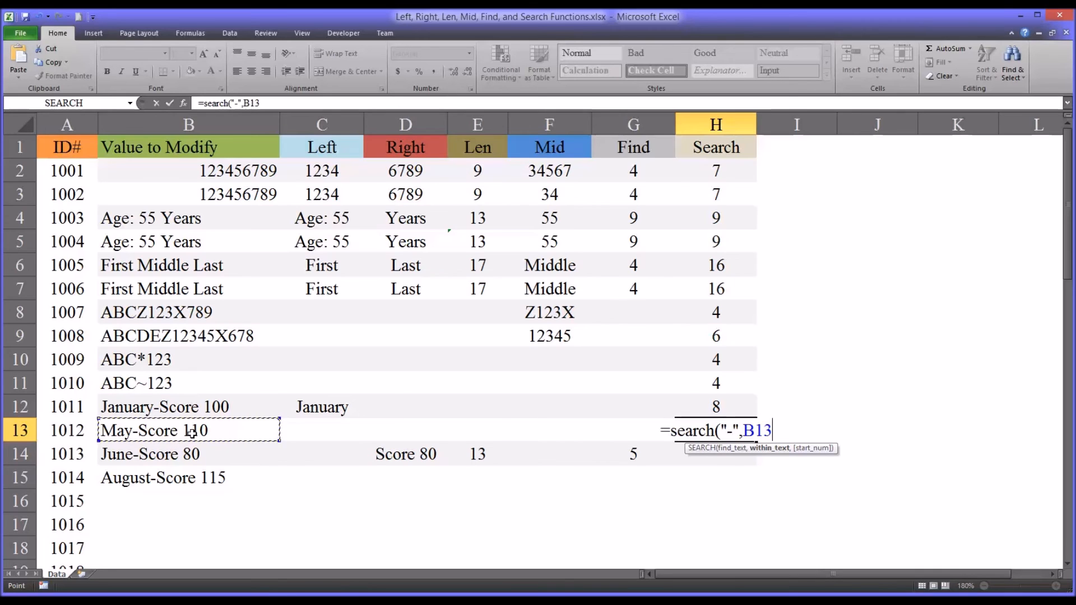
key(Return)
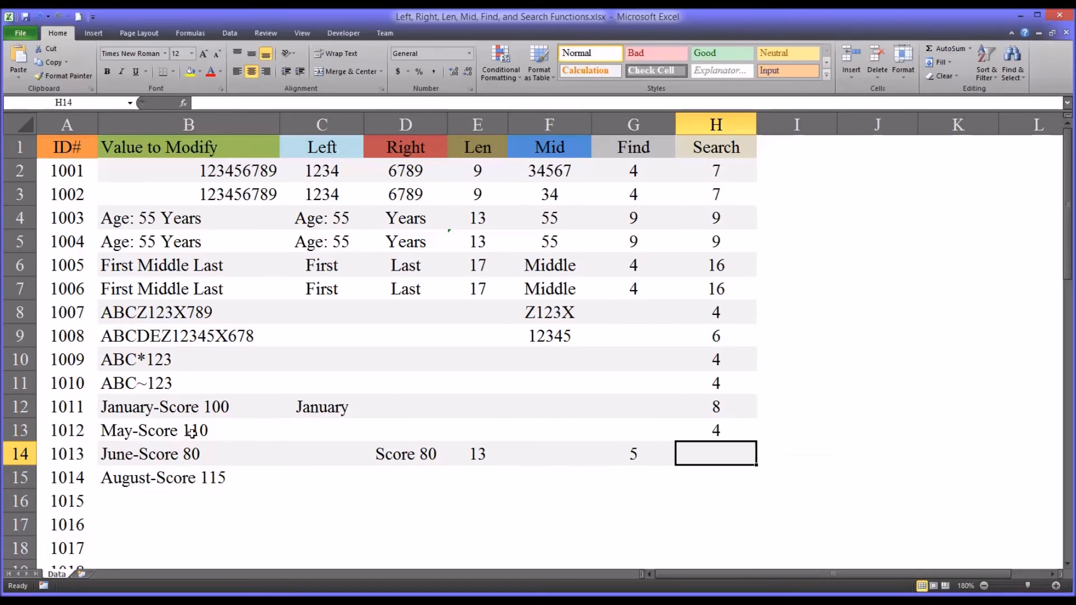
click(674, 430)
key(Right)
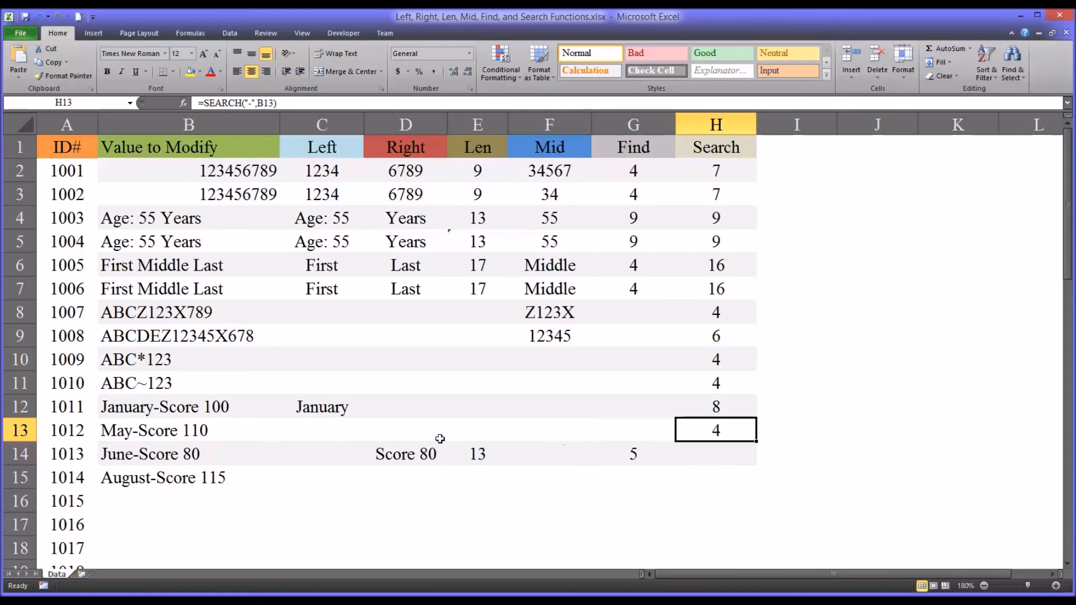
Enter =LEFT(B13,SEARCH("-",B13)-1) in C13 to extract the month before the hyphen, and check the formula.
click(193, 432)
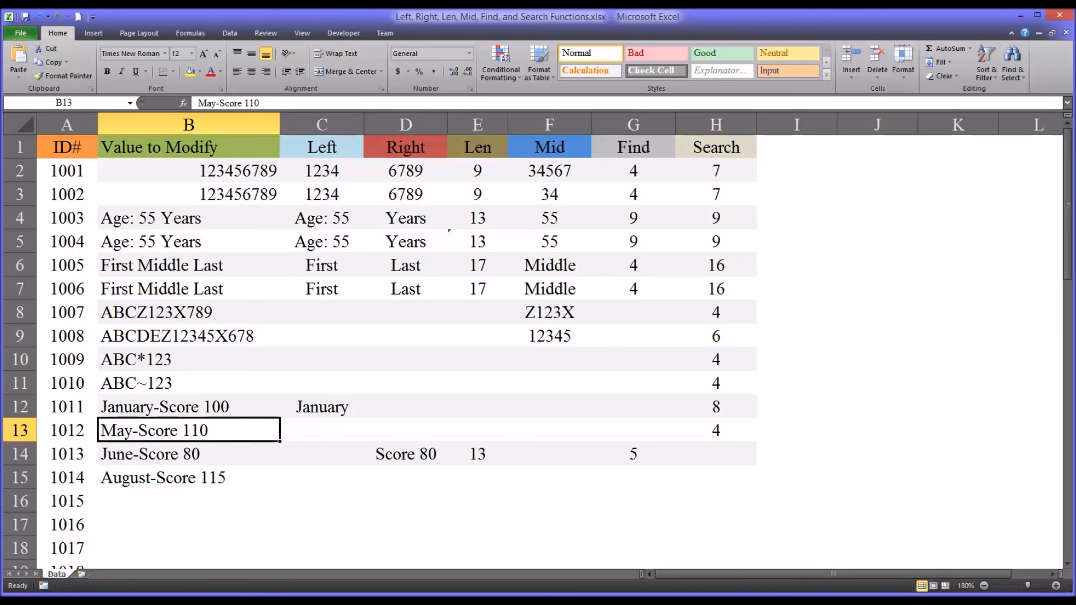
click(322, 432)
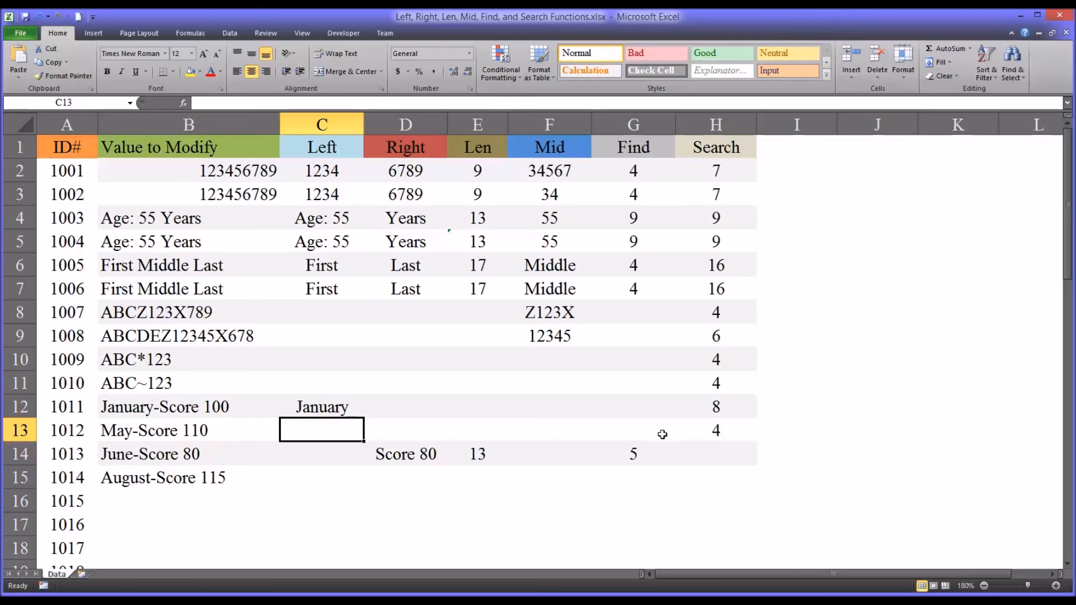
click(696, 430)
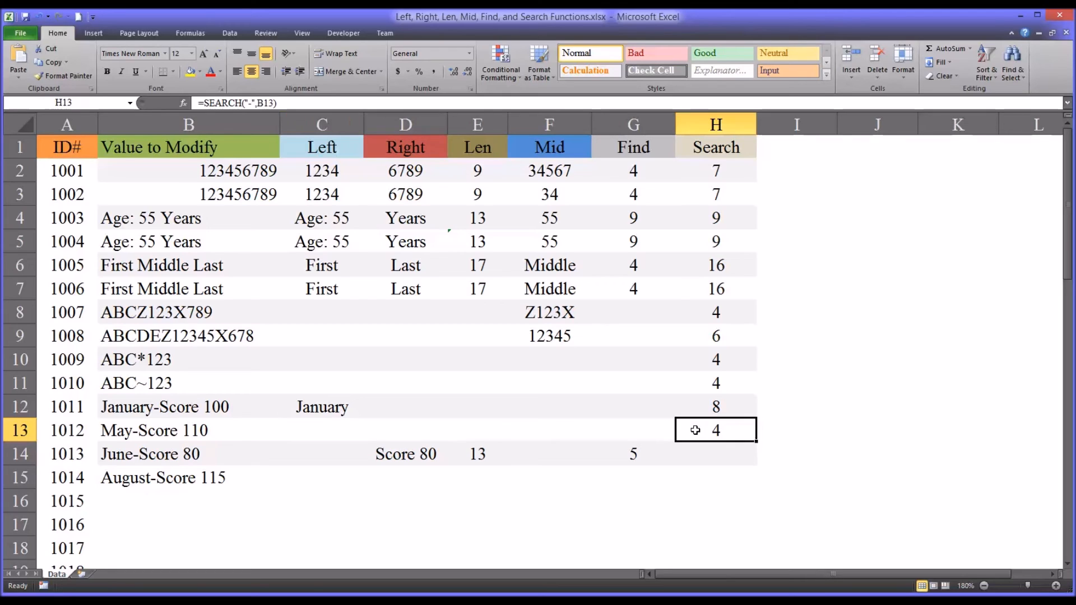
click(321, 430)
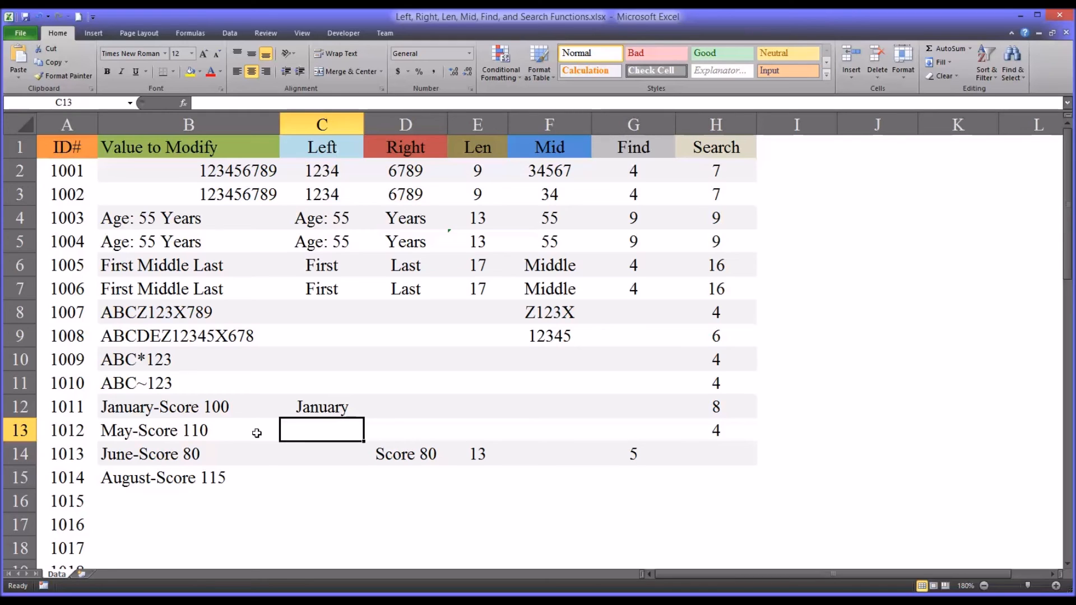
text(=le)
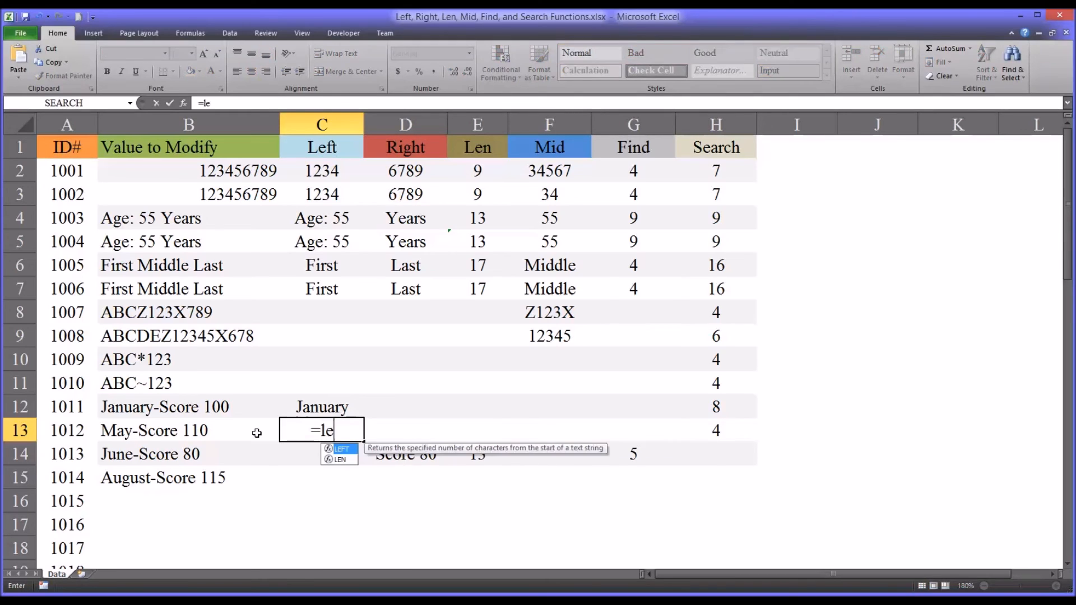
text(ft()
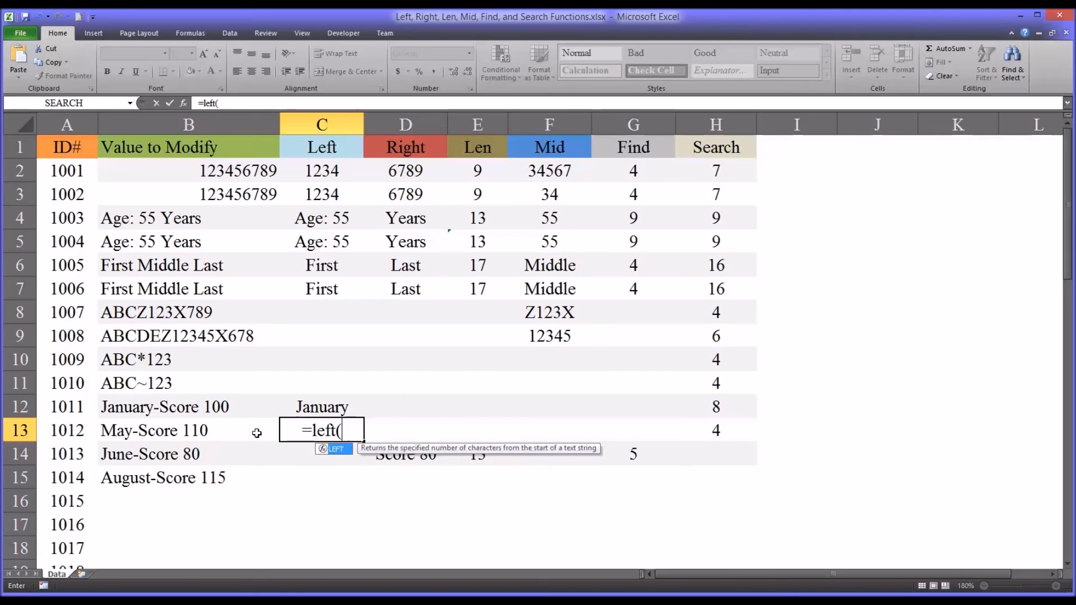
click(183, 430)
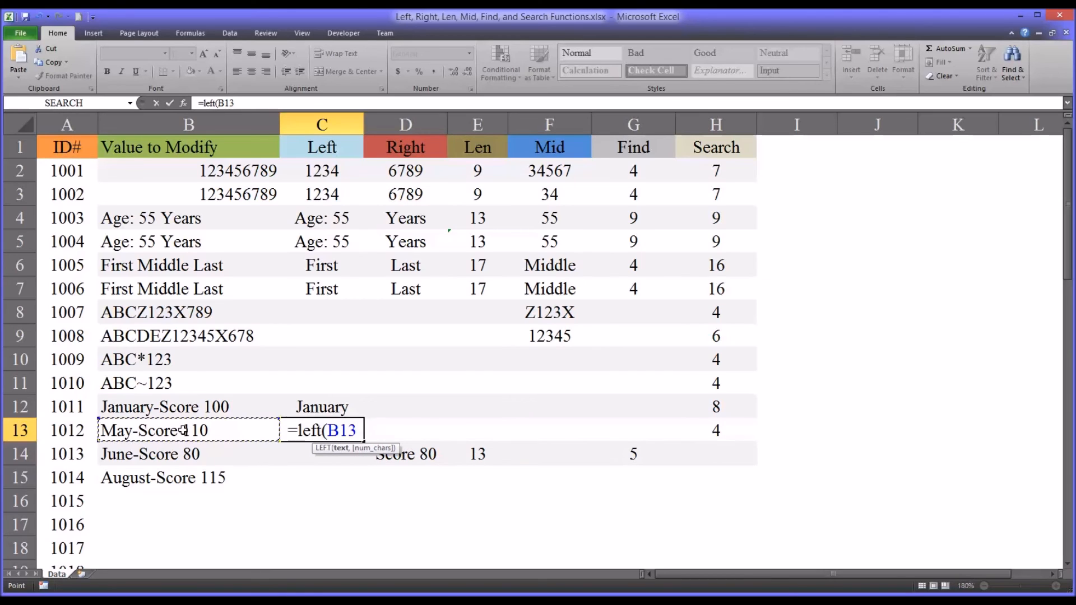
text(,)
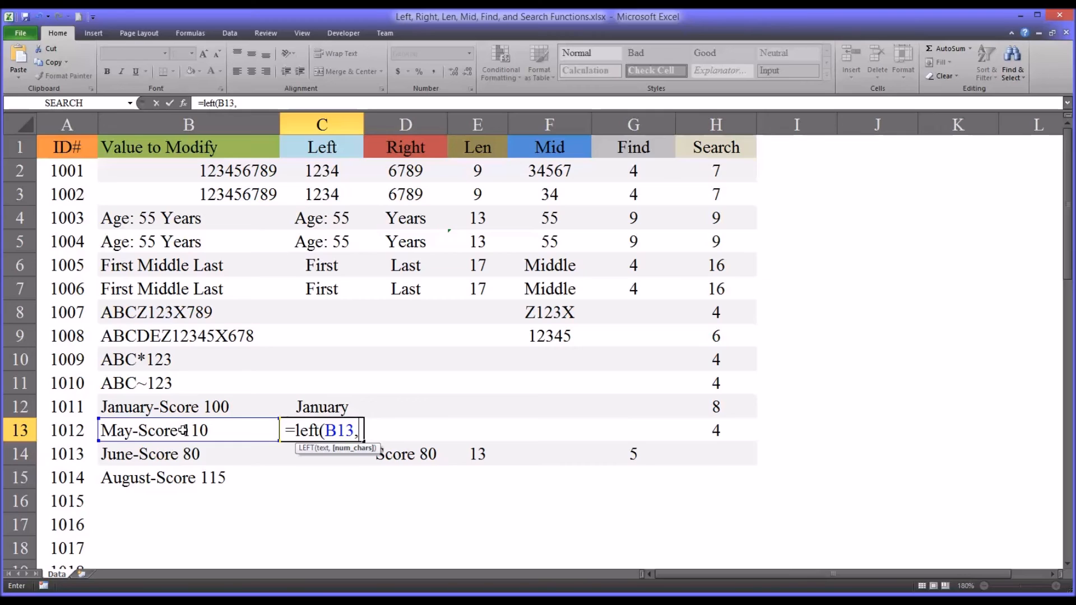
text(search)
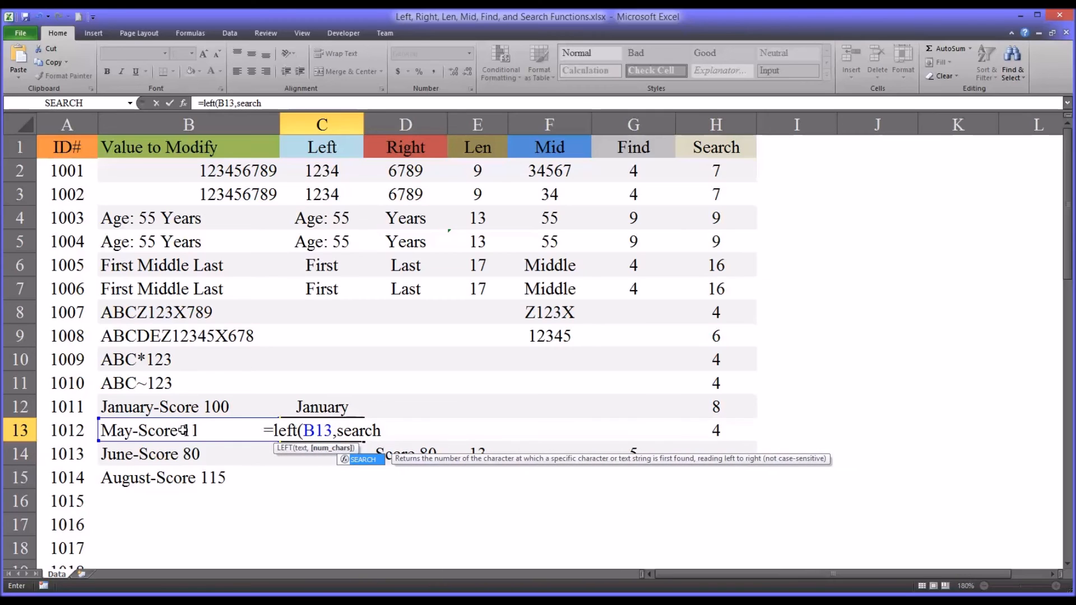
text(()
text("-)
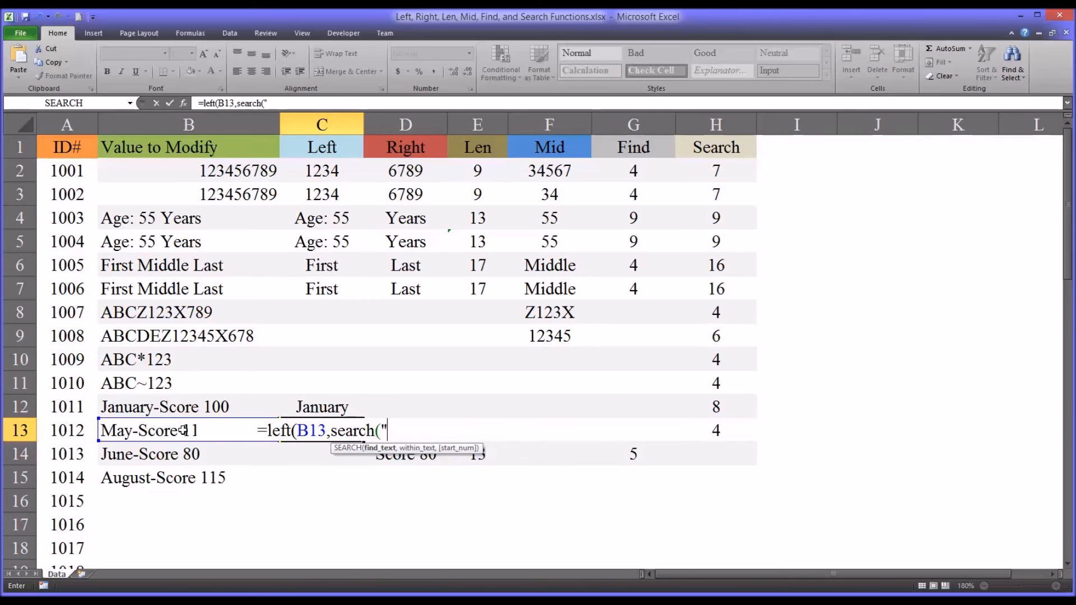
text(")
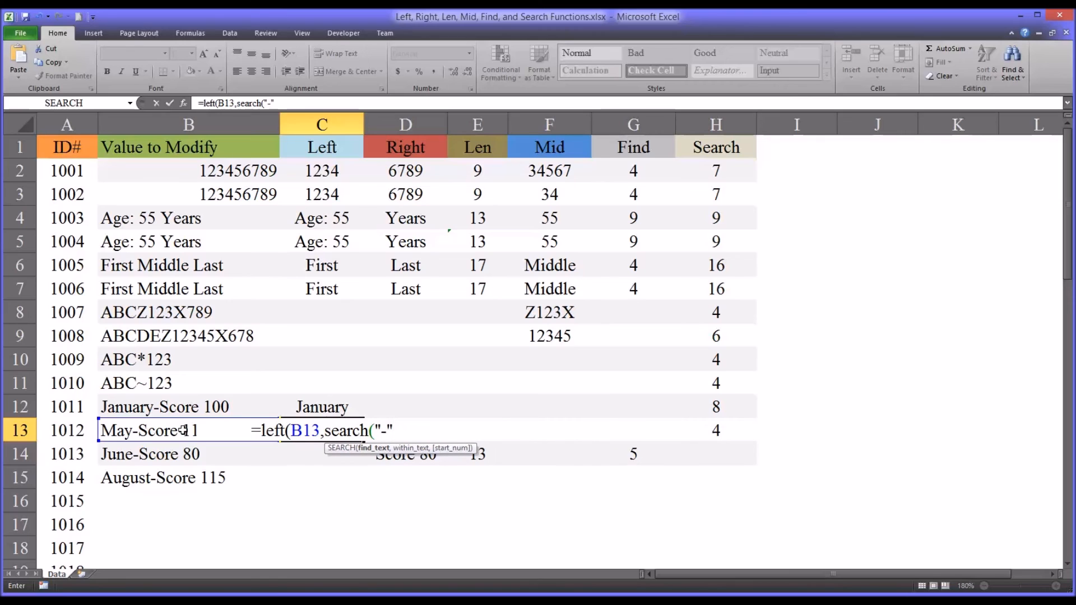
text(,)
click(149, 431)
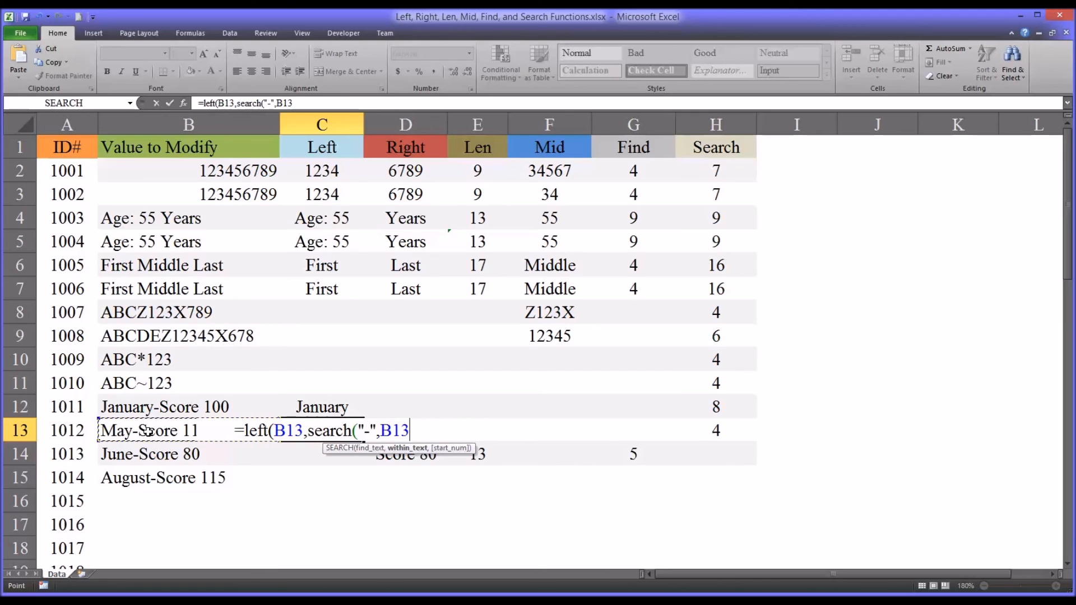
text())
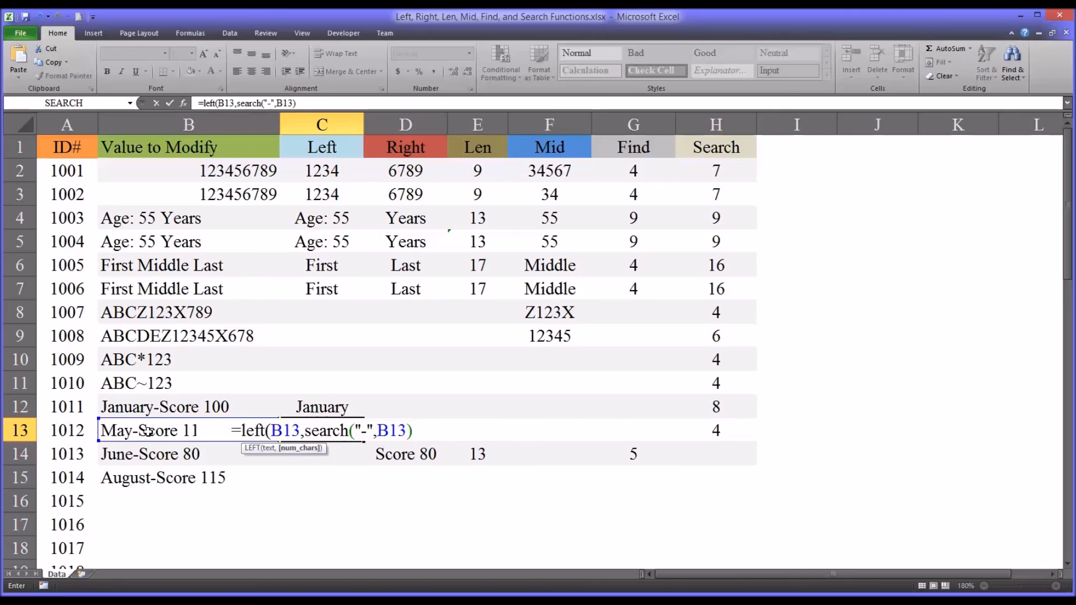
text(-1)
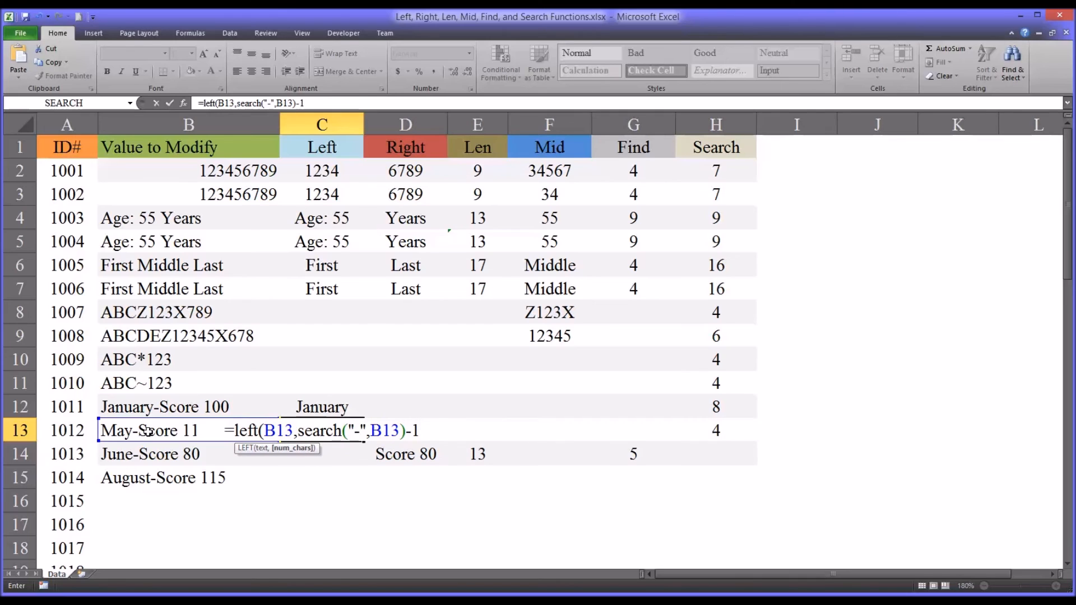
text())
key(Return)
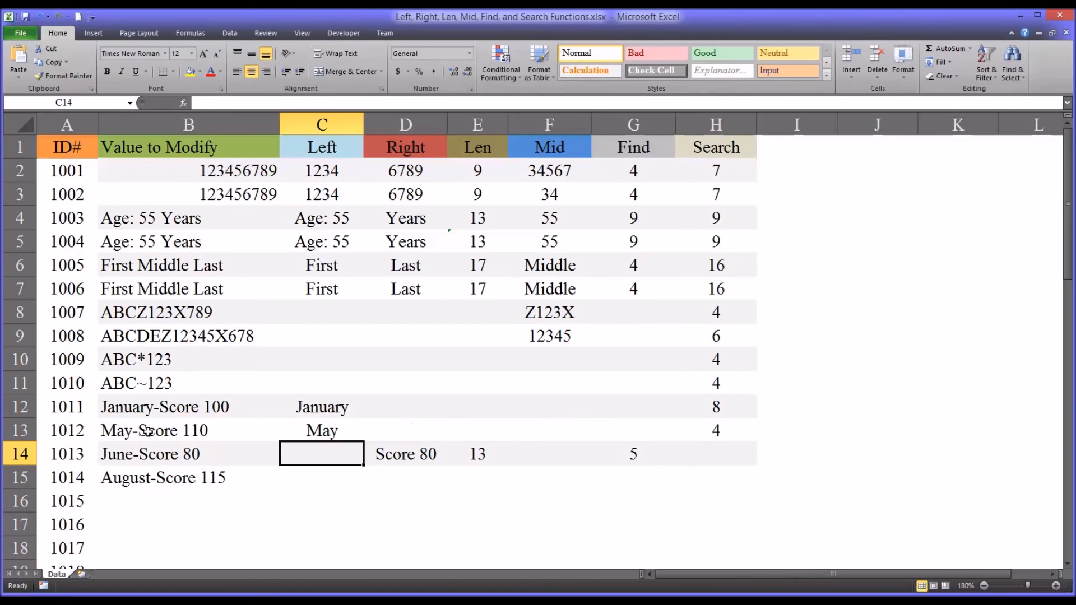
click(317, 433)
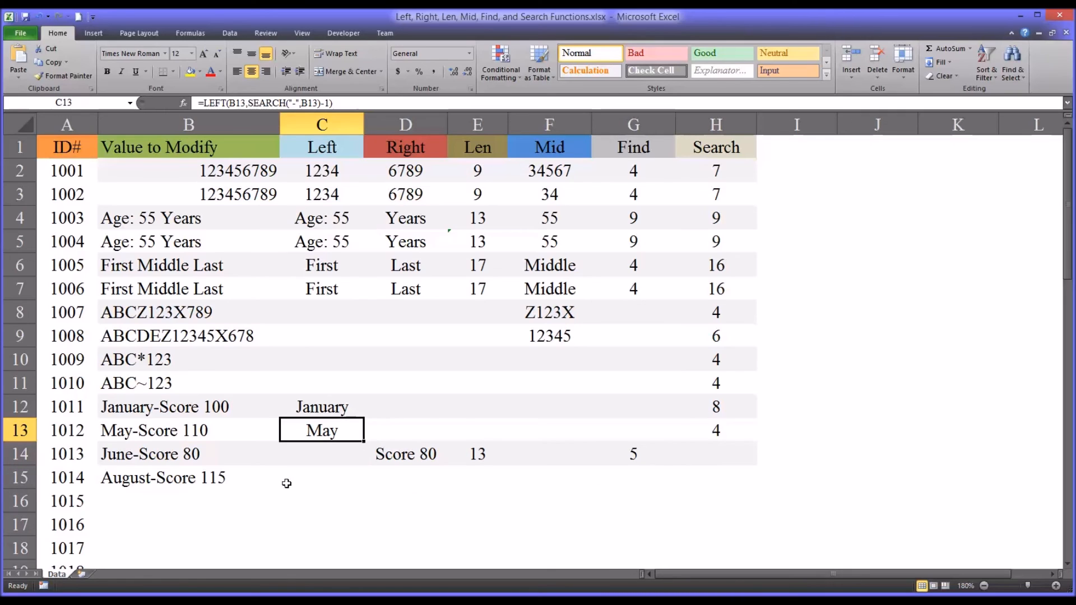
Enter =FIND("-",B15) in G15 to locate the hyphen in the August score text, and check the formula.
click(208, 461)
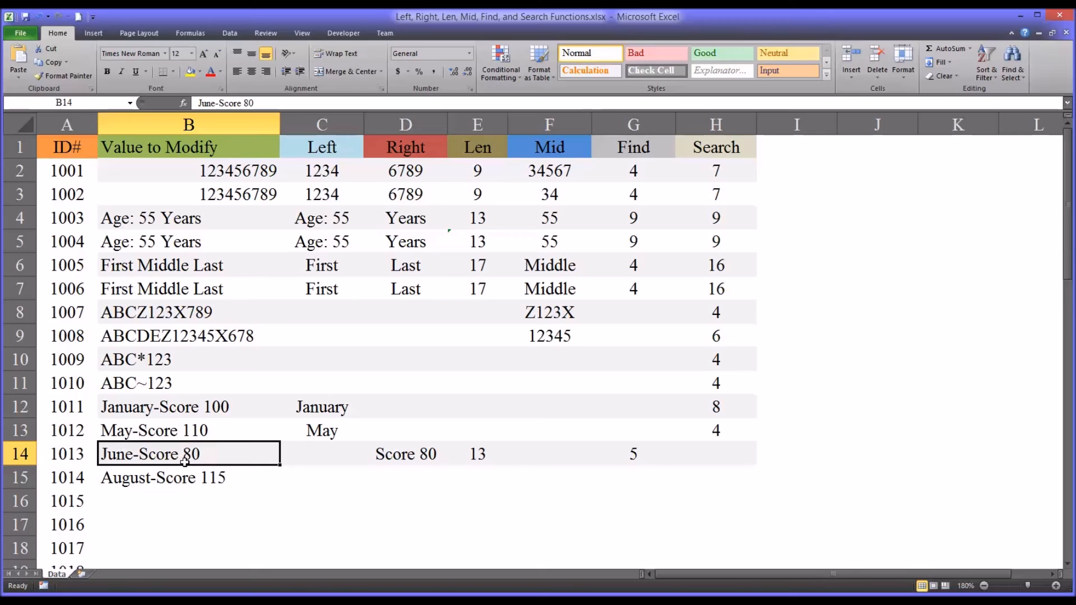
click(208, 479)
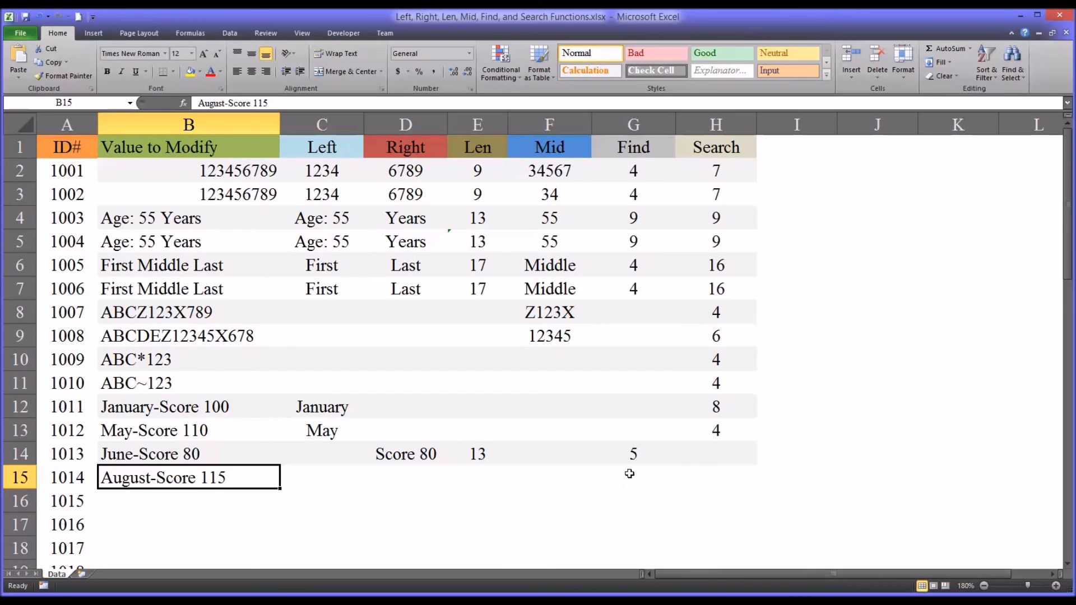
click(629, 452)
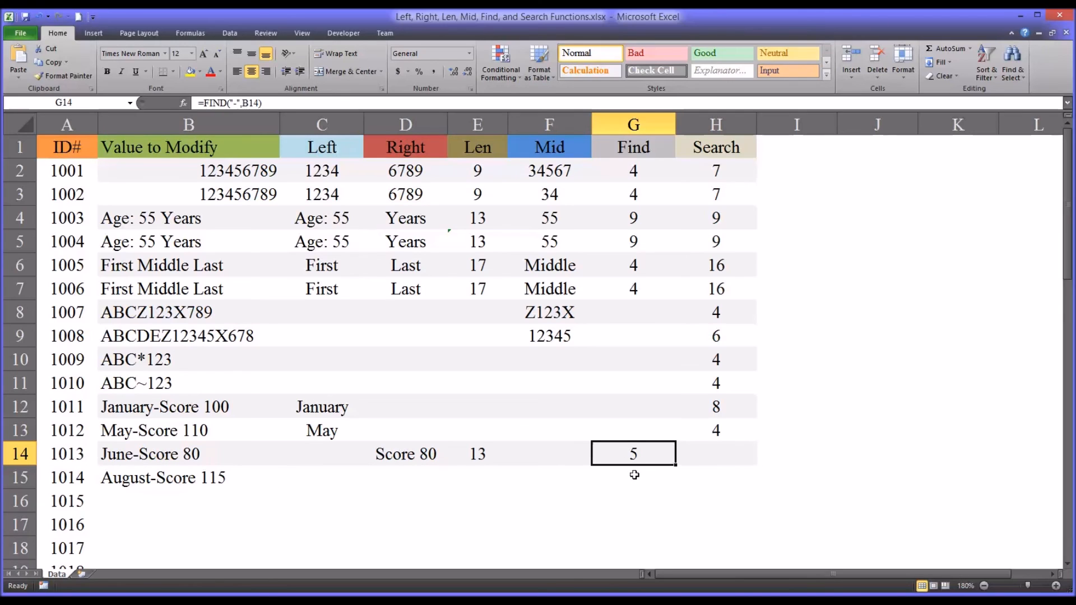
click(631, 475)
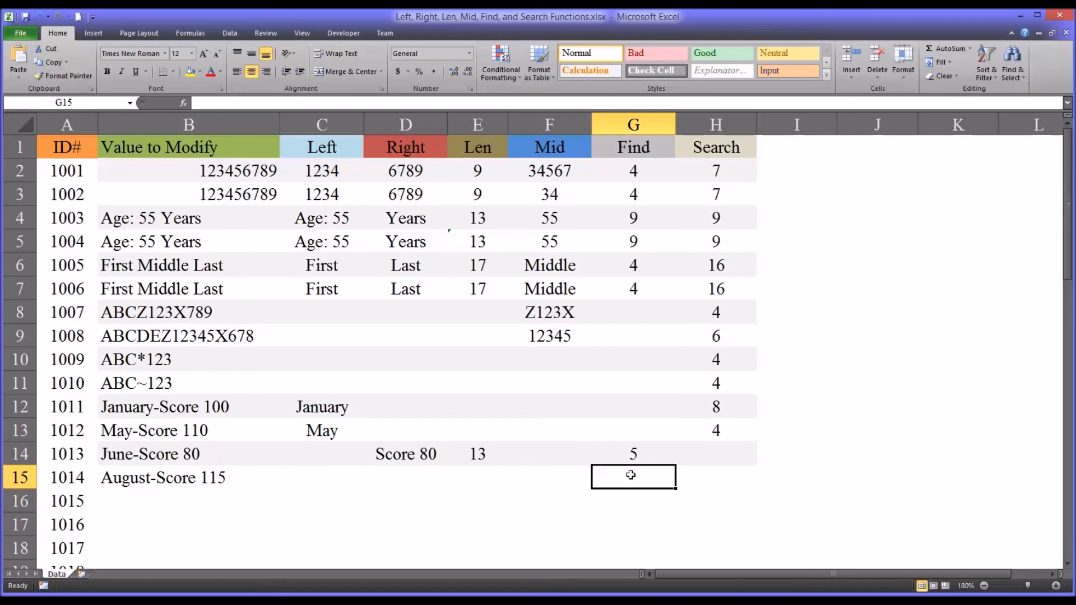
text(=find)
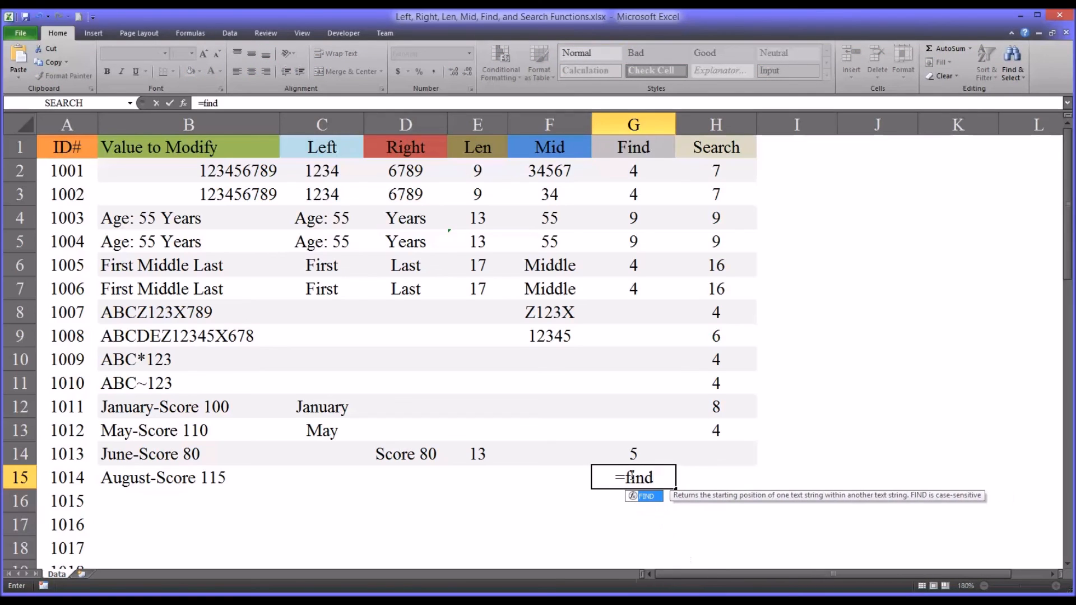
text(("-)
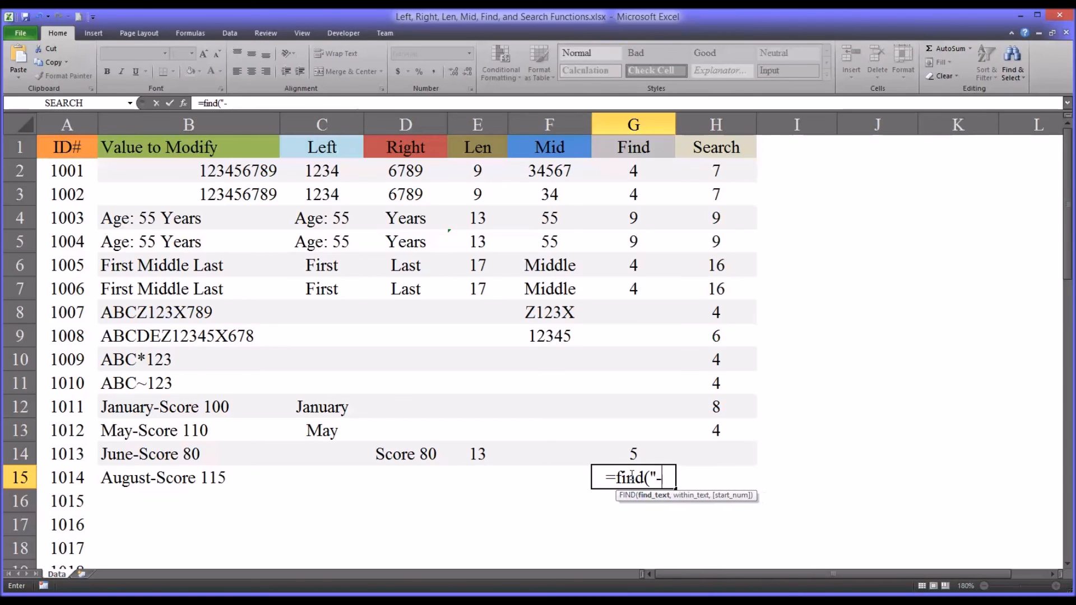
text(",)
click(185, 480)
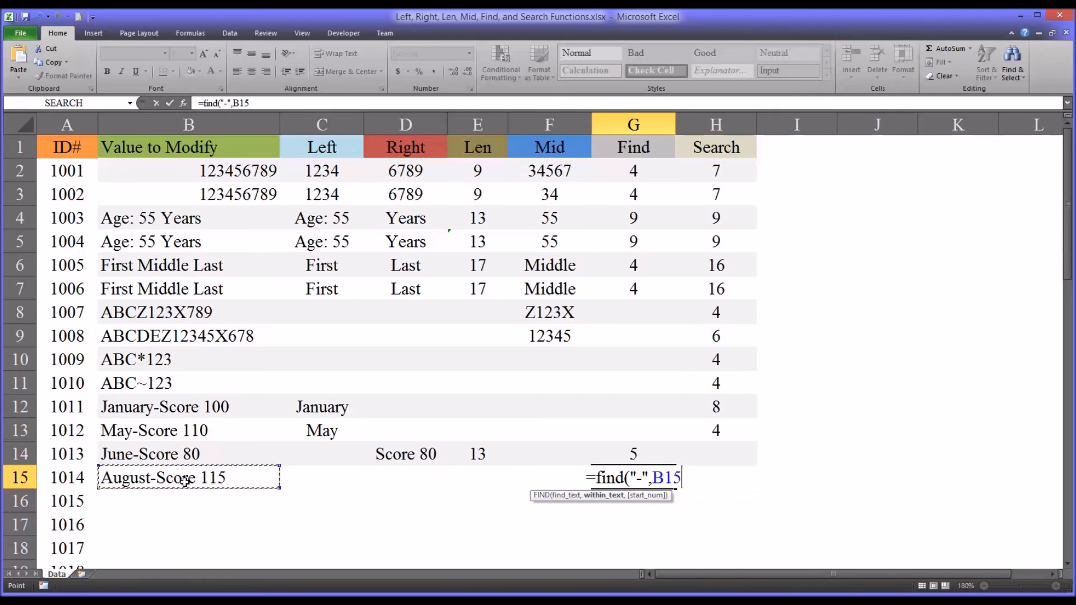
key(Return)
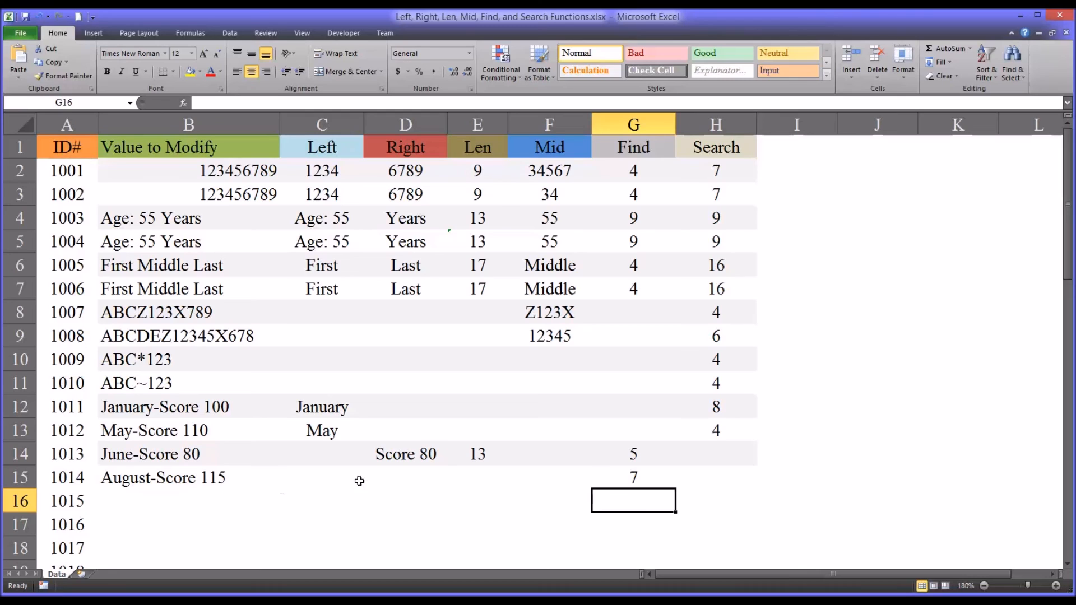
click(621, 451)
click(171, 456)
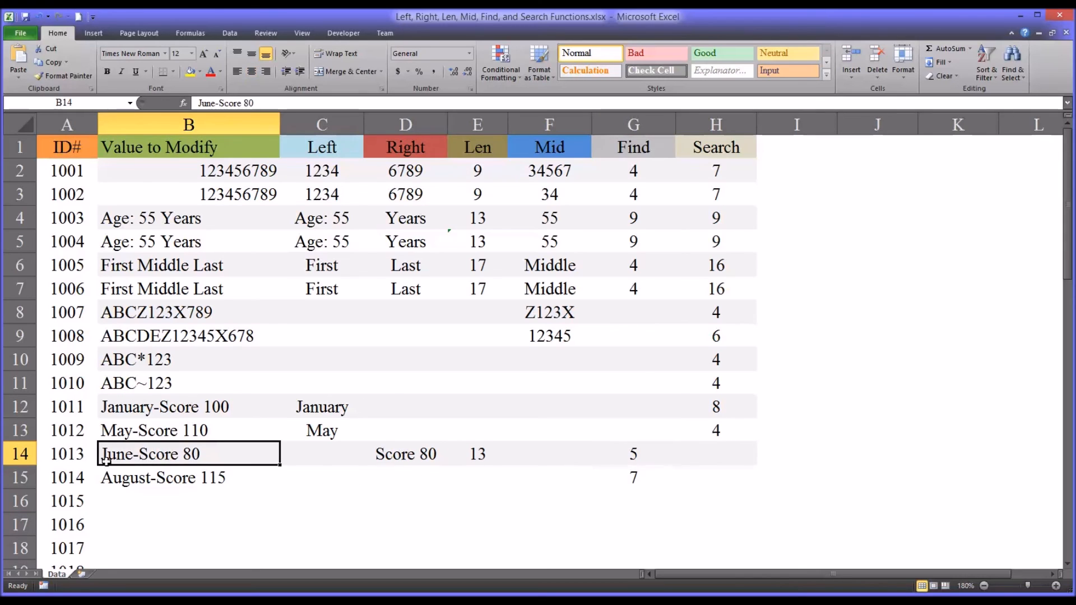
click(610, 479)
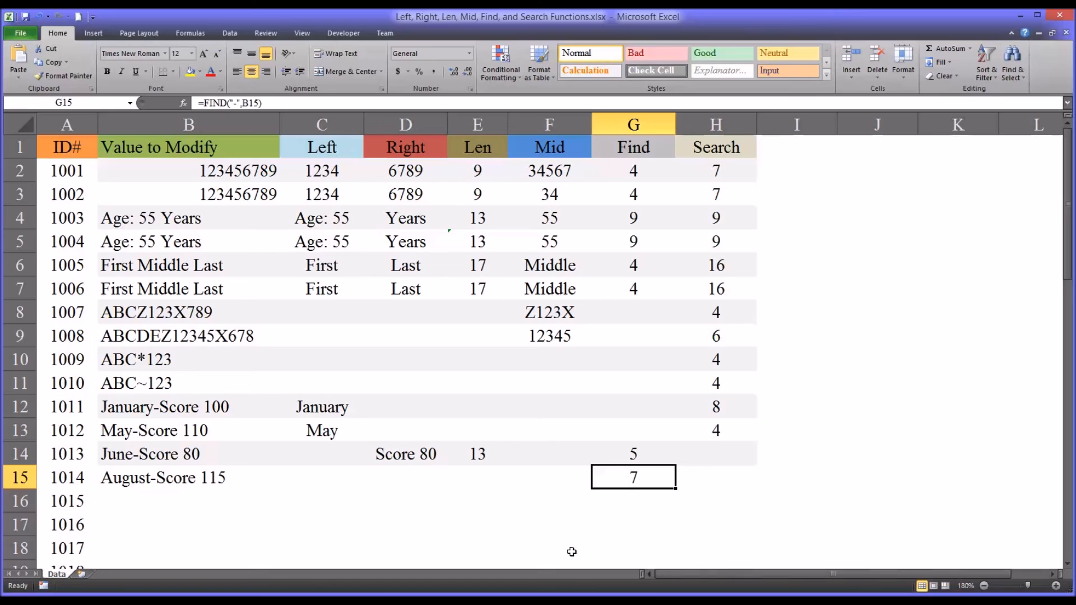
Enter =LEN(B15) in E15 to count the August score text's characters, and review it with the FIND formula in G15.
click(486, 479)
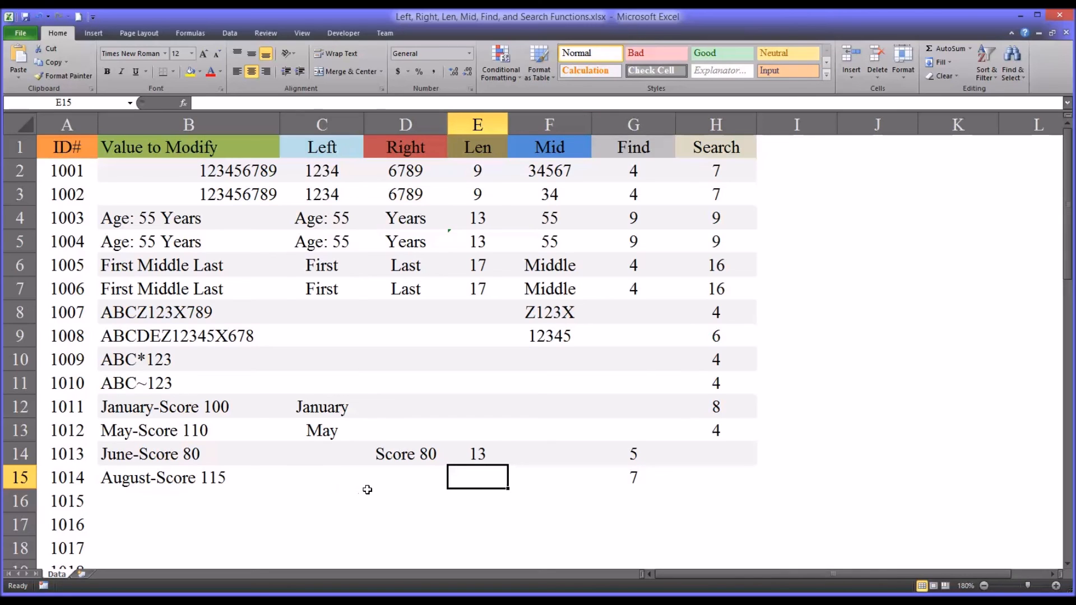
text(=len)
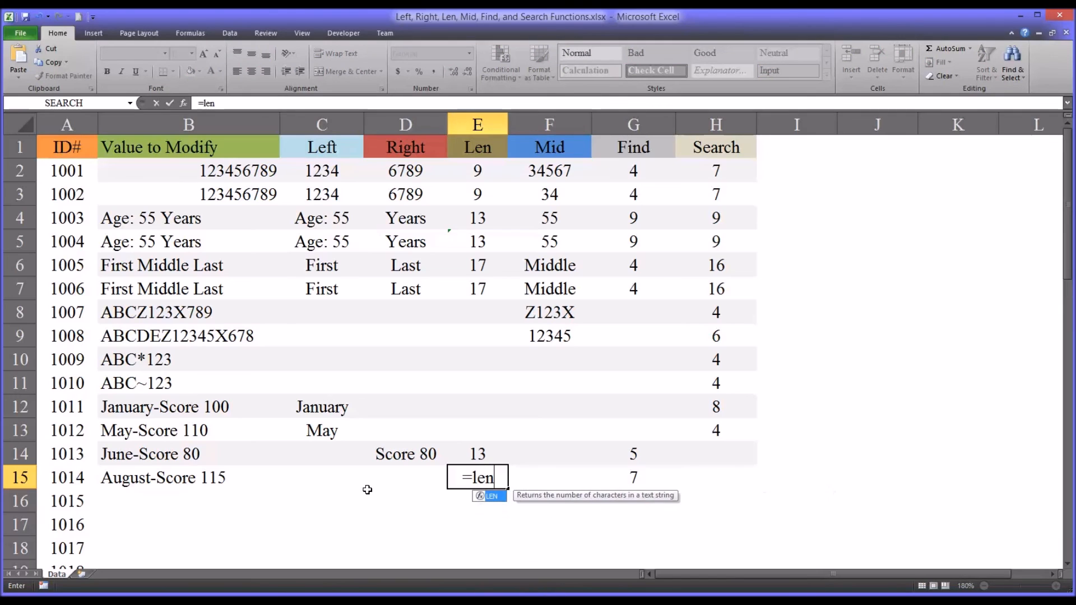
text(()
click(174, 479)
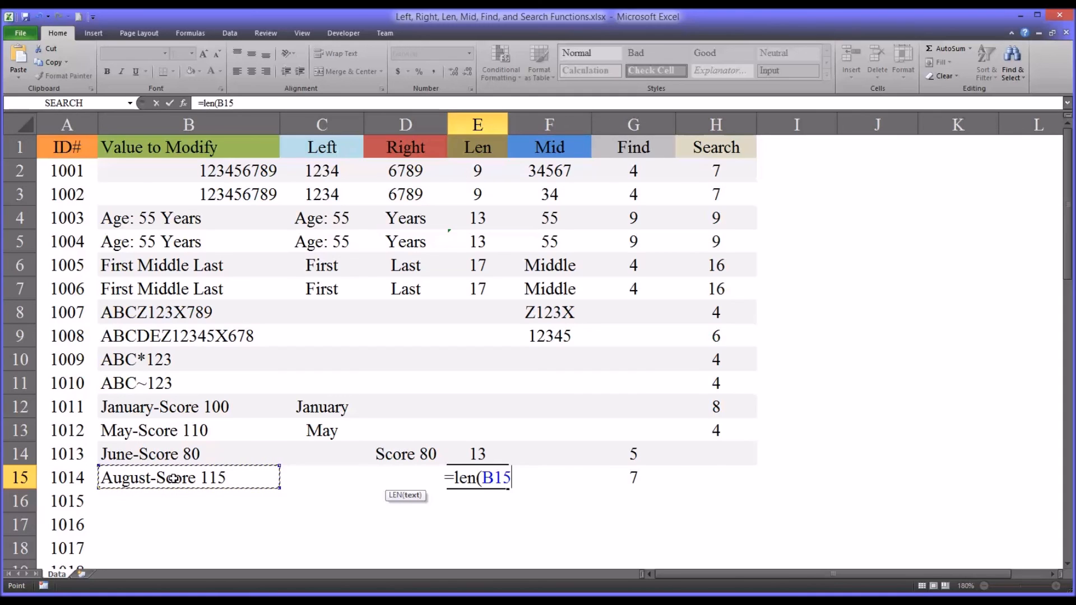
key(Return)
click(454, 478)
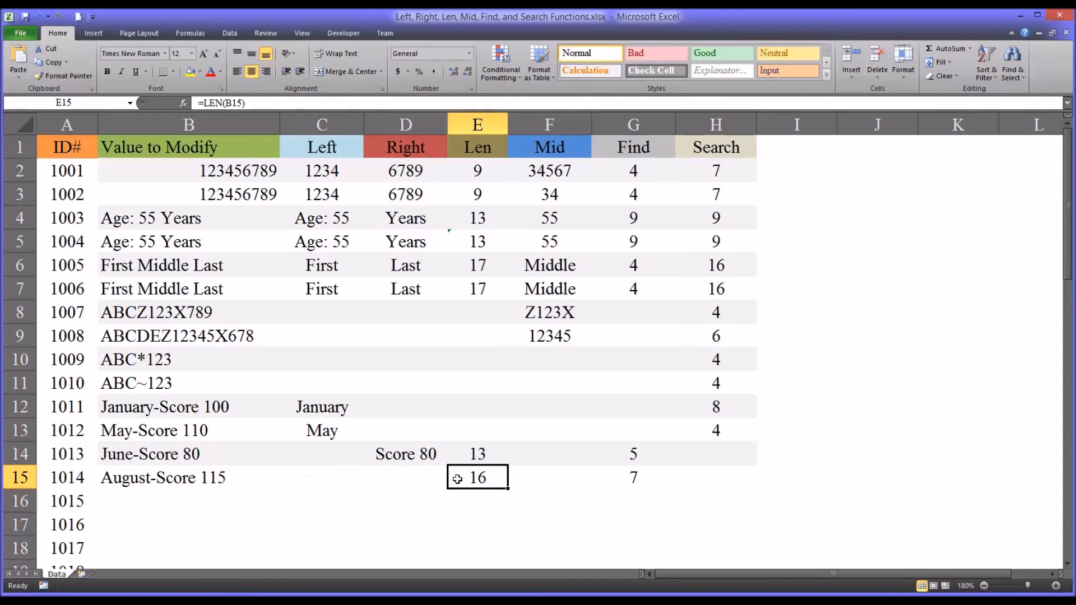
click(180, 483)
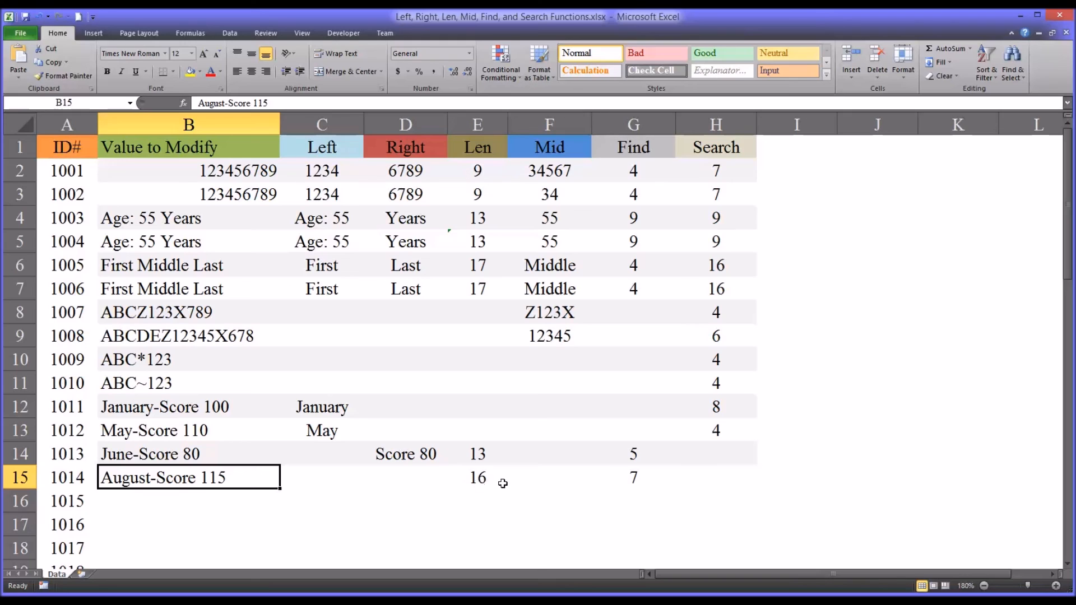
click(613, 484)
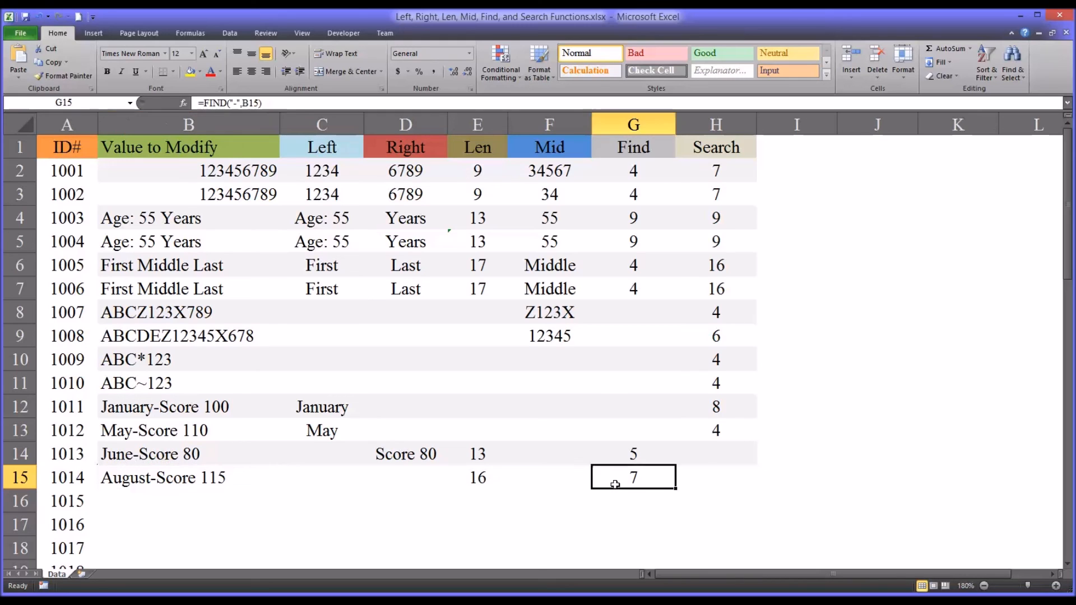
click(482, 481)
Enter =RIGHT(B15,LEN(B15)-FIND("-",B15)) in D15 to extract the score text after the hyphen, and check the formula.
click(391, 478)
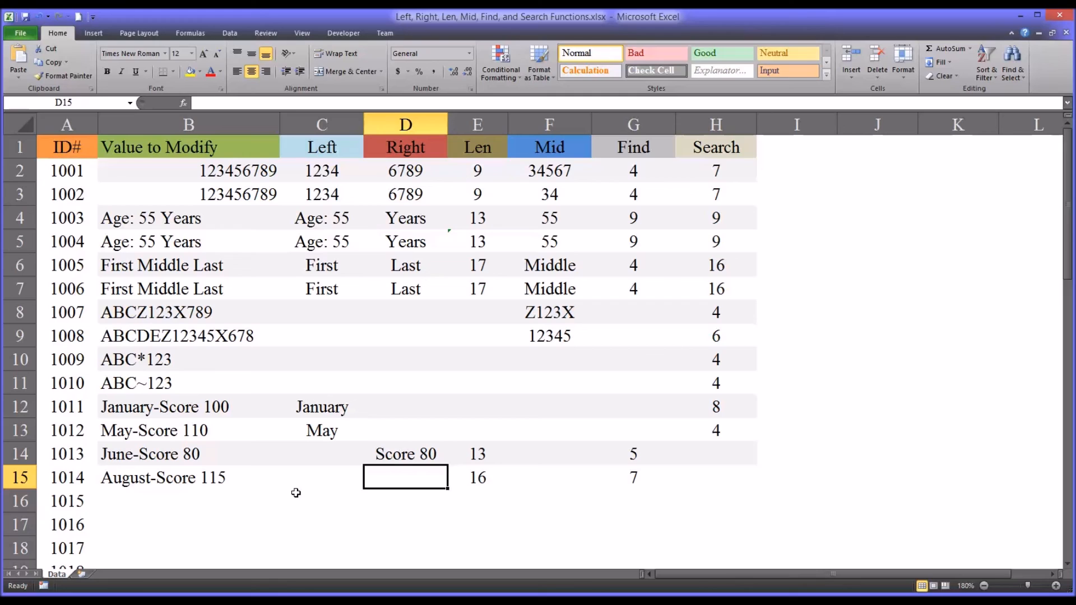
text(=right)
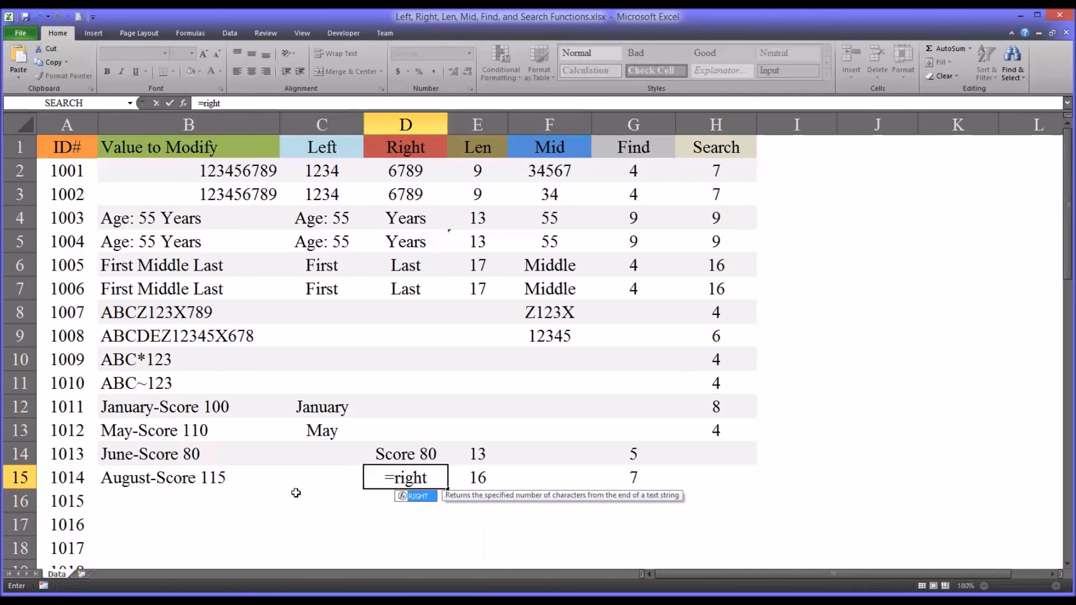
text(()
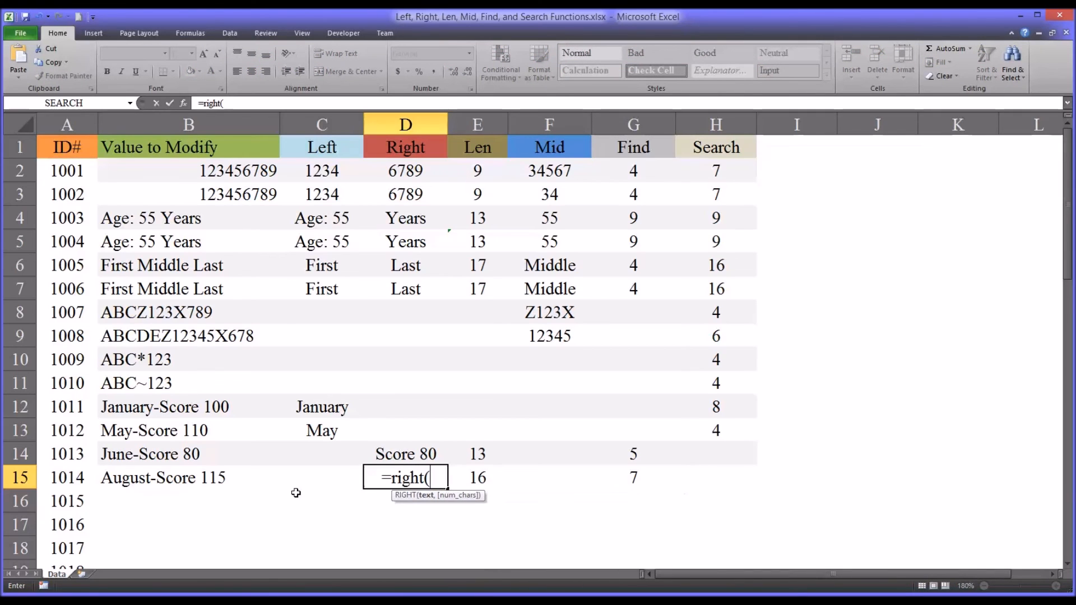
click(176, 483)
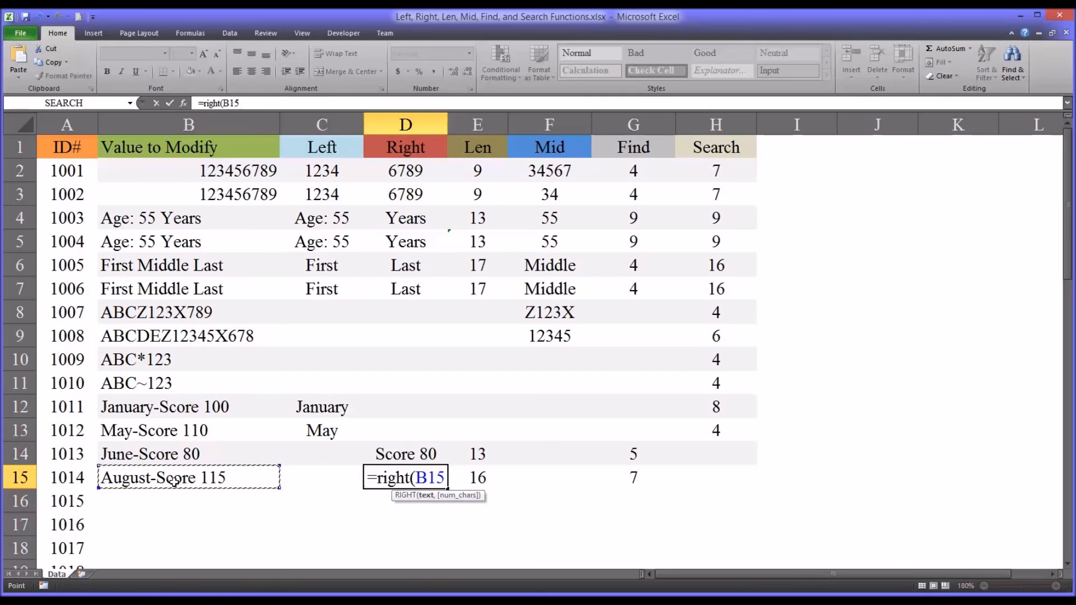
text(,)
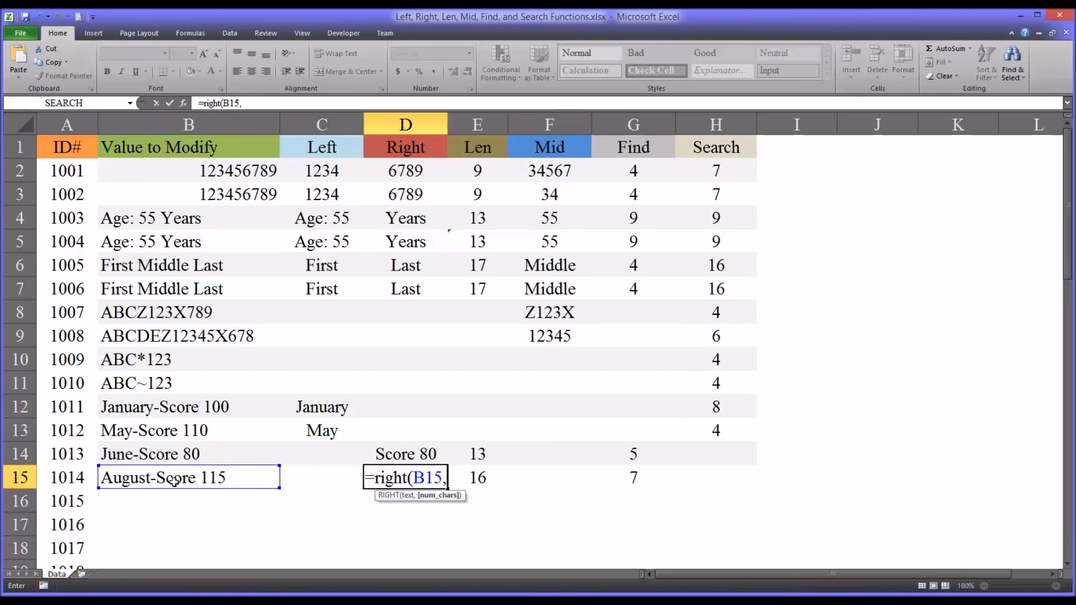
text(len)
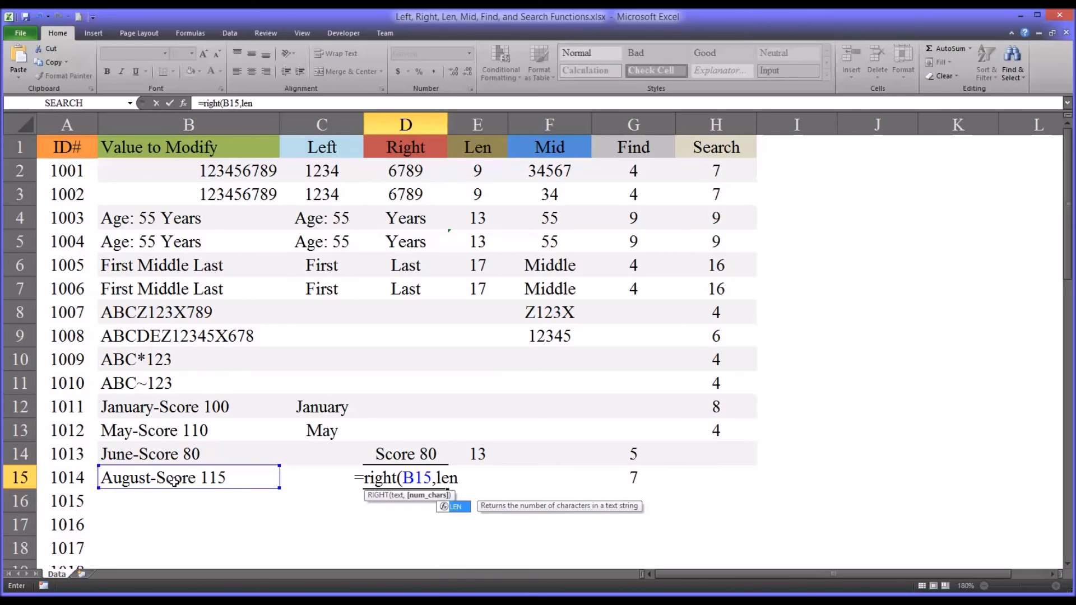
text(()
click(135, 479)
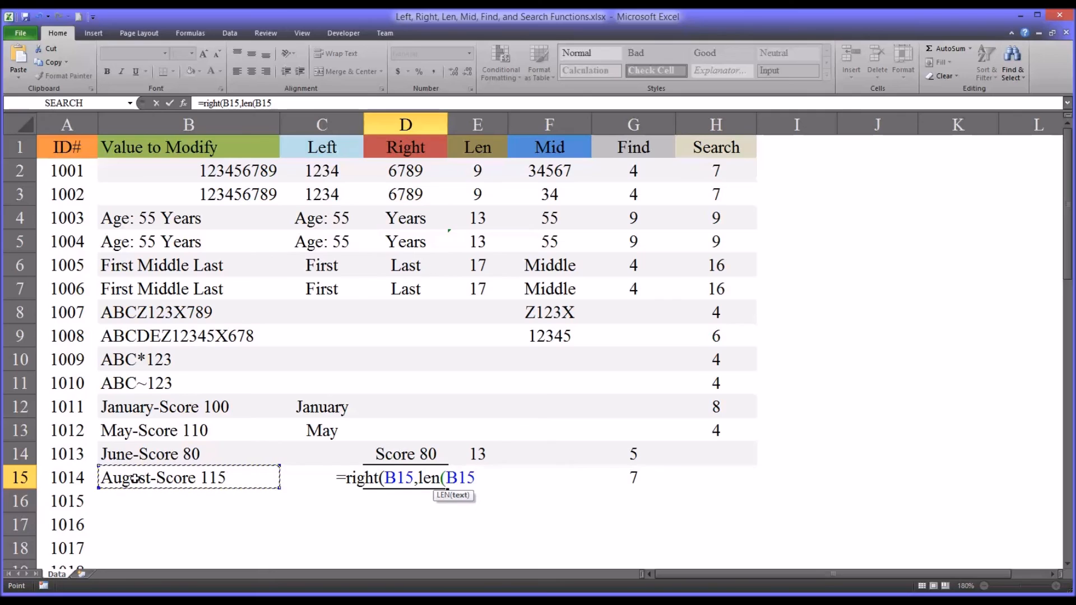
text())
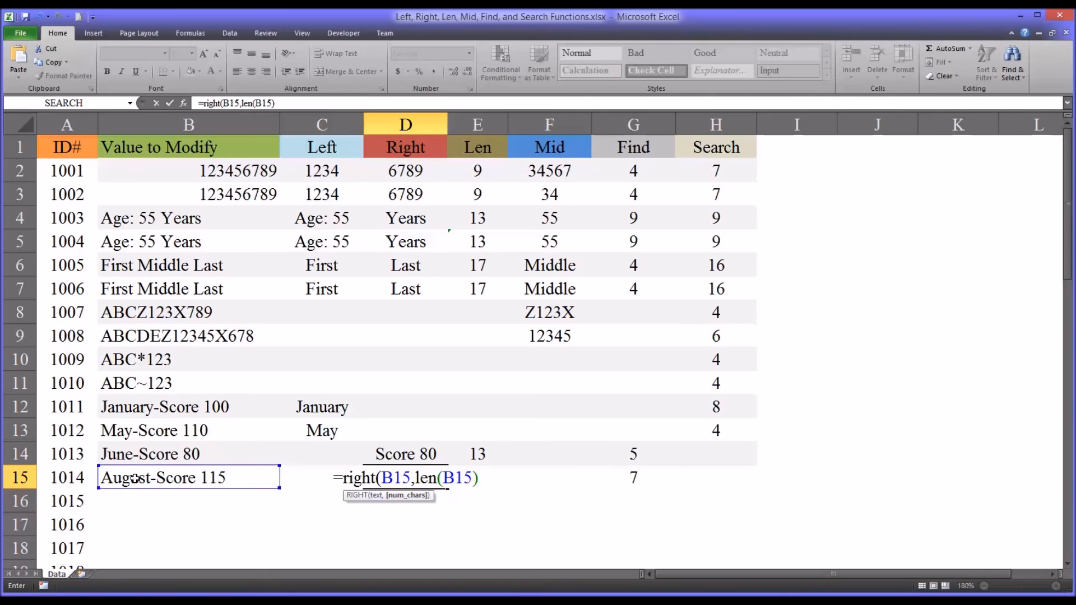
text(-)
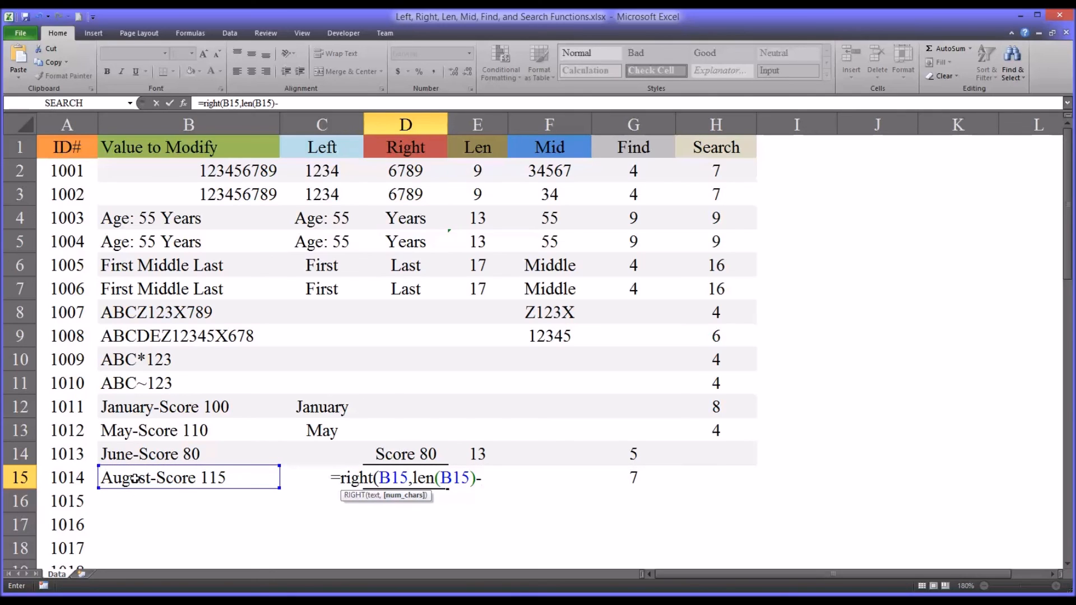
text(find)
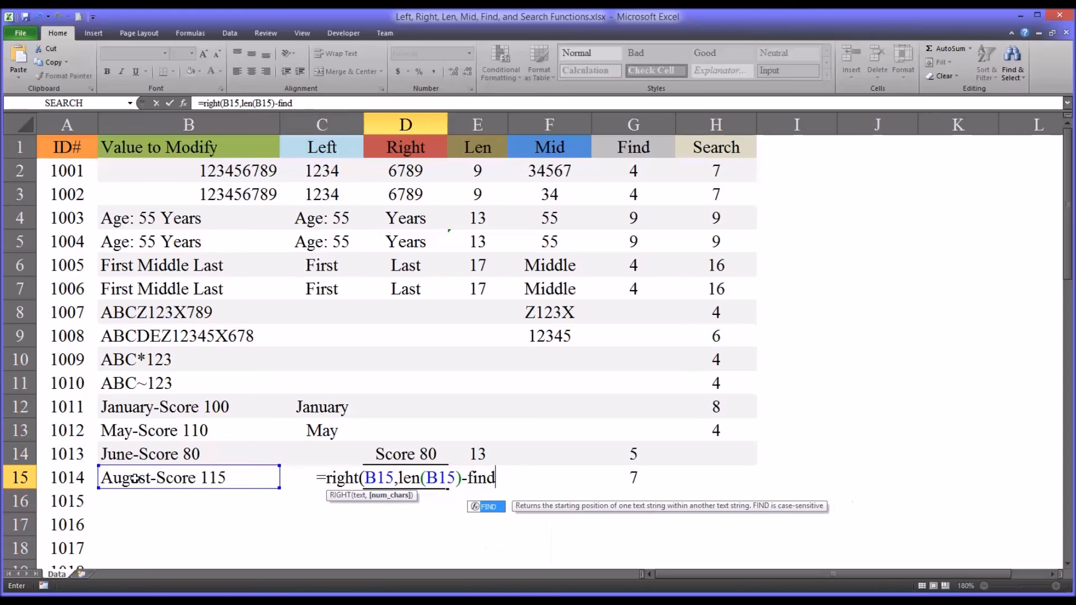
text((")
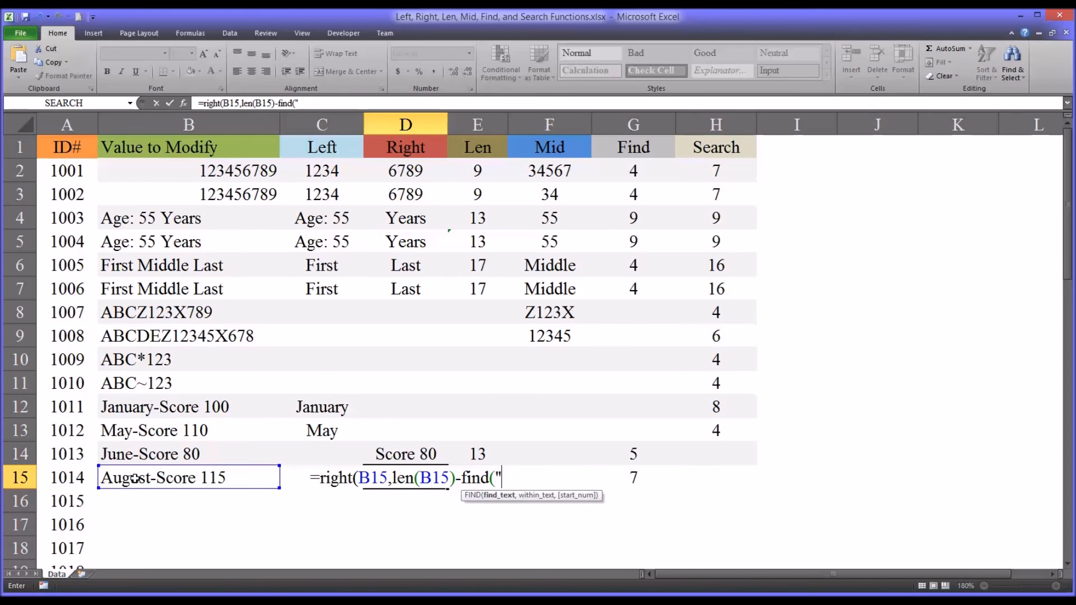
text(-)
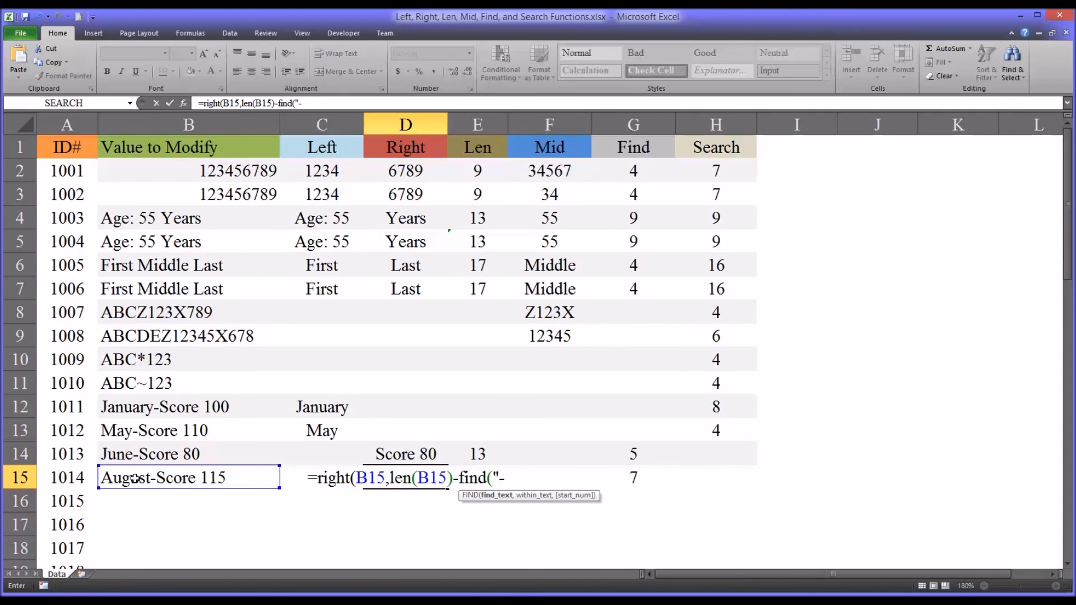
text(",)
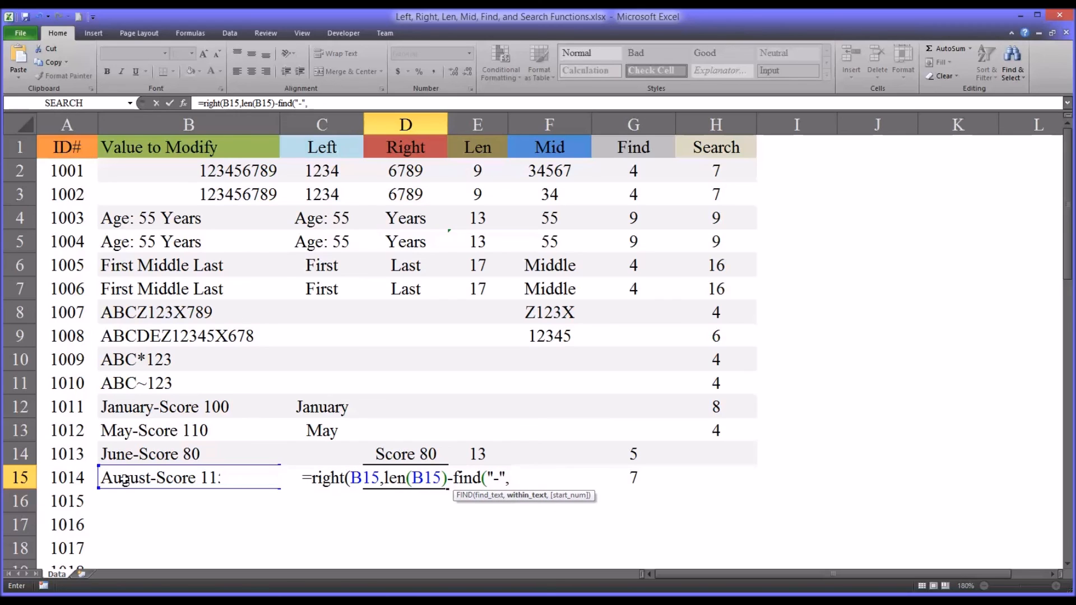
click(114, 483)
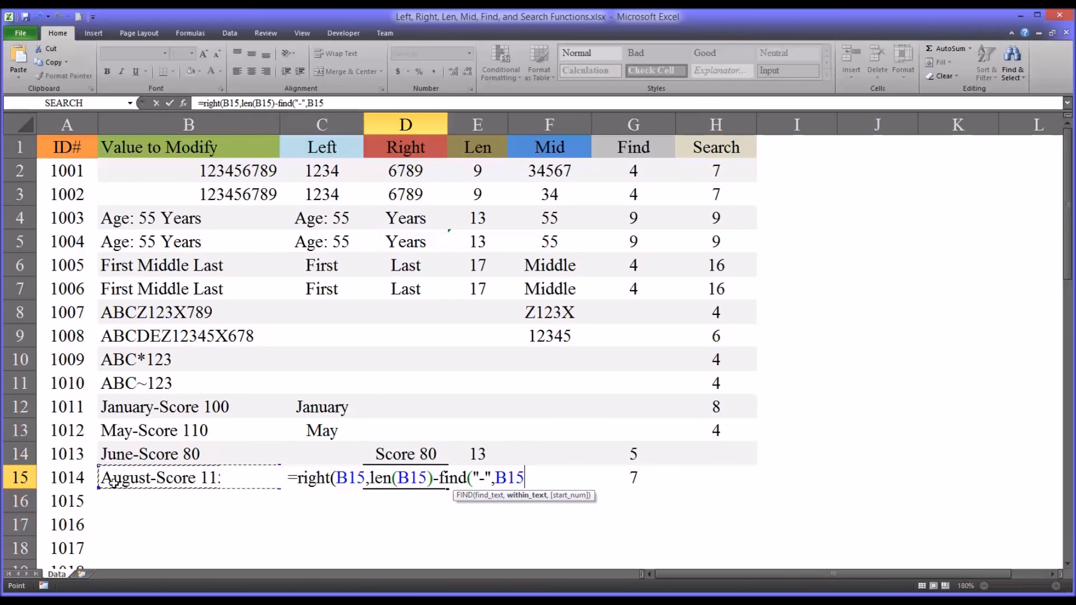
text()))
key(Return)
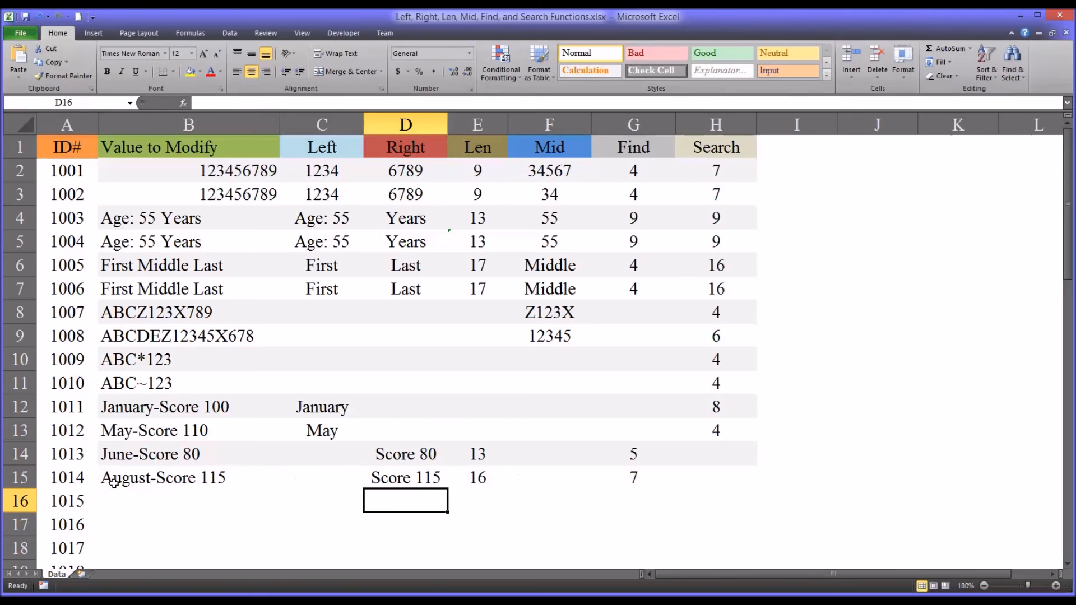
click(382, 479)
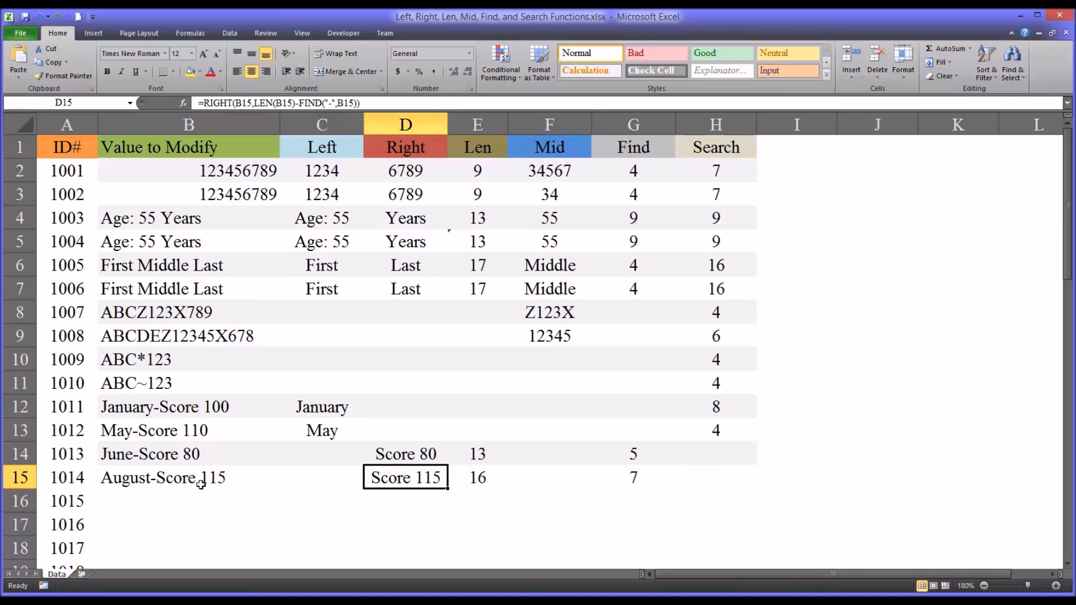
Change the text in B15 to August-Score 1150 and check the RIGHT formula in D15 against it.
click(155, 480)
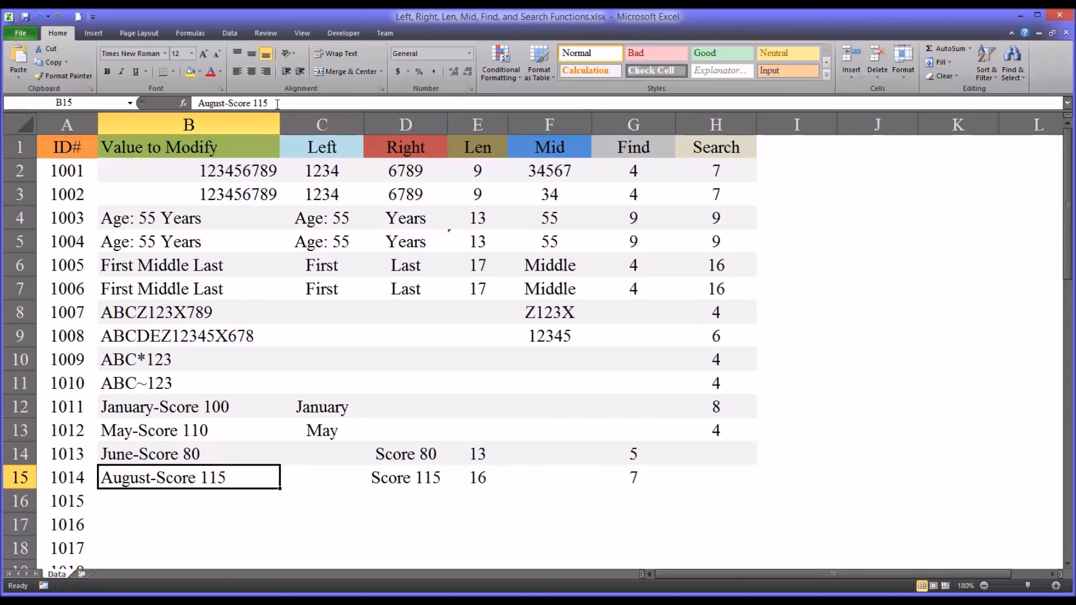
click(277, 104)
text(0)
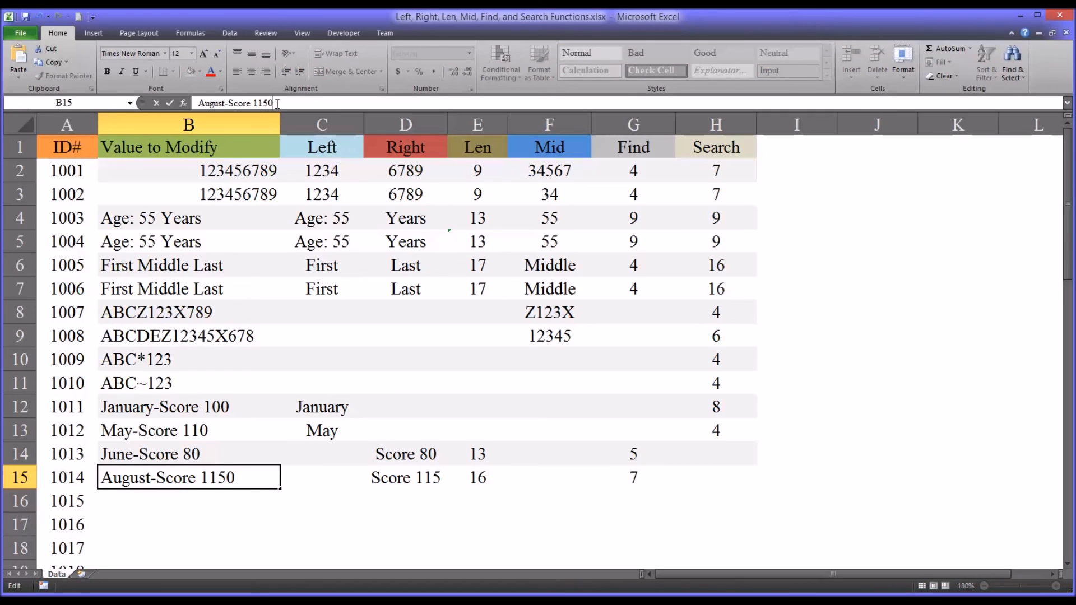
key(Return)
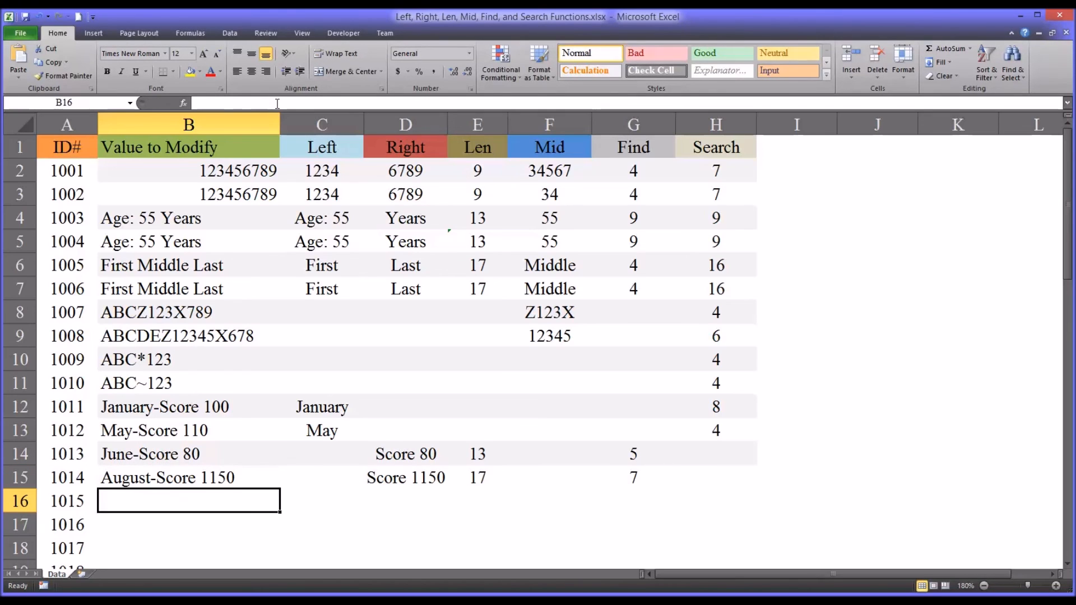
click(382, 481)
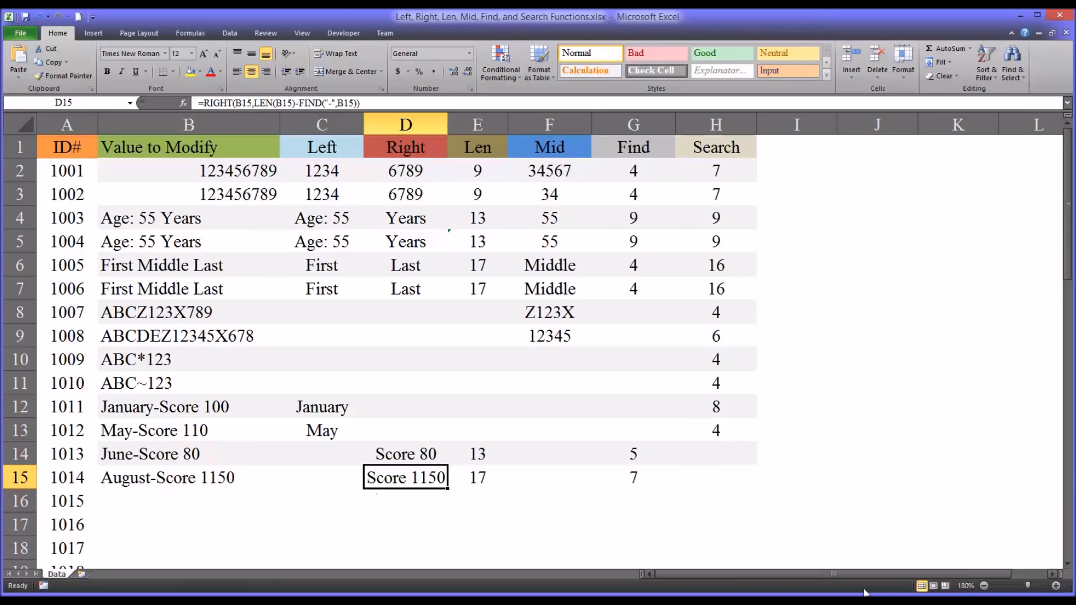
click(435, 502)
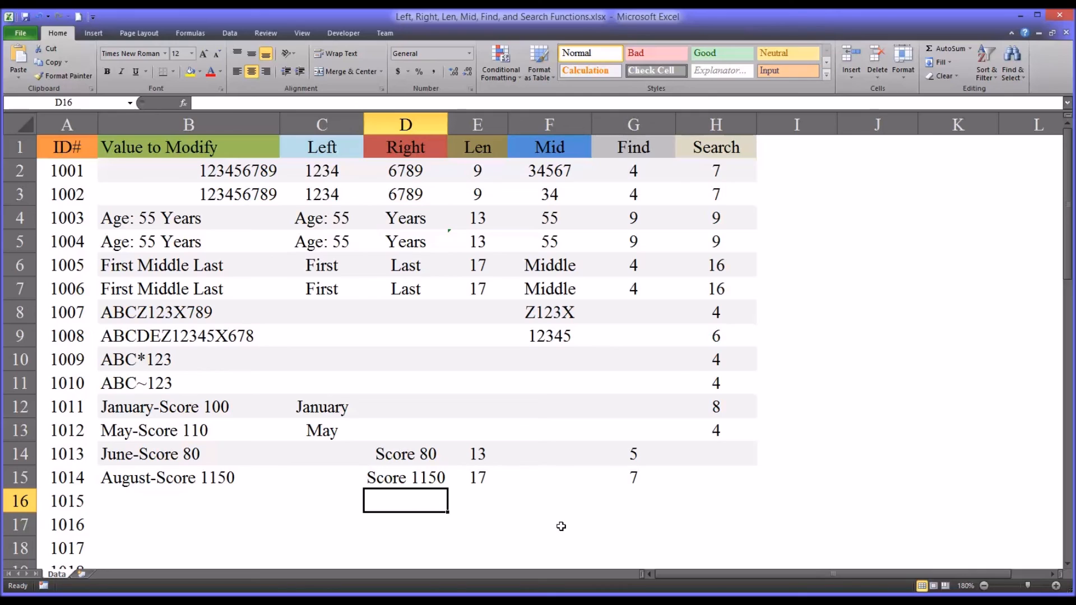